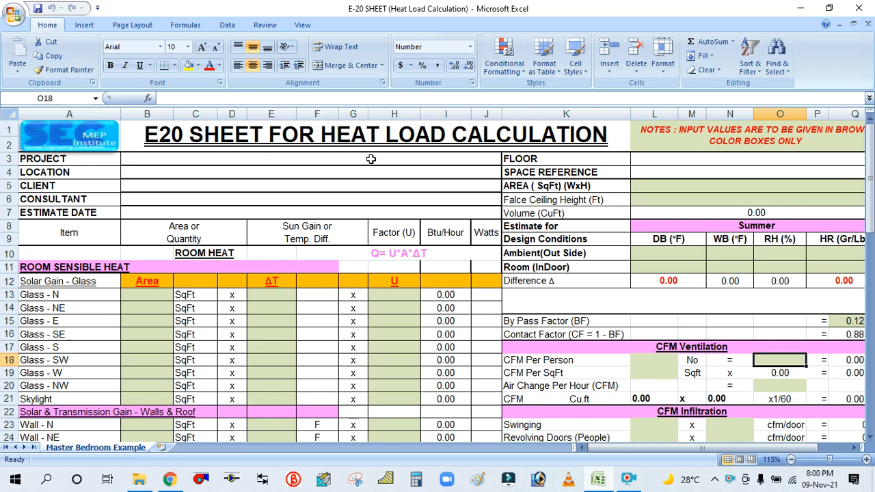
Step: Look through the E20 heat load calculation sheet, from the project details down to the internal heat and total heat capacity sections
{"action": "scroll", "coordinate": [372, 259], "scroll_direction": "down", "scroll_amount": 2}
{"action": "scroll", "coordinate": [372, 260], "scroll_direction": "up", "scroll_amount": 2}
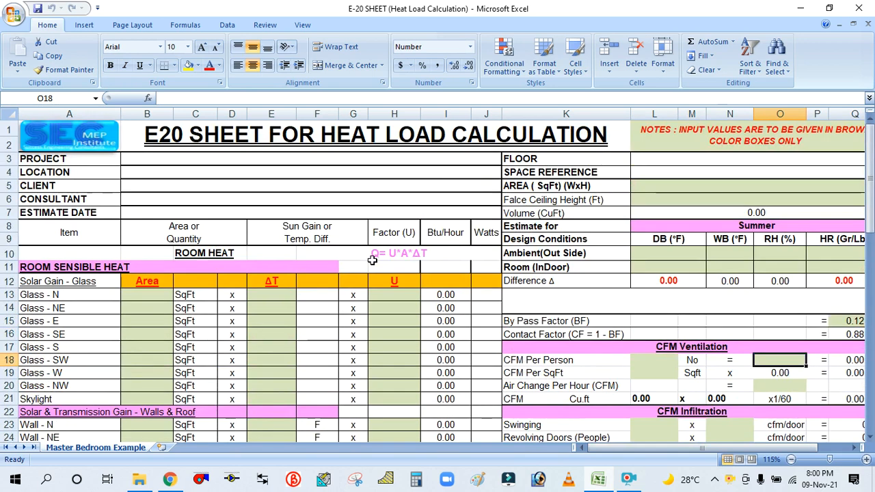
{"action": "scroll", "coordinate": [372, 260], "scroll_direction": "down", "scroll_amount": 6}
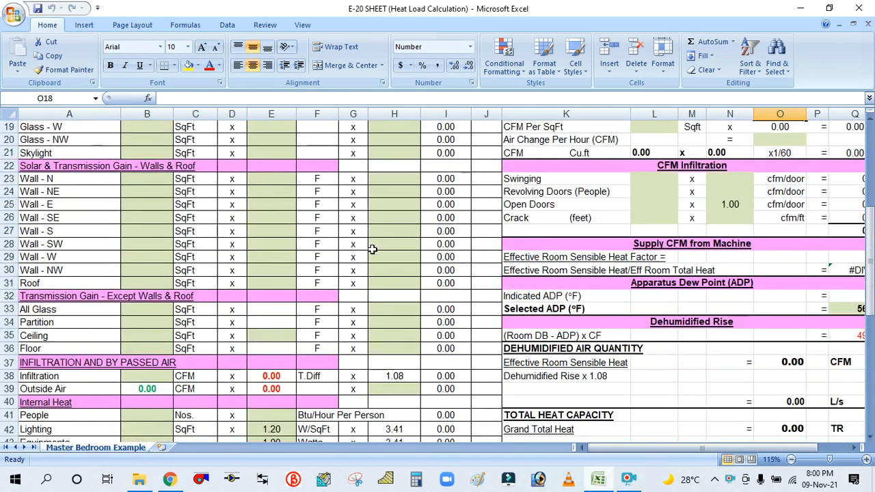
{"action": "scroll", "coordinate": [372, 249], "scroll_direction": "down", "scroll_amount": 2}
{"action": "scroll", "coordinate": [372, 249], "scroll_direction": "up", "scroll_amount": 8}
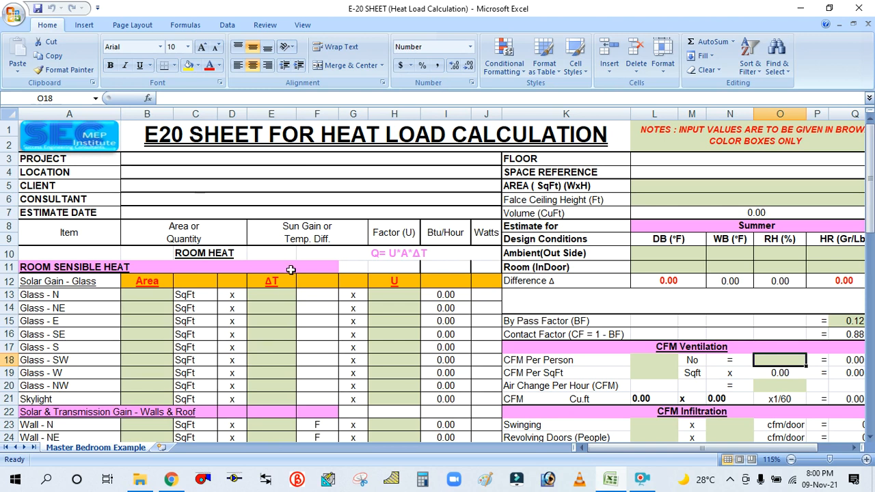
{"action": "scroll", "coordinate": [290, 270], "scroll_direction": "down", "scroll_amount": 3}
{"action": "scroll", "coordinate": [291, 269], "scroll_direction": "up", "scroll_amount": 3}
{"action": "left_click", "coordinate": [139, 481]}
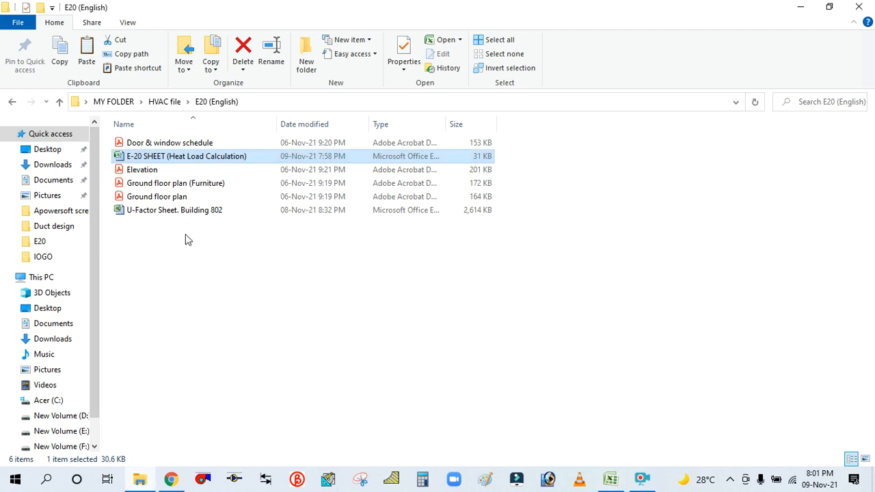
{"action": "left_click", "coordinate": [171, 480]}
{"action": "left_click", "coordinate": [171, 480]}
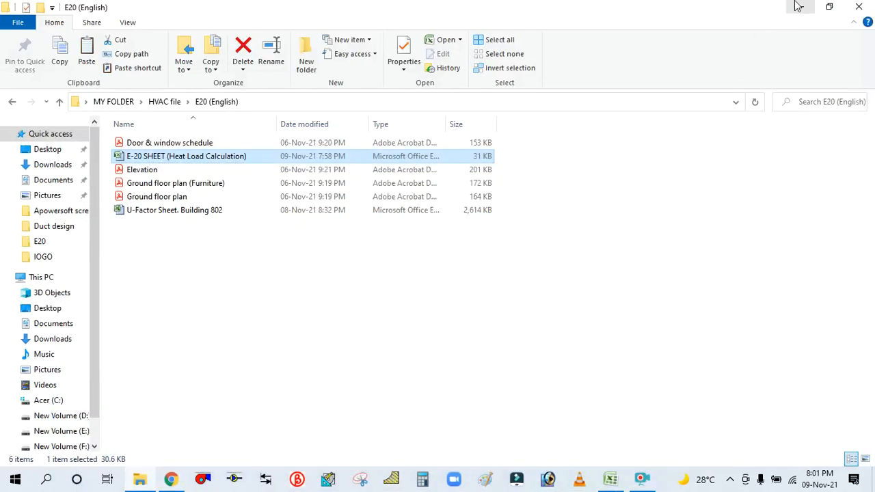
{"action": "left_click", "coordinate": [611, 480]}
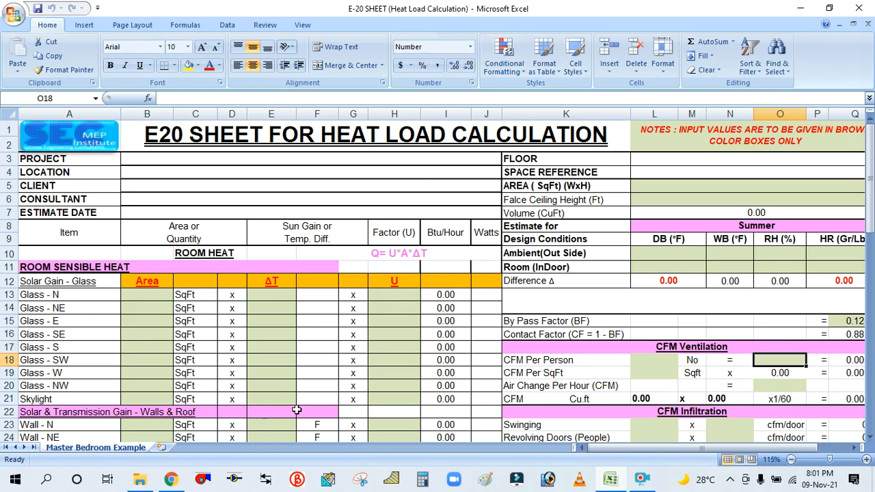
Step: Launch Carrier HAP 4.90 and open the OFFICE BUILDING project
{"action": "left_click", "coordinate": [329, 479]}
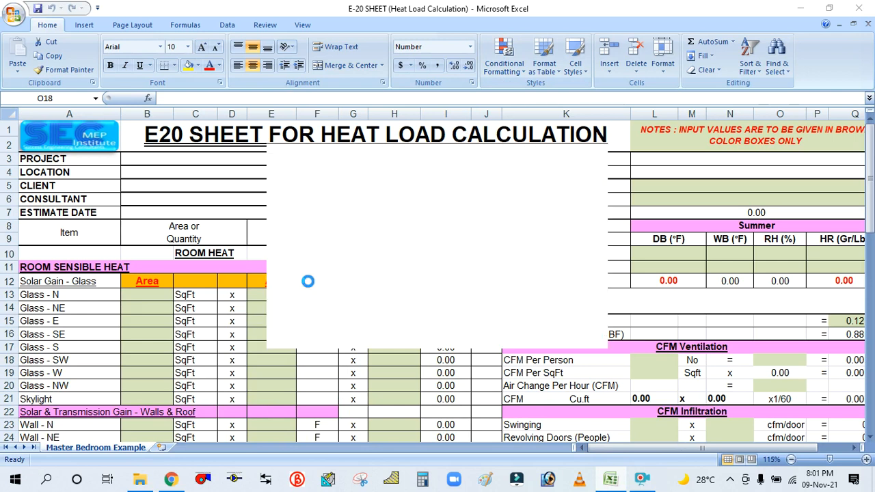
{"action": "left_click", "coordinate": [573, 333]}
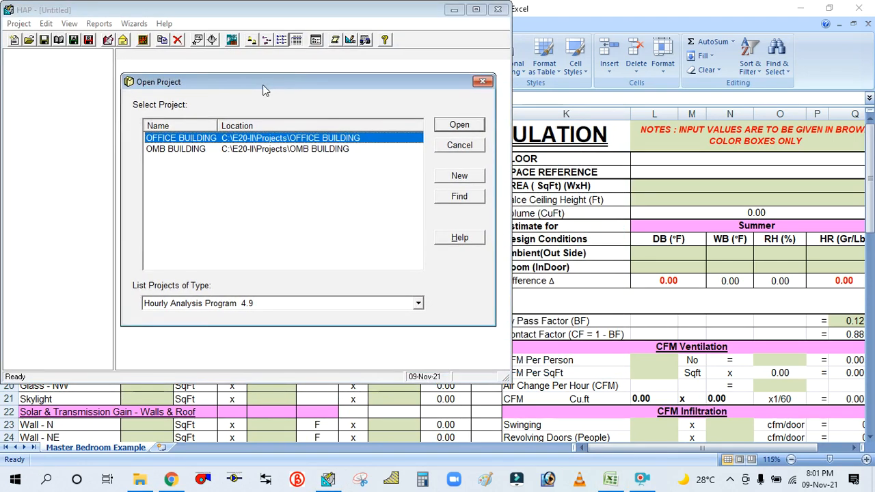
{"action": "left_click", "coordinate": [192, 150]}
{"action": "left_click", "coordinate": [190, 138]}
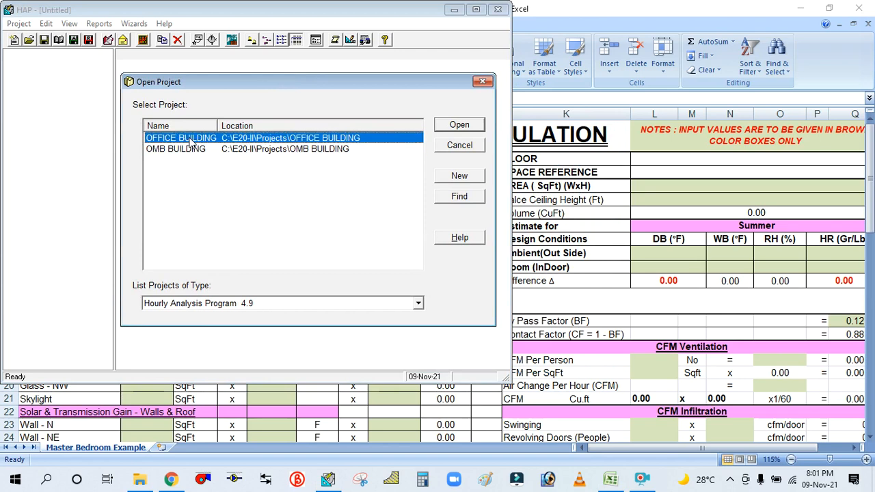
{"action": "left_click", "coordinate": [465, 129]}
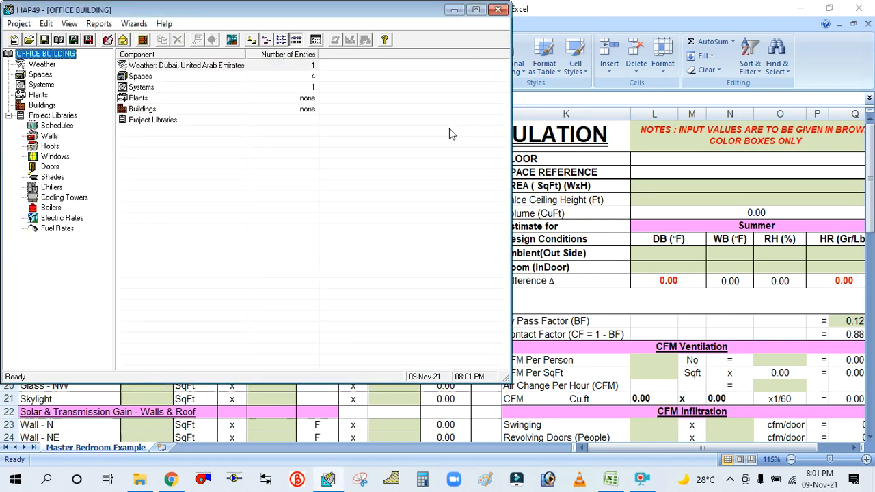
Step: View the general space properties of MASTER BEDROOM-1 and leave them without changes
{"action": "left_click", "coordinate": [47, 77]}
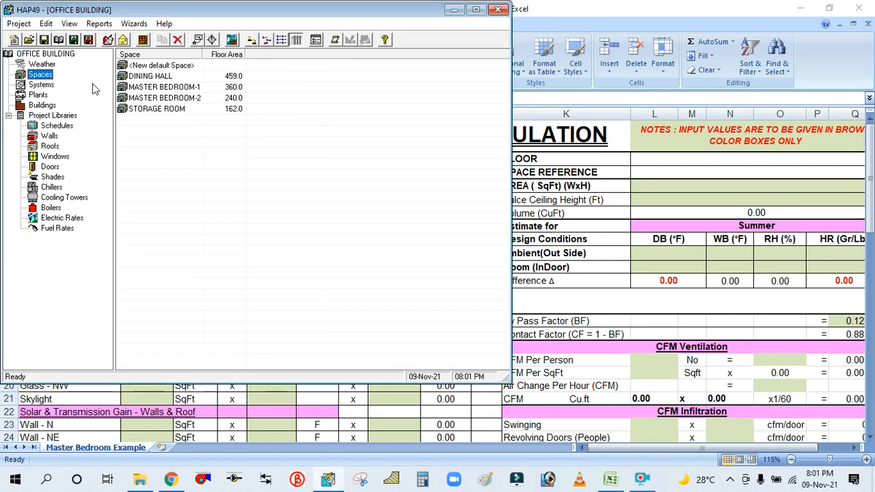
{"action": "double_click", "coordinate": [172, 88]}
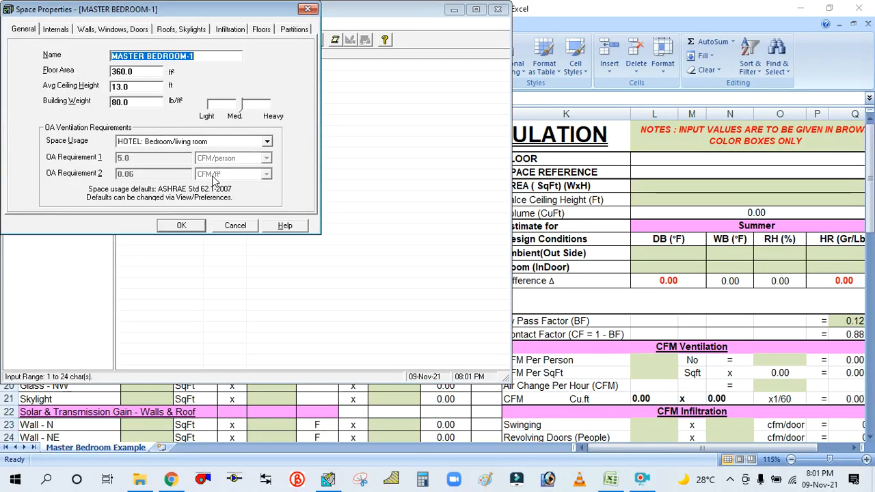
{"action": "left_click", "coordinate": [239, 227]}
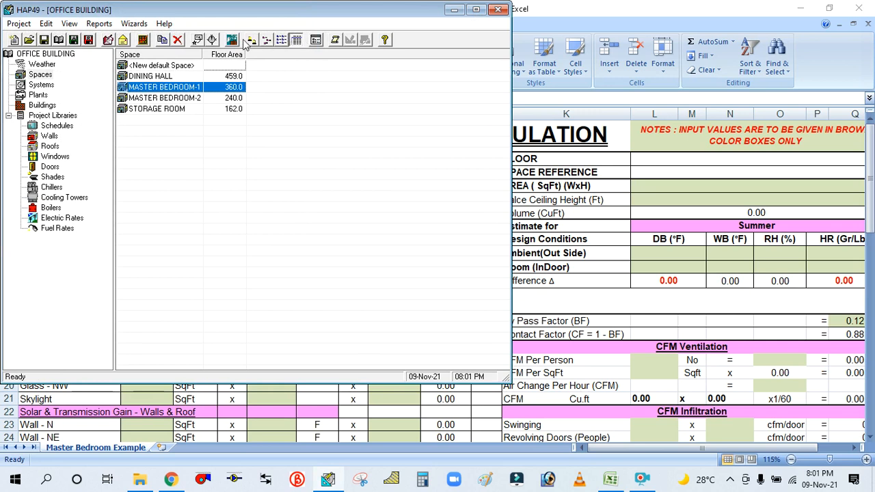
Step: Preview the system design reports for the GF-PACU air system
{"action": "left_click", "coordinate": [49, 86]}
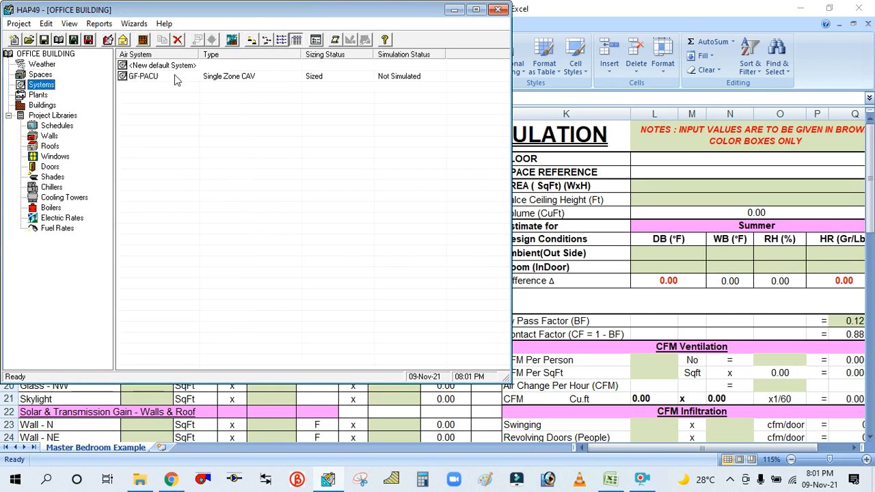
{"action": "left_click", "coordinate": [142, 78]}
{"action": "left_click", "coordinate": [346, 40]}
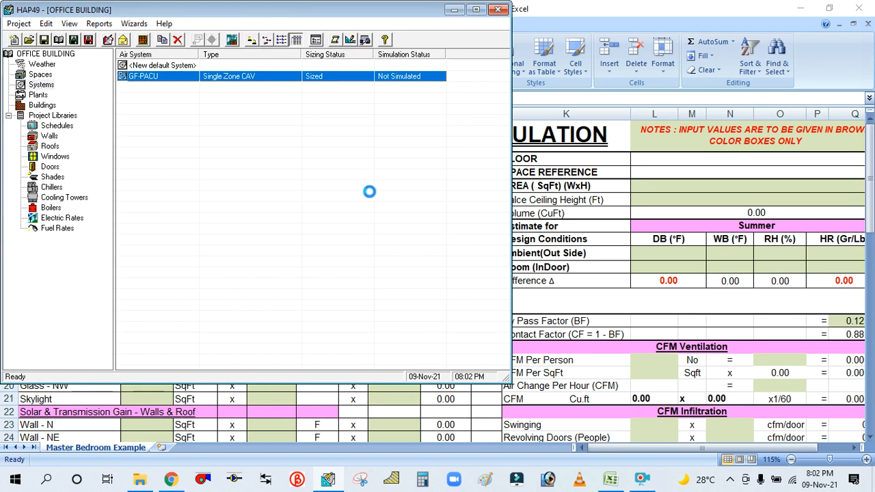
{"action": "left_click", "coordinate": [424, 342]}
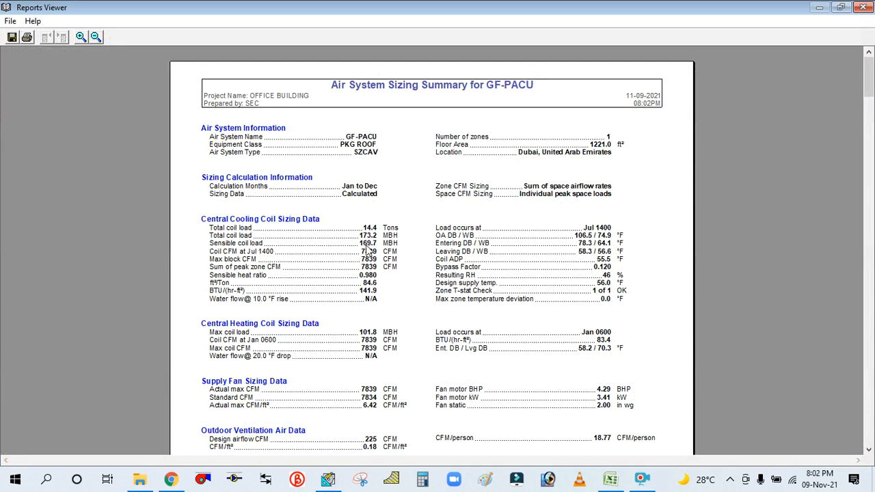
Step: Examine the GF-PACU report's cooling coil sizing data and its space loads and airflows
{"action": "scroll", "coordinate": [367, 255], "scroll_direction": "down", "scroll_amount": 15}
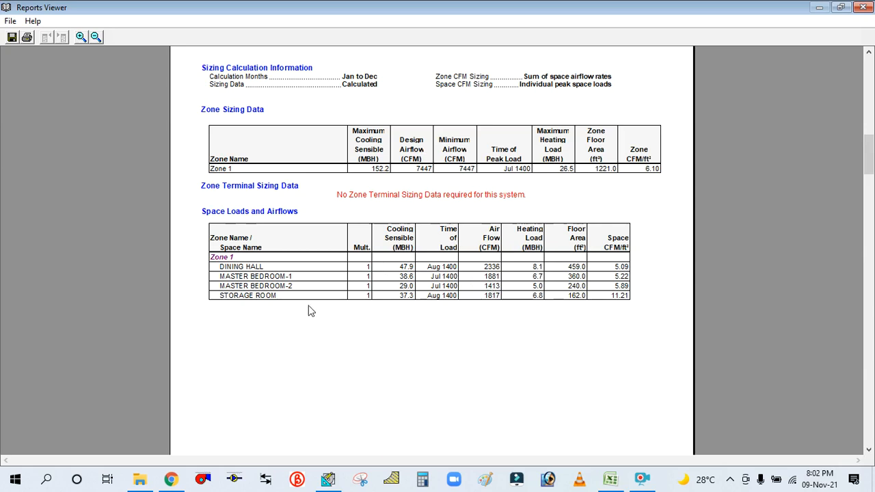
{"action": "scroll", "coordinate": [308, 311], "scroll_direction": "down", "scroll_amount": 10}
{"action": "scroll", "coordinate": [307, 311], "scroll_direction": "up", "scroll_amount": 11}
{"action": "scroll", "coordinate": [307, 311], "scroll_direction": "up", "scroll_amount": 17}
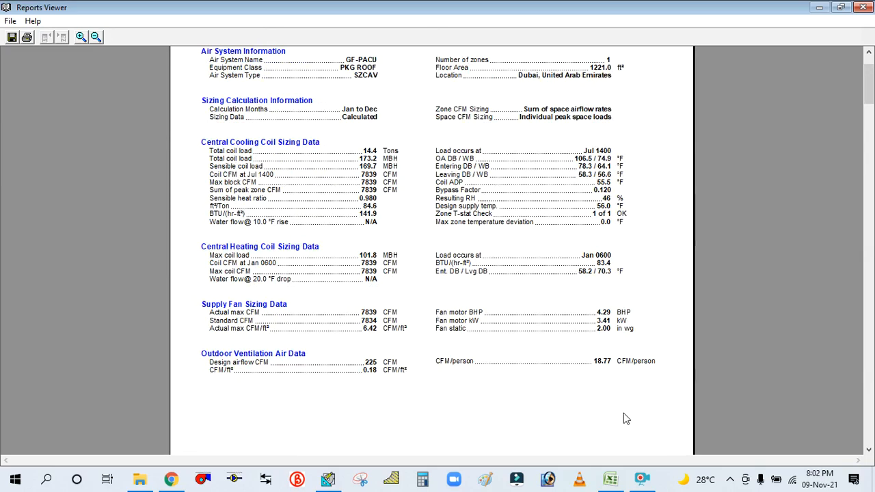
Step: Close the GF-PACU report and exit HAP
{"action": "left_click", "coordinate": [616, 481]}
{"action": "left_click", "coordinate": [615, 480]}
{"action": "left_click", "coordinate": [616, 481]}
{"action": "left_click", "coordinate": [616, 481]}
{"action": "left_click", "coordinate": [864, 9]}
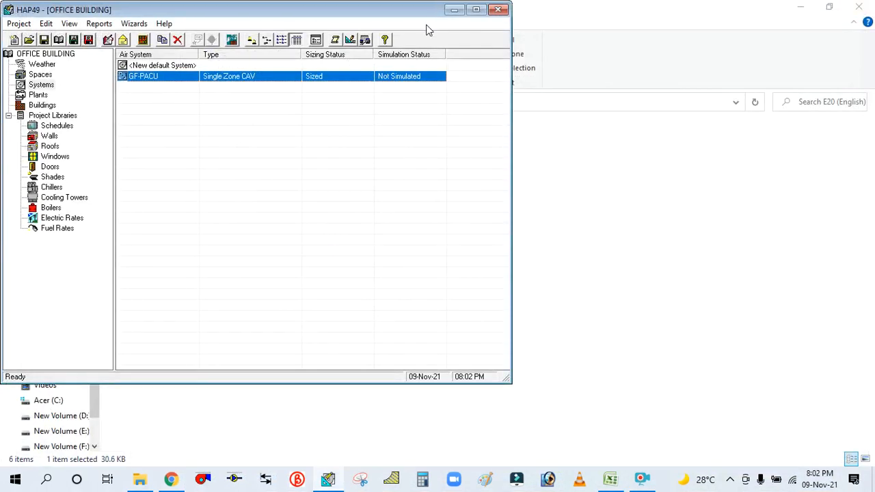
{"action": "left_click", "coordinate": [498, 9]}
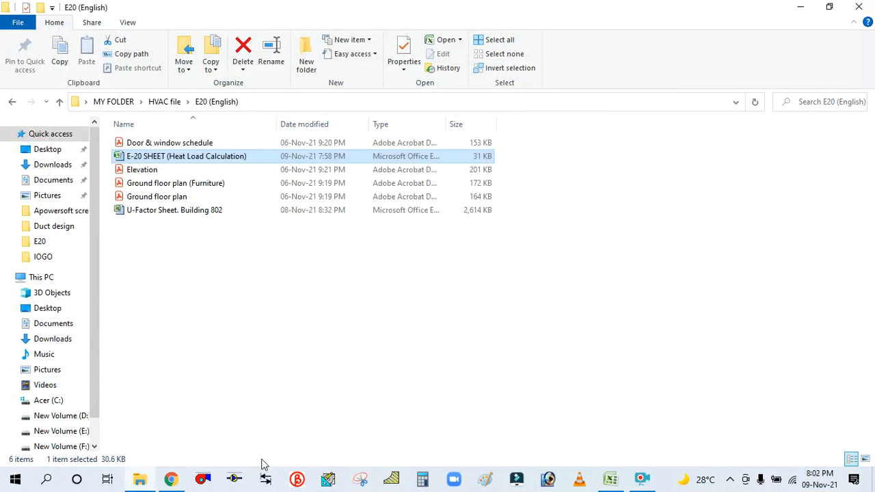
Step: Relaunch HAP, open the OMB BUILDING project and show its list of spaces
{"action": "left_click", "coordinate": [328, 478]}
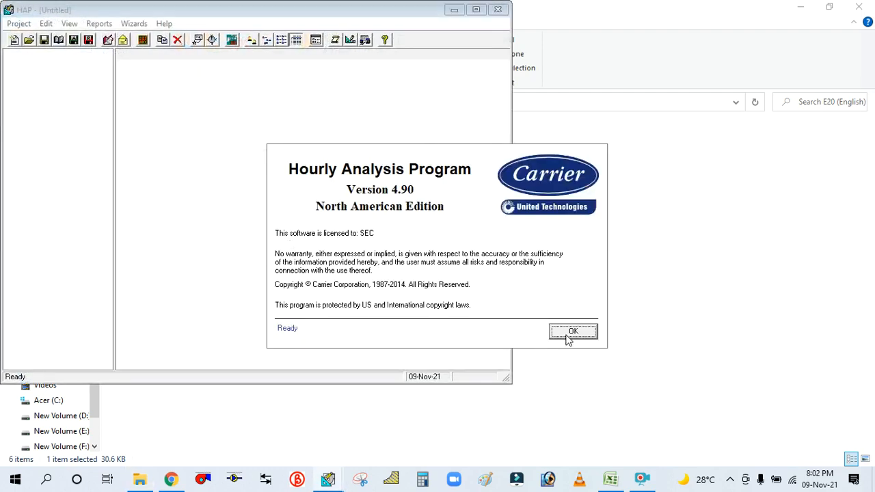
{"action": "left_click", "coordinate": [570, 332]}
{"action": "left_click", "coordinate": [364, 196]}
{"action": "left_click", "coordinate": [600, 175]}
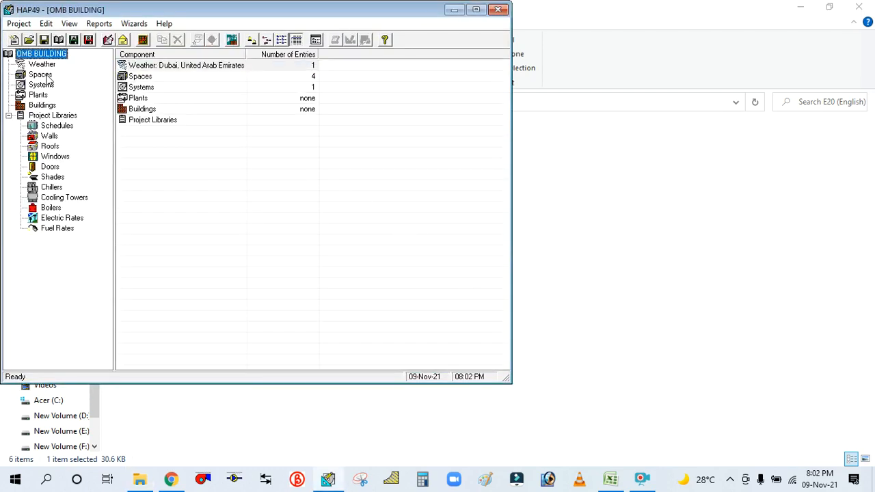
{"action": "left_click", "coordinate": [40, 75]}
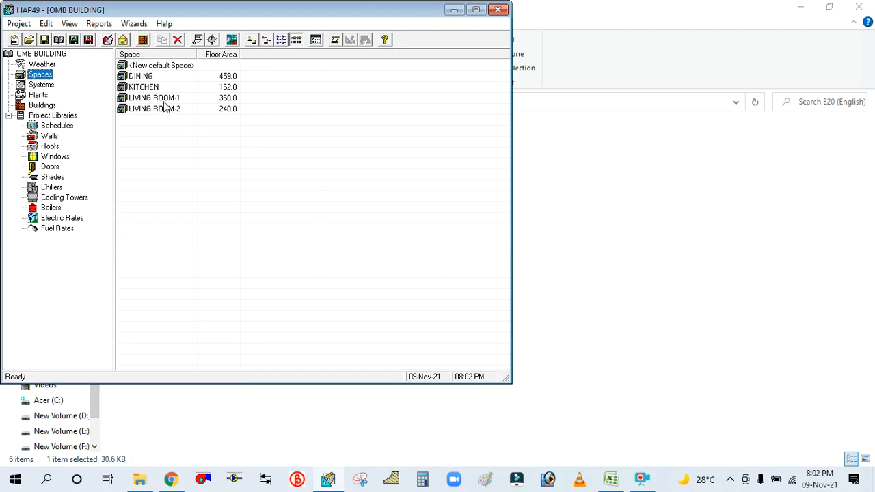
{"action": "left_click", "coordinate": [165, 101]}
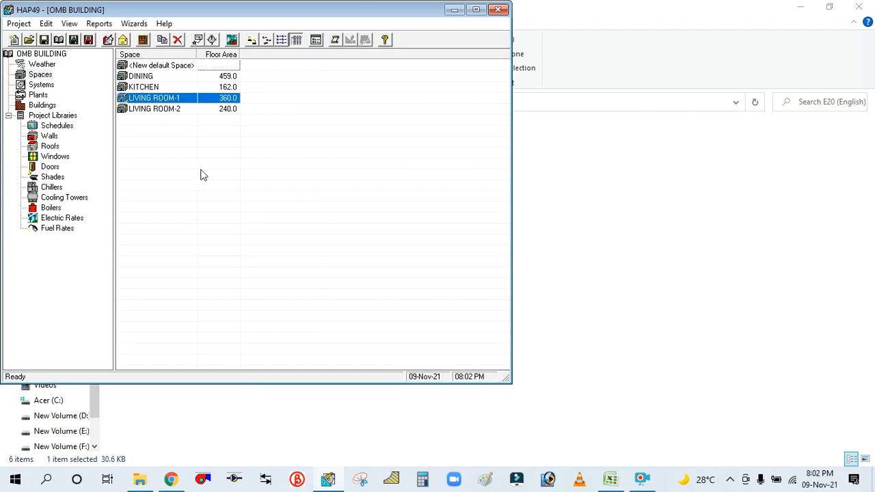
Step: Preview the system design reports for the PACKAGE AC air system
{"action": "left_click", "coordinate": [43, 85]}
{"action": "left_click", "coordinate": [165, 81]}
{"action": "left_click", "coordinate": [350, 40]}
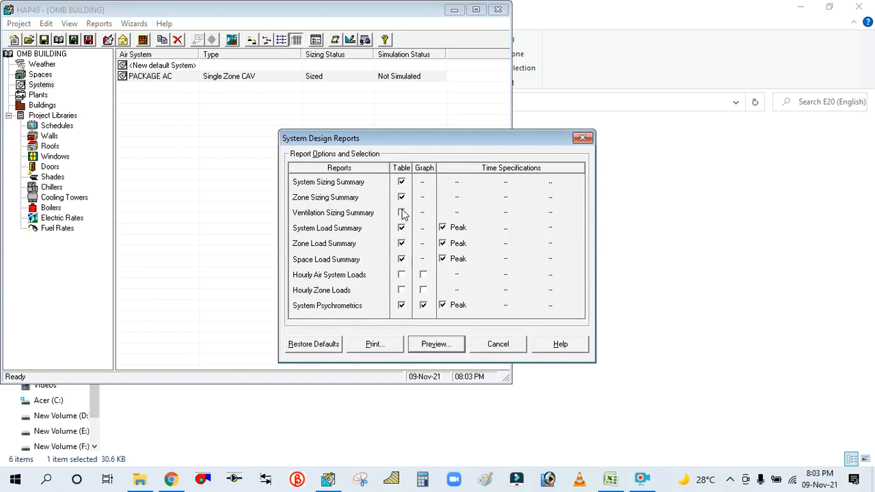
{"action": "left_click", "coordinate": [436, 345]}
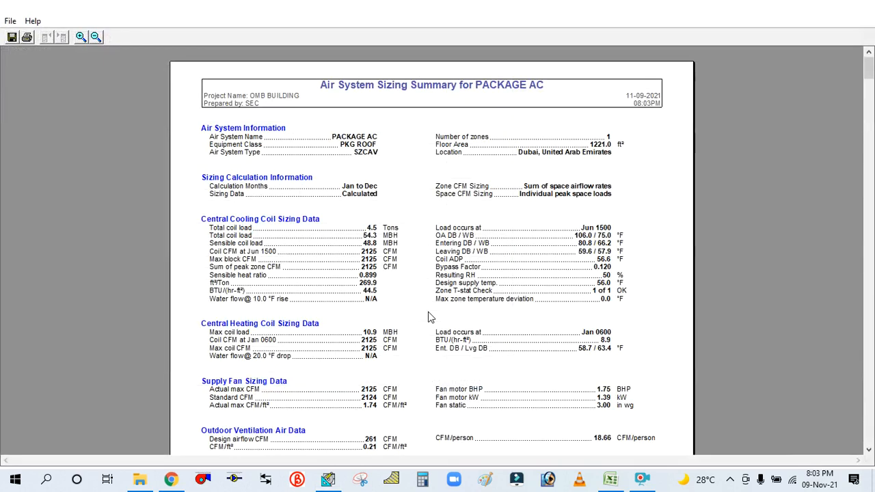
Step: Examine the PACKAGE AC report's coil sizing data and space airflows, then close the report and minimize HAP
{"action": "scroll", "coordinate": [430, 317], "scroll_direction": "down", "scroll_amount": 1}
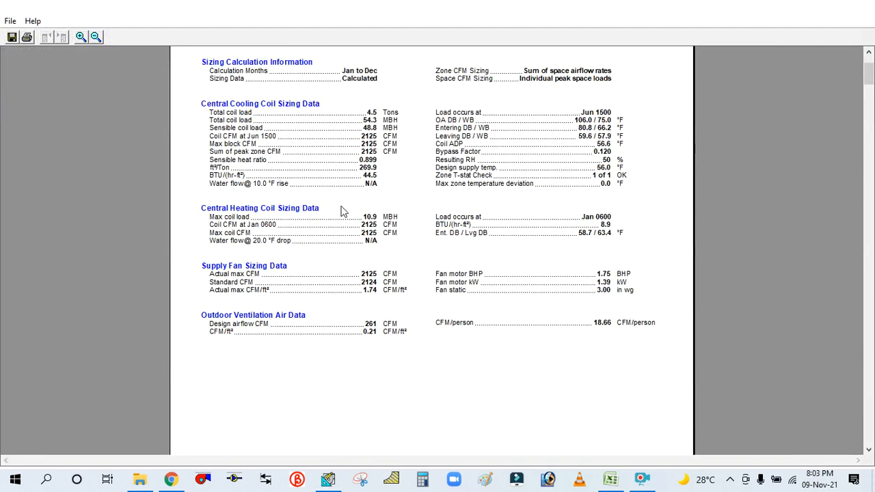
{"action": "scroll", "coordinate": [383, 246], "scroll_direction": "up", "scroll_amount": 3}
{"action": "scroll", "coordinate": [384, 246], "scroll_direction": "down", "scroll_amount": 18}
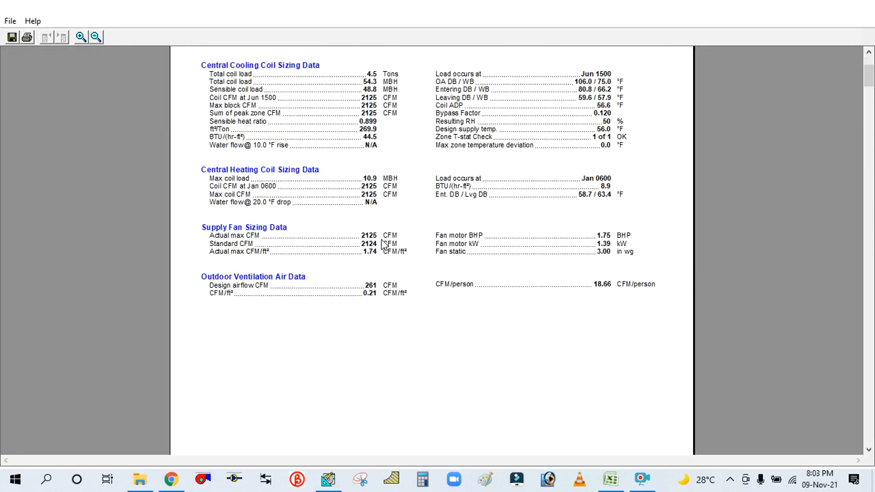
{"action": "scroll", "coordinate": [383, 246], "scroll_direction": "down", "scroll_amount": 3}
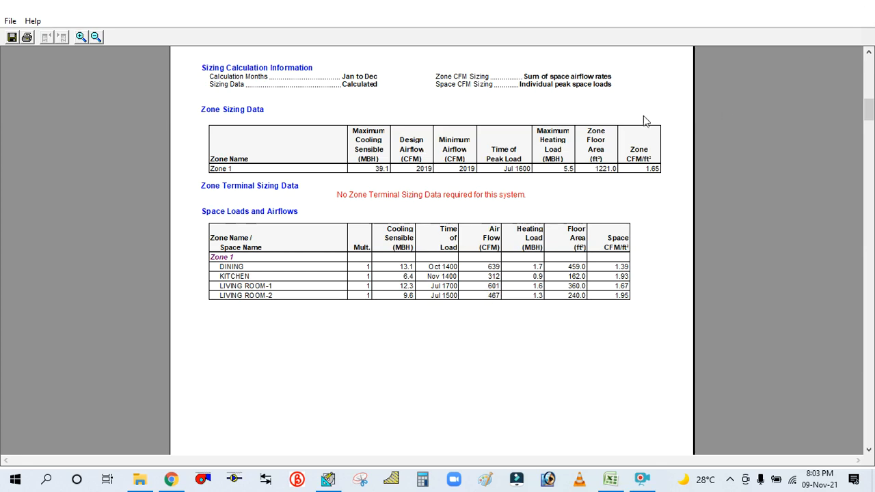
{"action": "scroll", "coordinate": [644, 121], "scroll_direction": "up", "scroll_amount": 5}
{"action": "left_click", "coordinate": [863, 6]}
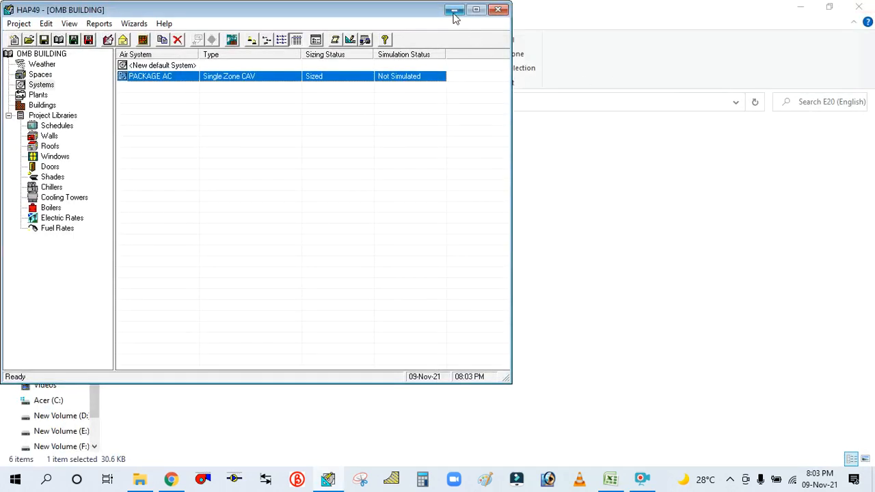
{"action": "left_click", "coordinate": [455, 11]}
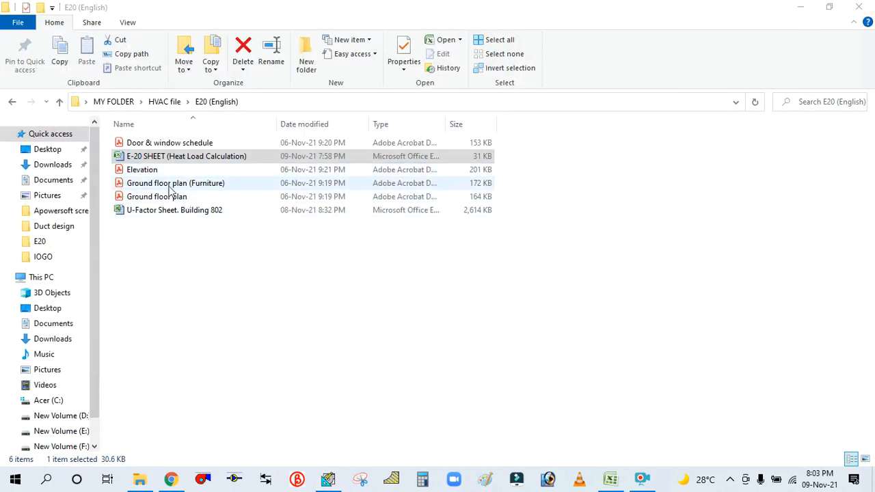
Step: Open the Heat load (HAP english) folder inside the HVAC file folder
{"action": "left_click", "coordinate": [59, 102]}
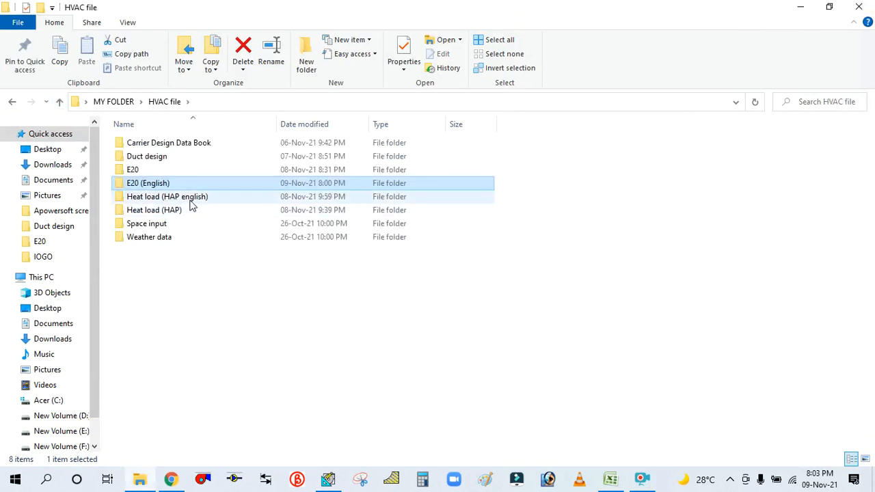
{"action": "double_click", "coordinate": [189, 198]}
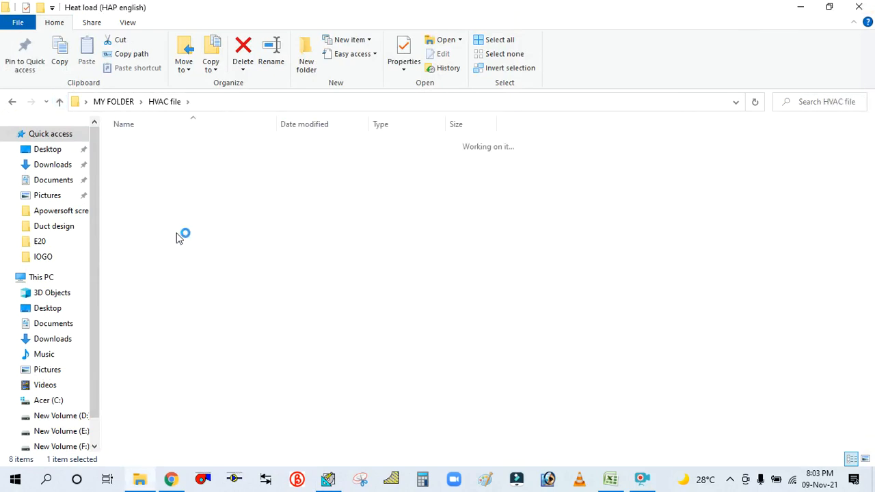
{"action": "left_click", "coordinate": [60, 102]}
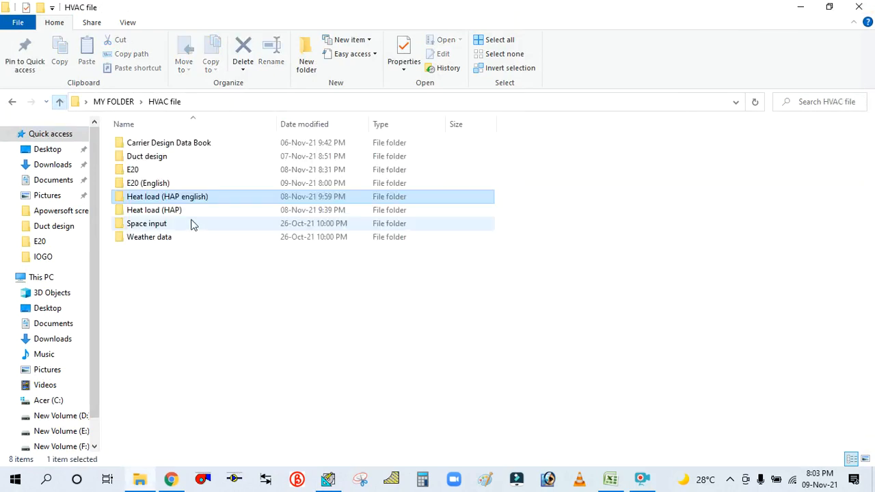
{"action": "double_click", "coordinate": [177, 197]}
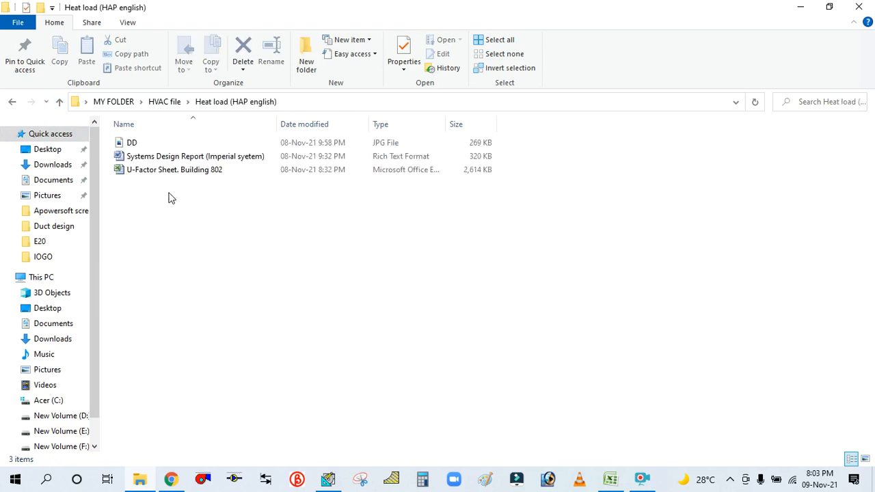
Step: Open the Architectural plan drawing from the Heat load (HAP) folder and minimize the folder window
{"action": "left_click", "coordinate": [60, 101]}
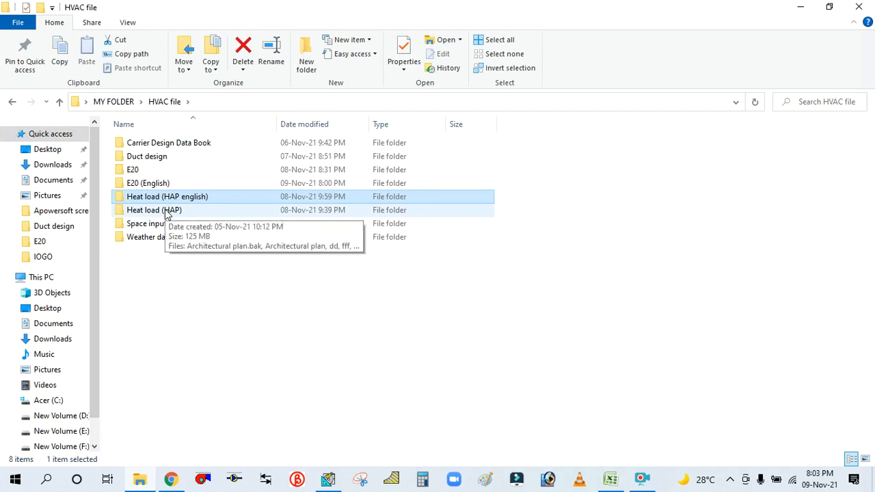
{"action": "double_click", "coordinate": [166, 212]}
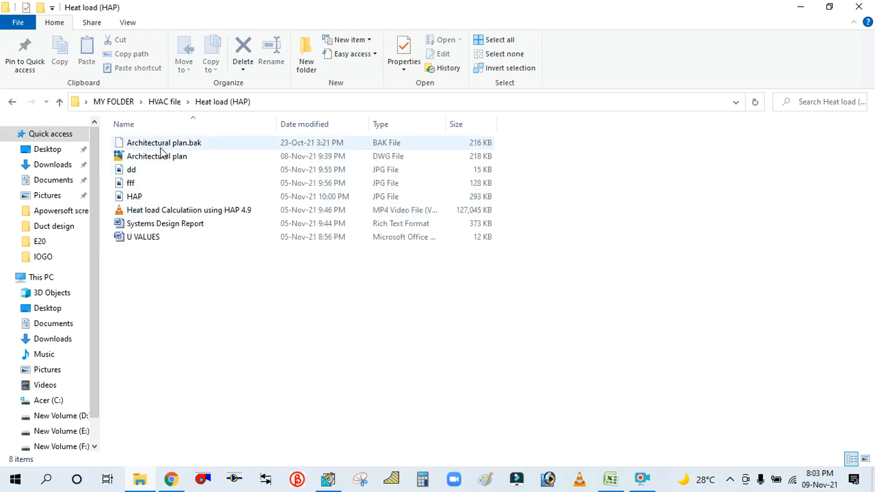
{"action": "left_click", "coordinate": [161, 156]}
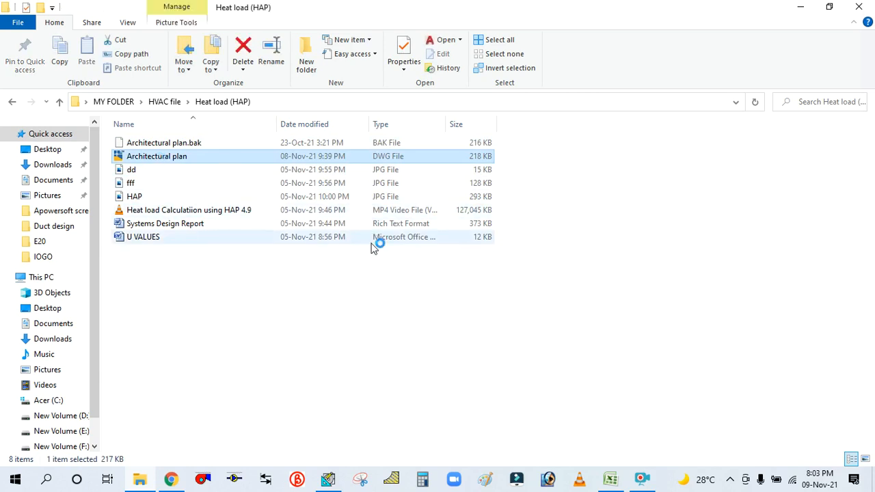
{"action": "left_click", "coordinate": [803, 5]}
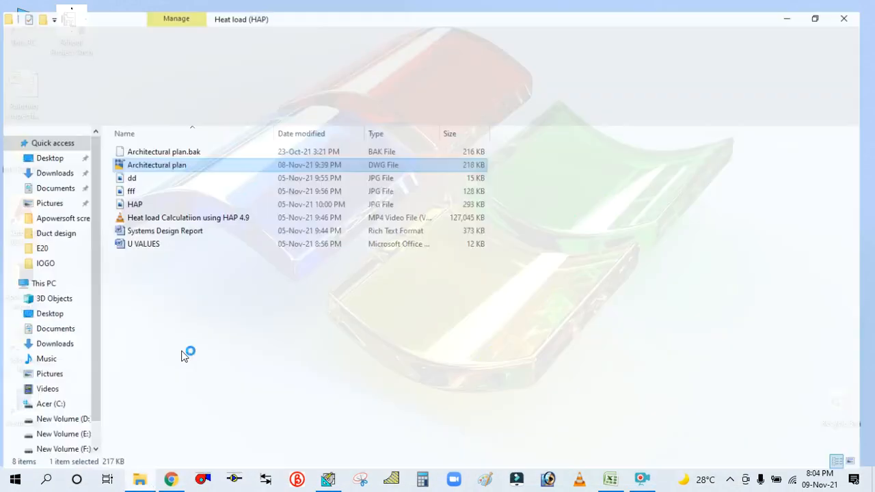
Step: Open the U-Factor Sheet. Building 802 workbook from the E20 (English) folder and minimize the folder window
{"action": "left_click", "coordinate": [144, 480]}
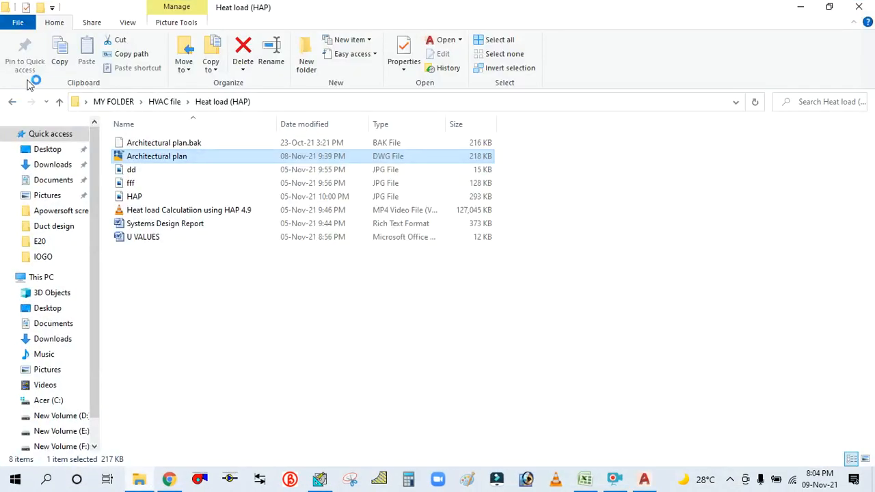
{"action": "left_click", "coordinate": [61, 101]}
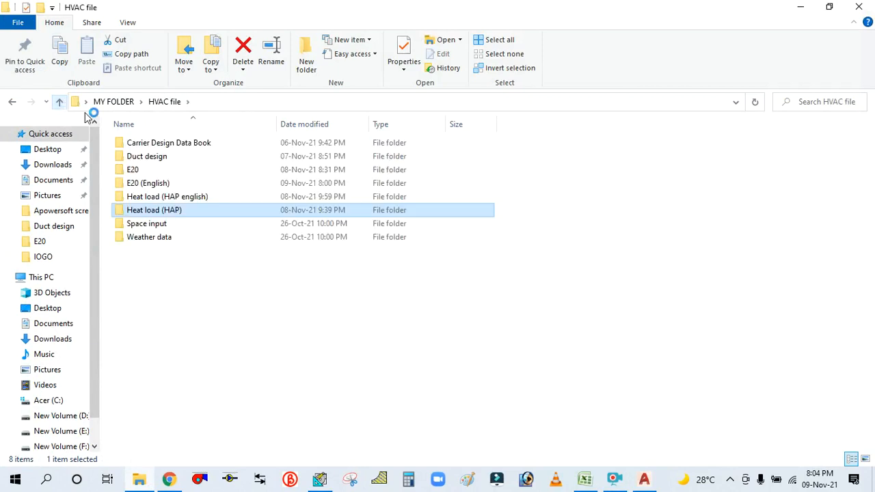
{"action": "double_click", "coordinate": [168, 185]}
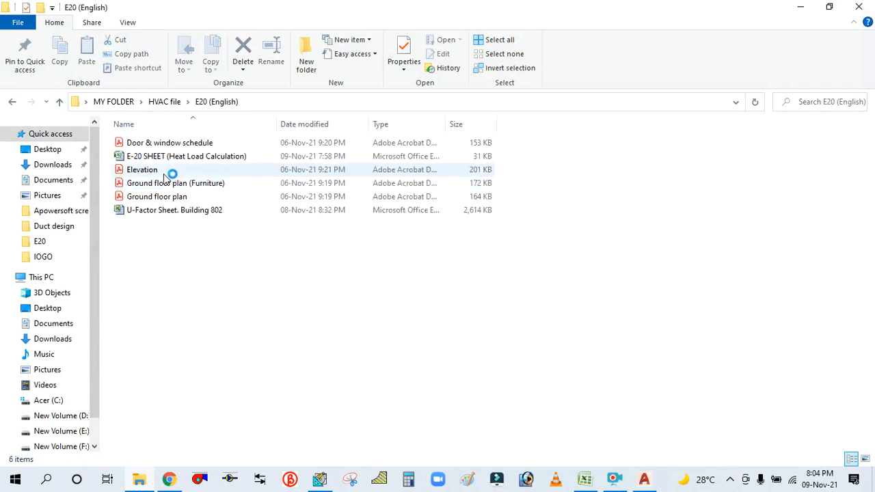
{"action": "double_click", "coordinate": [162, 213]}
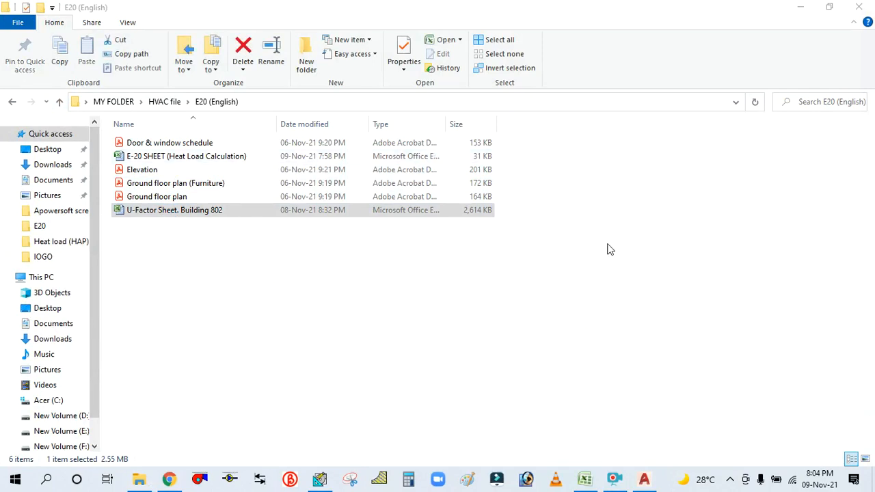
{"action": "left_click", "coordinate": [800, 7]}
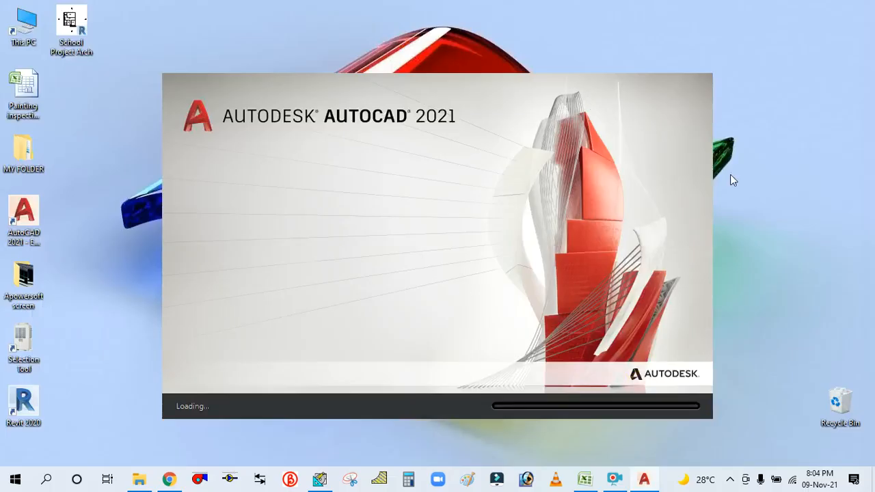
{"action": "right_click", "coordinate": [791, 60]}
{"action": "left_click", "coordinate": [793, 97]}
{"action": "right_click", "coordinate": [768, 74]}
{"action": "left_click", "coordinate": [782, 112]}
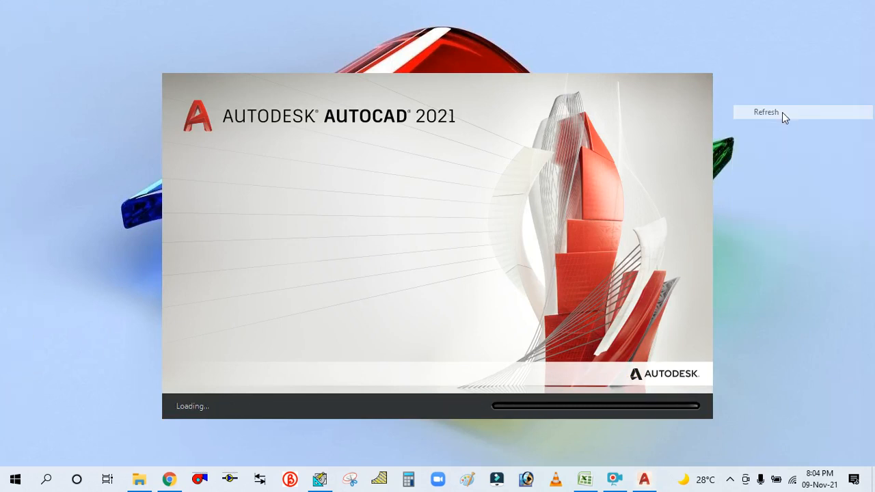
{"action": "right_click", "coordinate": [786, 97]}
{"action": "left_click", "coordinate": [786, 134]}
{"action": "right_click", "coordinate": [763, 91]}
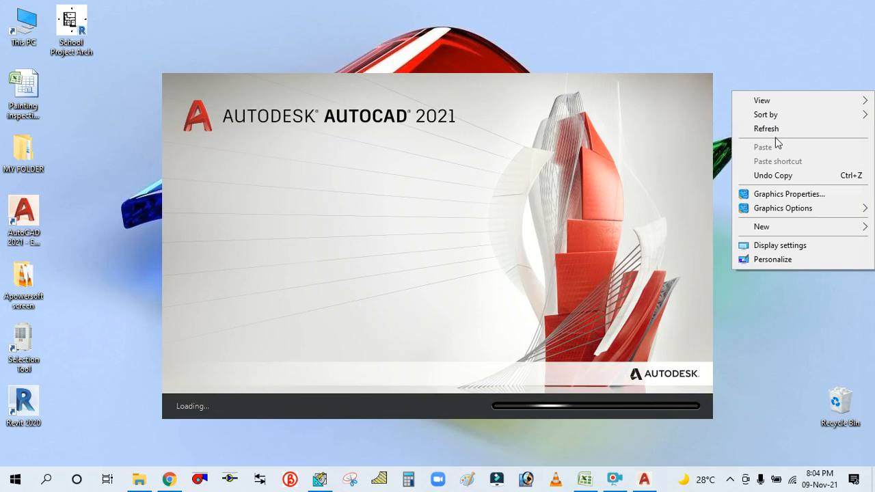
{"action": "left_click", "coordinate": [776, 134]}
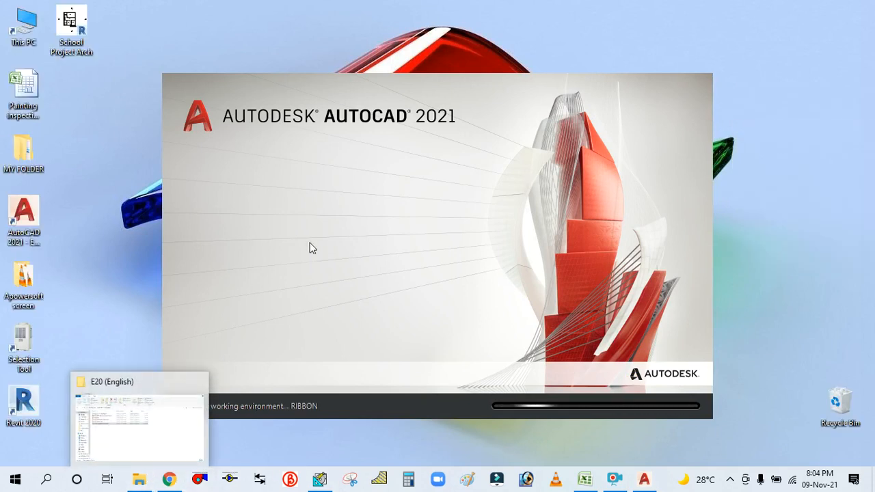
{"action": "left_click", "coordinate": [139, 479]}
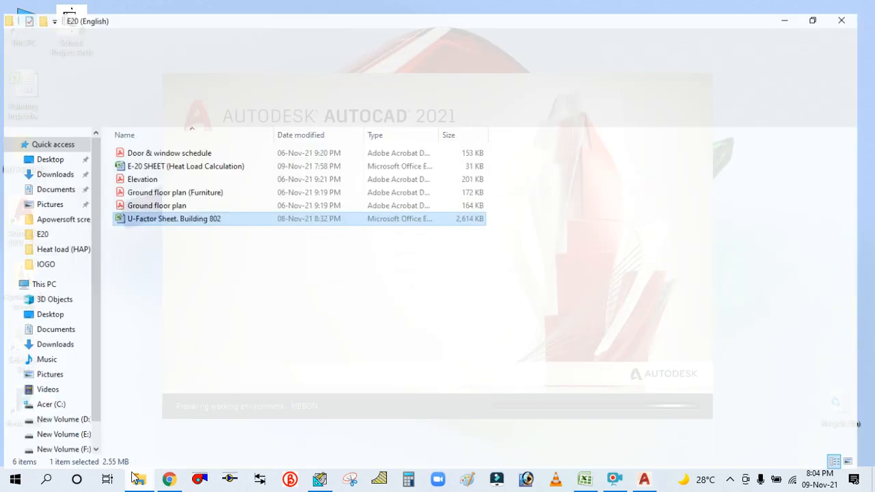
{"action": "left_click", "coordinate": [176, 215]}
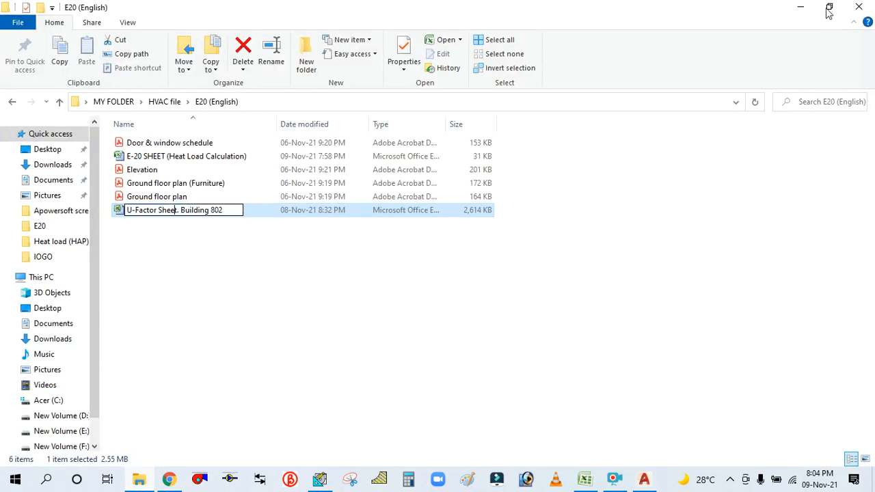
{"action": "key", "text": "Escape"}
{"action": "left_click", "coordinate": [801, 7]}
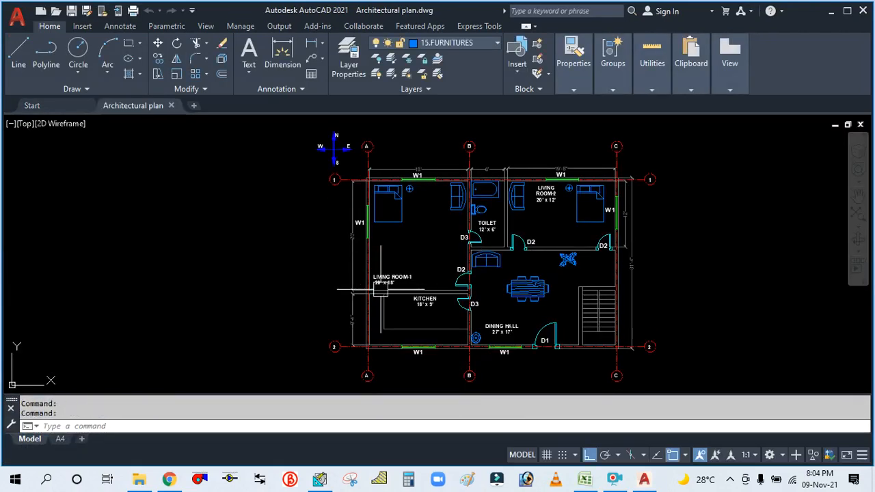
Step: Examine the architectural floor plan's rooms, dimensions, doors, windows and compass orientation in AutoCAD
{"action": "scroll", "coordinate": [424, 261], "scroll_direction": "up", "scroll_amount": 2}
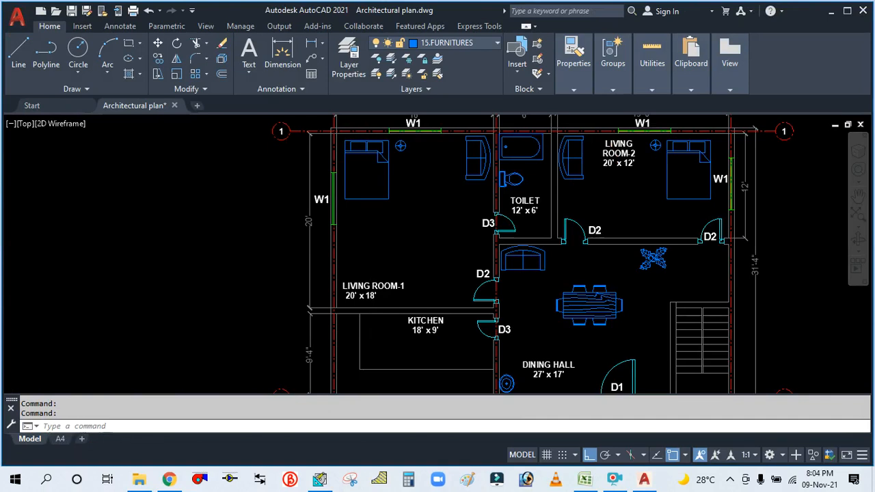
{"action": "scroll", "coordinate": [412, 273], "scroll_direction": "up", "scroll_amount": 2}
{"action": "scroll", "coordinate": [176, 269], "scroll_direction": "down", "scroll_amount": 2}
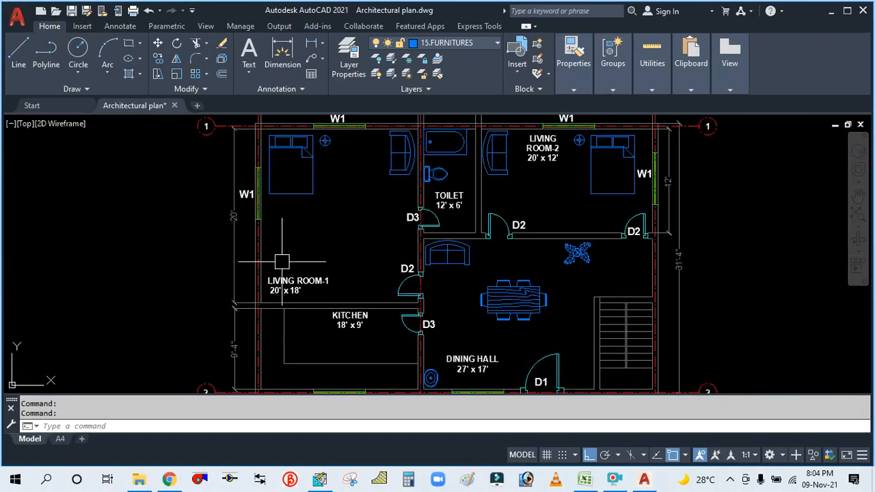
{"action": "left_click_drag", "start_coordinate": [121, 275], "coordinate": [160, 299]}
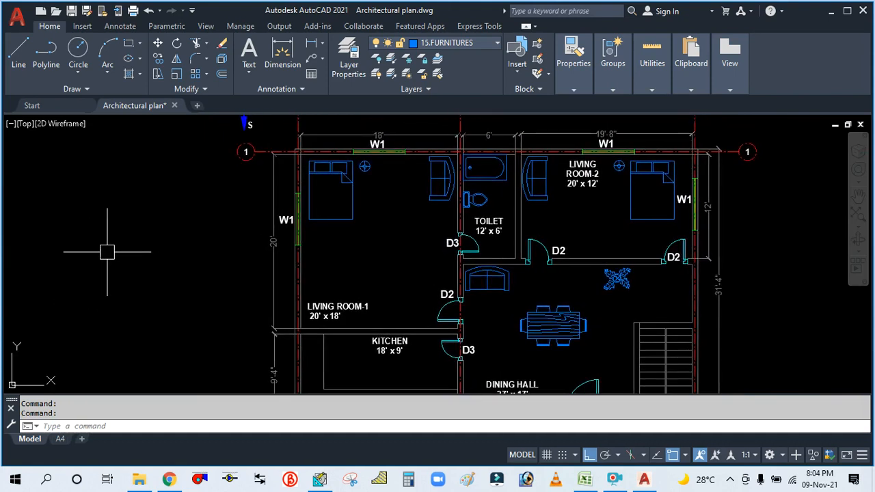
{"action": "mouse_move", "coordinate": [177, 297]}
{"action": "left_mouse_down"}
{"action": "mouse_move", "coordinate": [163, 303]}
{"action": "mouse_move", "coordinate": [176, 326]}
{"action": "mouse_move", "coordinate": [177, 299]}
{"action": "left_mouse_up"}
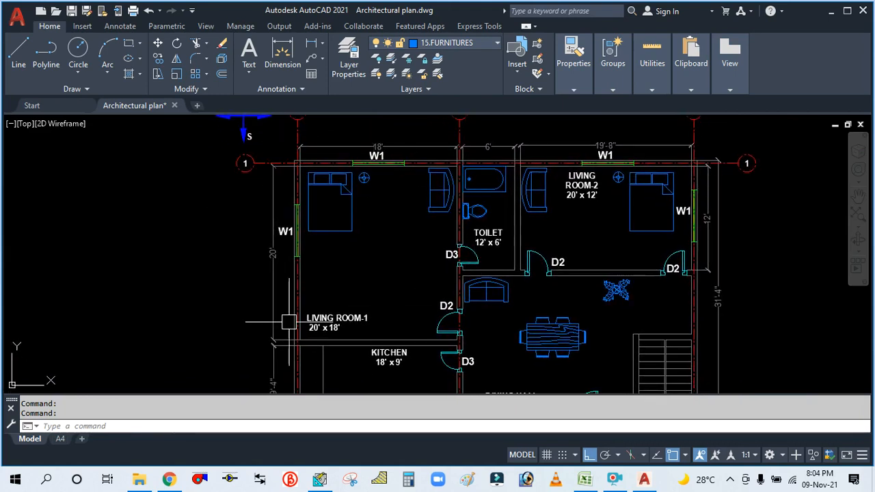
{"action": "scroll", "coordinate": [342, 264], "scroll_direction": "up", "scroll_amount": 2}
{"action": "scroll", "coordinate": [339, 278], "scroll_direction": "down", "scroll_amount": 2}
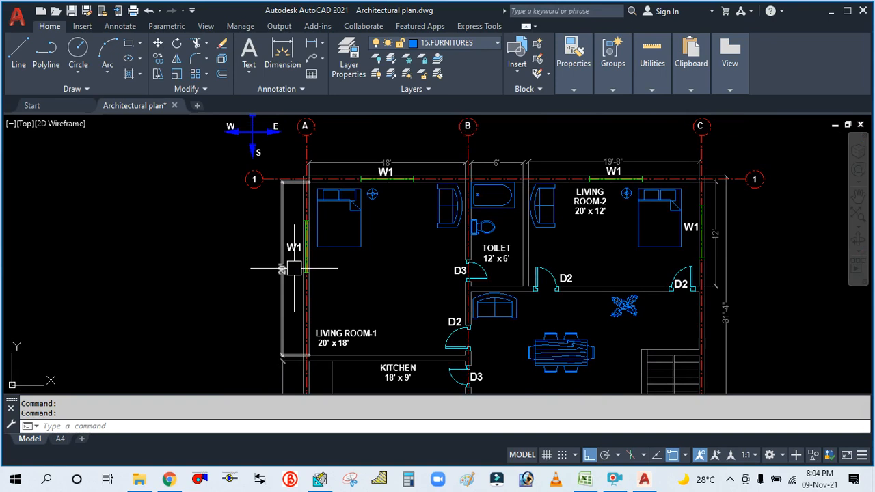
{"action": "scroll", "coordinate": [236, 275], "scroll_direction": "down", "scroll_amount": 2}
{"action": "scroll", "coordinate": [235, 279], "scroll_direction": "up", "scroll_amount": 2}
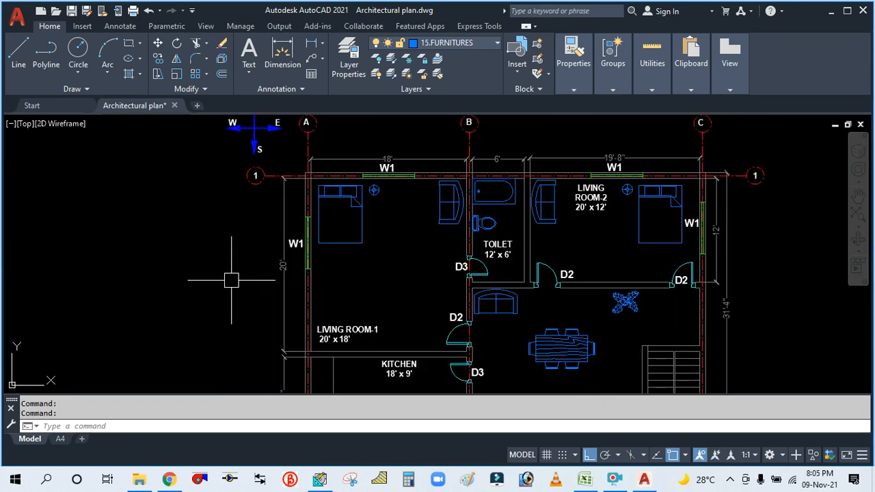
{"action": "left_click_drag", "start_coordinate": [246, 282], "coordinate": [269, 291]}
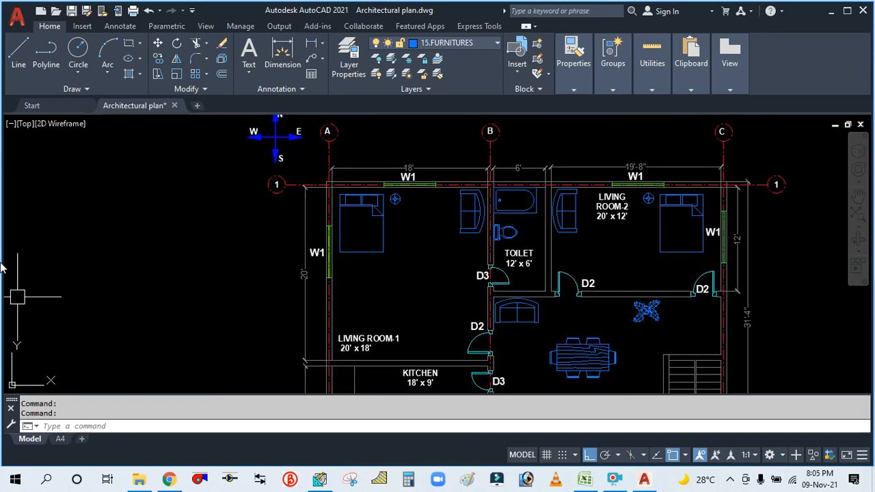
Step: Switch to the E-20 SHEET (Heat Load Calculation) workbook in Excel and enter OMB BUILDING as the project
{"action": "left_click", "coordinate": [592, 483]}
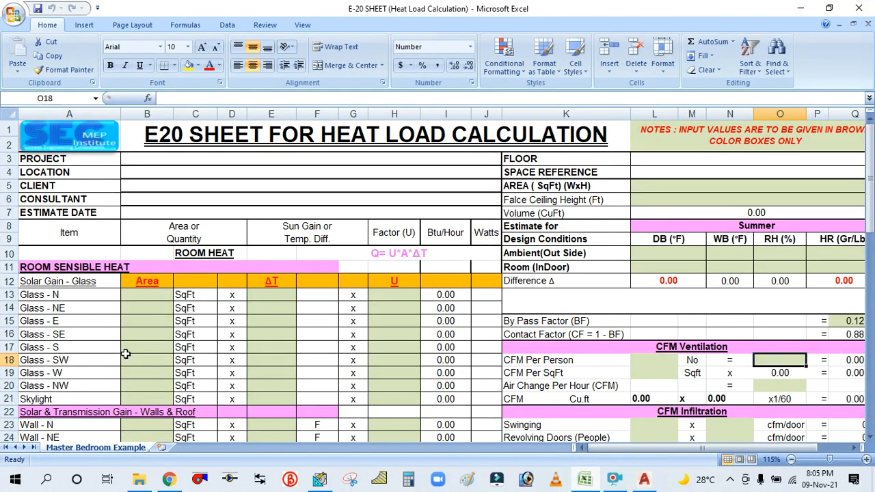
{"action": "left_click", "coordinate": [252, 158]}
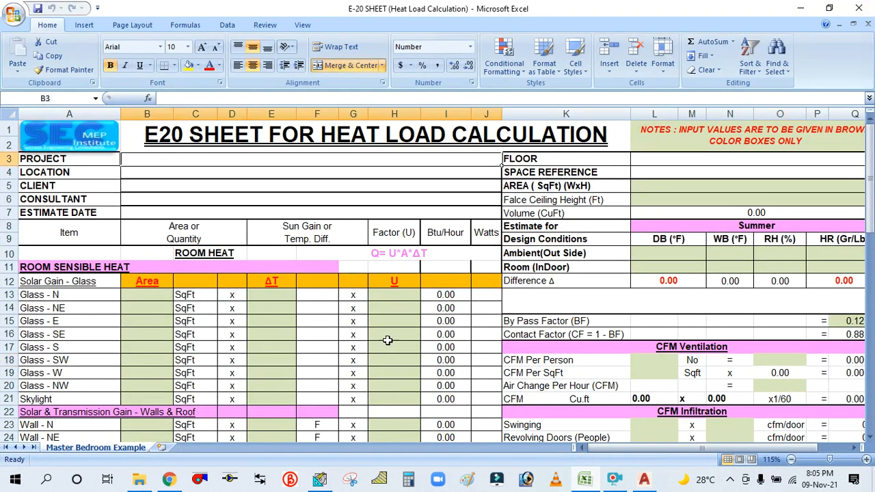
{"action": "left_click", "coordinate": [642, 481]}
{"action": "left_click", "coordinate": [643, 482]}
{"action": "type", "text": "OM"}
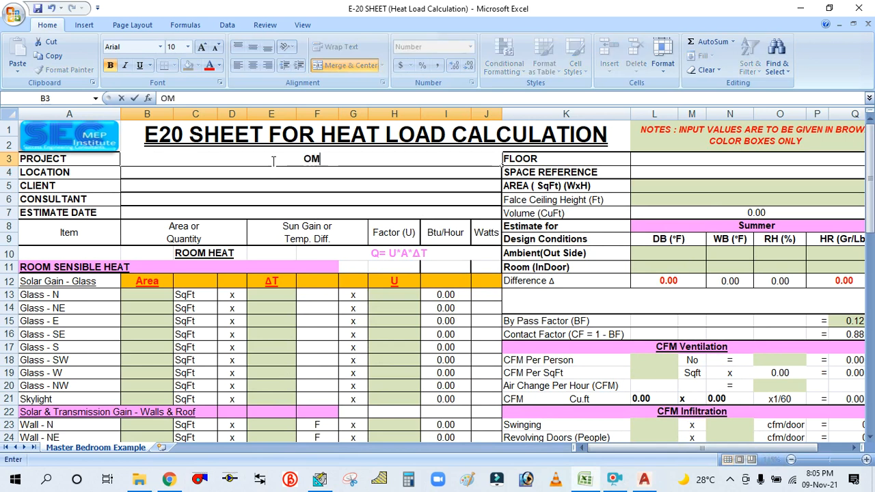
{"action": "type", "text": "B BUILDING"}
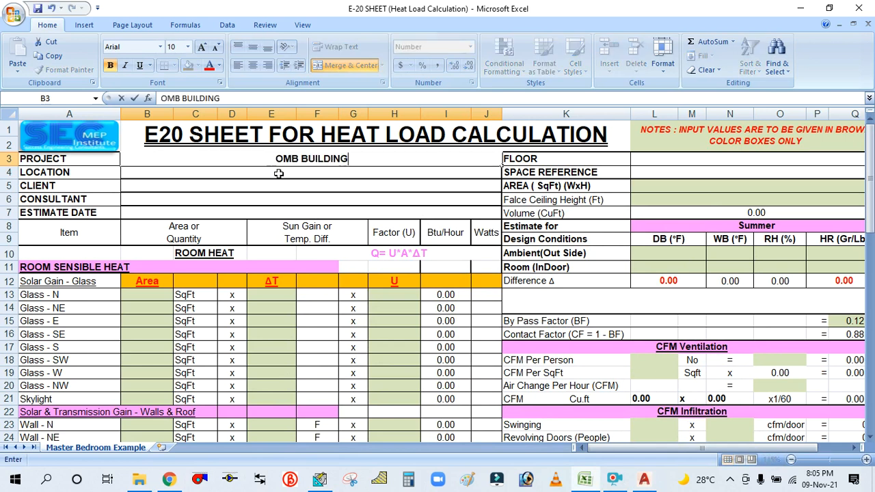
{"action": "key", "text": "Return"}
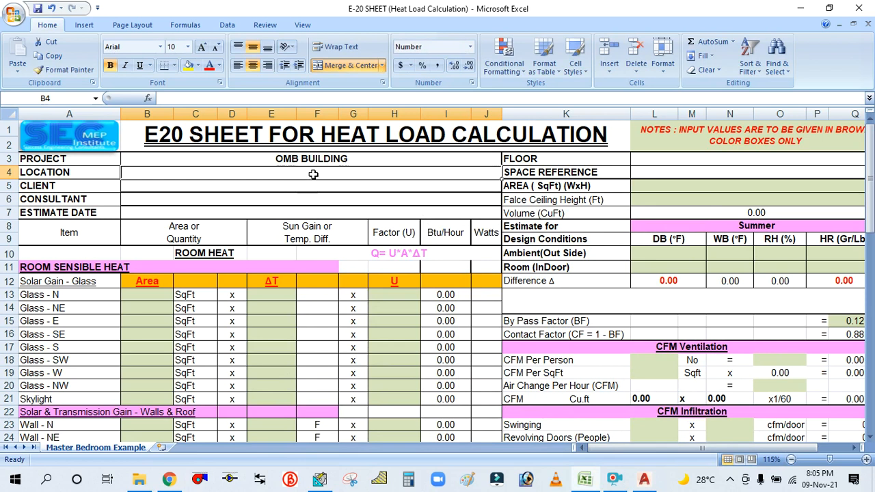
Step: Fill in DUBAI as the location and SEC as the client in the E20 sheet header
{"action": "type", "text": "DUBAI"}
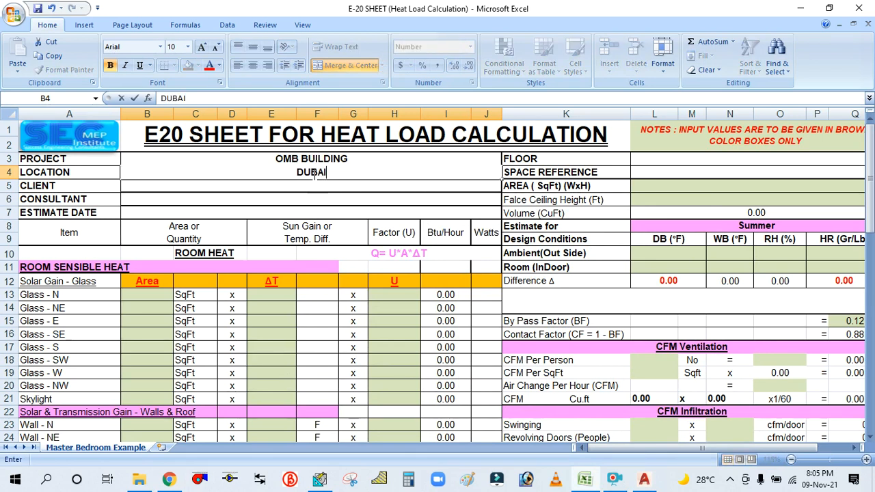
{"action": "left_click", "coordinate": [308, 187]}
{"action": "type", "text": "SEC"}
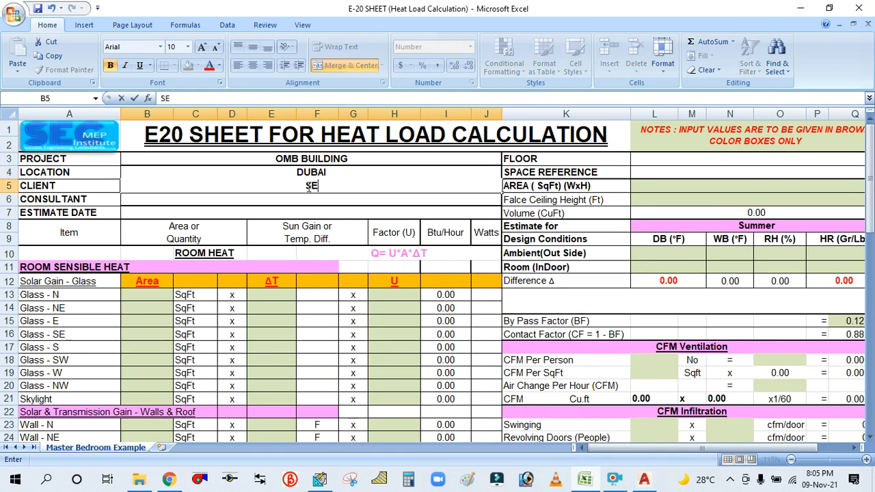
Step: Enter DEWA as the consultant and 09/11/2021 as the estimate date
{"action": "left_click", "coordinate": [310, 203]}
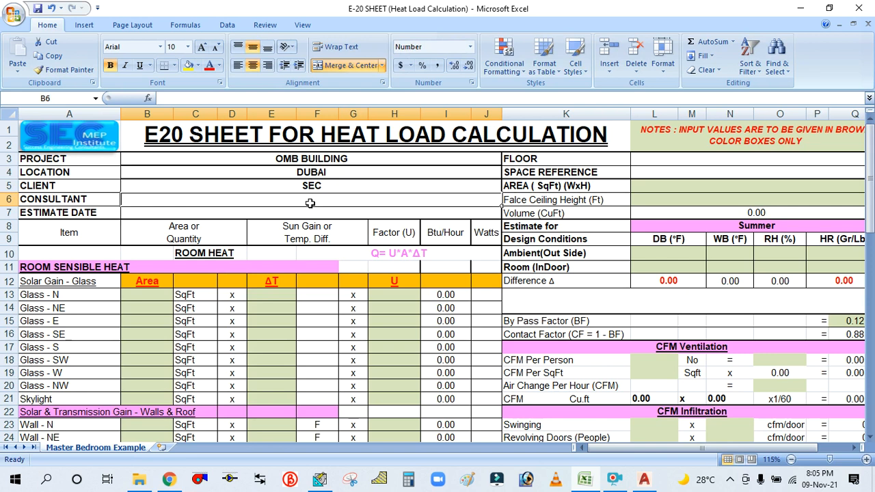
{"action": "type", "text": "D"}
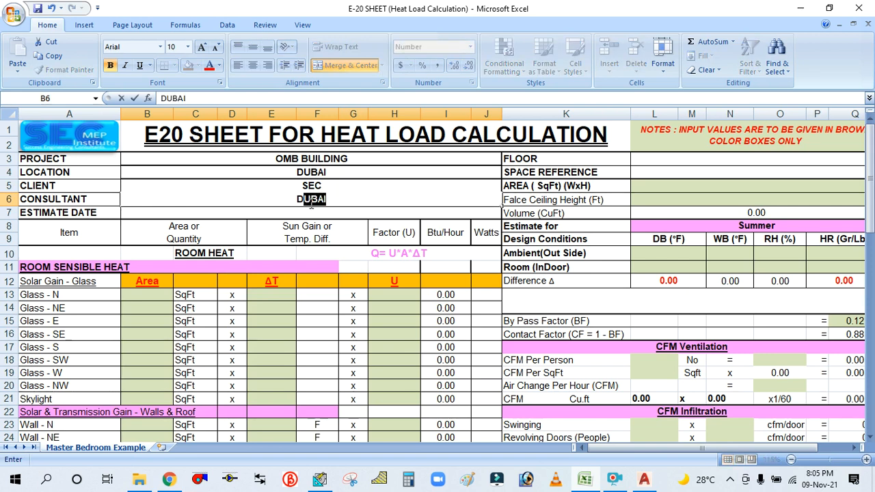
{"action": "type", "text": "EWA"}
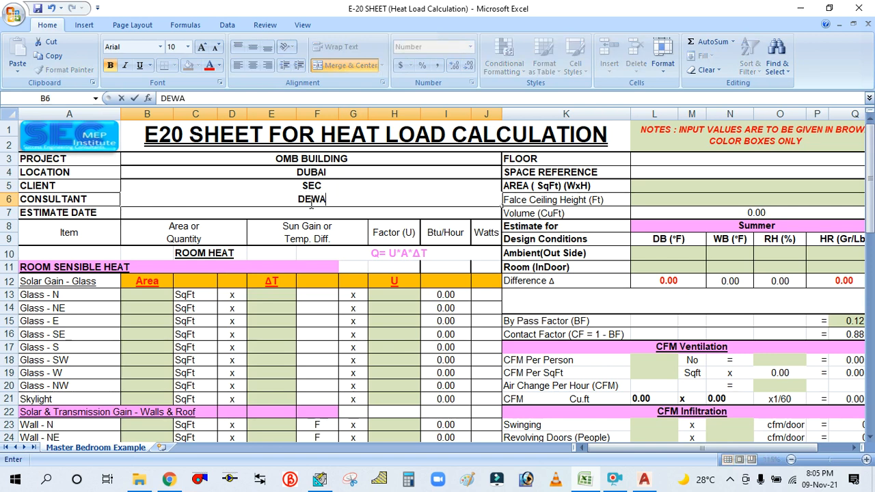
{"action": "key", "text": "Return"}
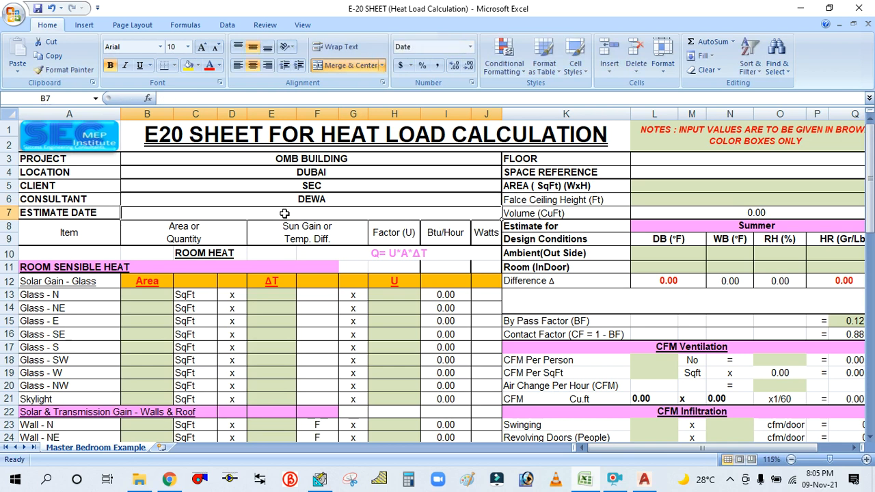
{"action": "type", "text": "09"}
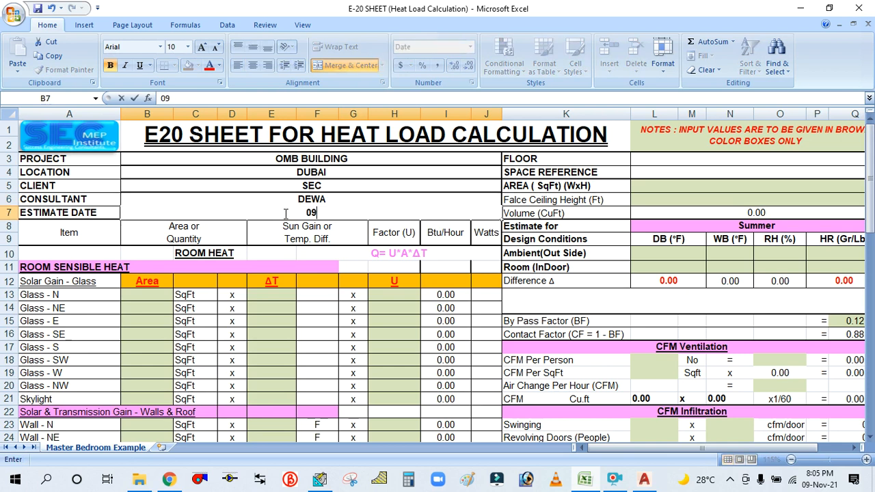
{"action": "type", "text": "/11/2021"}
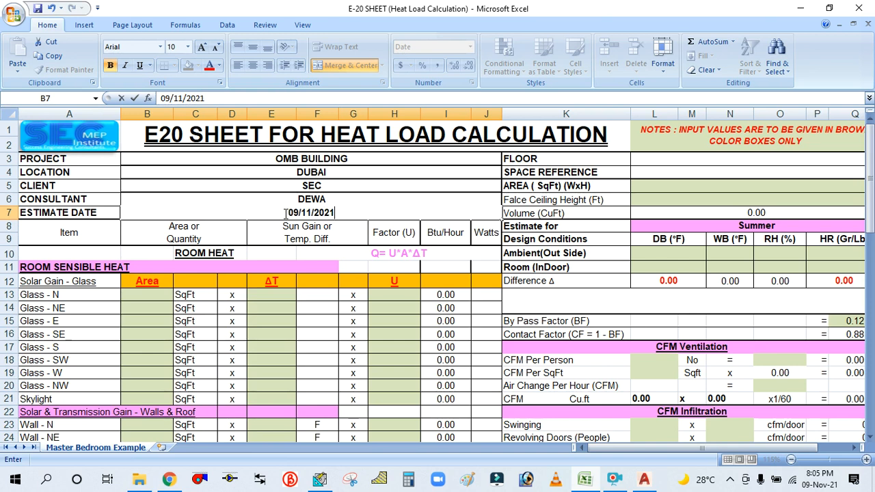
Step: Enter GROUND FLOOR as the floor in the E20 sheet header
{"action": "left_click", "coordinate": [276, 348]}
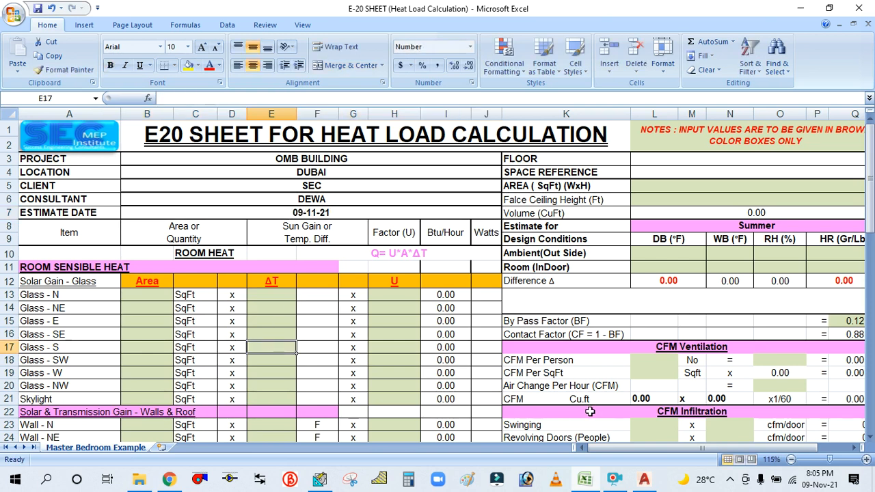
{"action": "left_click_drag", "start_coordinate": [614, 449], "coordinate": [624, 449]}
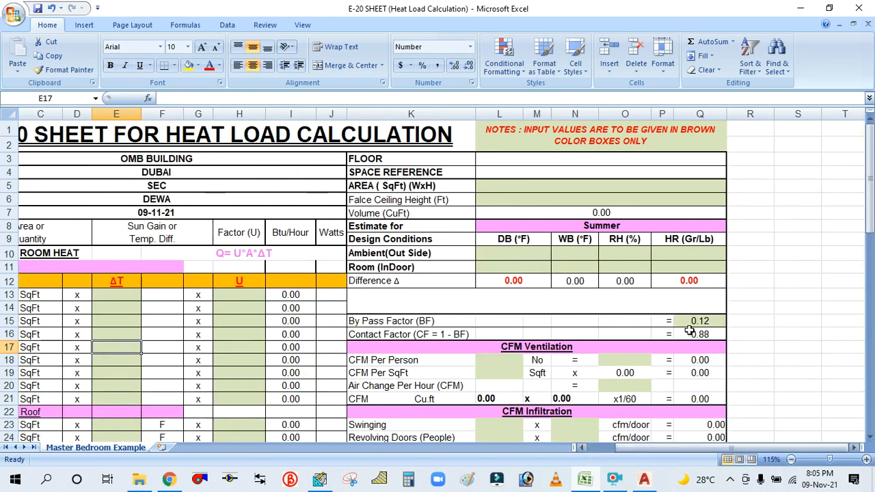
{"action": "left_click", "coordinate": [535, 163]}
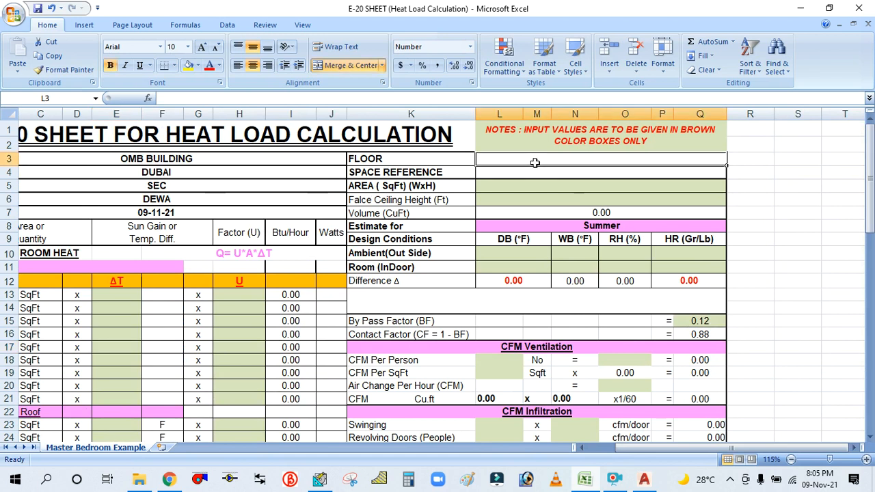
{"action": "type", "text": "GROUND"}
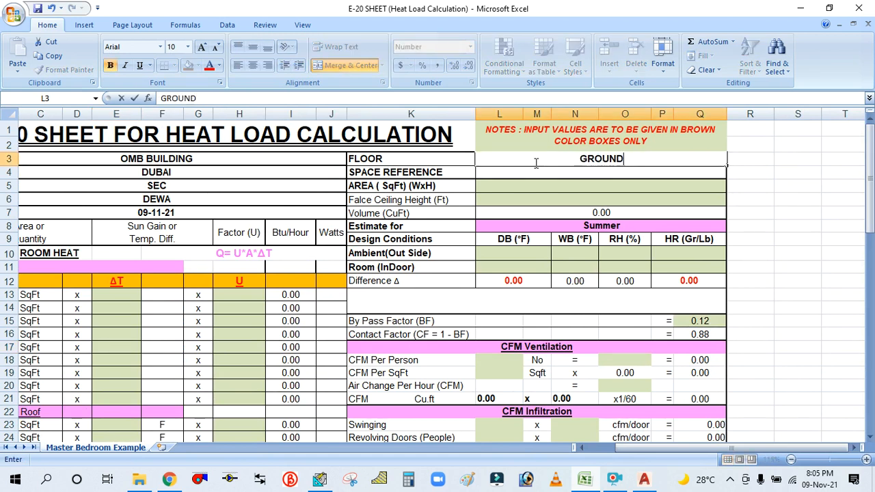
{"action": "type", "text": " FLOO"}
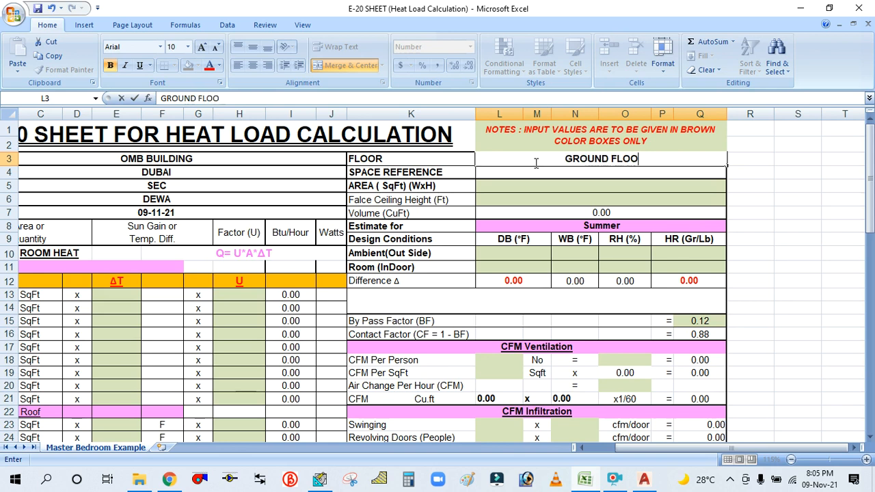
{"action": "type", "text": "R"}
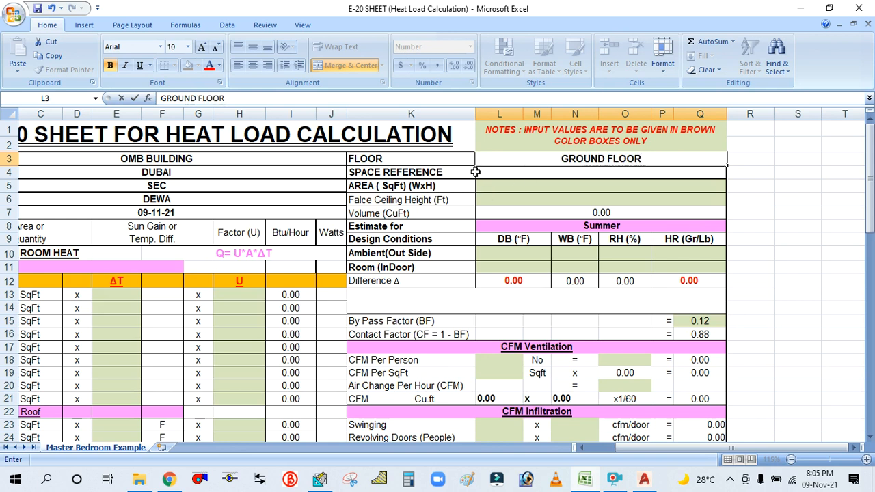
Step: Check the room name on the AutoCAD architectural plan and enter LIVING ROOM-1 as the space reference in the E20 sheet
{"action": "left_click", "coordinate": [510, 174]}
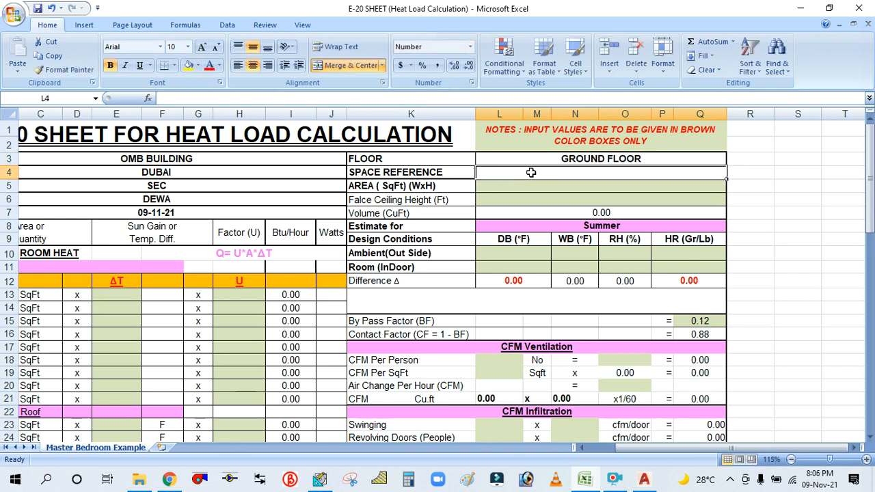
{"action": "left_click", "coordinate": [644, 479]}
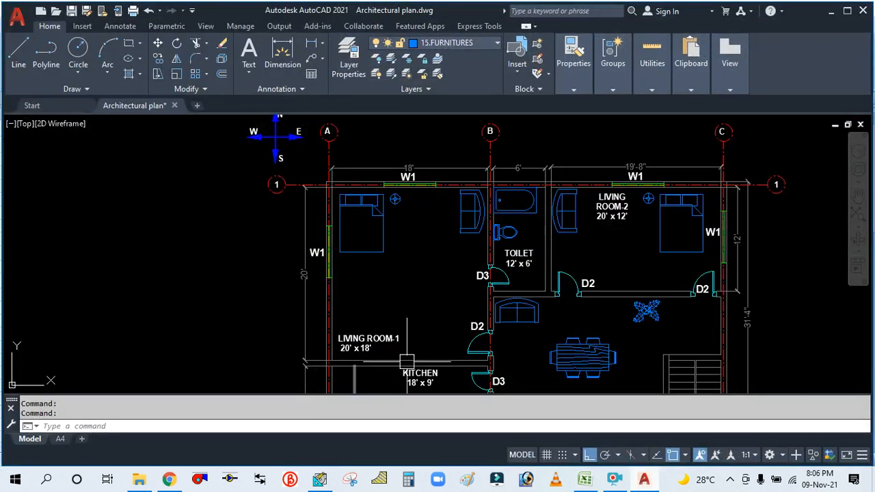
{"action": "left_click", "coordinate": [644, 480]}
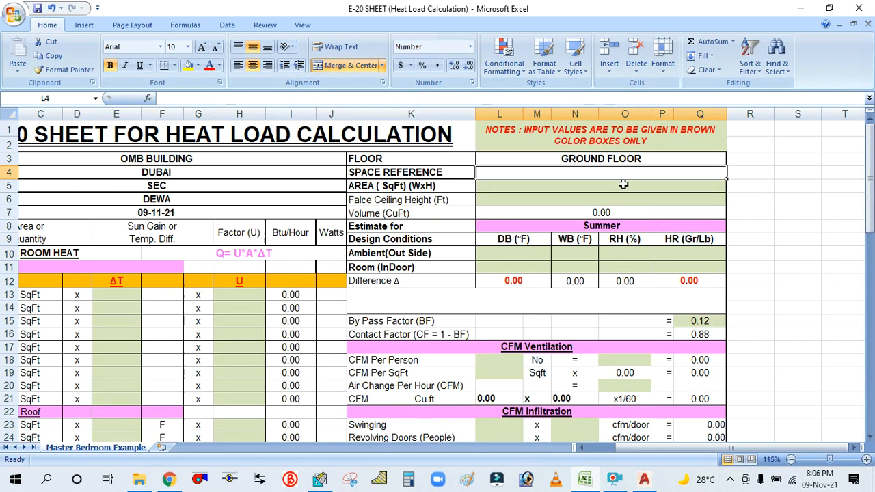
{"action": "type", "text": "LI"}
{"action": "type", "text": "VINGGG"}
{"action": "key", "text": "BackSpace"}
{"action": "key", "text": "BackSpace"}
{"action": "type", "text": "ROOM"}
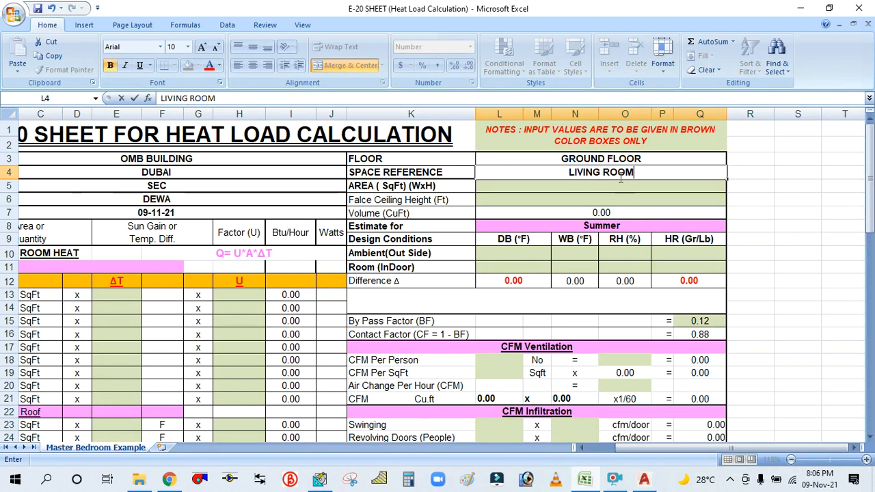
{"action": "type", "text": "-1"}
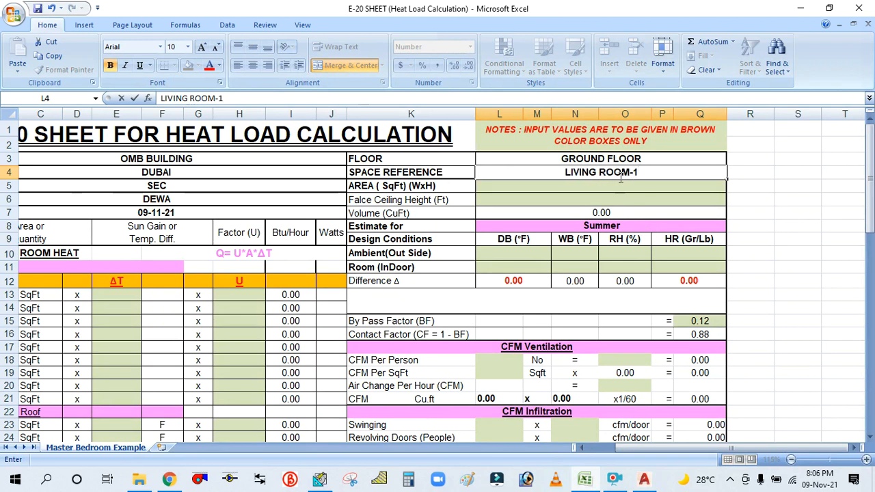
Step: Work out the living room's floor area in Calculator and enter 360 SqFt as the area in the E20 sheet
{"action": "left_click", "coordinate": [504, 187]}
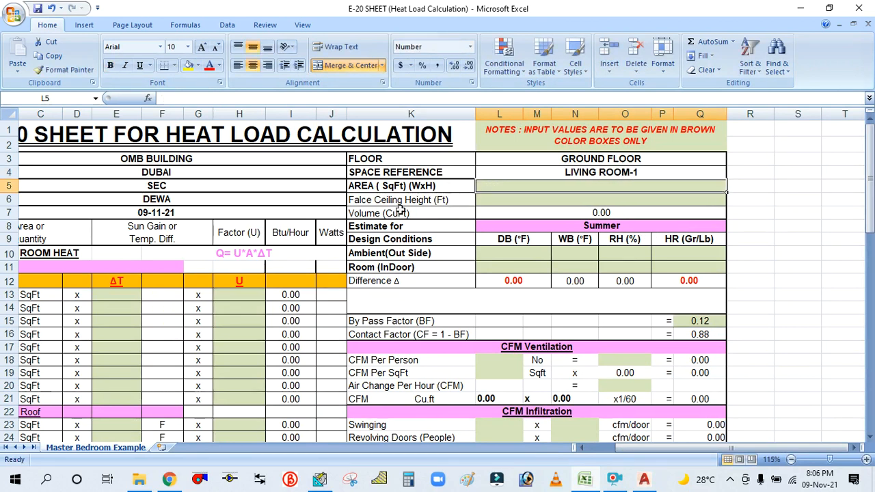
{"action": "left_click", "coordinate": [409, 479]}
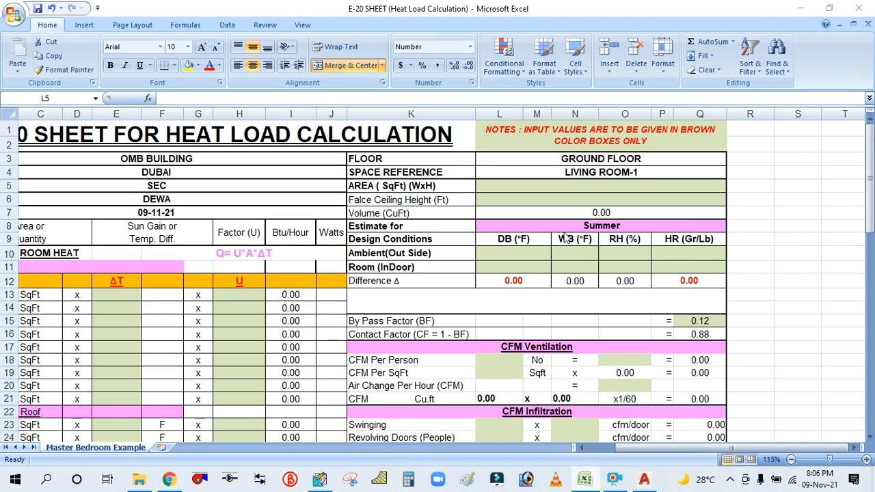
{"action": "left_click", "coordinate": [635, 318]}
{"action": "left_click", "coordinate": [634, 352]}
{"action": "left_click", "coordinate": [742, 248]}
{"action": "left_click", "coordinate": [581, 318]}
{"action": "left_click", "coordinate": [635, 249]}
{"action": "left_click", "coordinate": [718, 342]}
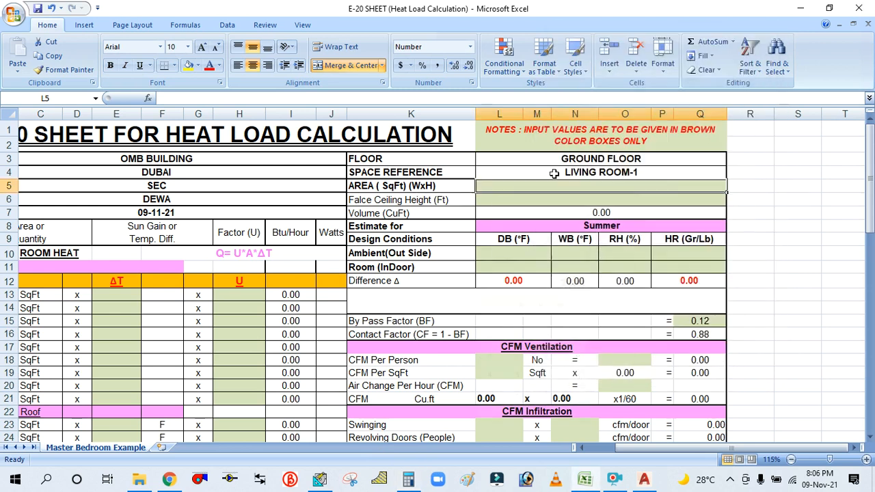
{"action": "left_click", "coordinate": [697, 42]}
{"action": "type", "text": "360"}
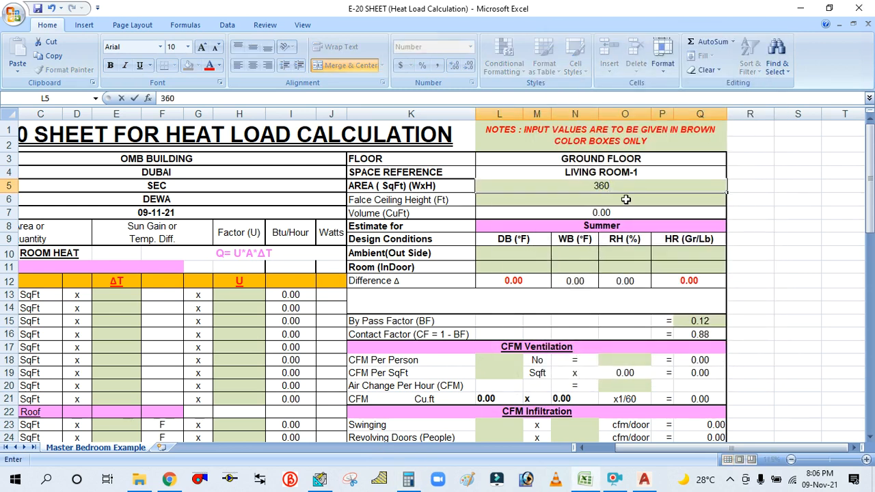
Step: Set the false ceiling height of the living room to 13 ft
{"action": "left_click", "coordinate": [626, 199]}
{"action": "type", "text": "13"}
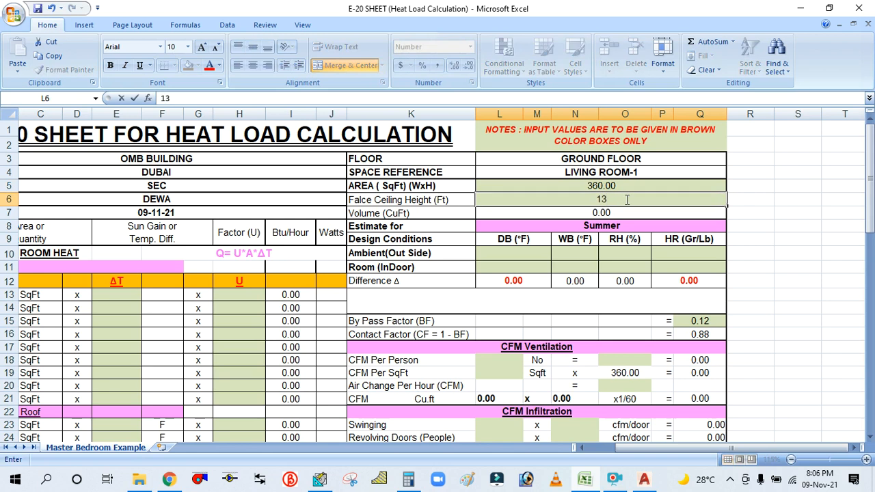
{"action": "left_click", "coordinate": [653, 186]}
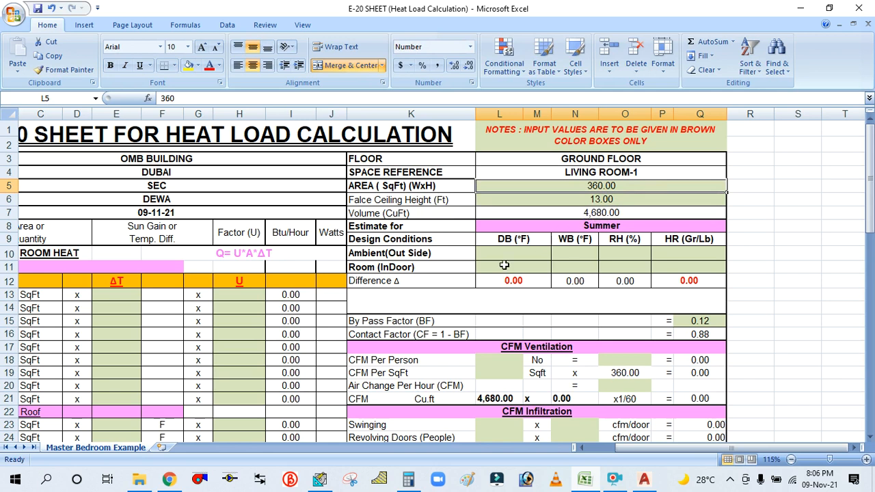
Step: Switch to HAP49 and preview the Design Parameters and MSHGs weather report for Dubai
{"action": "left_click", "coordinate": [504, 253]}
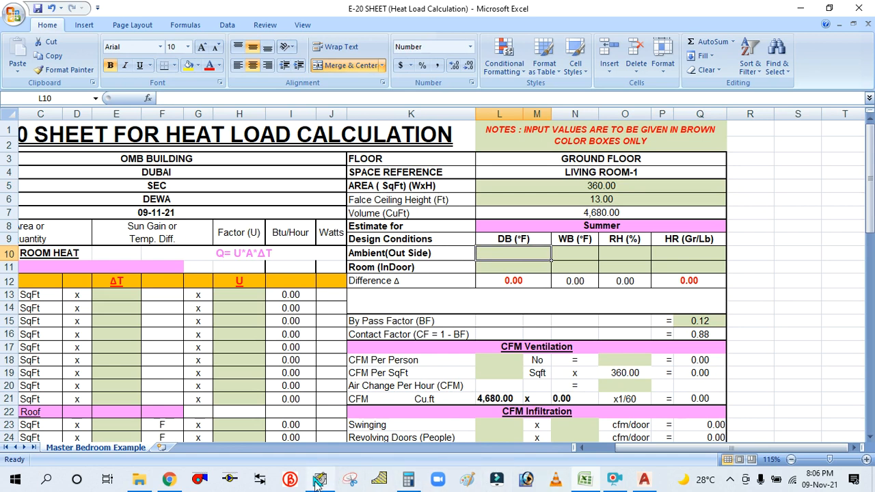
{"action": "left_click", "coordinate": [318, 480]}
{"action": "left_click", "coordinate": [40, 64]}
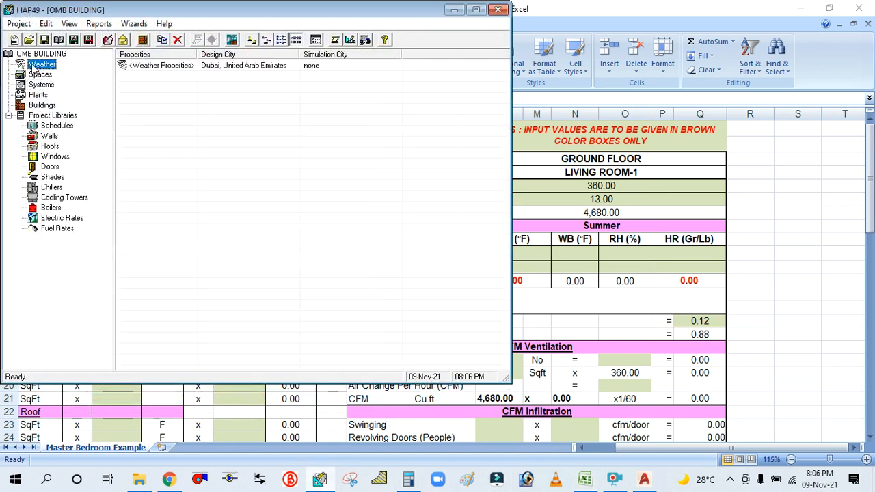
{"action": "left_click", "coordinate": [139, 65]}
{"action": "double_click", "coordinate": [157, 66]}
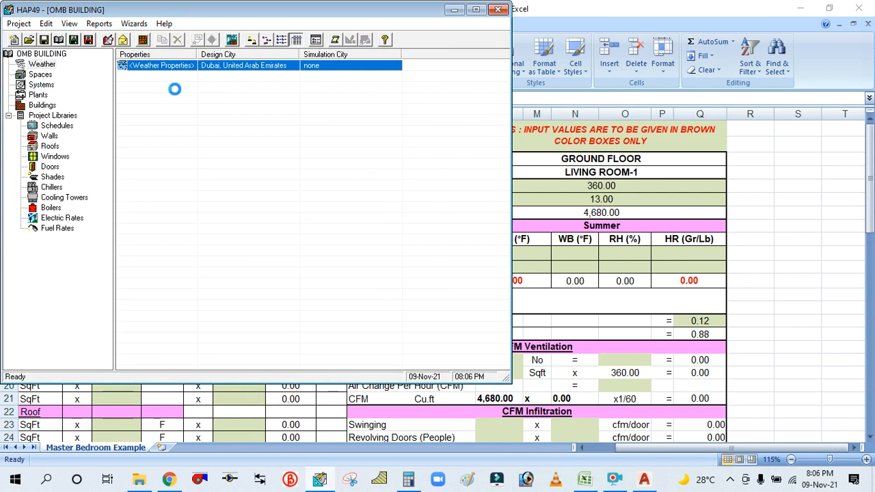
{"action": "left_click", "coordinate": [374, 323]}
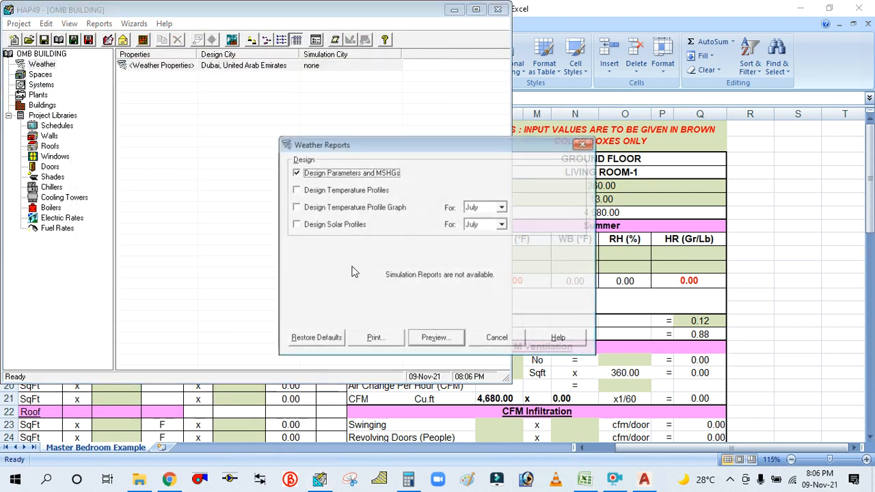
{"action": "left_click", "coordinate": [429, 342]}
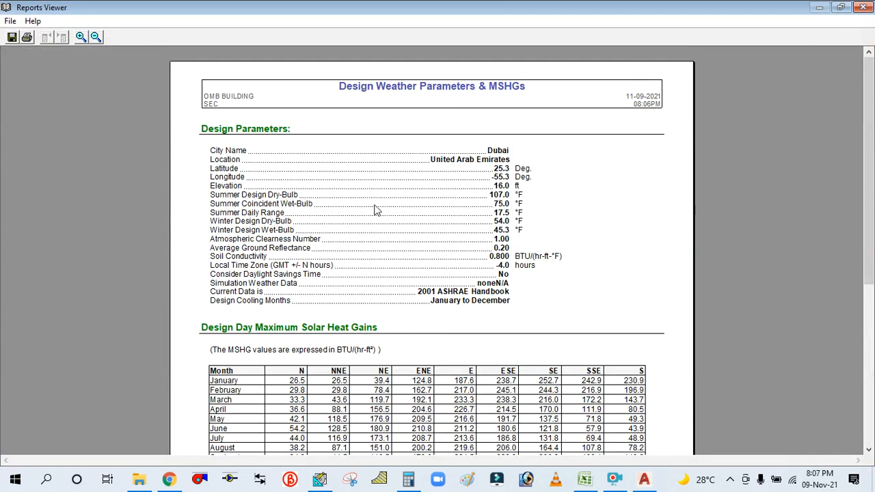
Step: Return to the E20 sheet in Excel and enter 107 °F dry-bulb and 75 °F wet-bulb as the ambient outside conditions
{"action": "left_click", "coordinate": [584, 479]}
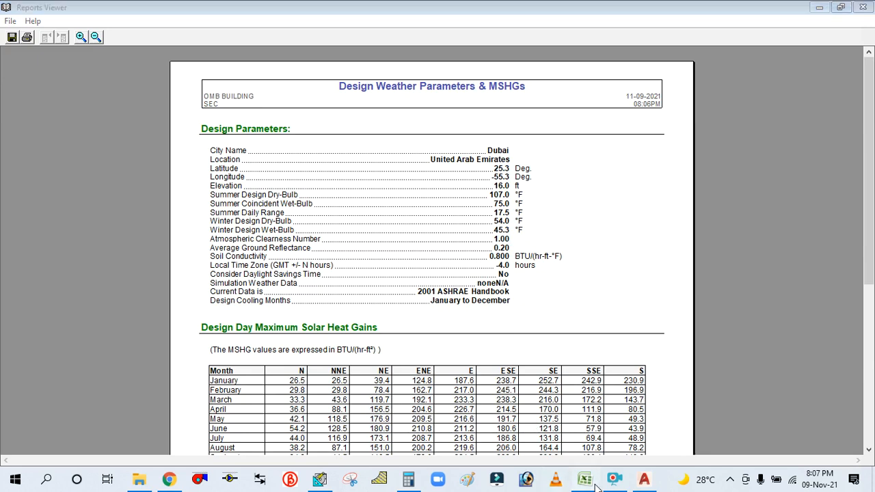
{"action": "type", "text": "107"}
{"action": "left_click", "coordinate": [575, 252]}
{"action": "type", "text": "1"}
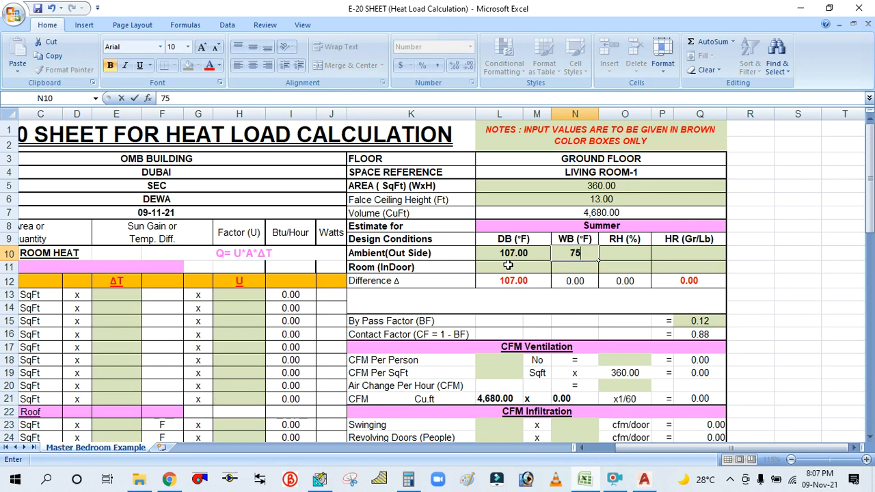
Step: Enter 76 °F dry-bulb and 50% relative humidity as the indoor room conditions
{"action": "left_click", "coordinate": [508, 265]}
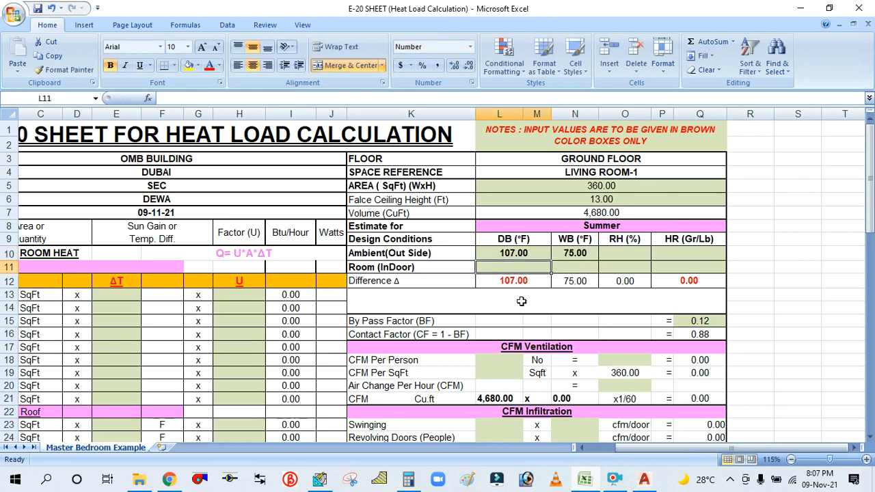
{"action": "type", "text": "6"}
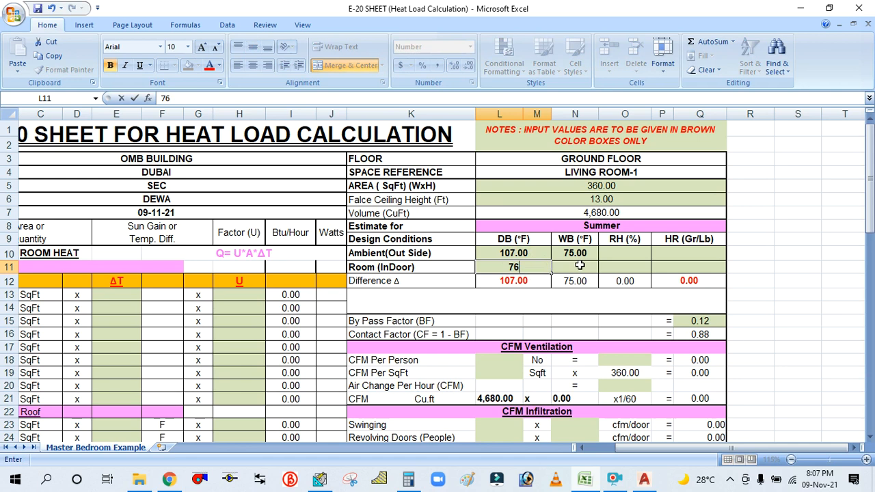
{"action": "left_click", "coordinate": [616, 267]}
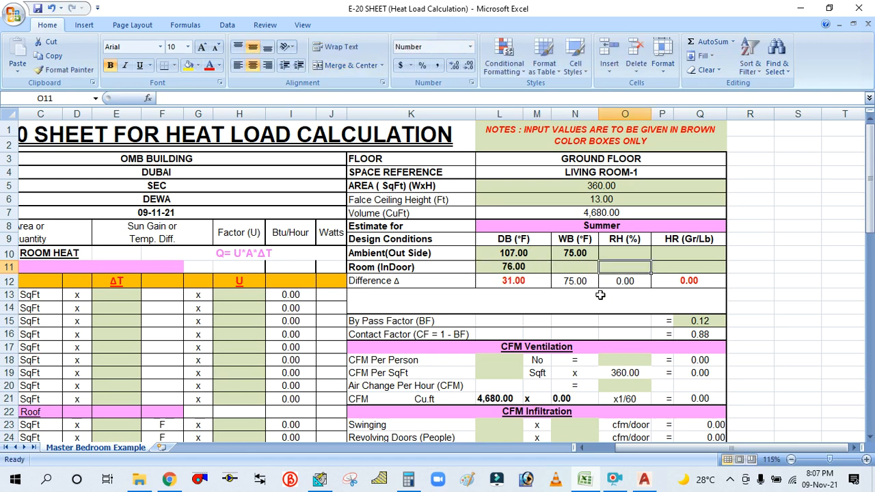
{"action": "type", "text": "50"}
{"action": "left_click", "coordinate": [638, 255]}
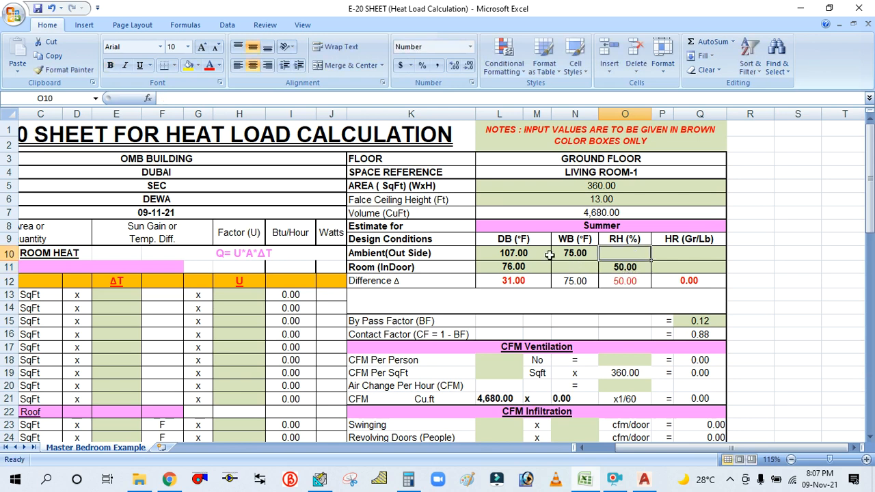
Step: Review the ambient dry-bulb and wet-bulb entries against the ambient RH and HR cells
{"action": "left_click", "coordinate": [527, 250]}
{"action": "left_click", "coordinate": [565, 252]}
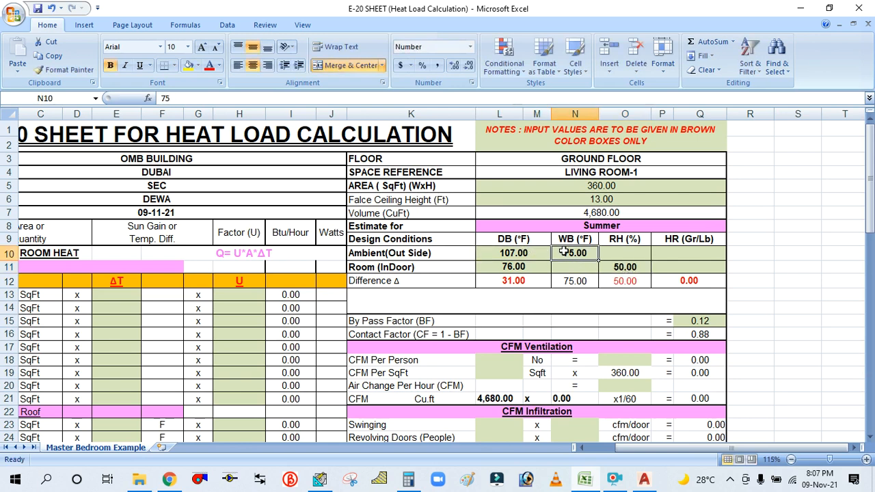
{"action": "left_click", "coordinate": [527, 253]}
{"action": "left_click", "coordinate": [630, 254]}
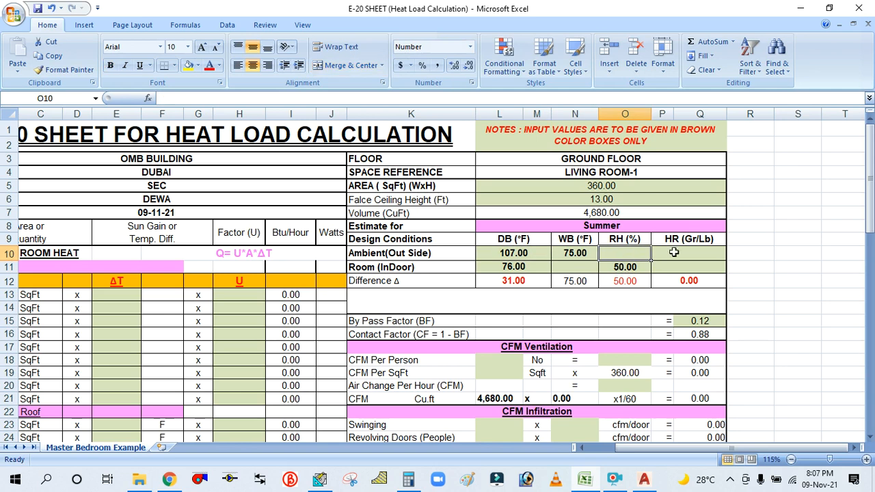
{"action": "left_click", "coordinate": [674, 253]}
{"action": "left_click", "coordinate": [634, 254]}
{"action": "left_click", "coordinate": [669, 253]}
{"action": "left_click", "coordinate": [629, 254]}
{"action": "left_click", "coordinate": [678, 254]}
{"action": "left_click", "coordinate": [638, 253]}
Step: Switch to HDPsyChart and examine the dry-bulb scale around 107 °F, checking the ambient conditions in the E20 sheet
{"action": "left_click", "coordinate": [390, 482]}
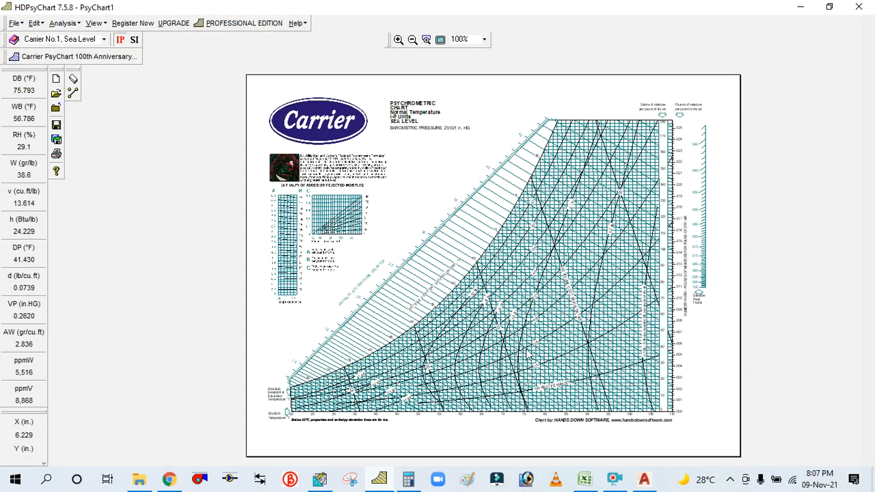
{"action": "scroll", "coordinate": [525, 347], "scroll_direction": "up", "scroll_amount": 3}
{"action": "scroll", "coordinate": [605, 314], "scroll_direction": "down", "scroll_amount": 1}
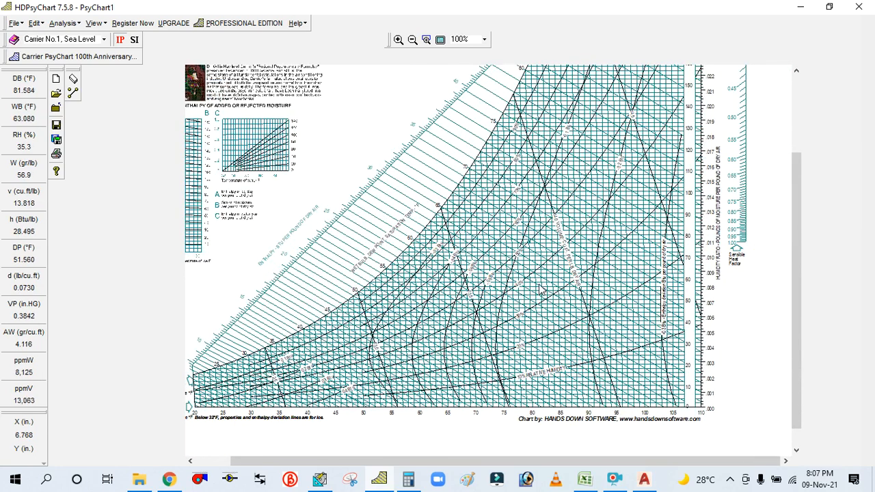
{"action": "scroll", "coordinate": [541, 291], "scroll_direction": "down", "scroll_amount": 1}
{"action": "scroll", "coordinate": [639, 439], "scroll_direction": "up", "scroll_amount": 3}
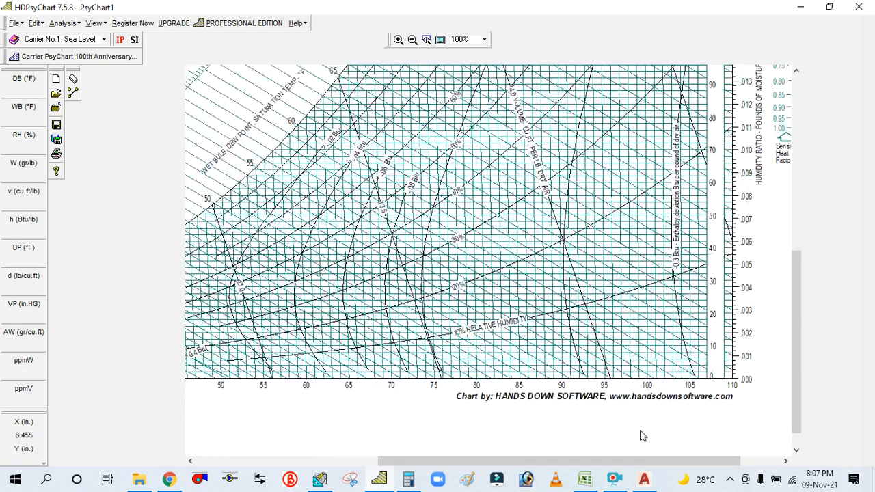
{"action": "left_click_drag", "start_coordinate": [697, 460], "coordinate": [737, 456]}
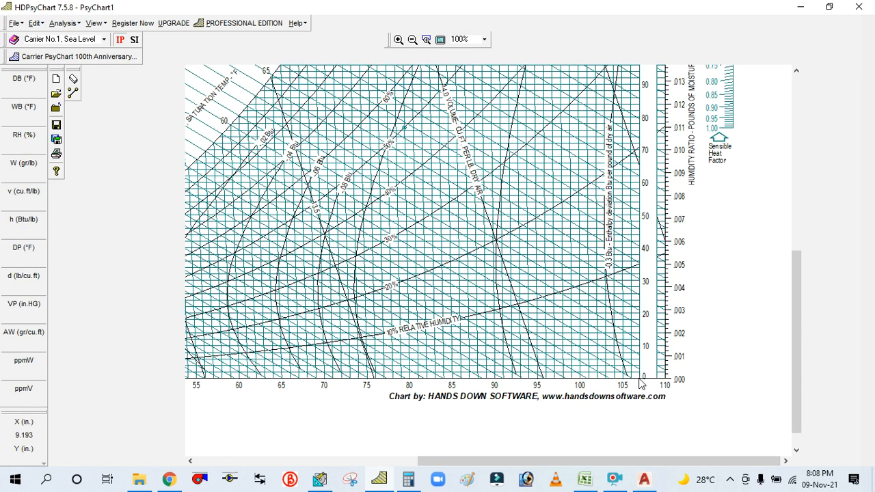
{"action": "scroll", "coordinate": [641, 384], "scroll_direction": "up", "scroll_amount": 4}
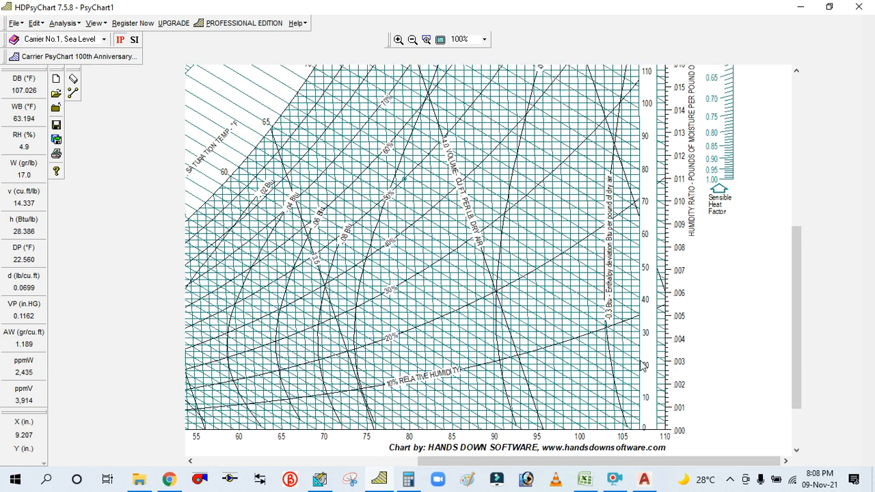
{"action": "left_click", "coordinate": [585, 481]}
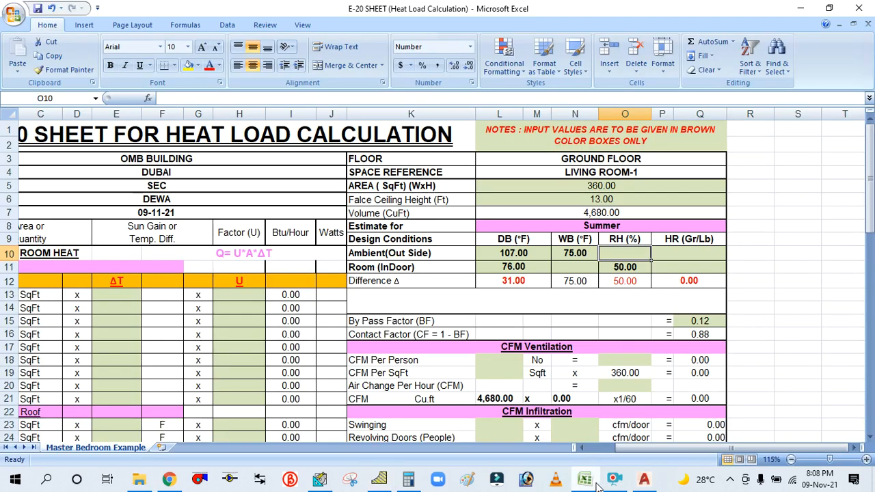
{"action": "left_click", "coordinate": [378, 481]}
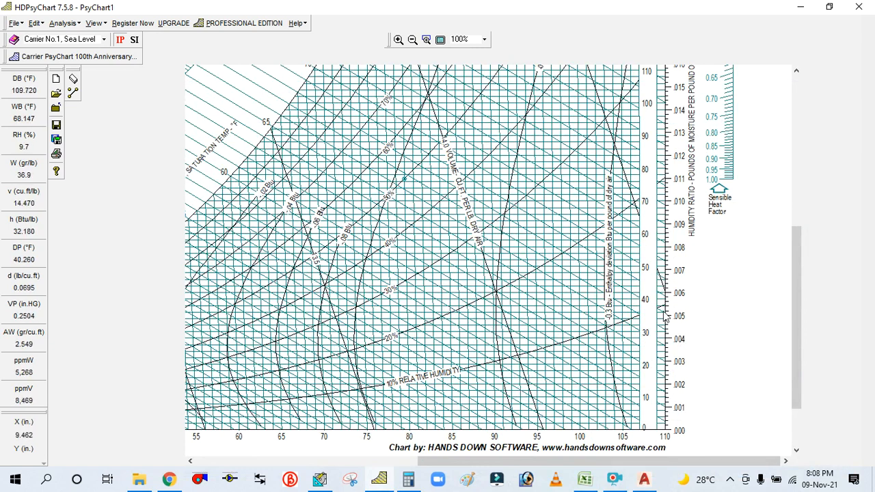
Step: Examine the chart's humidity-ratio, relative-humidity and wet-bulb scales, and compare them with the E20 sheet's ambient RH and HR fields
{"action": "scroll", "coordinate": [666, 321], "scroll_direction": "up", "scroll_amount": 10}
{"action": "scroll", "coordinate": [666, 323], "scroll_direction": "up", "scroll_amount": 1}
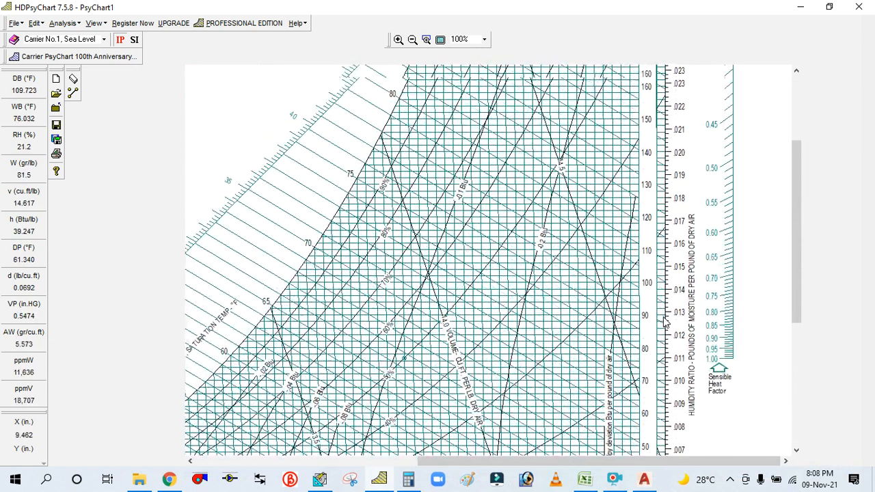
{"action": "scroll", "coordinate": [518, 258], "scroll_direction": "up", "scroll_amount": 5}
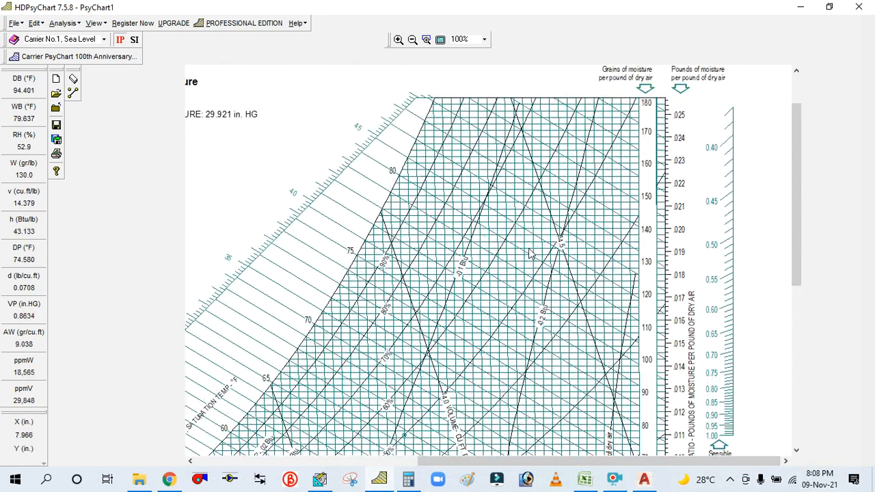
{"action": "scroll", "coordinate": [598, 175], "scroll_direction": "down", "scroll_amount": 11}
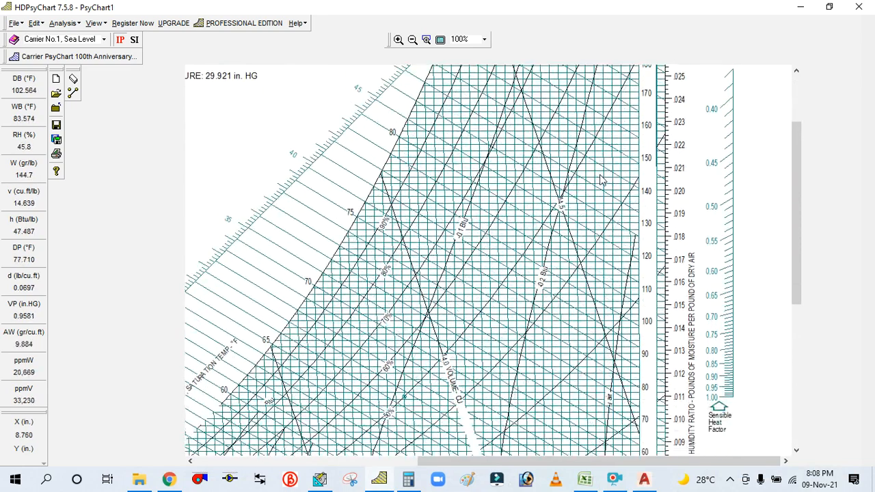
{"action": "scroll", "coordinate": [602, 194], "scroll_direction": "down", "scroll_amount": 5}
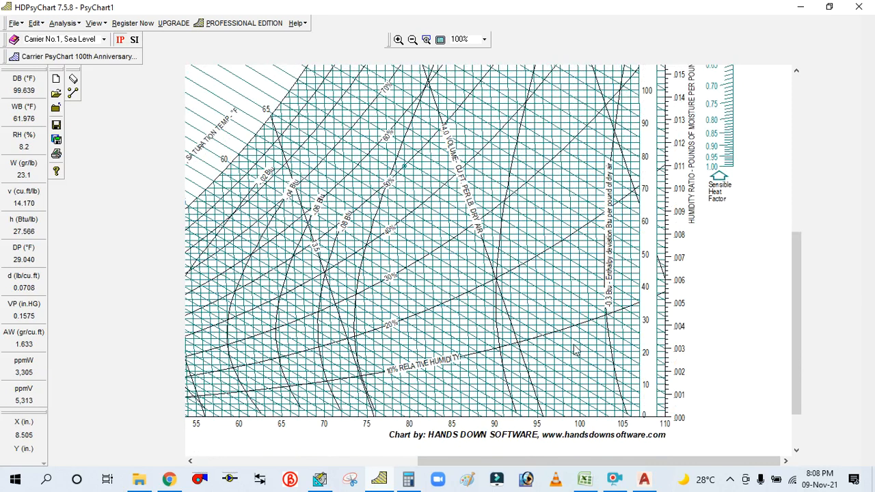
{"action": "left_click_drag", "start_coordinate": [552, 461], "coordinate": [286, 471]}
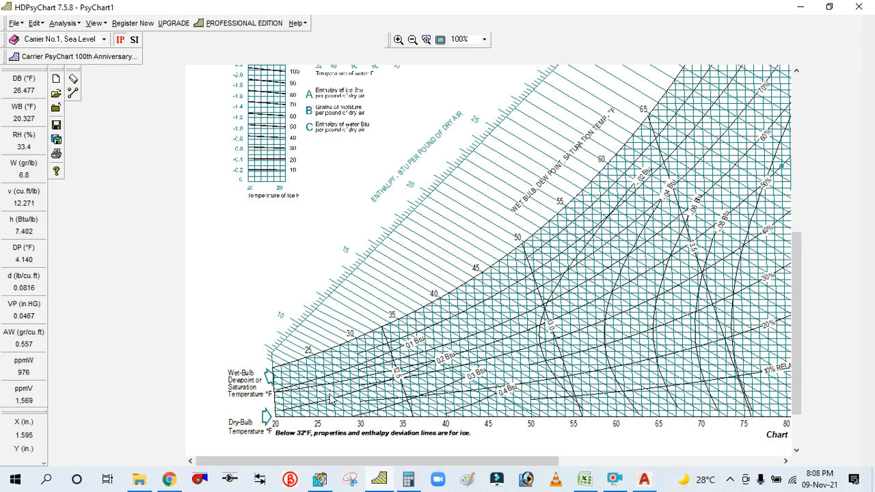
{"action": "left_click_drag", "start_coordinate": [535, 465], "coordinate": [764, 439]}
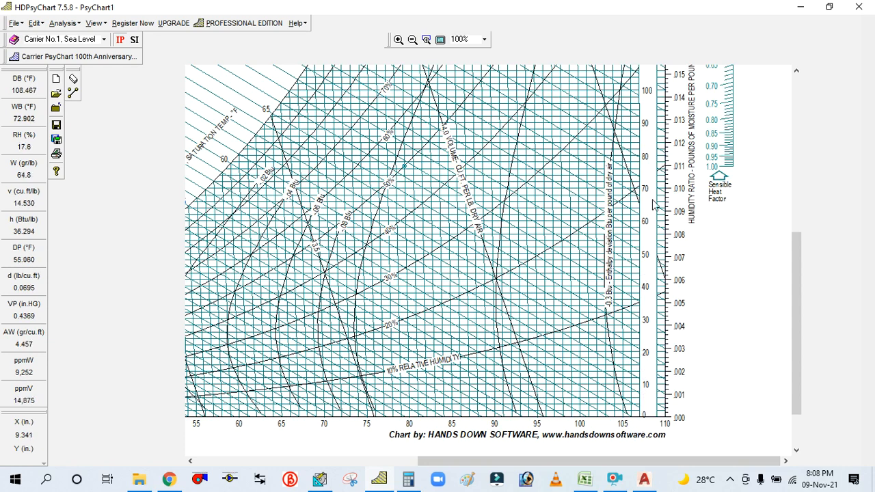
{"action": "left_click", "coordinate": [587, 481]}
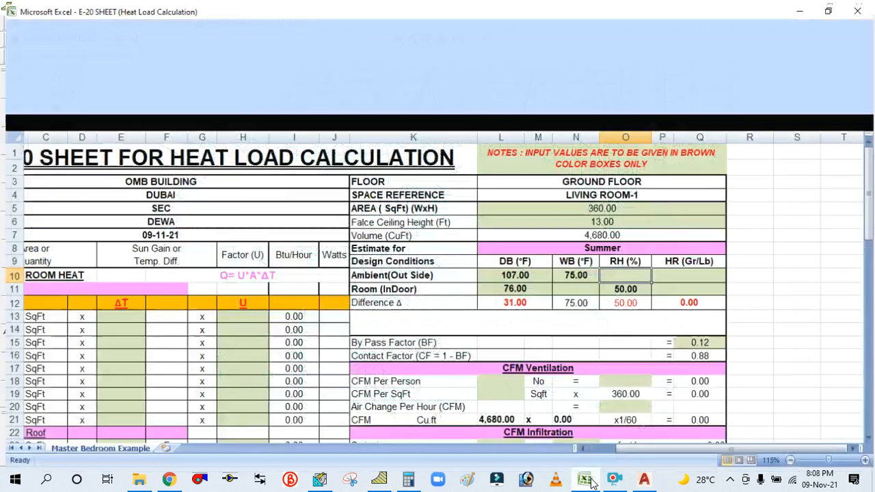
{"action": "left_click", "coordinate": [588, 481]}
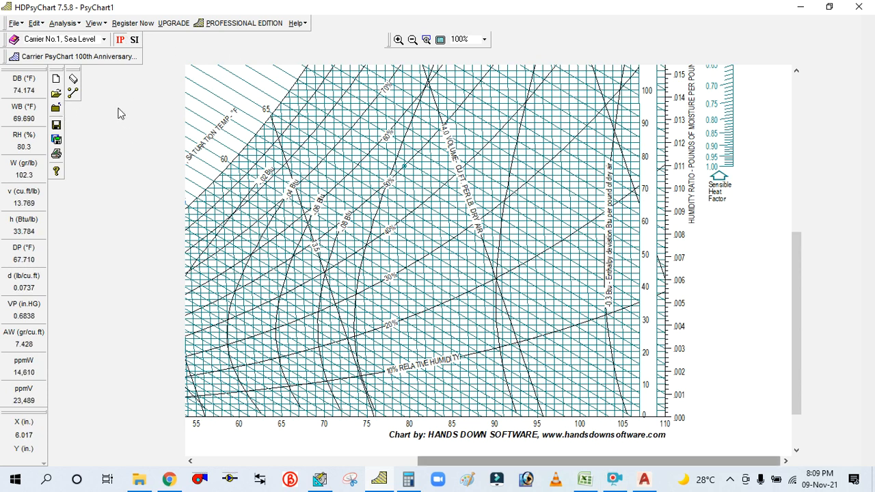
Step: Open the Psychrometric Processes table full screen and add a state point named POINT1
{"action": "left_click", "coordinate": [75, 93]}
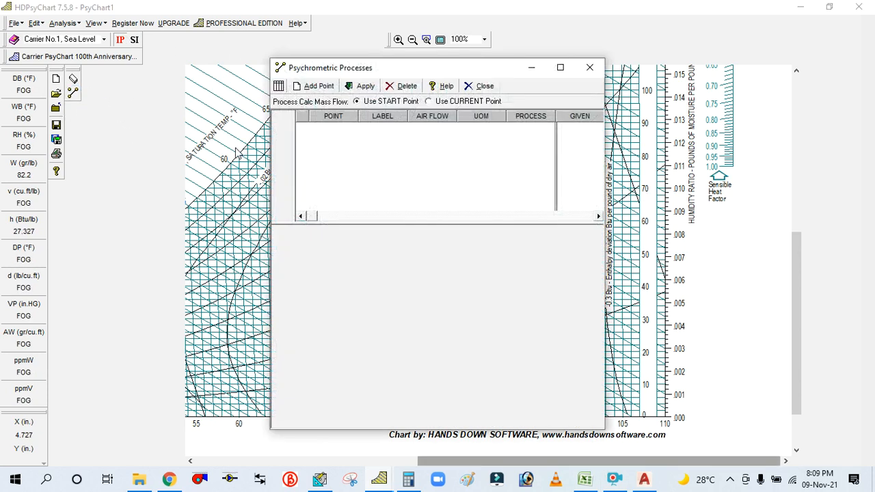
{"action": "left_click", "coordinate": [563, 69]}
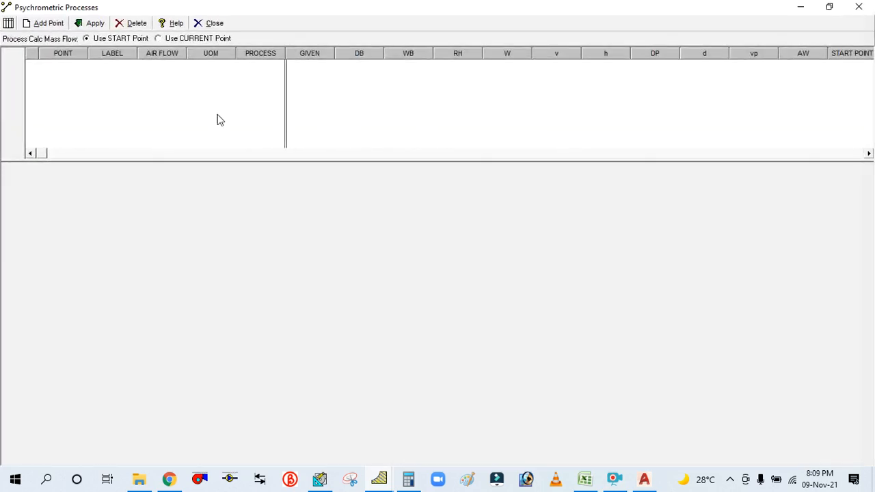
{"action": "left_click", "coordinate": [46, 23]}
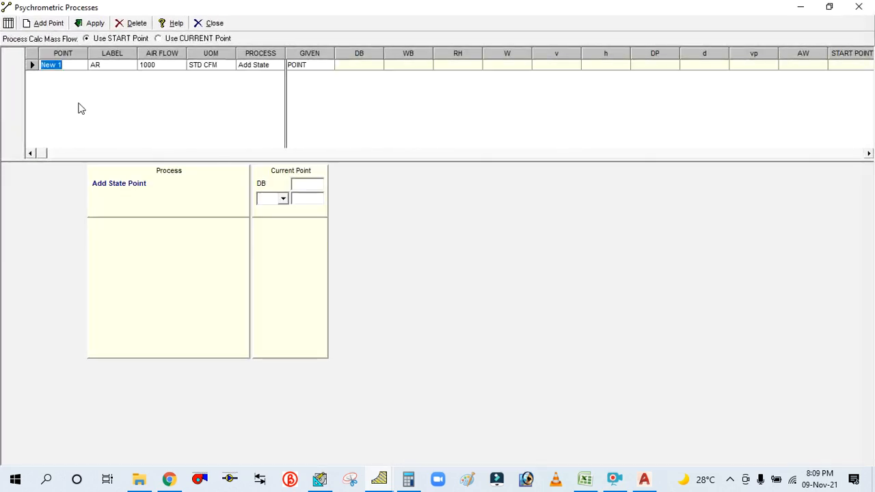
{"action": "type", "text": "POINT1"}
Step: Define POINT1 with 107 °F DB and a W value of 75, apply it, and minimize the processes window
{"action": "left_click", "coordinate": [283, 198]}
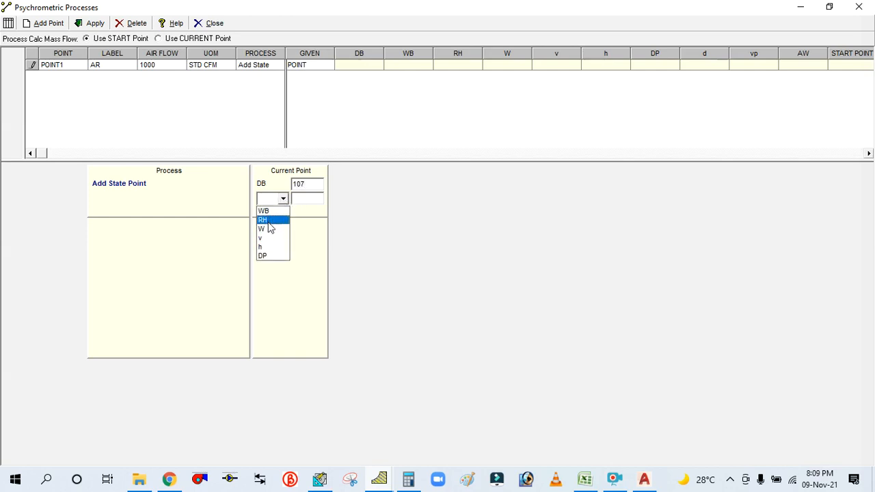
{"action": "left_click", "coordinate": [268, 227]}
{"action": "left_click", "coordinate": [299, 199]}
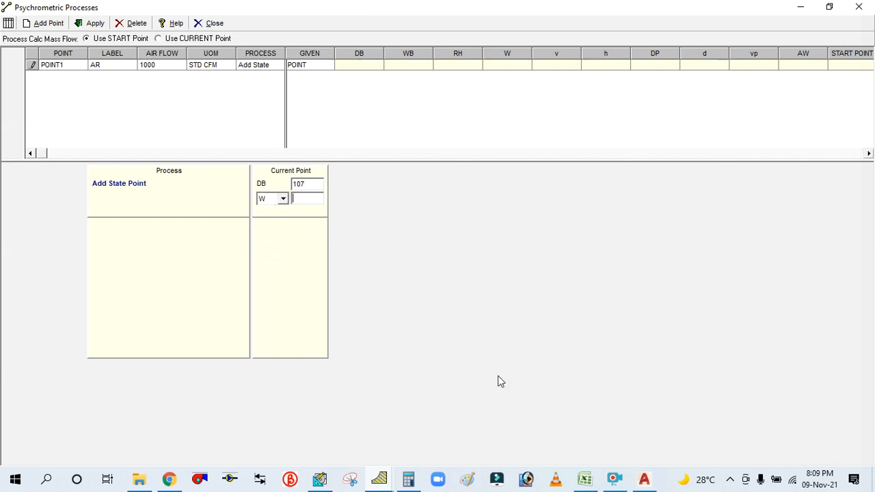
{"action": "left_click", "coordinate": [597, 482]}
{"action": "left_click", "coordinate": [600, 483]}
{"action": "type", "text": "75"}
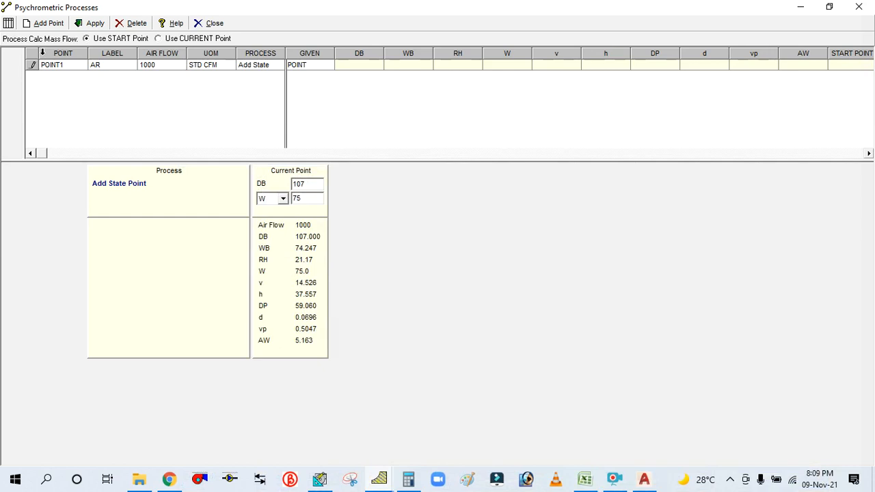
{"action": "left_click", "coordinate": [95, 24]}
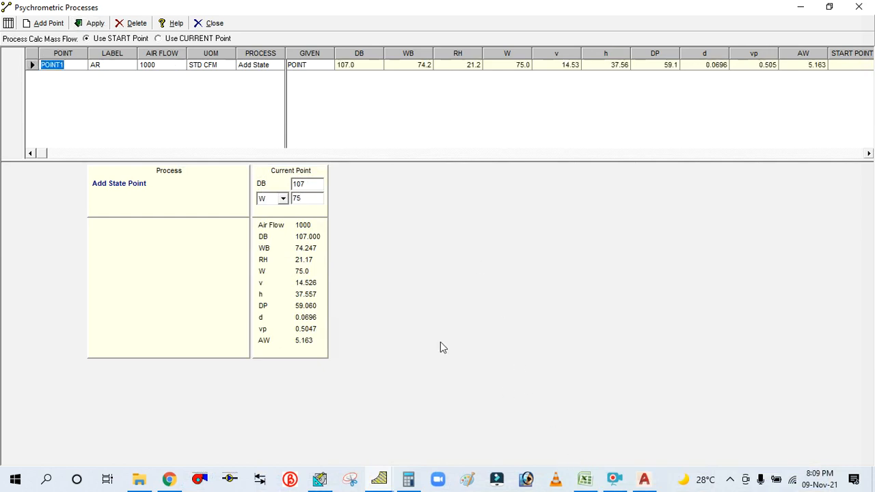
{"action": "left_click", "coordinate": [800, 9]}
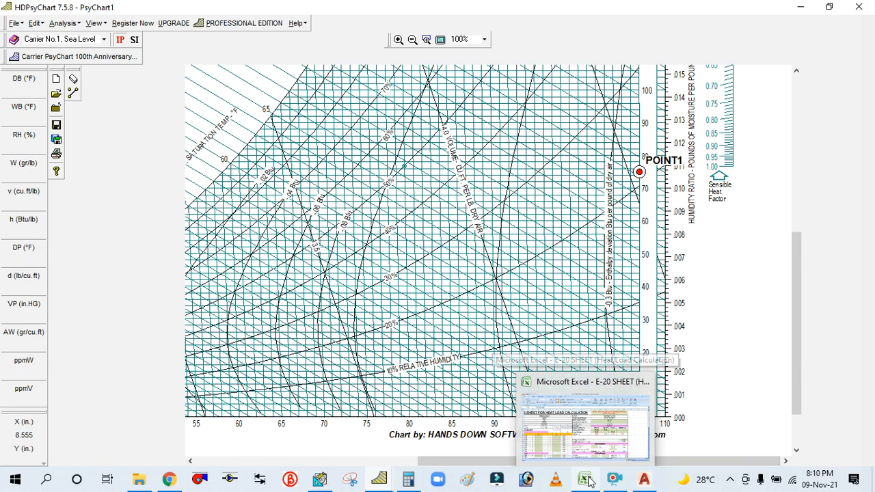
Step: Review POINT1's state data and its position on the chart against the dry-bulb, wet-bulb and humidity-ratio scales
{"action": "mouse_move", "coordinate": [379, 478]}
{"action": "left_click", "coordinate": [445, 424]}
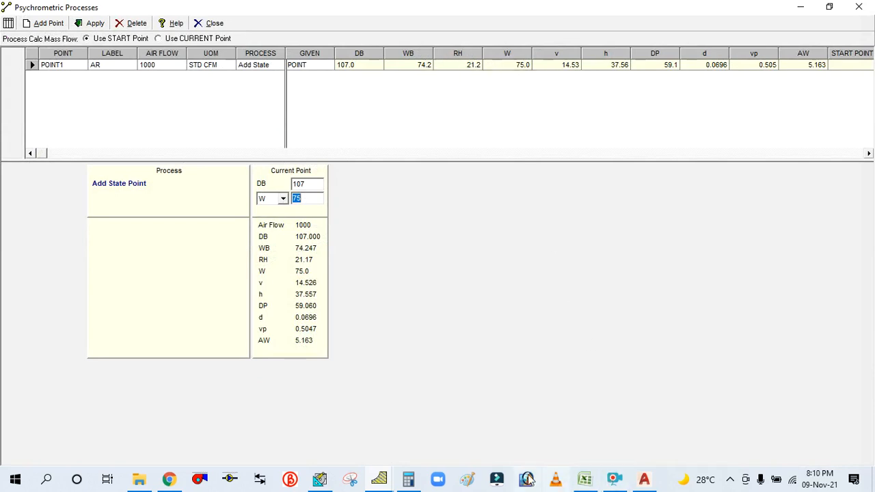
{"action": "left_click", "coordinate": [387, 470]}
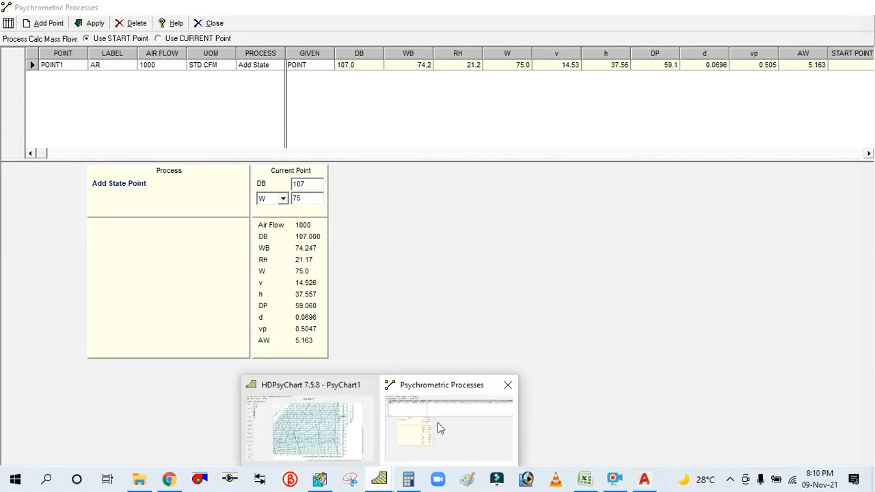
{"action": "left_click", "coordinate": [311, 421]}
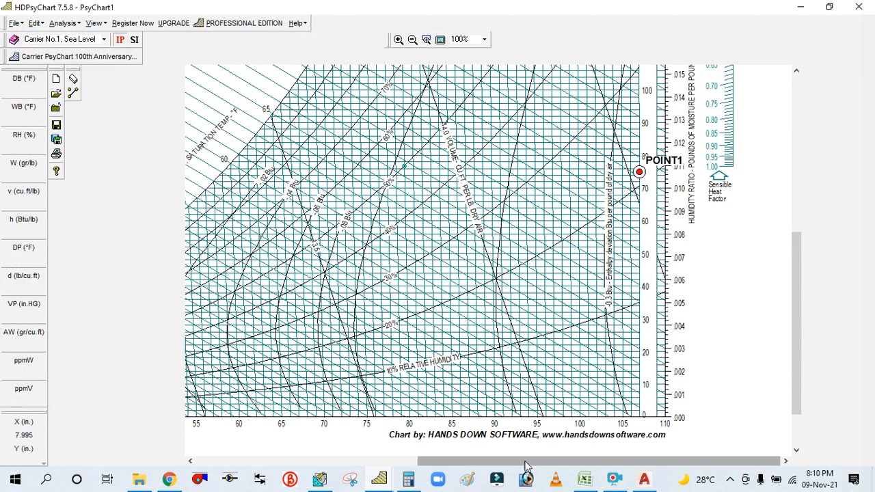
{"action": "left_click_drag", "start_coordinate": [524, 463], "coordinate": [247, 450]}
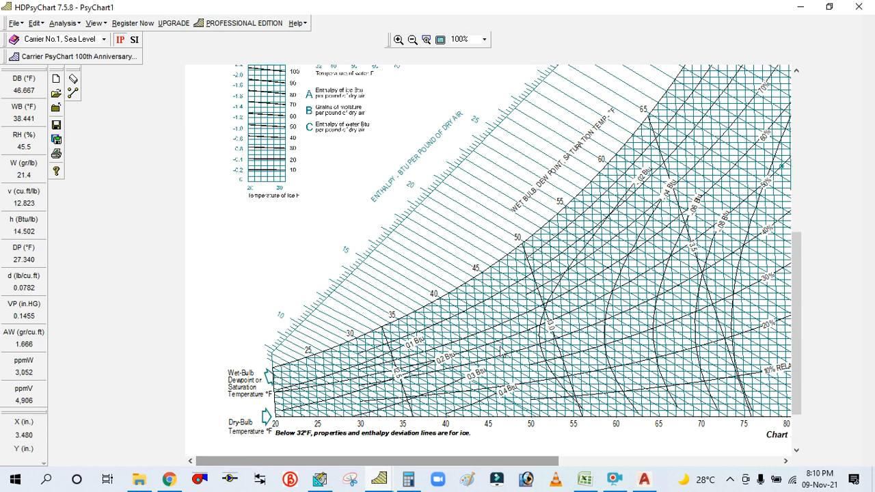
{"action": "left_click_drag", "start_coordinate": [440, 467], "coordinate": [740, 465]}
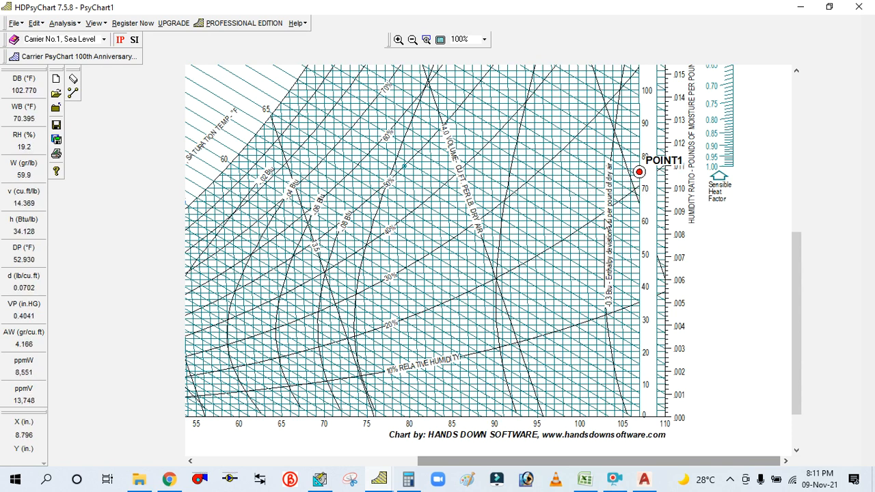
{"action": "scroll", "coordinate": [607, 224], "scroll_direction": "up", "scroll_amount": 3}
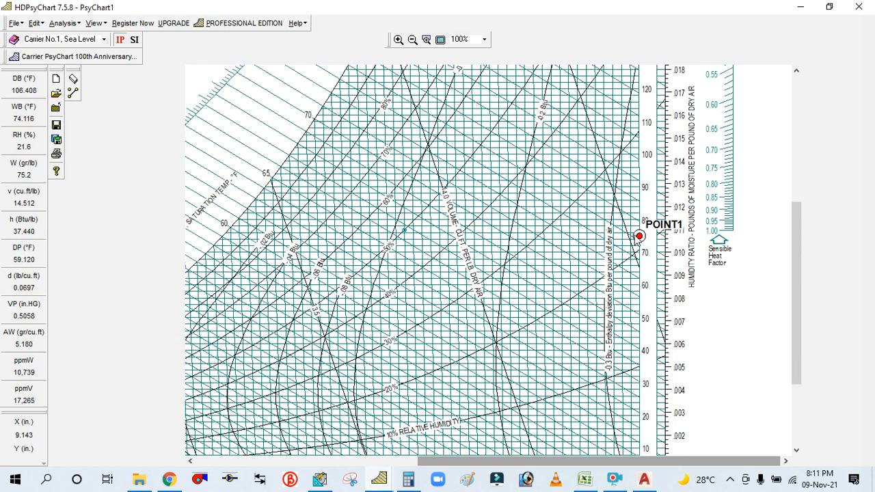
{"action": "scroll", "coordinate": [625, 248], "scroll_direction": "up", "scroll_amount": 2}
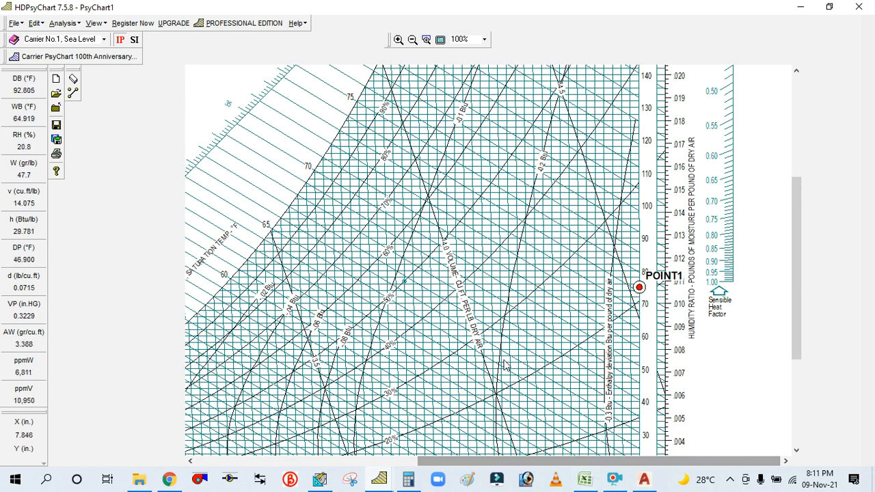
Step: Compare the E20 ambient conditions with HAP's Dubai design weather report and POINT1's calculated properties, and return to the E20 sheet
{"action": "left_click", "coordinate": [587, 483]}
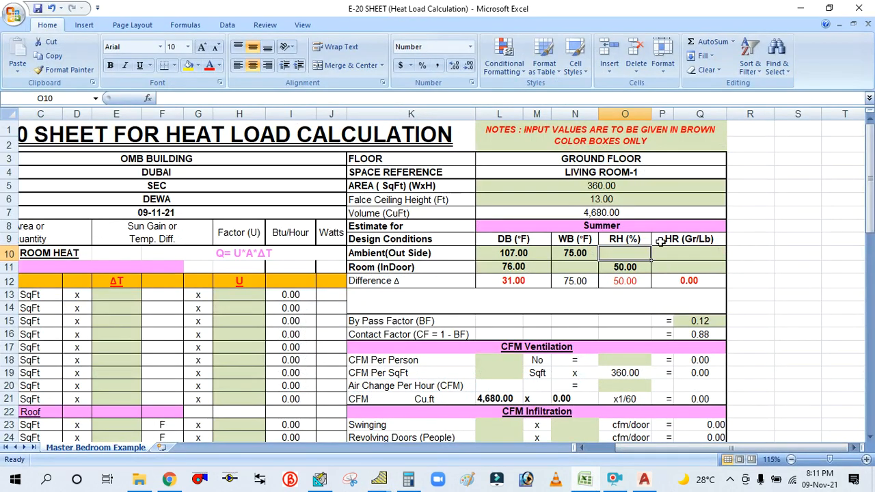
{"action": "left_click", "coordinate": [614, 481]}
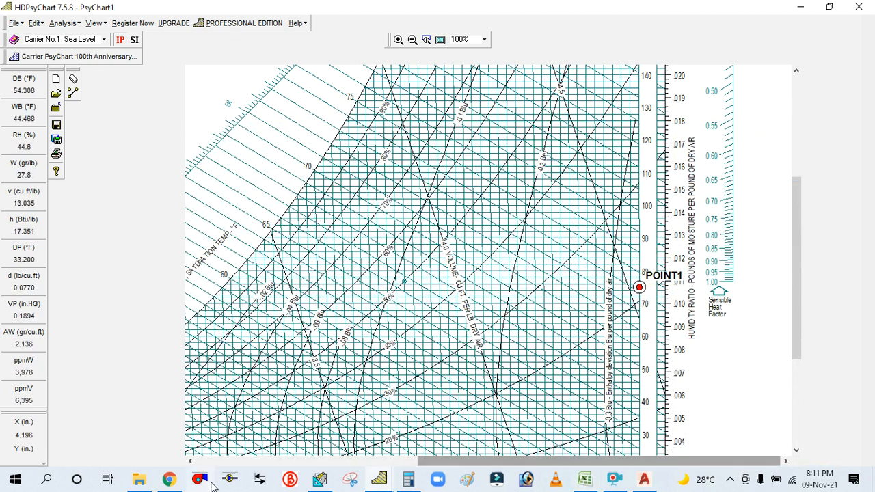
{"action": "left_click", "coordinate": [321, 480]}
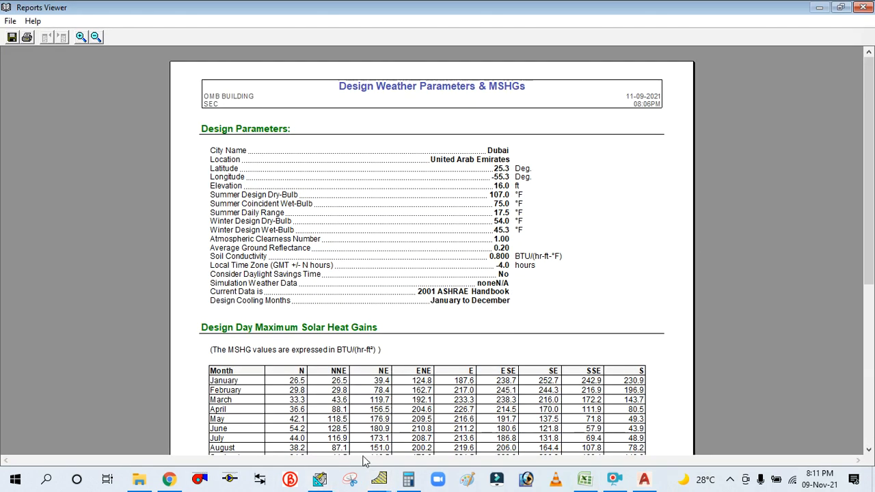
{"action": "mouse_move", "coordinate": [408, 479]}
{"action": "left_click", "coordinate": [437, 431]}
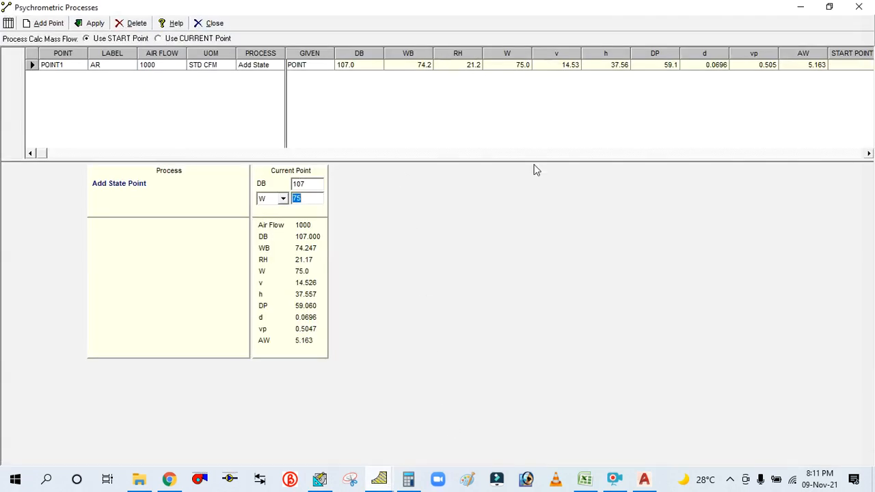
{"action": "left_click", "coordinate": [584, 478]}
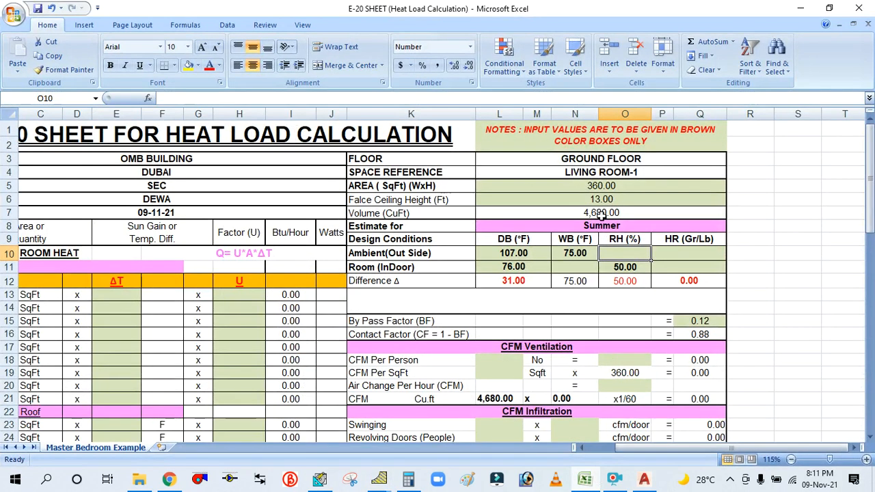
Step: Enter the ambient relative humidity as 21 % and the ambient humidity ratio as 75 Gr/Lb, checking POINT1 in Psychrometric Processes
{"action": "type", "text": "21"}
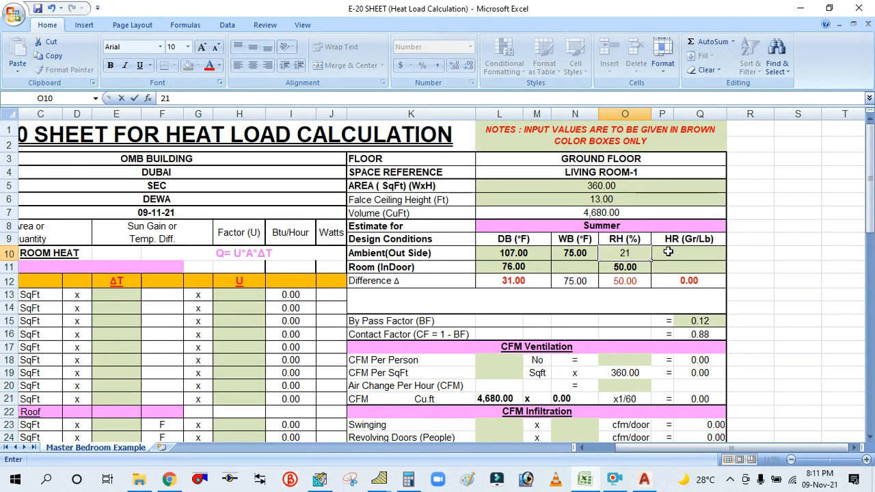
{"action": "key", "text": "Return"}
{"action": "left_click", "coordinate": [584, 479]}
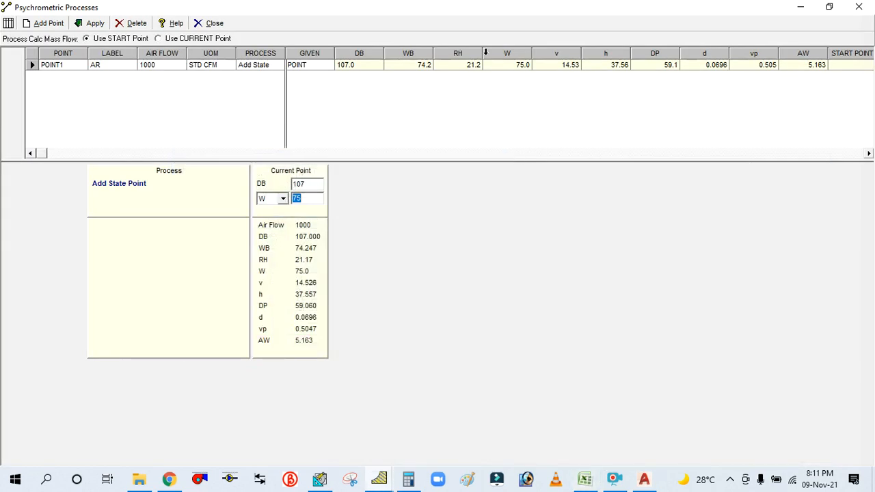
{"action": "left_click", "coordinate": [586, 478]}
{"action": "type", "text": "75"}
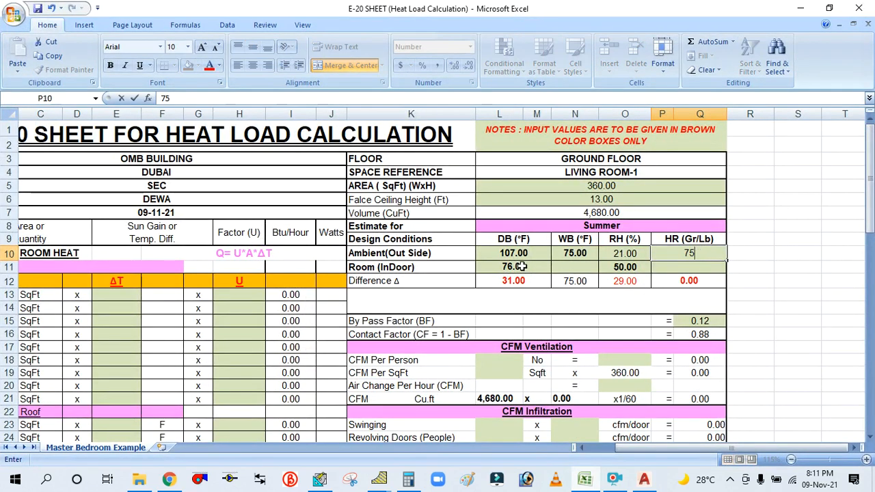
{"action": "left_click", "coordinate": [611, 268]}
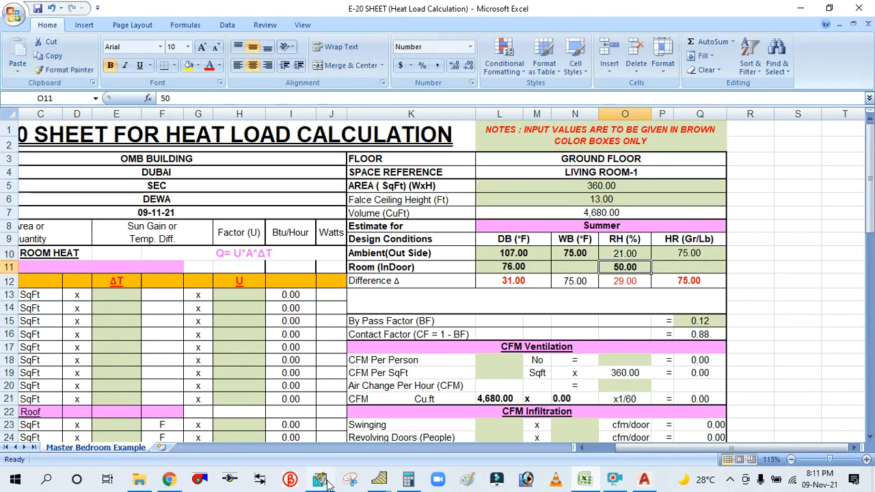
Step: Redefine POINT1 in the Psychrometric Processes window with 76 °F DB and 50 % RH, and apply it
{"action": "mouse_move", "coordinate": [378, 479]}
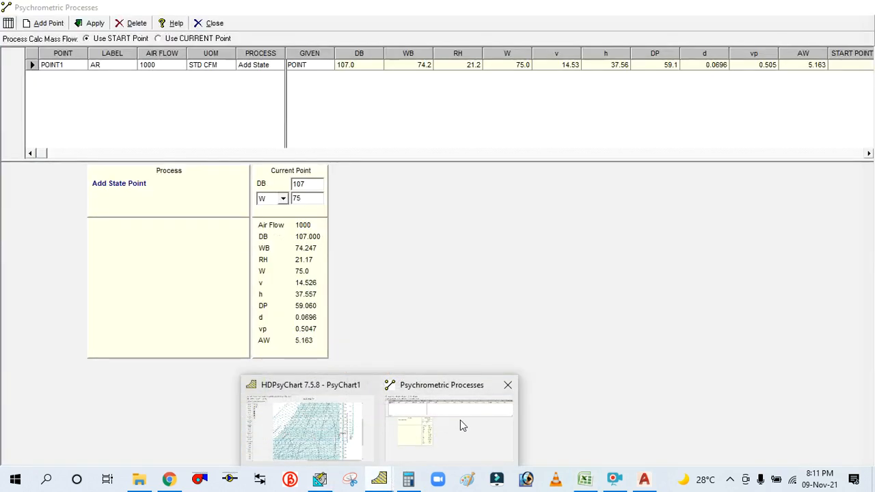
{"action": "left_click", "coordinate": [461, 426]}
{"action": "left_click", "coordinate": [309, 183]}
{"action": "double_click", "coordinate": [312, 185]}
{"action": "type", "text": "76"}
{"action": "left_click", "coordinate": [283, 199]}
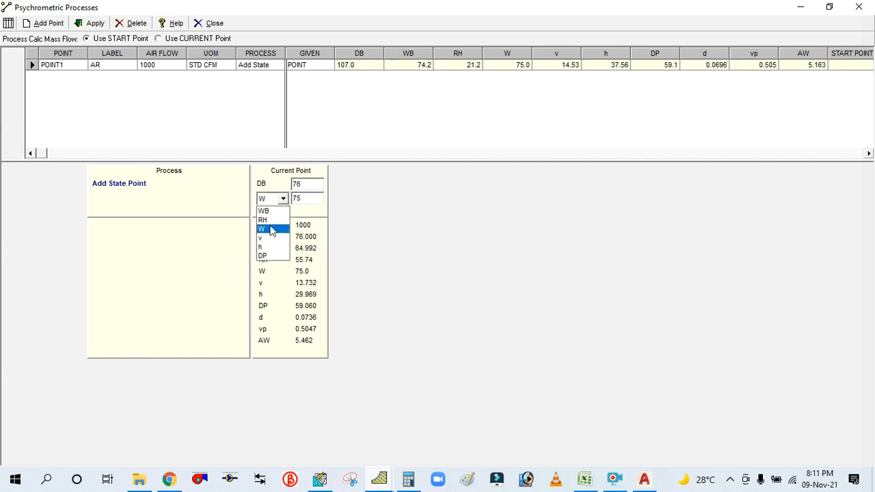
{"action": "left_click", "coordinate": [264, 221]}
{"action": "left_click", "coordinate": [309, 199]}
{"action": "double_click", "coordinate": [314, 201]}
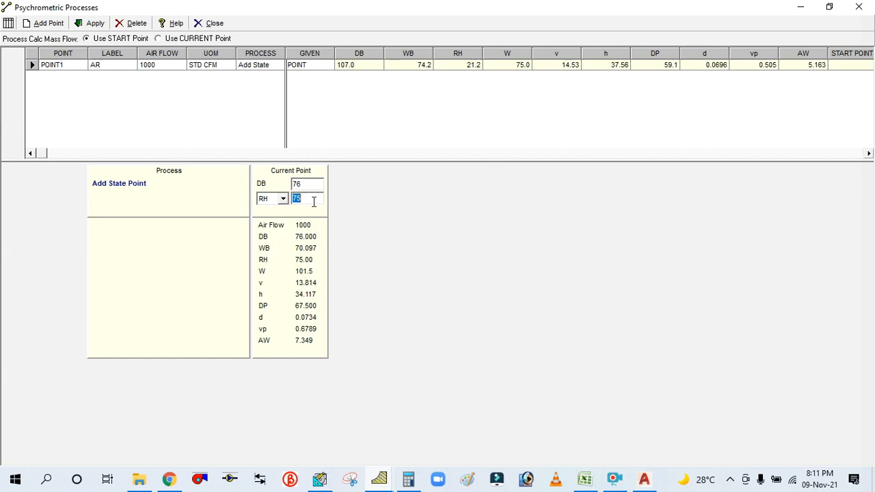
{"action": "type", "text": "50"}
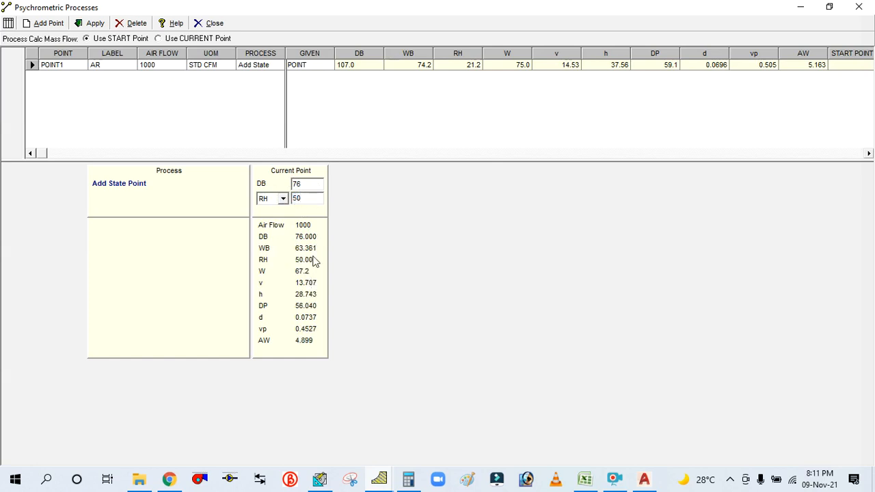
{"action": "left_click", "coordinate": [92, 24]}
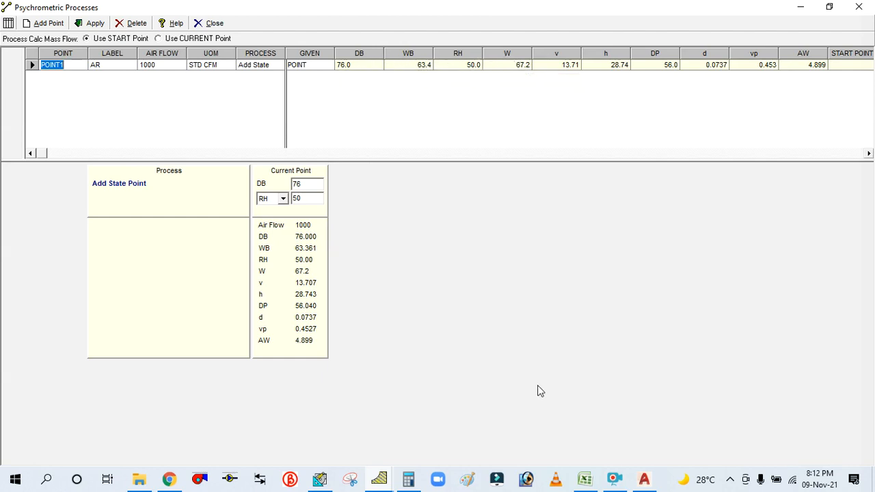
Step: Check POINT1's wet-bulb value and enter the room indoor wet-bulb as 63 °F in the E20 Excel sheet
{"action": "left_click", "coordinate": [585, 480]}
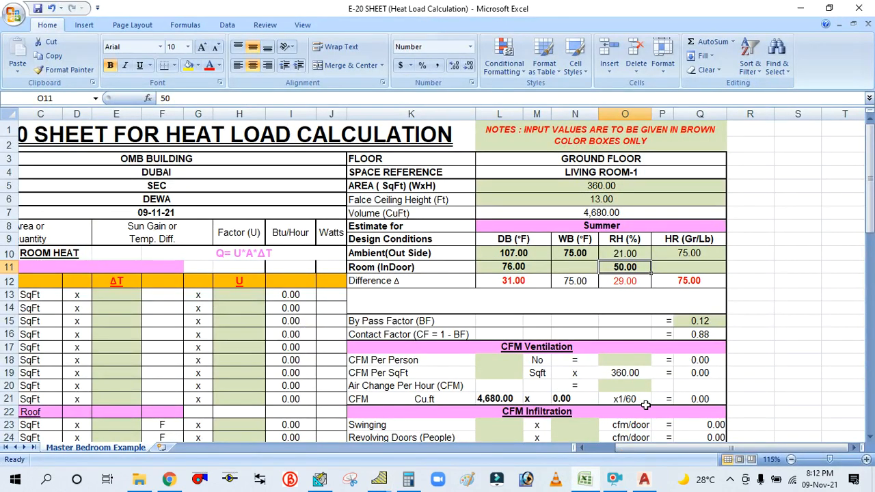
{"action": "left_click", "coordinate": [593, 476]}
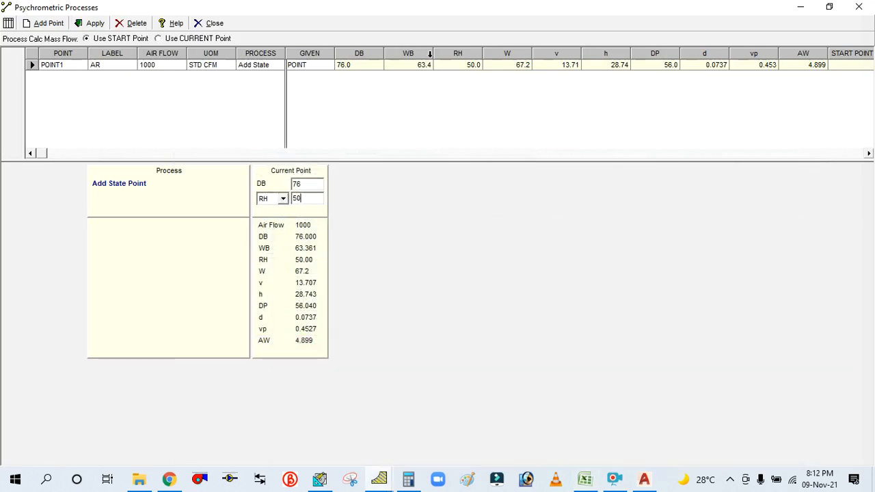
{"action": "left_click", "coordinate": [585, 479]}
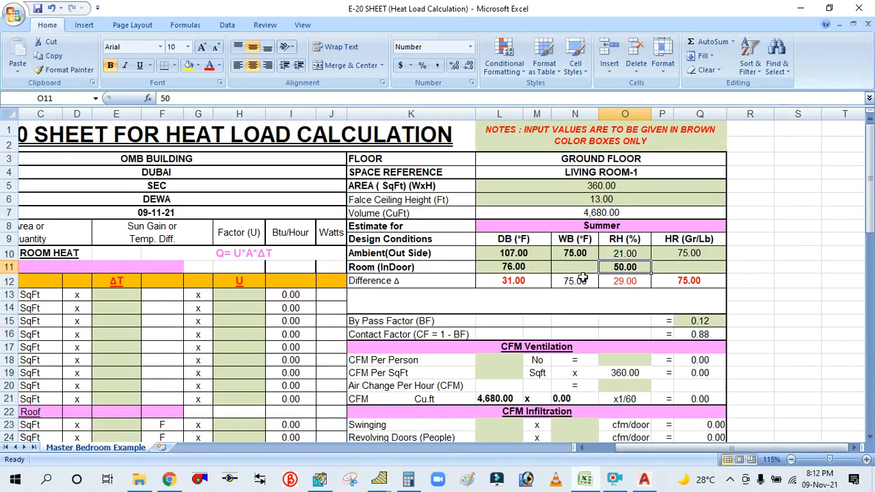
{"action": "left_click", "coordinate": [583, 269]}
{"action": "type", "text": "64"}
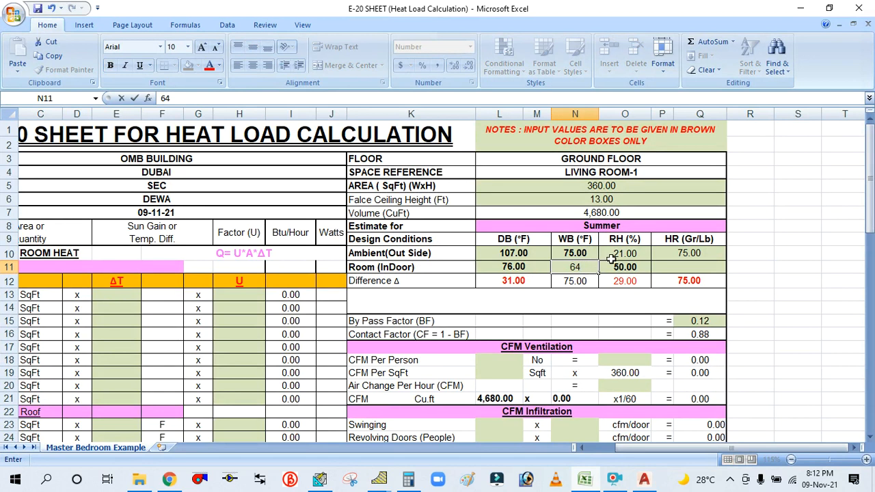
{"action": "key", "text": "BackSpace"}
{"action": "type", "text": "3"}
Step: Set the room indoor humidity ratio to 67 Gr/Lb after checking it against POINT1's W value
{"action": "left_click", "coordinate": [661, 268]}
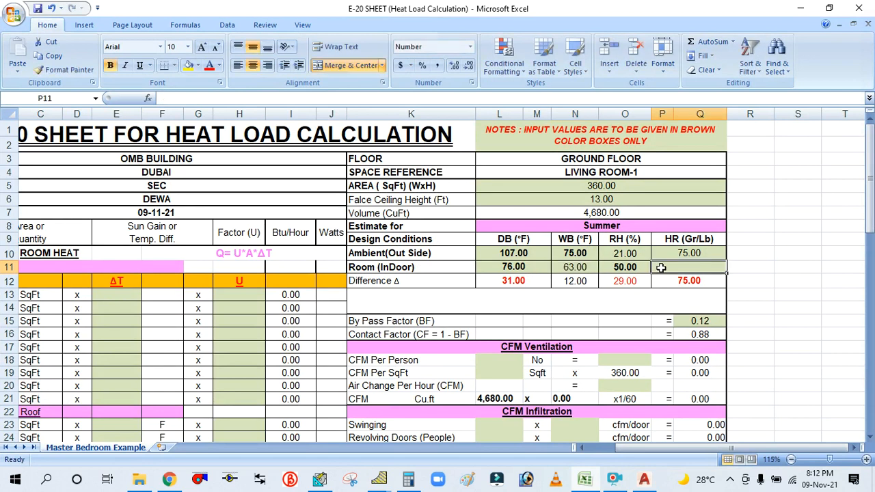
{"action": "type", "text": "72"}
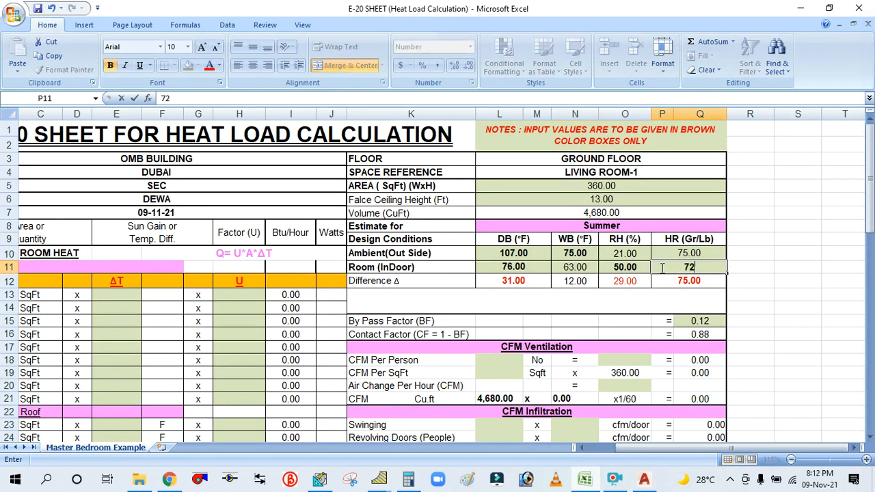
{"action": "left_click", "coordinate": [657, 267]}
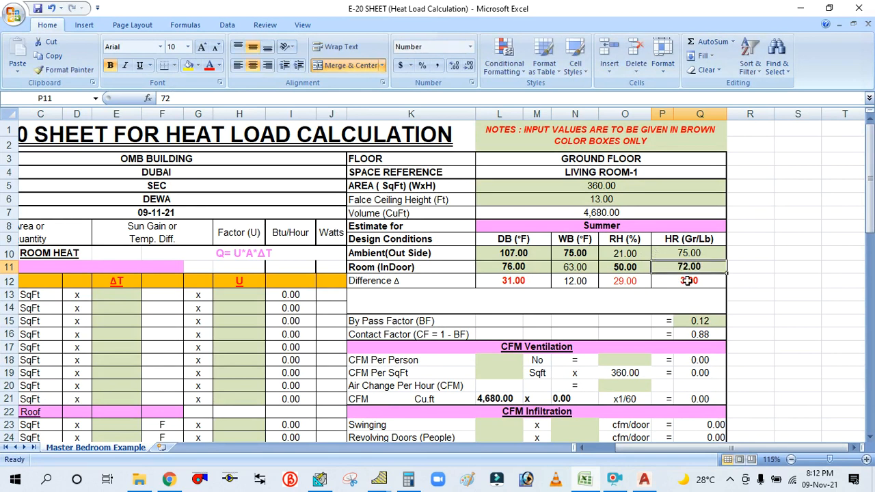
{"action": "left_click", "coordinate": [584, 480]}
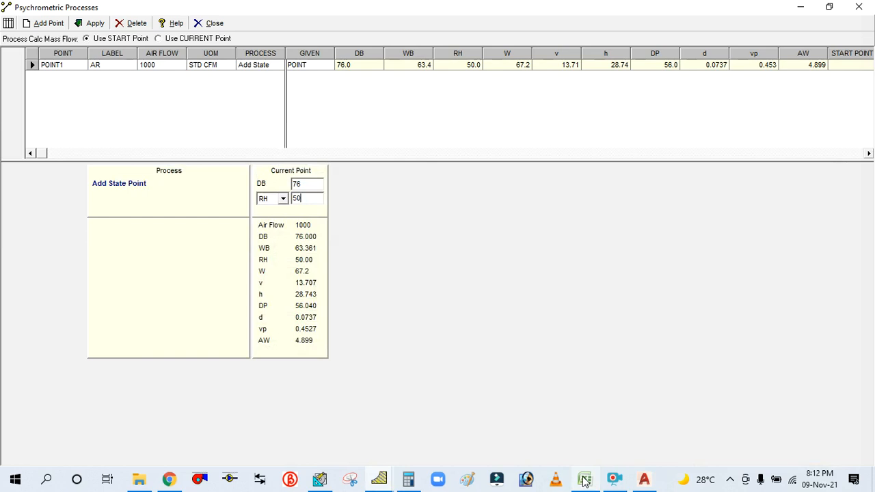
{"action": "left_click", "coordinate": [584, 480]}
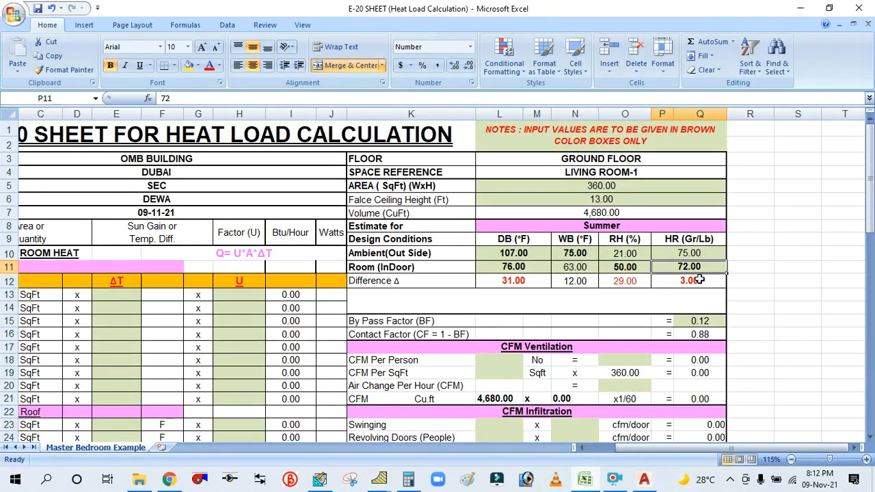
{"action": "type", "text": "67"}
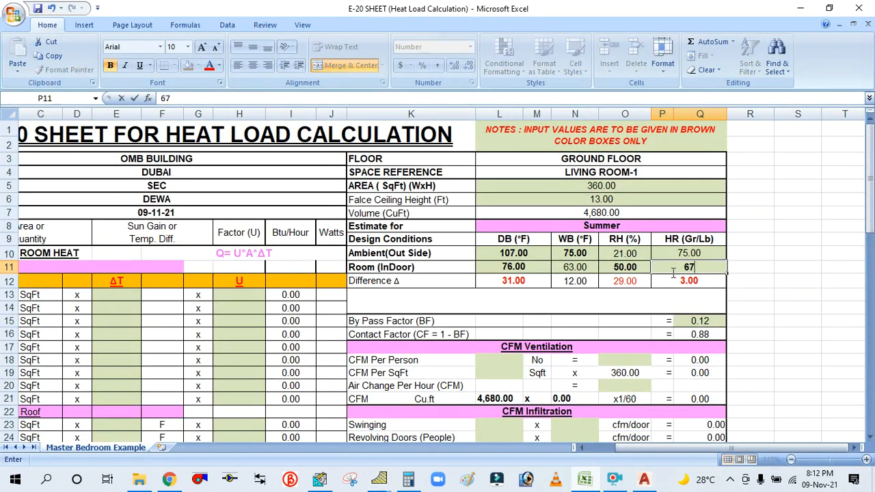
{"action": "left_click", "coordinate": [671, 254]}
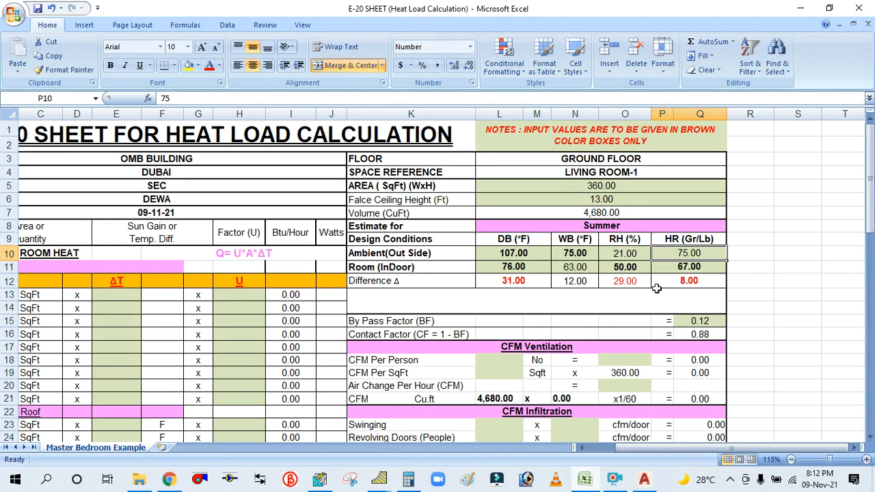
Step: Inspect the dry-bulb difference formula, the bypass factor and the contact factor formula without changing them
{"action": "double_click", "coordinate": [501, 281]}
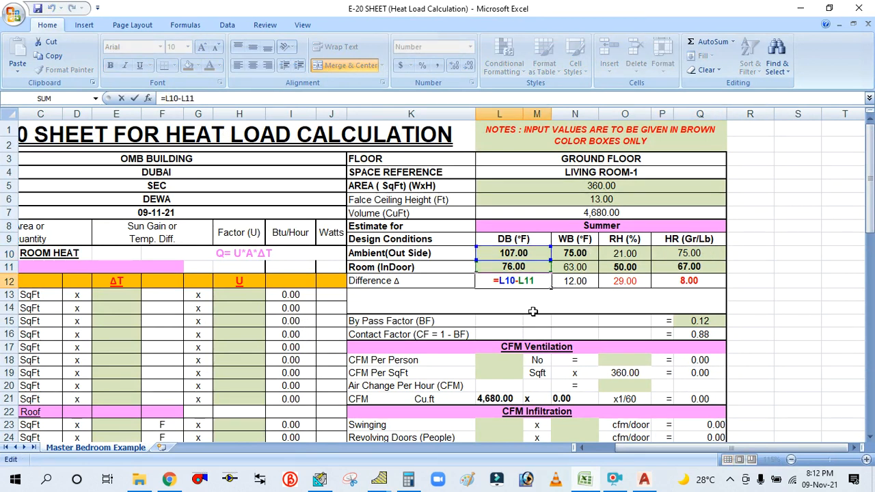
{"action": "left_click", "coordinate": [528, 312]}
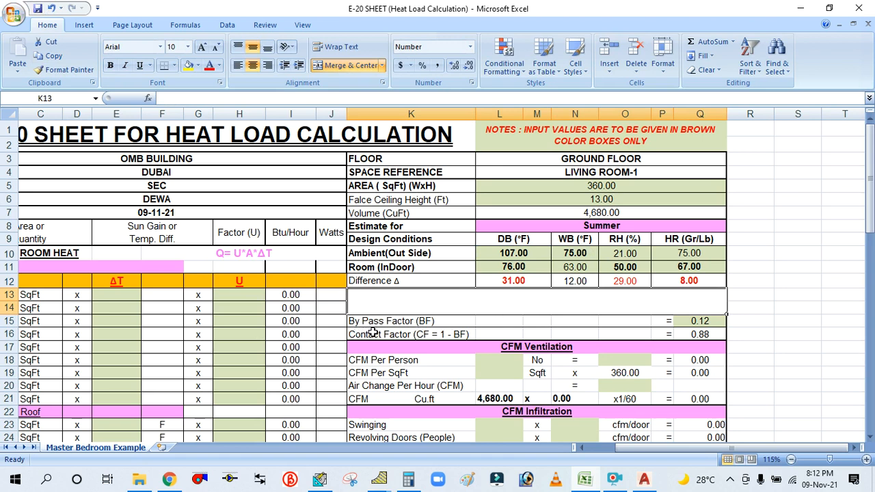
{"action": "left_click", "coordinate": [689, 321]}
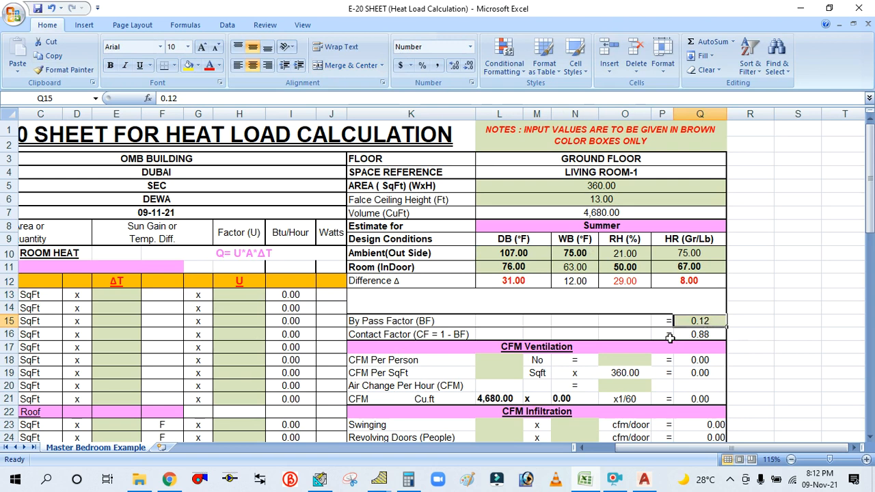
{"action": "left_click", "coordinate": [695, 335]}
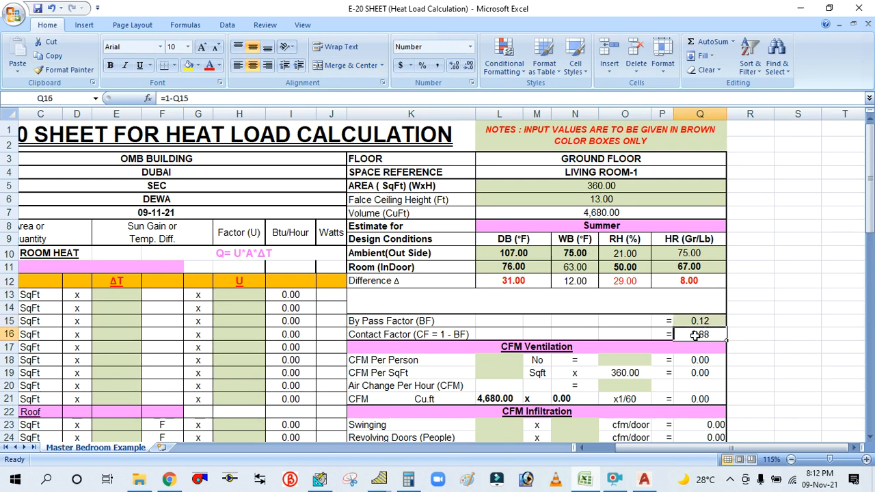
{"action": "double_click", "coordinate": [695, 335]}
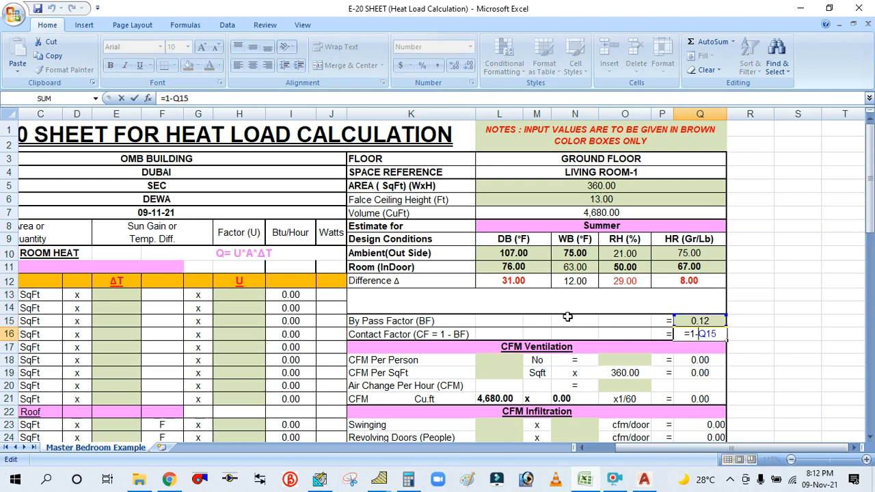
{"action": "key", "text": "Escape"}
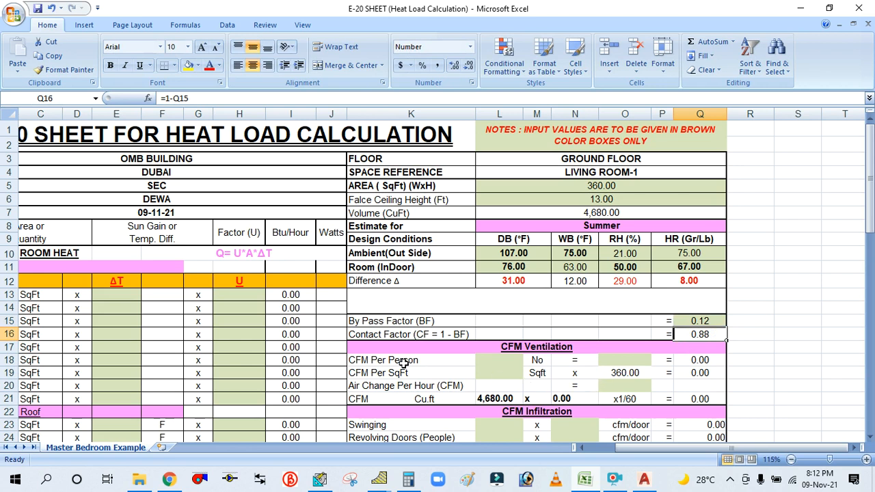
Step: Switch to HAP, close the weather report and open the LIVING ROOM-1 space properties to examine its outdoor-air ventilation requirements
{"action": "left_click", "coordinate": [489, 360]}
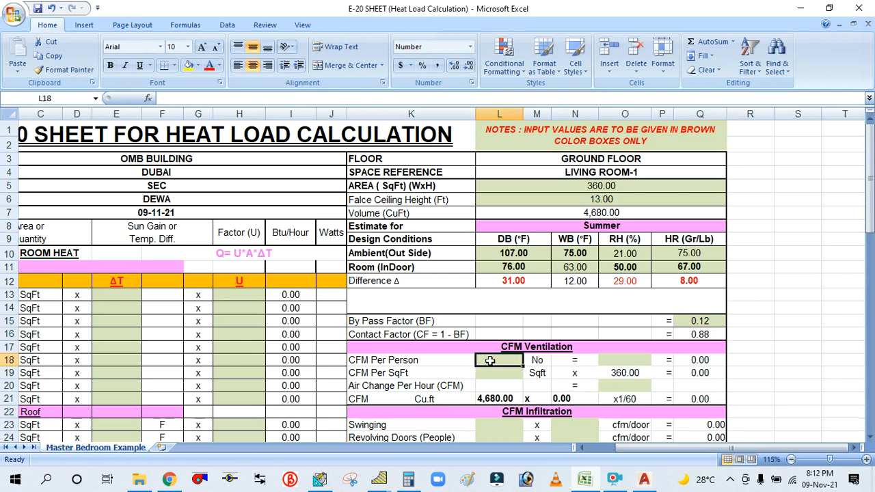
{"action": "left_click", "coordinate": [321, 479]}
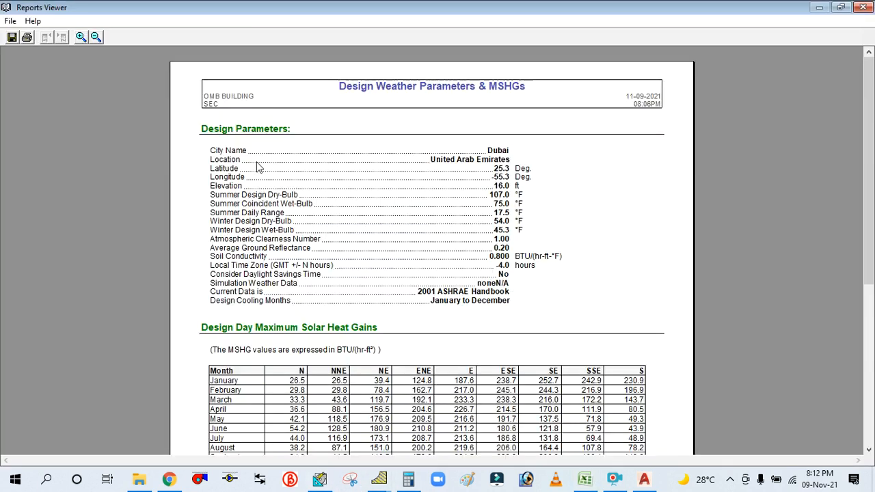
{"action": "left_click", "coordinate": [863, 7]}
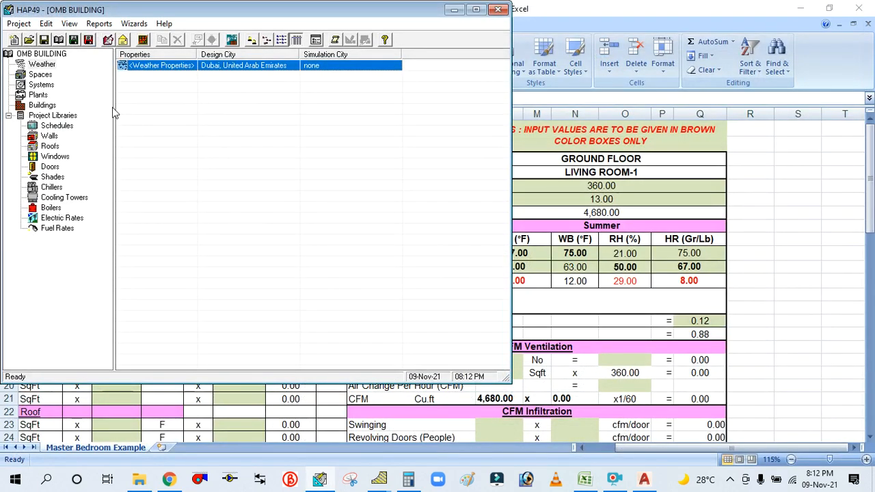
{"action": "left_click", "coordinate": [39, 65]}
{"action": "left_click", "coordinate": [40, 75]}
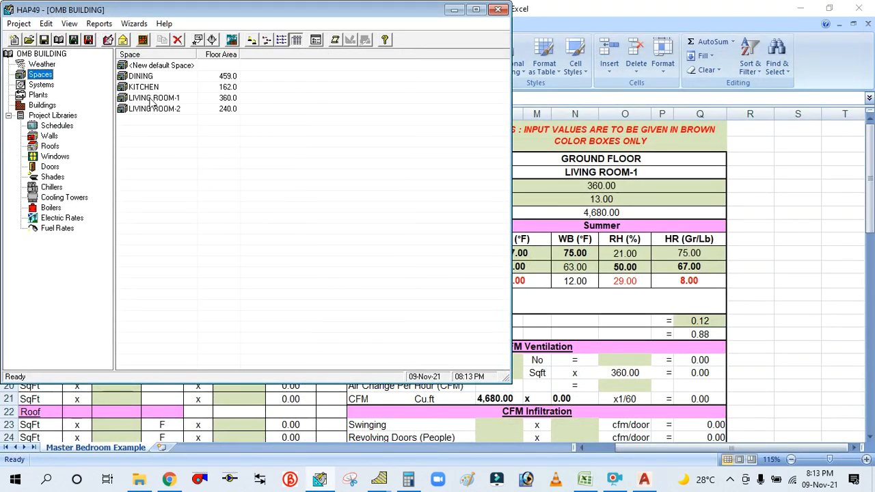
{"action": "double_click", "coordinate": [156, 101]}
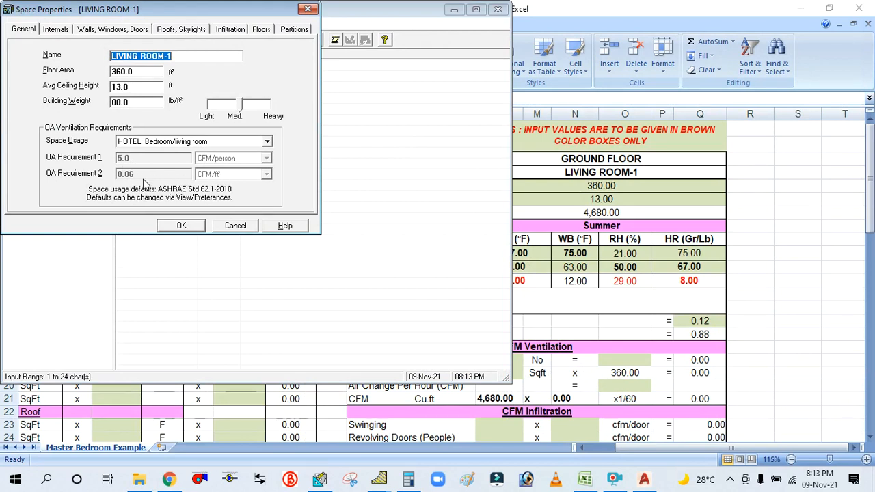
Step: Compare the sheet's ventilation inputs with HAP's OA requirements and enter 5 as the CFM Per Person in the E20 Excel sheet
{"action": "left_click", "coordinate": [585, 479]}
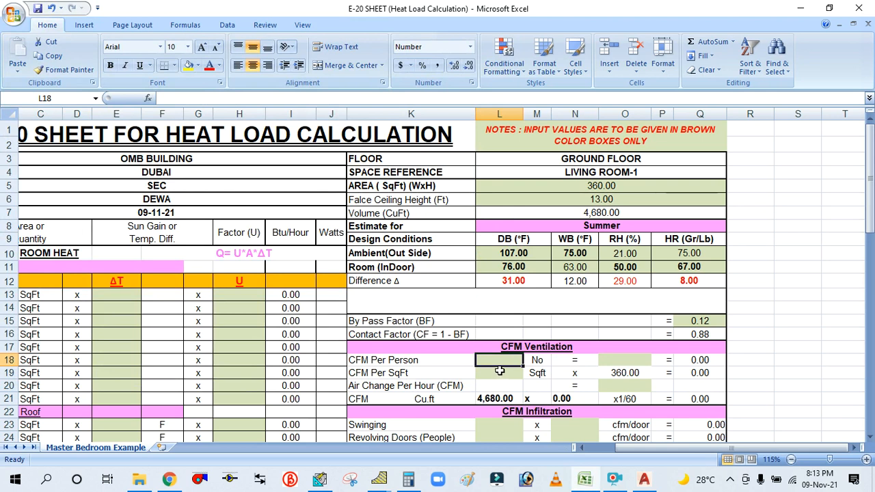
{"action": "left_click", "coordinate": [323, 481]}
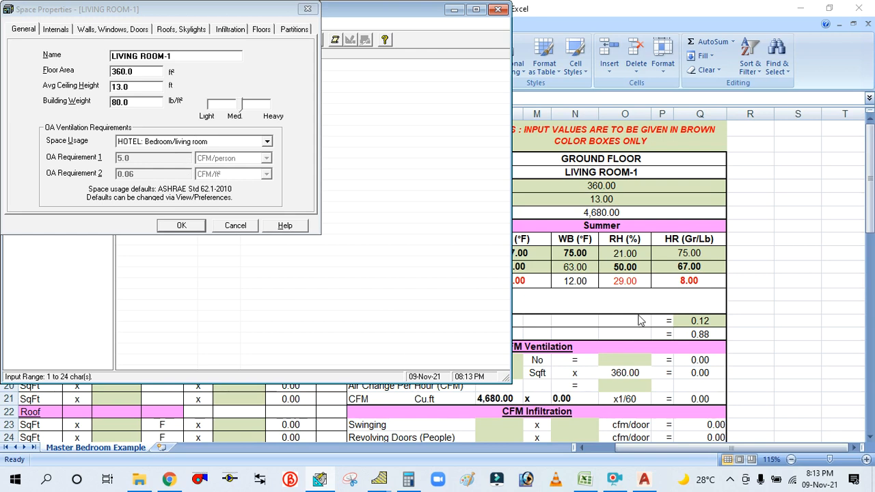
{"action": "key", "text": "alt+Tab"}
{"action": "type", "text": "5"}
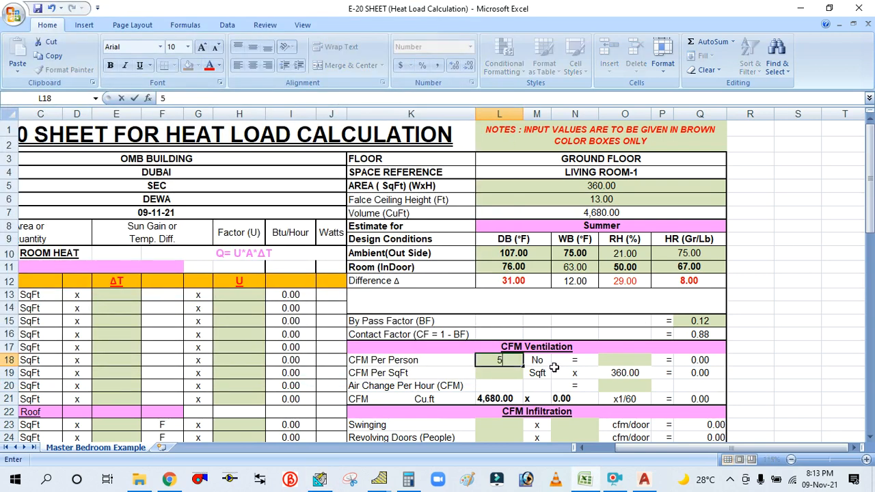
{"action": "left_click", "coordinate": [622, 361]}
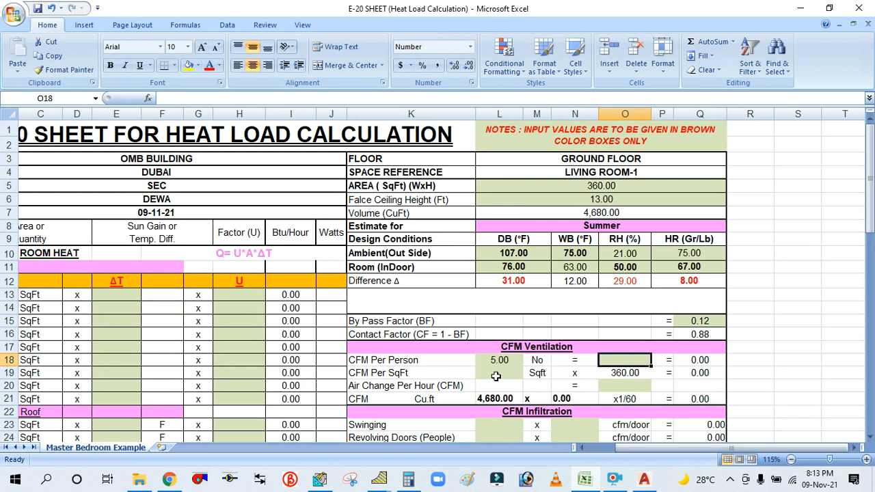
Step: Set the CFM Per SqFt to 0.06 and the number of persons for CFM Per Person to 2
{"action": "left_click", "coordinate": [494, 374]}
{"action": "type", "text": "0"}
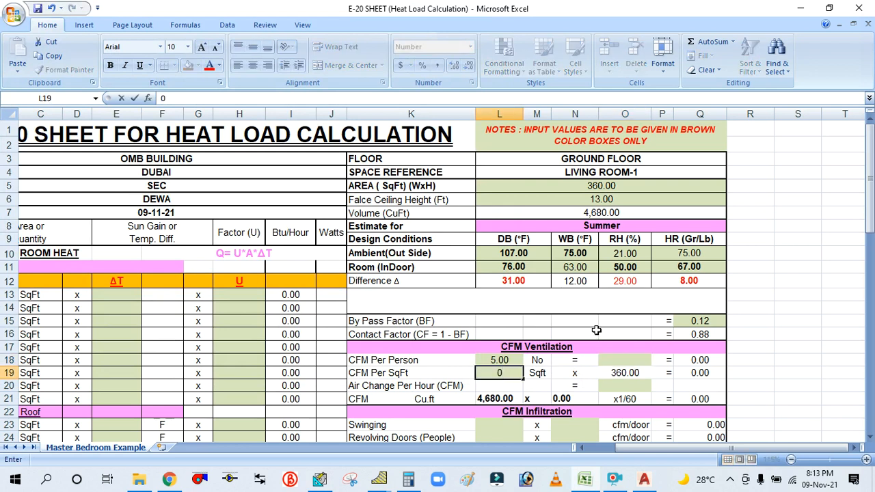
{"action": "type", "text": ".06"}
{"action": "left_click", "coordinate": [608, 359]}
{"action": "type", "text": "2"}
{"action": "left_click", "coordinate": [624, 331]}
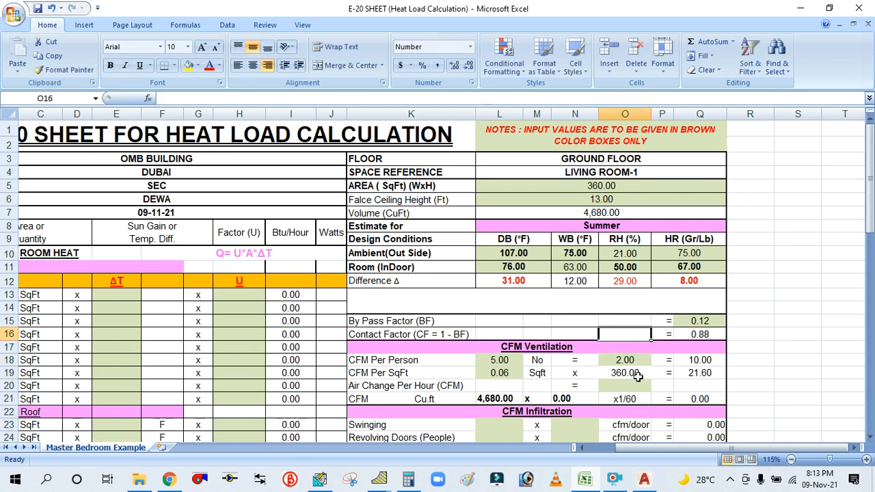
Step: Review the sheet's Room Sensible Heat glass and wall rows by direction against the room orientation in the AutoCAD plan
{"action": "scroll", "coordinate": [639, 381], "scroll_direction": "down", "scroll_amount": 3}
{"action": "scroll", "coordinate": [638, 376], "scroll_direction": "up", "scroll_amount": 3}
{"action": "left_click_drag", "start_coordinate": [656, 448], "coordinate": [615, 452]}
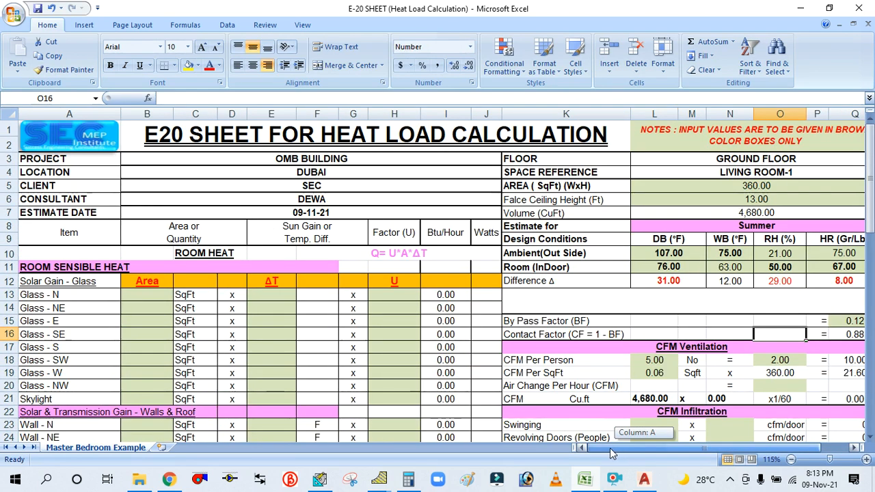
{"action": "scroll", "coordinate": [196, 311], "scroll_direction": "down", "scroll_amount": 1}
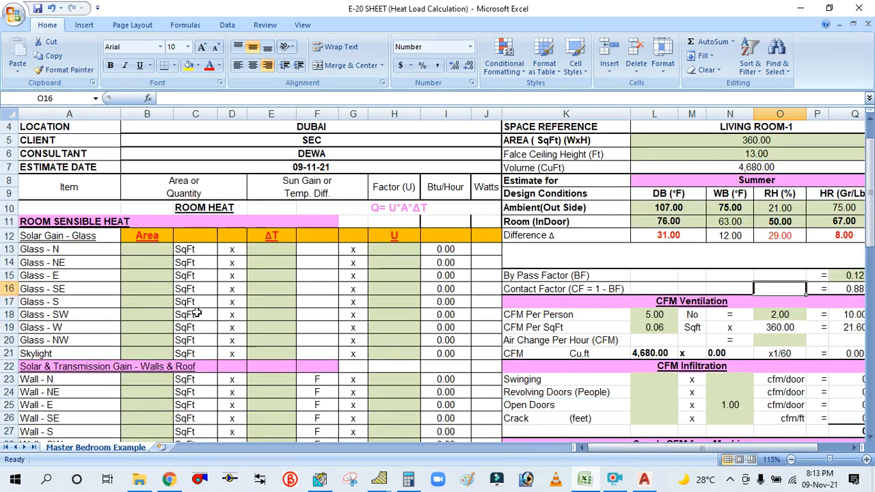
{"action": "scroll", "coordinate": [197, 312], "scroll_direction": "down", "scroll_amount": 1}
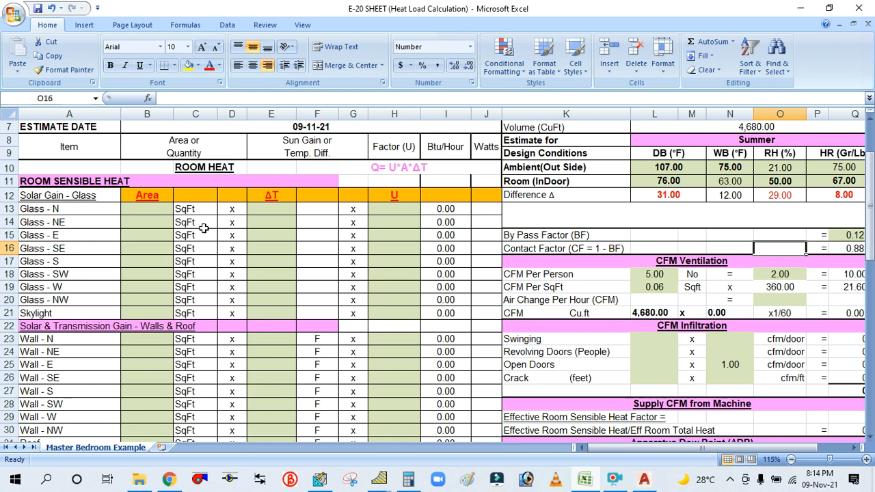
{"action": "left_click", "coordinate": [644, 480]}
{"action": "left_click", "coordinate": [644, 481]}
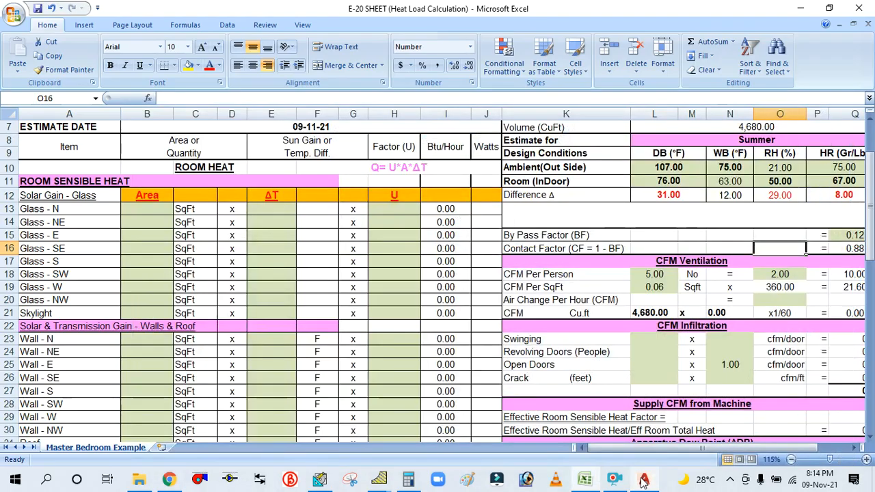
{"action": "left_click", "coordinate": [644, 481]}
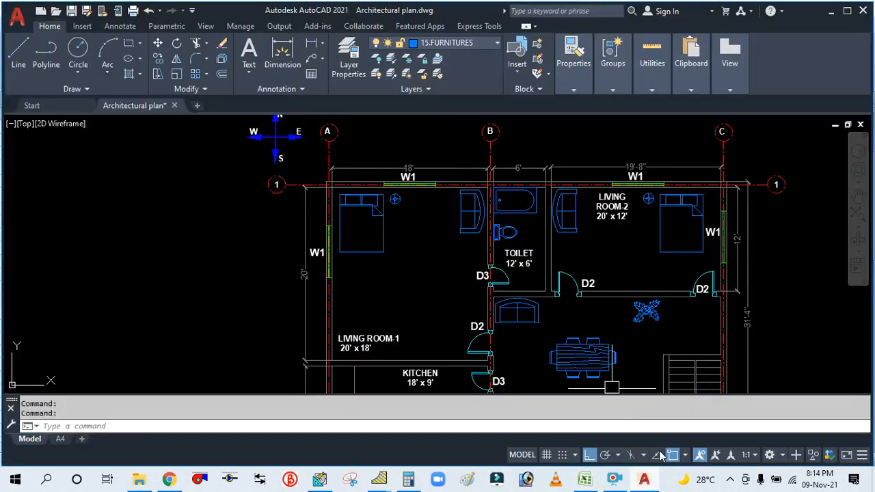
{"action": "left_click", "coordinate": [644, 481]}
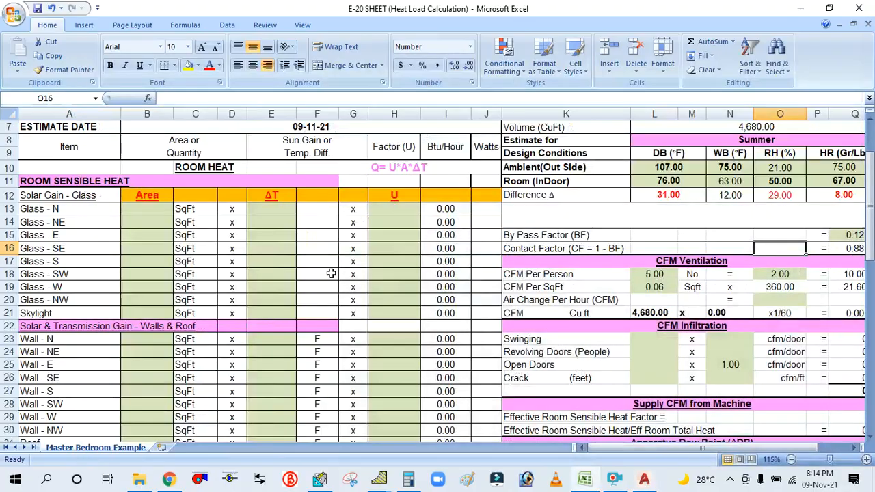
Step: Select the Glass - N area cell, then examine Living Room-1's north W1 window and the door and window schedule in AutoCAD
{"action": "left_click", "coordinate": [136, 212]}
{"action": "left_click", "coordinate": [644, 481]}
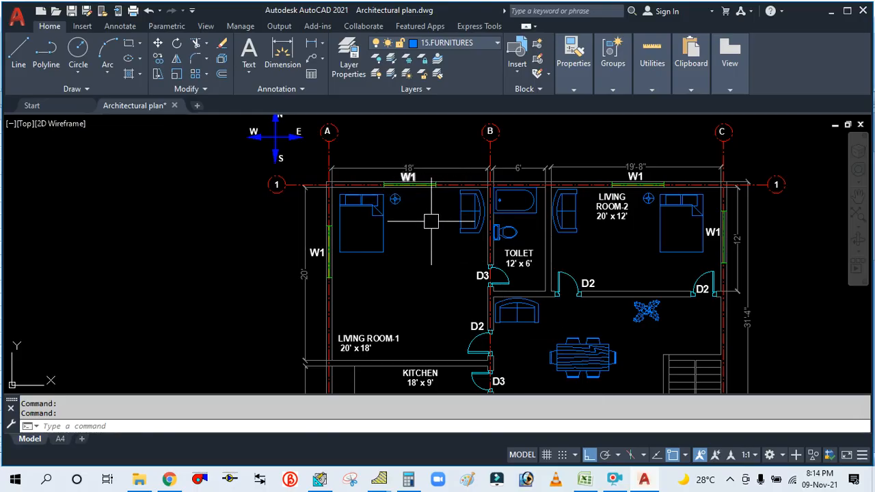
{"action": "scroll", "coordinate": [430, 223], "scroll_direction": "down", "scroll_amount": 6}
{"action": "scroll", "coordinate": [363, 225], "scroll_direction": "up", "scroll_amount": 8}
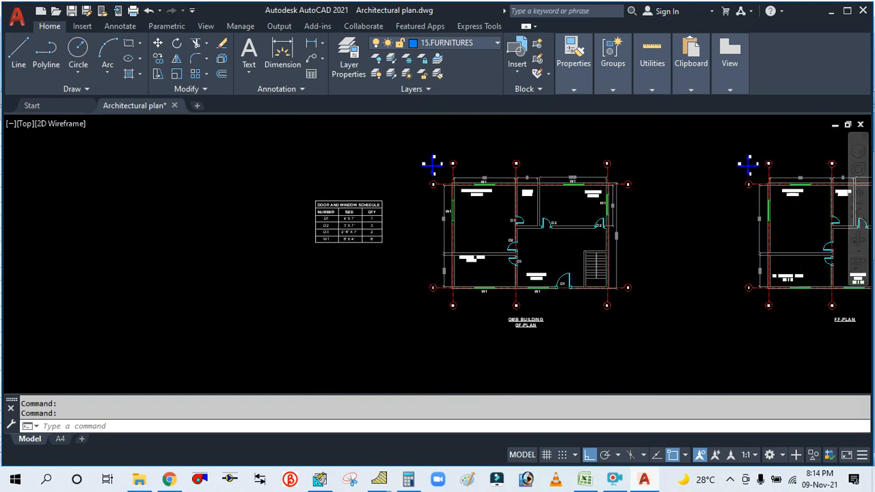
{"action": "scroll", "coordinate": [344, 272], "scroll_direction": "down", "scroll_amount": 6}
{"action": "left_click_drag", "start_coordinate": [408, 318], "coordinate": [380, 229]}
{"action": "scroll", "coordinate": [417, 355], "scroll_direction": "up", "scroll_amount": 4}
{"action": "left_click_drag", "start_coordinate": [420, 342], "coordinate": [418, 134]}
{"action": "scroll", "coordinate": [460, 301], "scroll_direction": "up", "scroll_amount": 4}
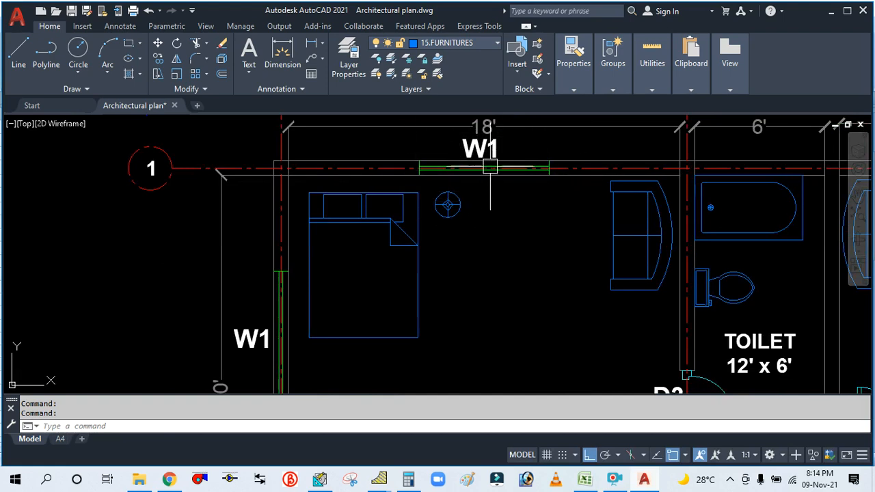
{"action": "scroll", "coordinate": [487, 270], "scroll_direction": "down", "scroll_amount": 2}
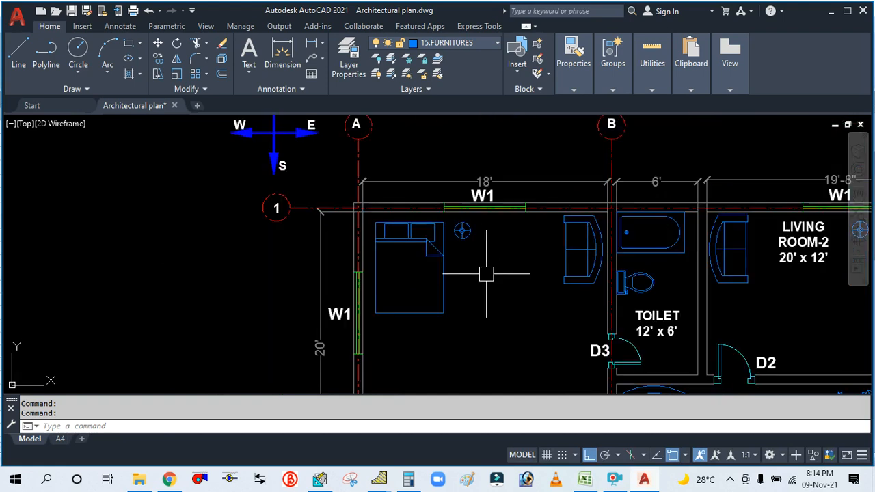
{"action": "left_click_drag", "start_coordinate": [485, 256], "coordinate": [462, 233]}
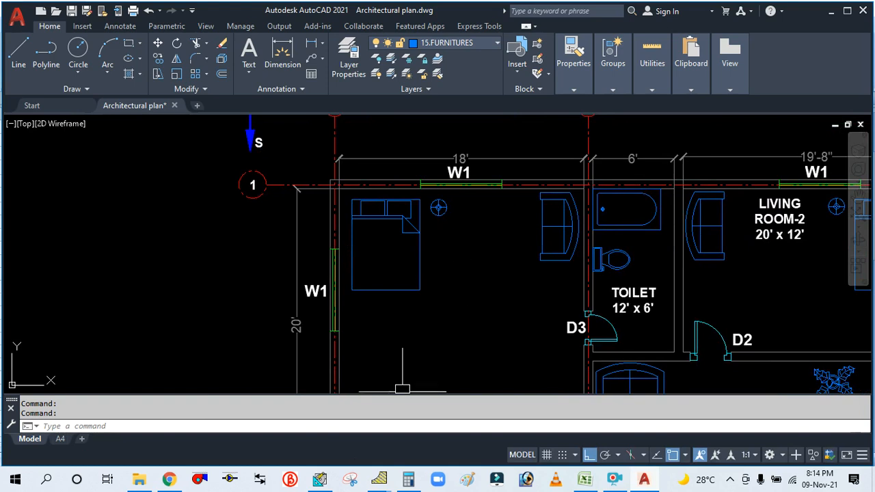
Step: Calculate the W1 window area as 6 × 4 in Calculator, then minimize it
{"action": "left_click", "coordinate": [408, 479]}
{"action": "left_click", "coordinate": [711, 179]}
{"action": "left_click", "coordinate": [688, 285]}
{"action": "left_click", "coordinate": [743, 248]}
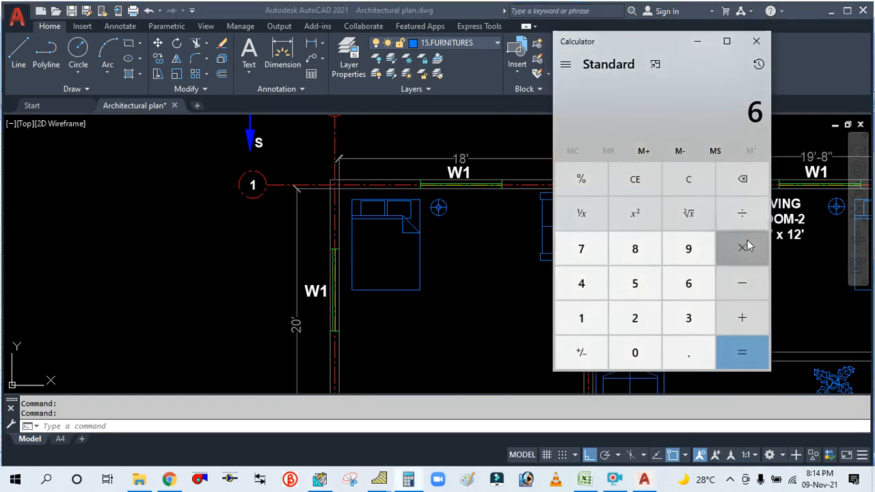
{"action": "left_click", "coordinate": [588, 285]}
{"action": "left_click", "coordinate": [742, 352]}
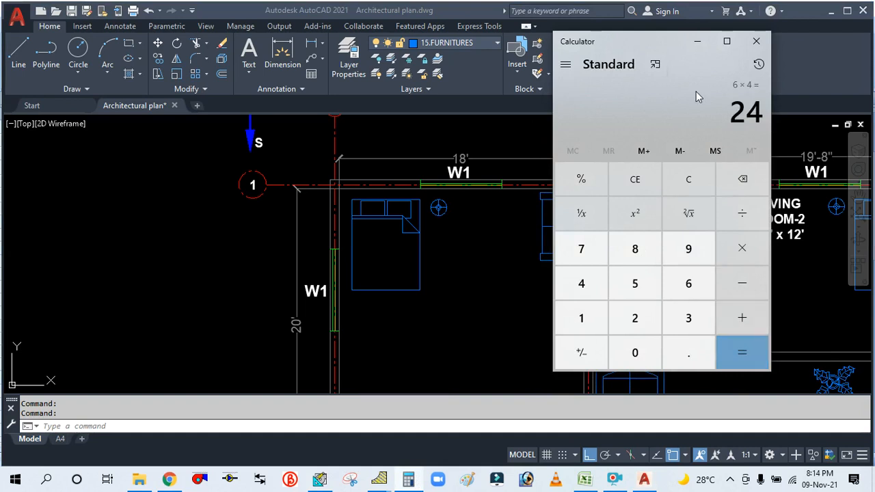
{"action": "left_click", "coordinate": [698, 42]}
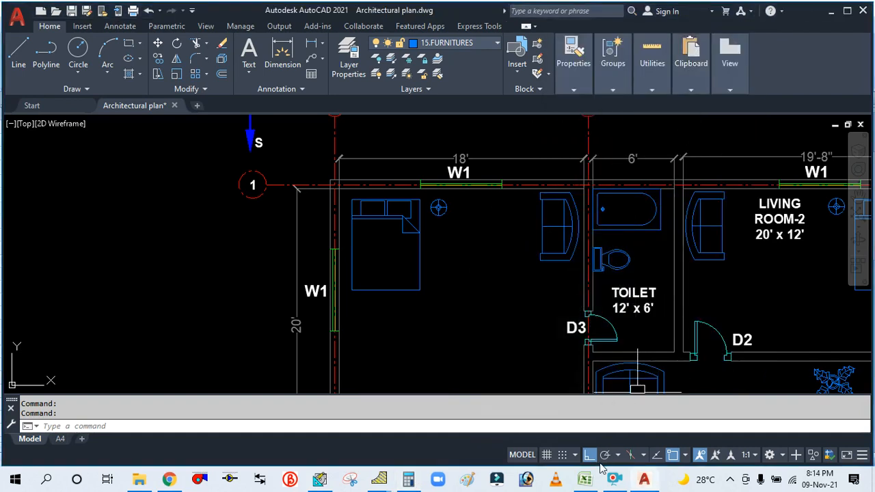
Step: Return to the E20 Excel sheet and enter 24 SqFt as the Glass - N area
{"action": "left_click", "coordinate": [585, 478]}
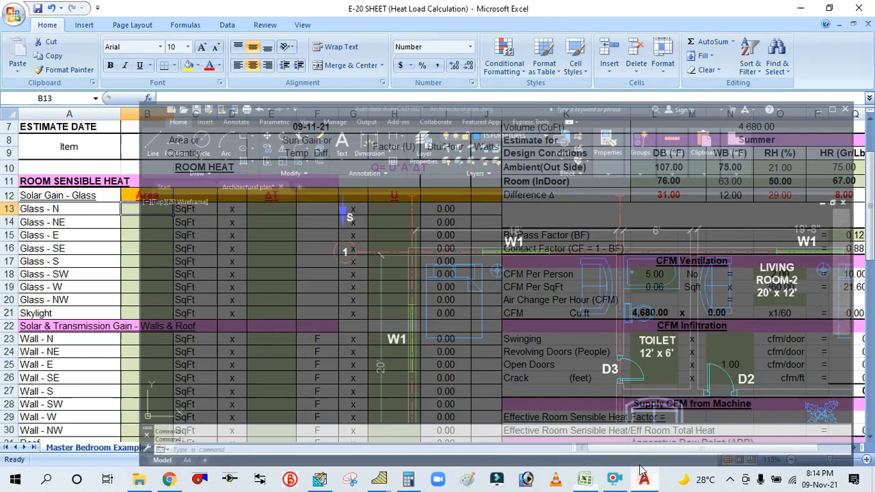
{"action": "left_click", "coordinate": [409, 478]}
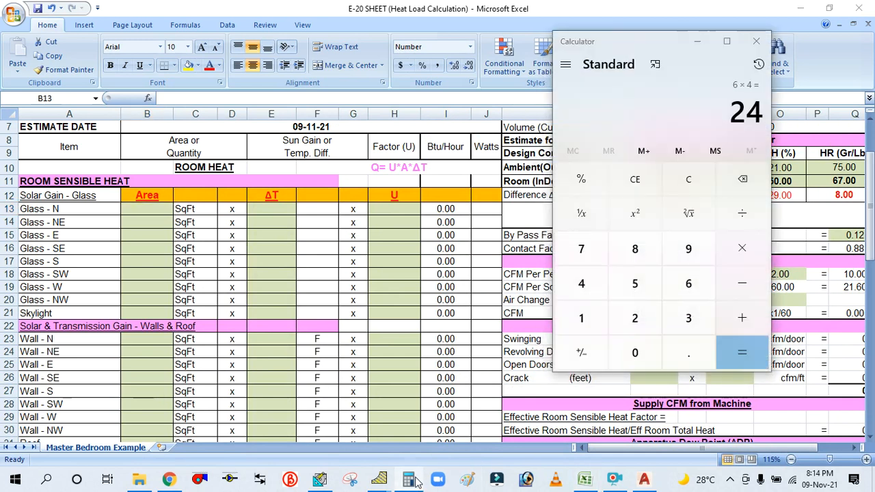
{"action": "left_click", "coordinate": [408, 478]}
{"action": "type", "text": "24"}
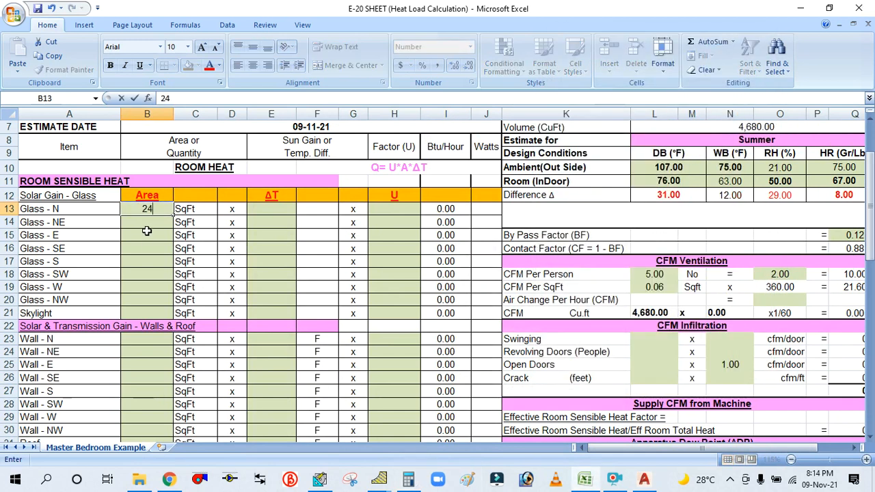
{"action": "left_click", "coordinate": [274, 210]}
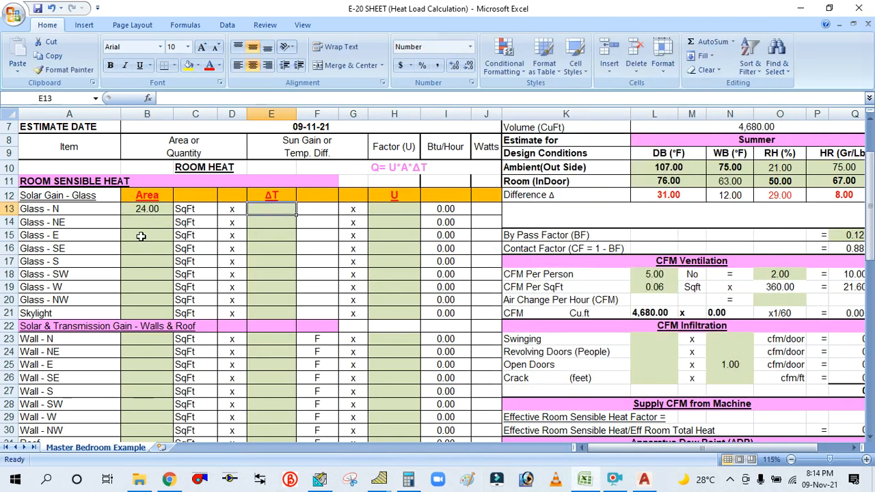
Step: Check Living Room-1's west W1 window in the AutoCAD plan and enter 24 SqFt as the sheet's Glass - W area
{"action": "left_click", "coordinate": [643, 480]}
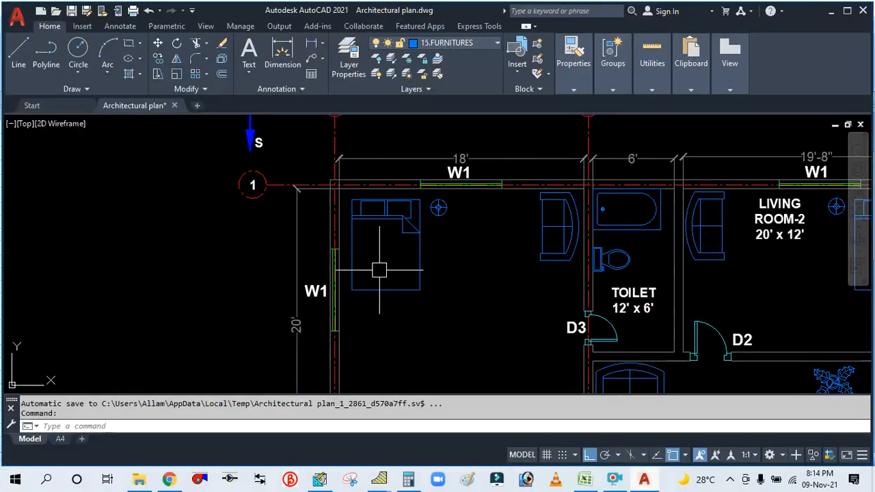
{"action": "mouse_move", "coordinate": [393, 298]}
{"action": "left_mouse_down"}
{"action": "mouse_move", "coordinate": [423, 378]}
{"action": "mouse_move", "coordinate": [419, 291]}
{"action": "left_mouse_up"}
{"action": "left_click", "coordinate": [651, 483]}
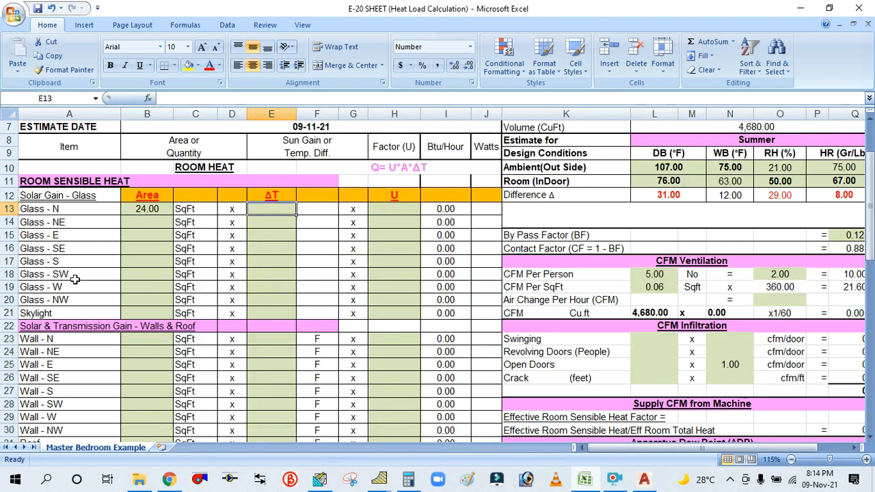
{"action": "left_click", "coordinate": [127, 287]}
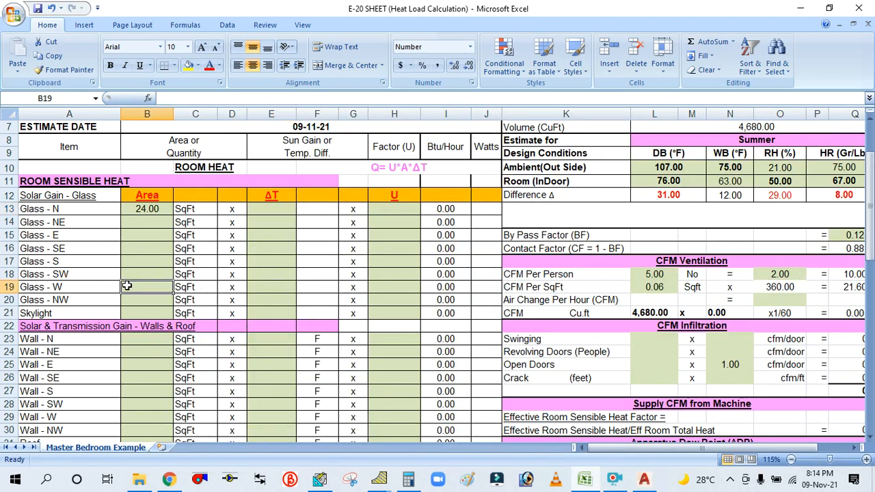
{"action": "type", "text": "24"}
{"action": "left_click", "coordinate": [261, 288]}
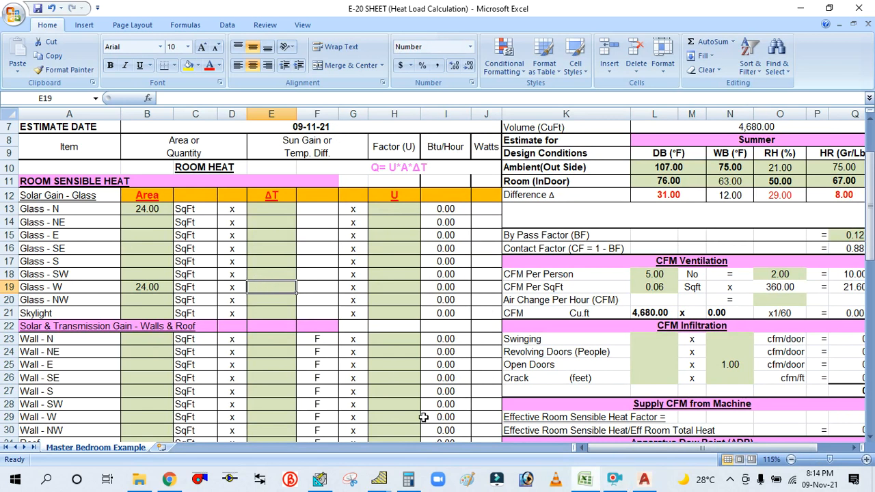
Step: Switch to HAP, close the LIVING ROOM-1 space properties and open window W1's properties to examine its overall U-value
{"action": "left_click", "coordinate": [319, 479]}
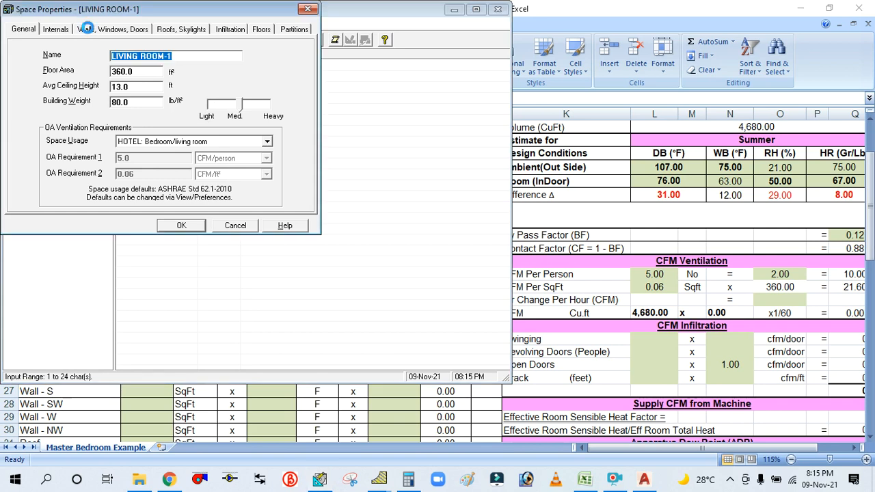
{"action": "left_click", "coordinate": [85, 31]}
{"action": "left_click", "coordinate": [172, 30]}
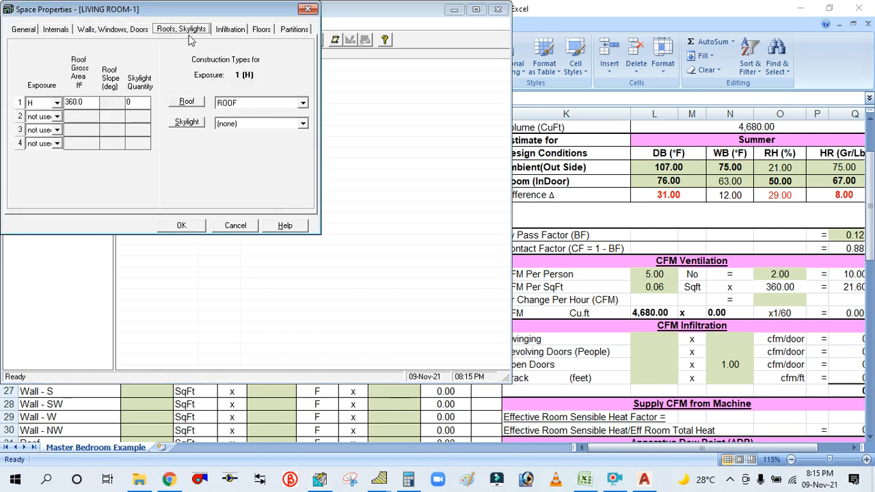
{"action": "left_click", "coordinate": [226, 30]}
{"action": "left_click", "coordinate": [264, 30]}
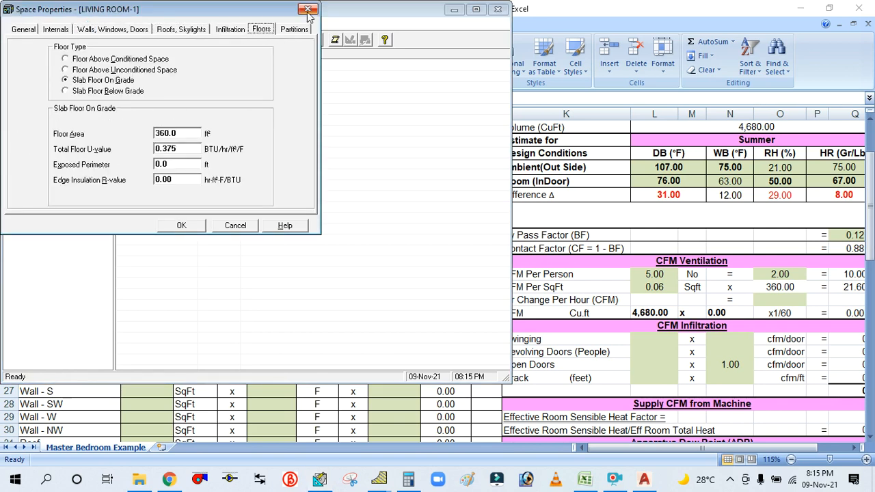
{"action": "left_click", "coordinate": [307, 9]}
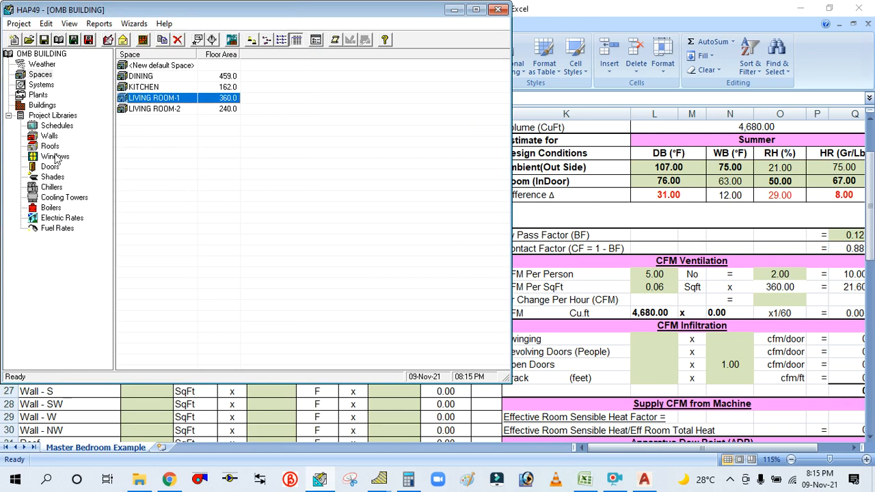
{"action": "left_click", "coordinate": [54, 156]}
{"action": "double_click", "coordinate": [152, 76]}
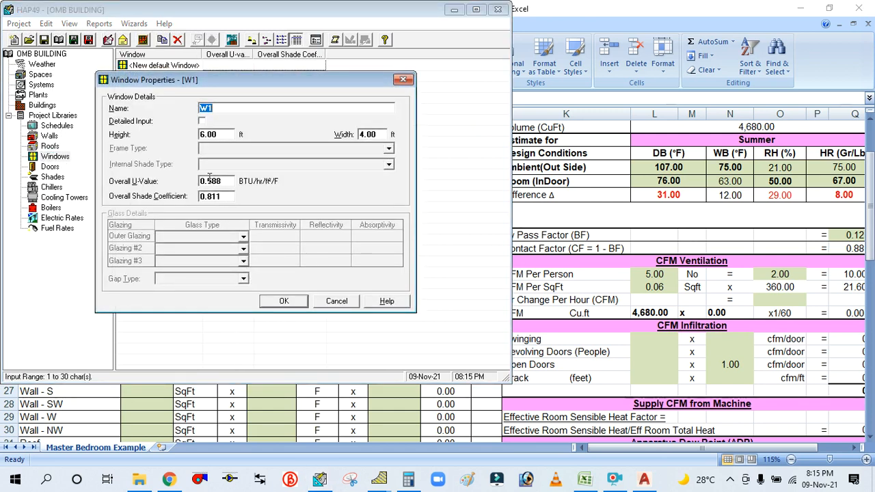
Step: Enter 0.588 as the U factor for both Glass - N and Glass - W in the E20 Excel sheet
{"action": "left_click", "coordinate": [584, 479]}
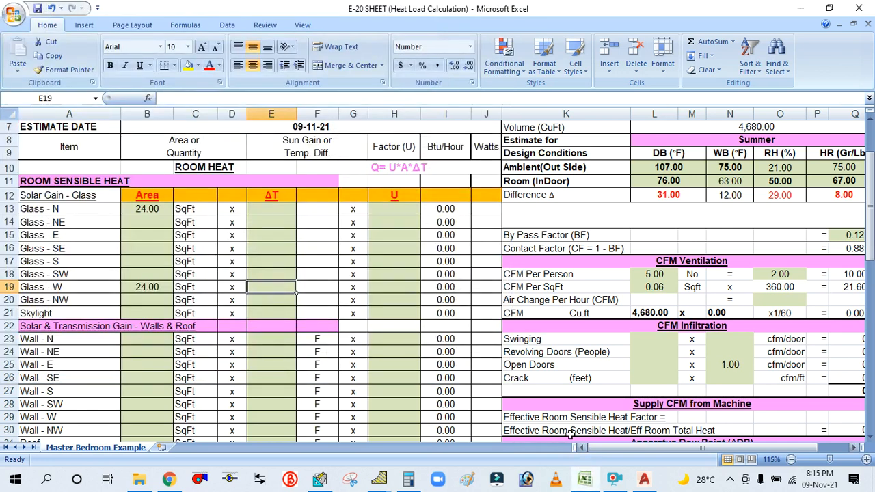
{"action": "left_click", "coordinate": [386, 209]}
{"action": "type", "text": "0."}
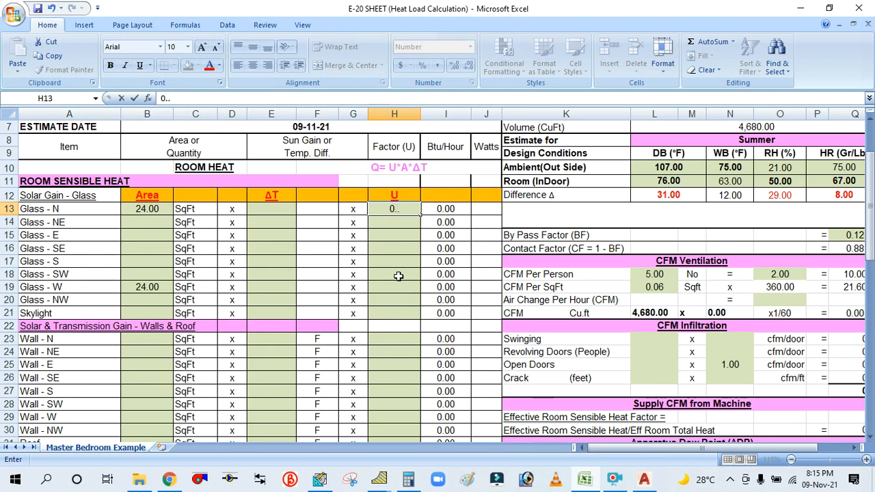
{"action": "type", "text": "588"}
{"action": "left_click", "coordinate": [386, 287]}
{"action": "type", "text": "0"}
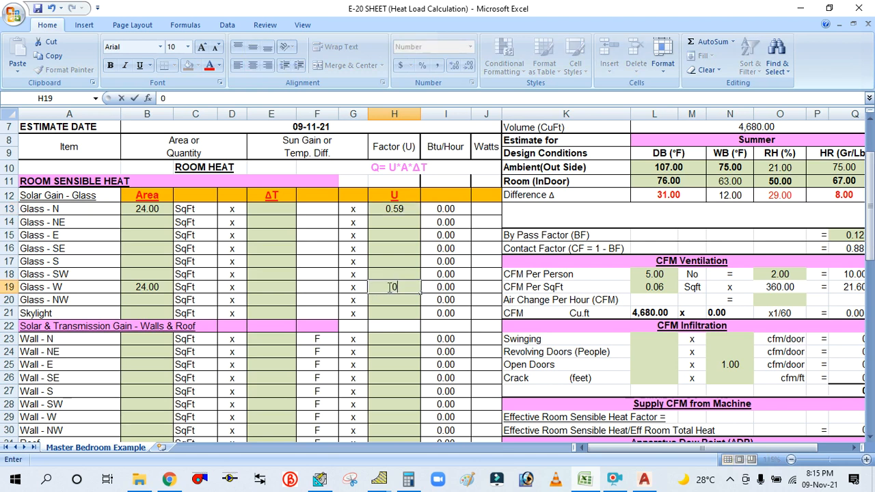
{"action": "type", "text": ".588"}
{"action": "left_click", "coordinate": [394, 261]}
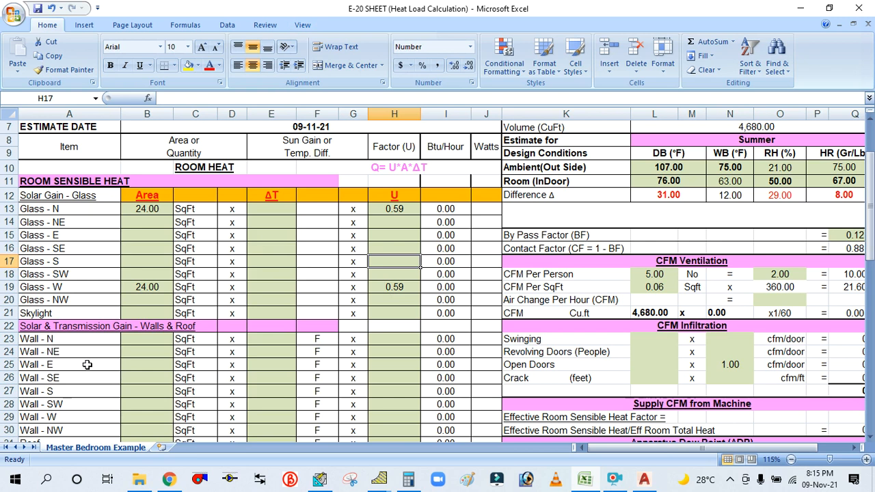
Step: Switch to File Explorer and open the Part 1 - Load Estimating PDF from the HVAC file folder's Carrier Design Data Book subfolder
{"action": "left_click", "coordinate": [140, 480]}
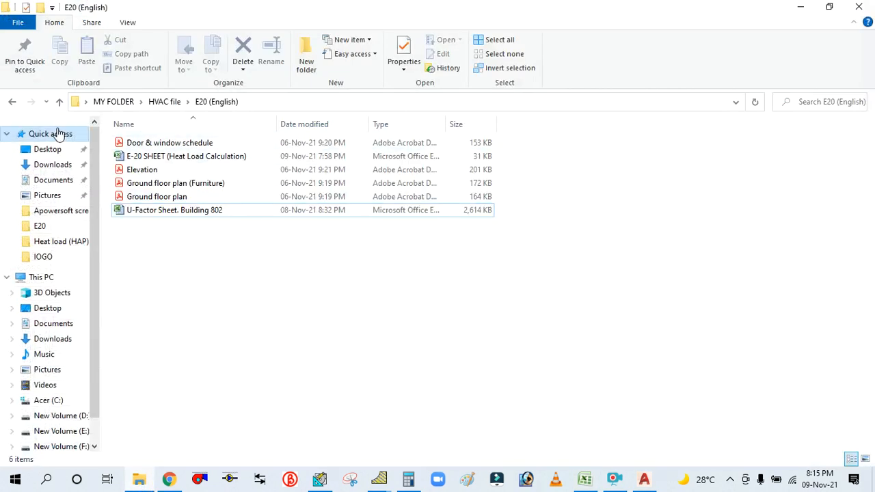
{"action": "left_click", "coordinate": [60, 101]}
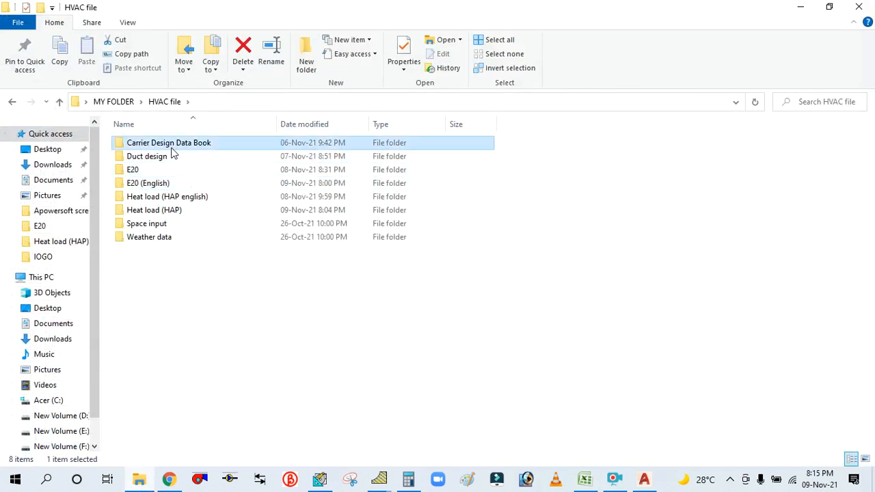
{"action": "double_click", "coordinate": [172, 145]}
{"action": "double_click", "coordinate": [183, 172]}
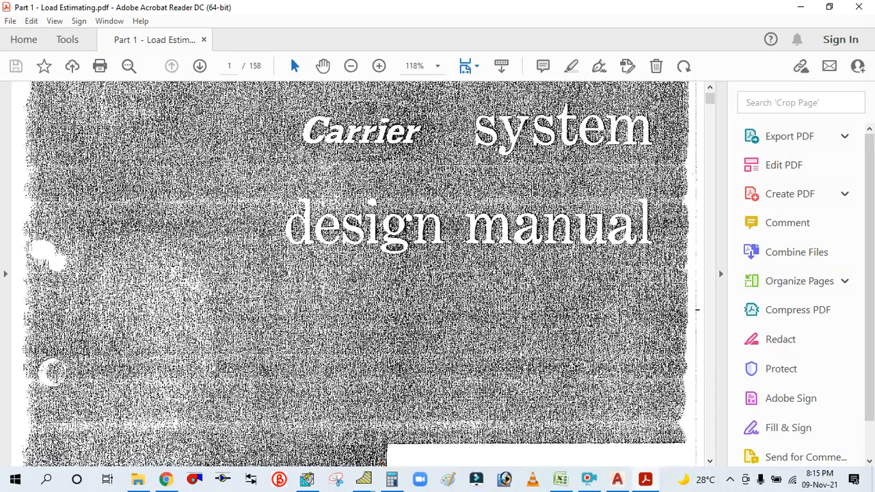
Step: Look through the Load Estimating manual for Table 15, Solar Heat Gain Thru Ordinary Glass
{"action": "scroll", "coordinate": [518, 299], "scroll_direction": "down", "scroll_amount": 3}
{"action": "scroll", "coordinate": [543, 298], "scroll_direction": "down", "scroll_amount": 5}
{"action": "left_click_drag", "start_coordinate": [714, 105], "coordinate": [709, 294]}
{"action": "scroll", "coordinate": [450, 216], "scroll_direction": "up", "scroll_amount": 6}
{"action": "mouse_move", "coordinate": [711, 197]}
{"action": "left_mouse_down"}
{"action": "mouse_move", "coordinate": [709, 174]}
{"action": "mouse_move", "coordinate": [711, 206]}
{"action": "left_mouse_up"}
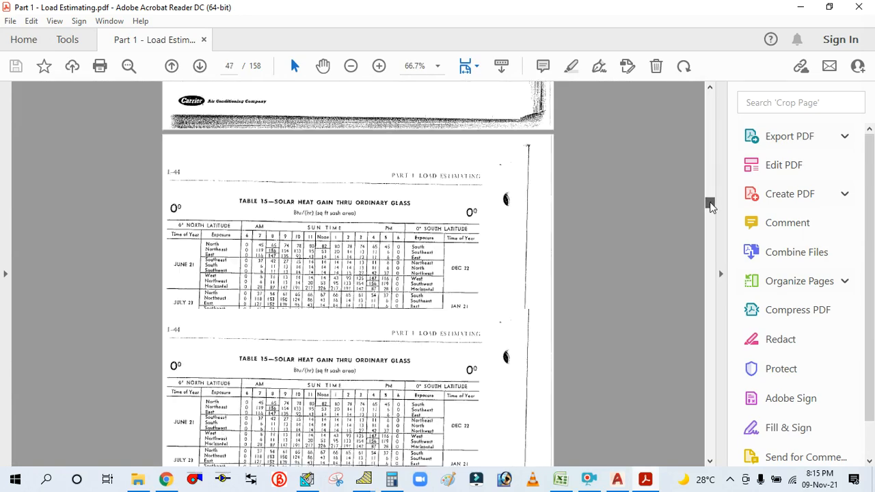
{"action": "scroll", "coordinate": [303, 176], "scroll_direction": "up", "scroll_amount": 5}
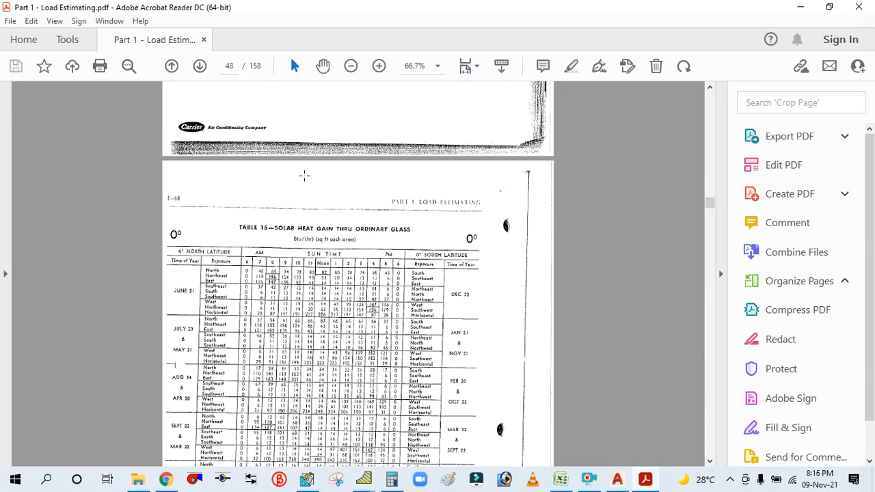
{"action": "scroll", "coordinate": [303, 178], "scroll_direction": "down", "scroll_amount": 3}
{"action": "scroll", "coordinate": [303, 178], "scroll_direction": "down", "scroll_amount": 10}
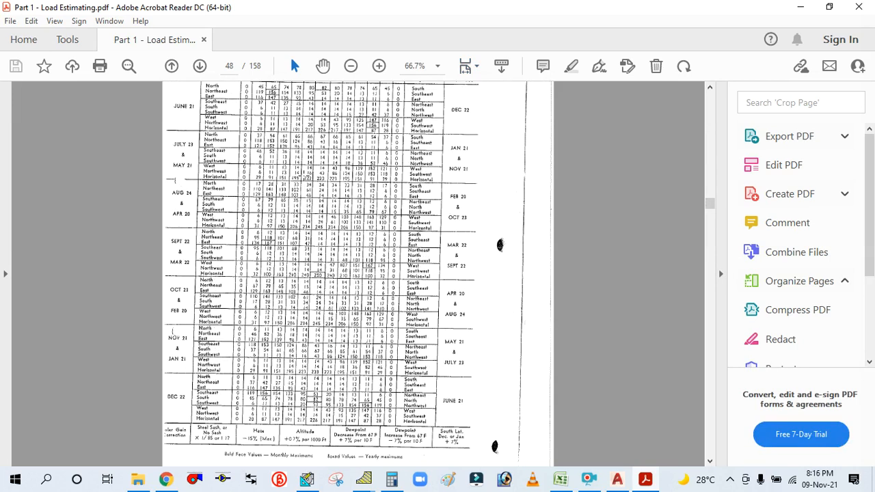
{"action": "scroll", "coordinate": [303, 183], "scroll_direction": "down", "scroll_amount": 3}
{"action": "scroll", "coordinate": [260, 141], "scroll_direction": "up", "scroll_amount": 3}
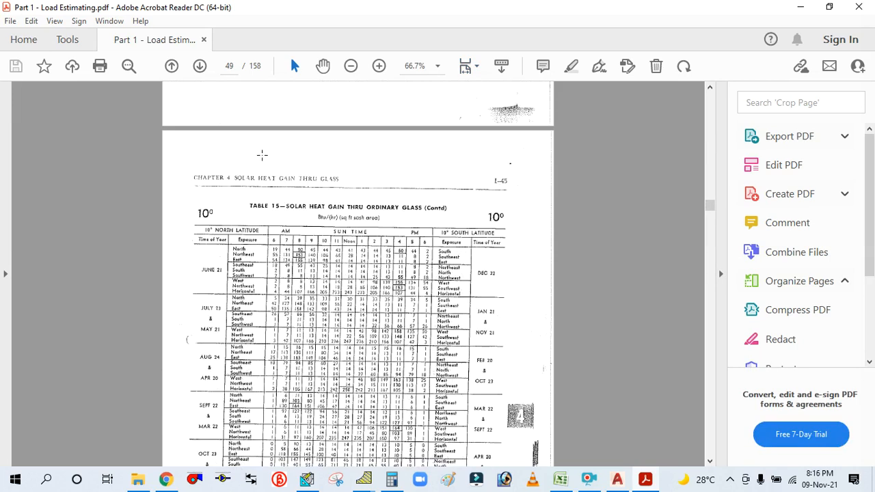
Step: Find the 30° North Latitude page of Table 15 and mark its July 23 & May 21 block
{"action": "key", "text": "ctrl+plus"}
{"action": "key", "text": "ctrl+plus"}
{"action": "key", "text": "ctrl+plus"}
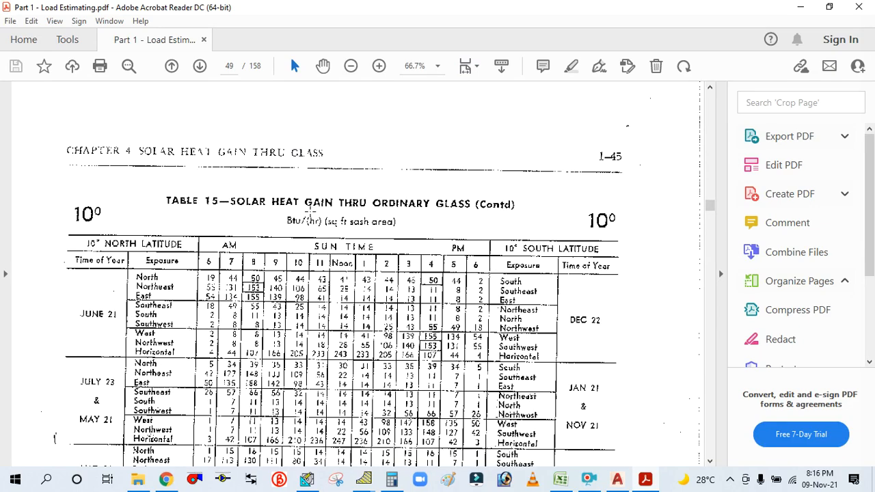
{"action": "scroll", "coordinate": [359, 274], "scroll_direction": "down", "scroll_amount": 2}
{"action": "key", "text": "ctrl+minus"}
{"action": "scroll", "coordinate": [356, 274], "scroll_direction": "down", "scroll_amount": 15}
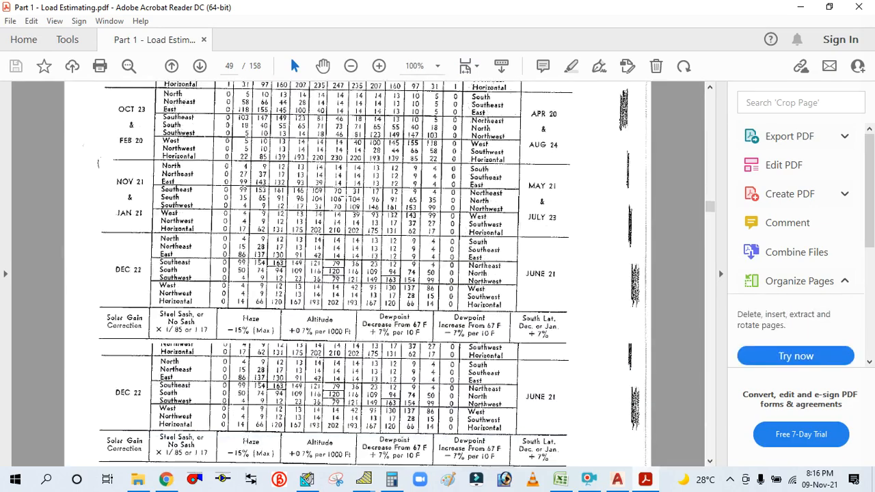
{"action": "scroll", "coordinate": [579, 217], "scroll_direction": "down", "scroll_amount": 10}
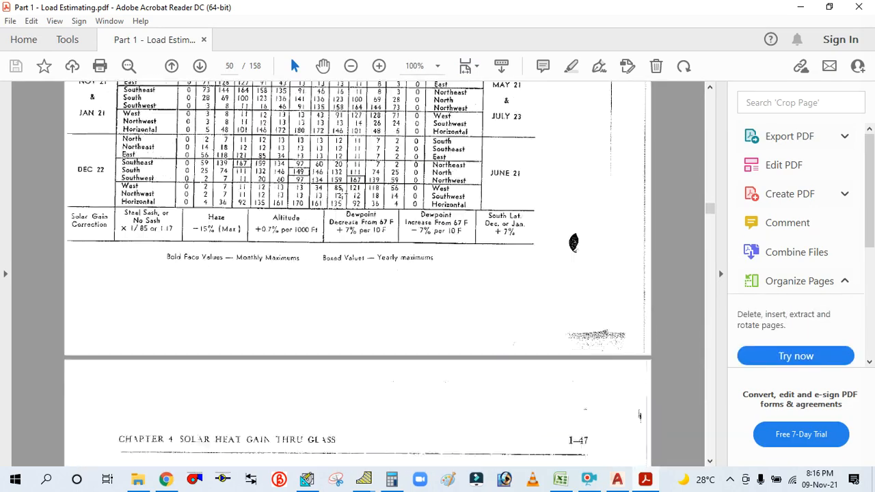
{"action": "key", "text": "ctrl+plus"}
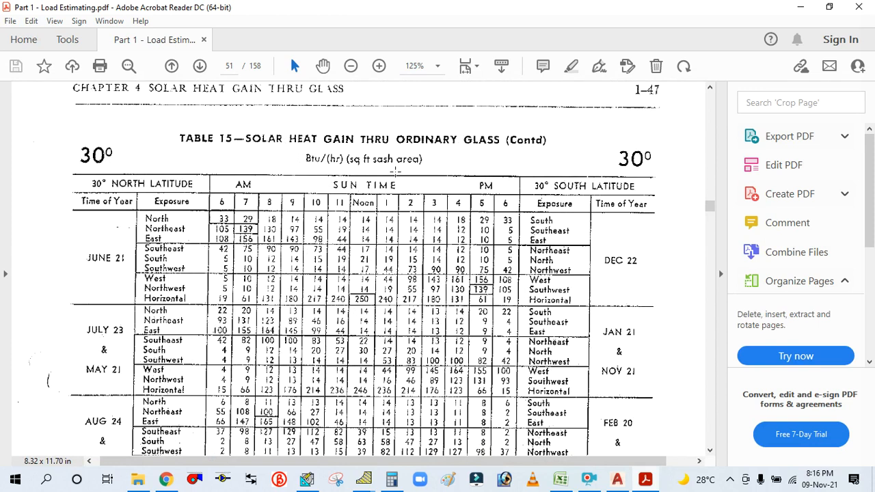
{"action": "scroll", "coordinate": [395, 172], "scroll_direction": "down", "scroll_amount": 2}
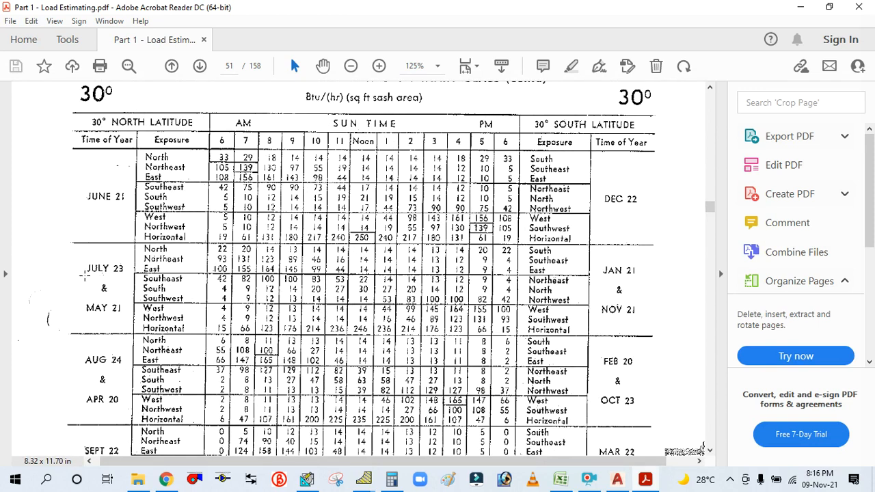
{"action": "scroll", "coordinate": [61, 234], "scroll_direction": "down", "scroll_amount": 1}
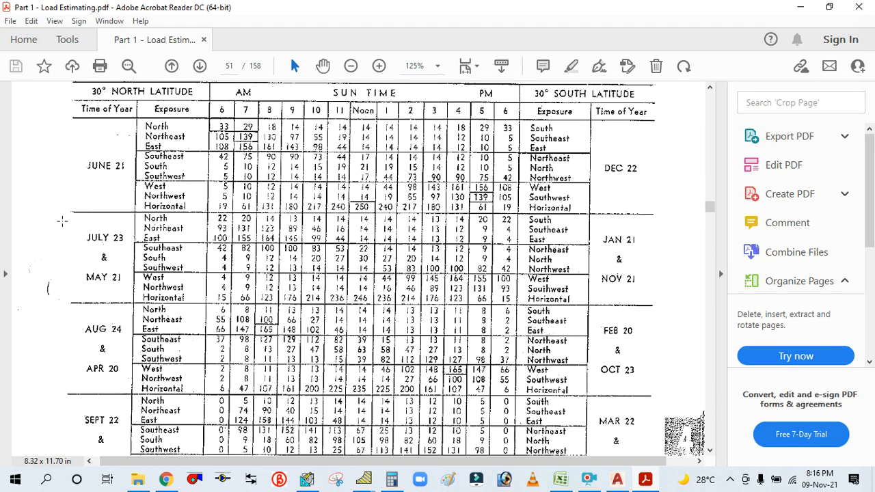
{"action": "left_click_drag", "start_coordinate": [63, 220], "coordinate": [134, 299]}
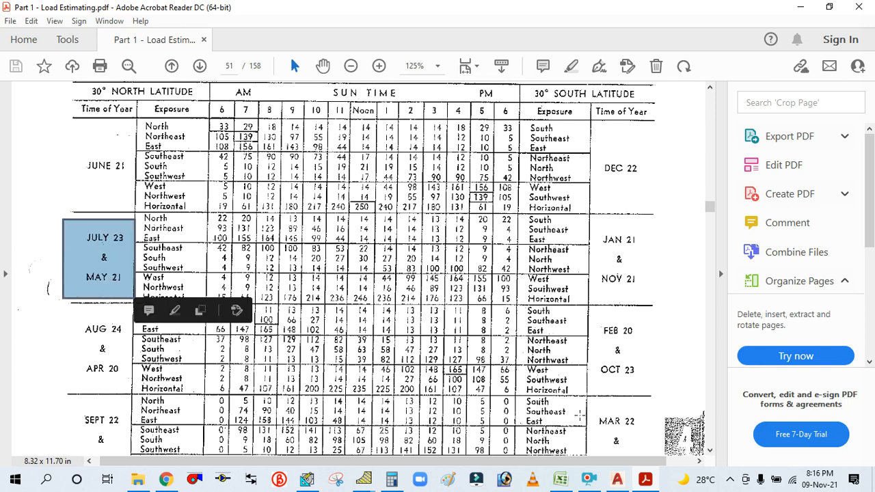
Step: Mark the table's July 23 north-exposure value at 4 PM and enter 14 as the Glass - N ΔT in the E20 Excel sheet
{"action": "left_click", "coordinate": [560, 479]}
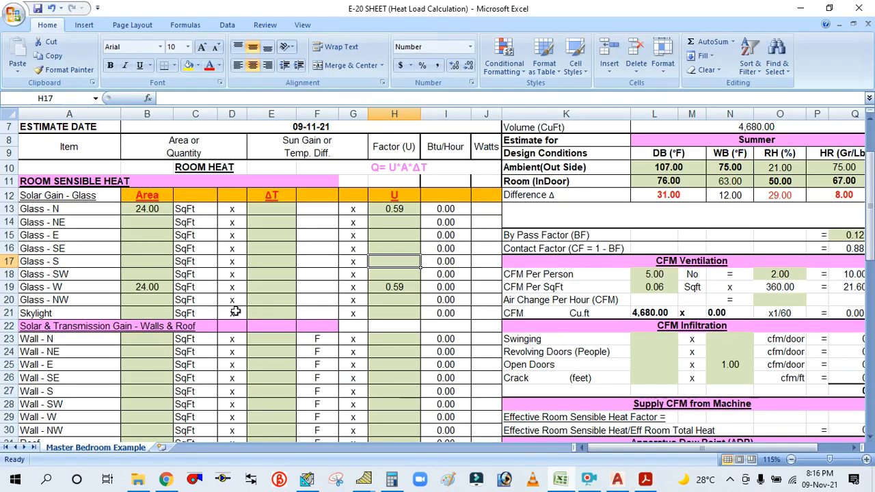
{"action": "left_click", "coordinate": [564, 480]}
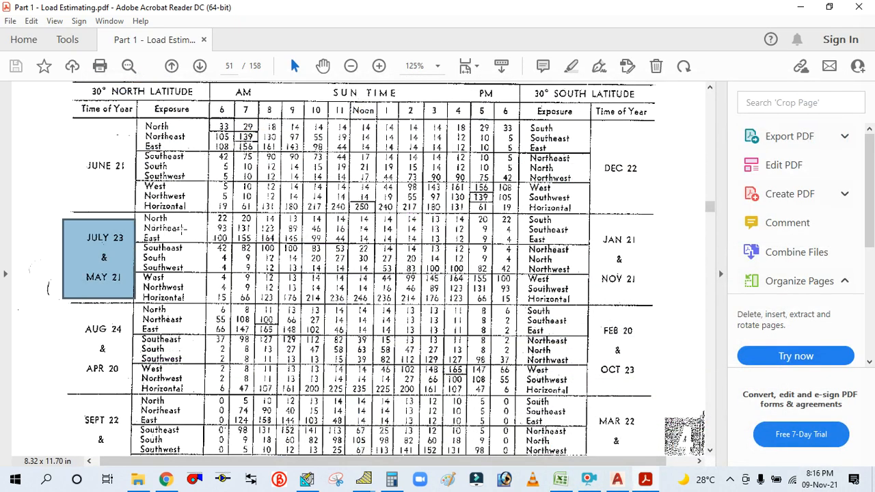
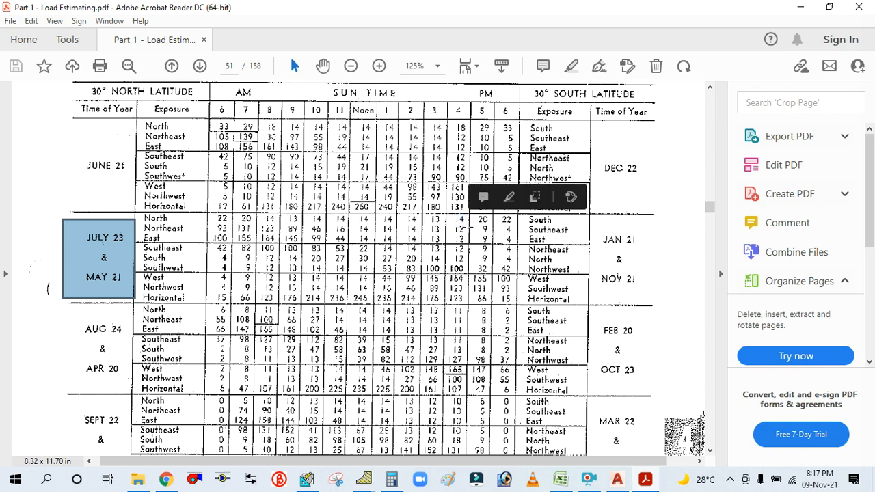
{"action": "left_click_drag", "start_coordinate": [450, 216], "coordinate": [469, 226]}
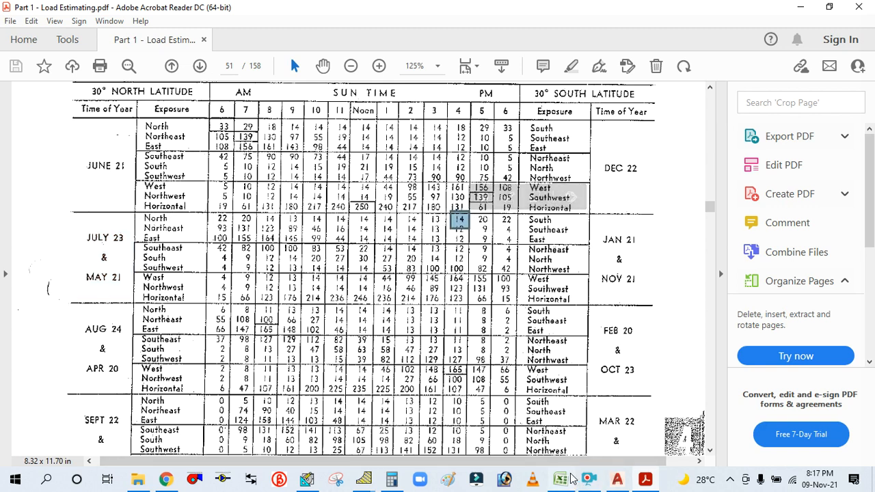
{"action": "left_click", "coordinate": [569, 479]}
{"action": "type", "text": "14"}
Step: Look up the July 23 west-exposure value at 4 PM in the PDF and enter 164 as the Glass - W ΔT in Excel
{"action": "left_click", "coordinate": [264, 288]}
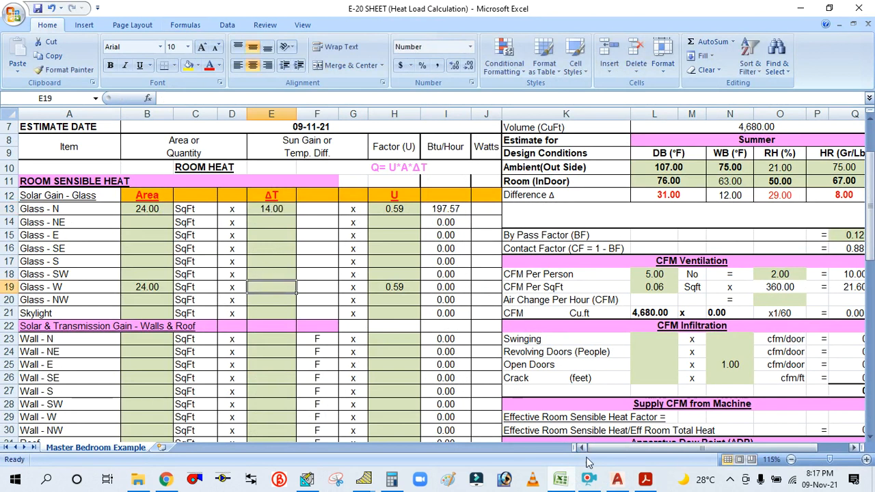
{"action": "left_click", "coordinate": [646, 480]}
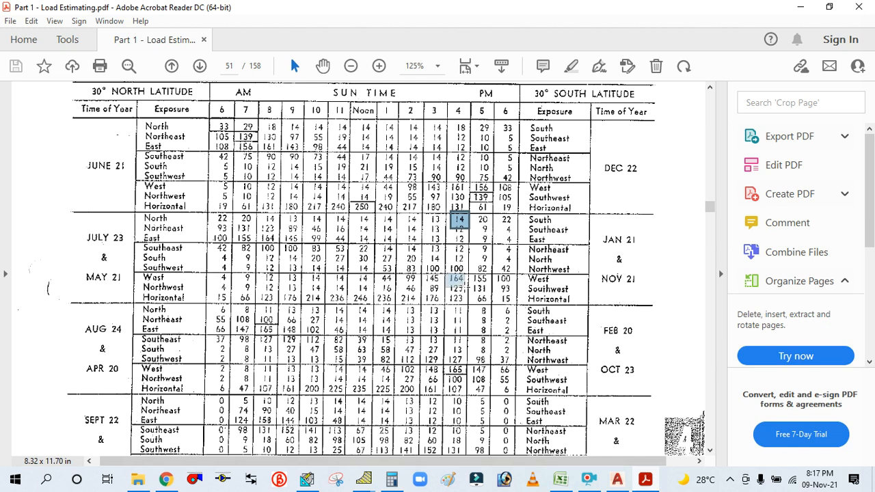
{"action": "left_click", "coordinate": [561, 479]}
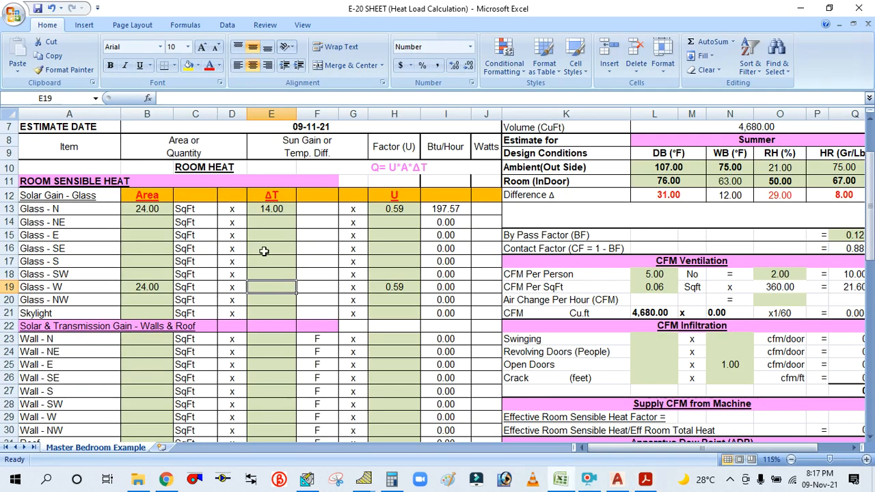
{"action": "type", "text": "164"}
{"action": "left_click", "coordinate": [279, 309]}
Step: Select the Wall - N area cell in the Solar & Transmission Gain - Walls & Roof section of the E20 sheet
{"action": "scroll", "coordinate": [257, 266], "scroll_direction": "down", "scroll_amount": 2}
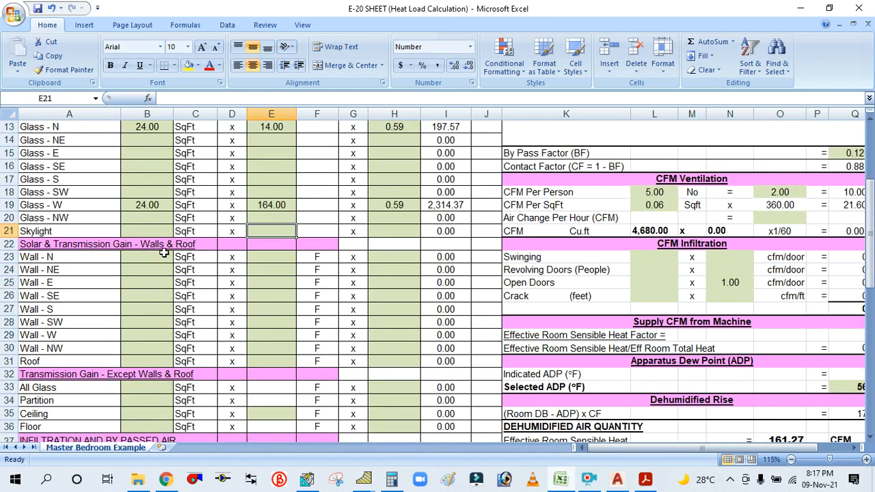
{"action": "scroll", "coordinate": [144, 259], "scroll_direction": "down", "scroll_amount": 1}
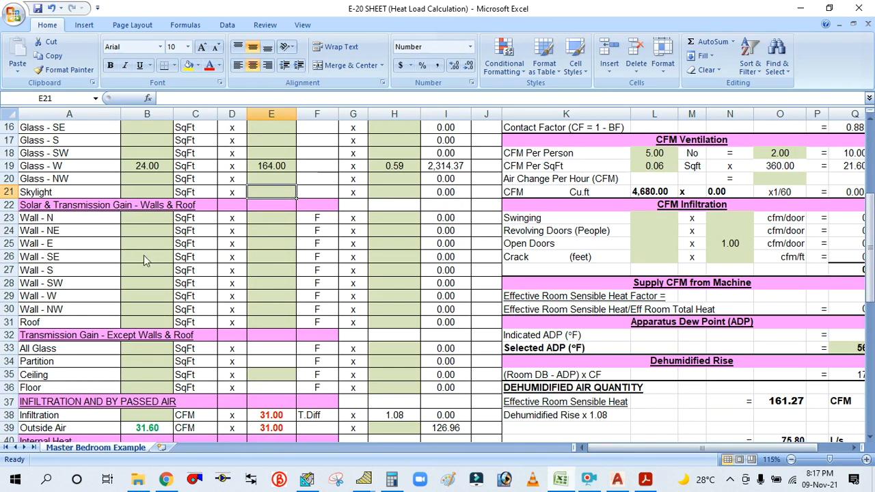
{"action": "left_click", "coordinate": [142, 221]}
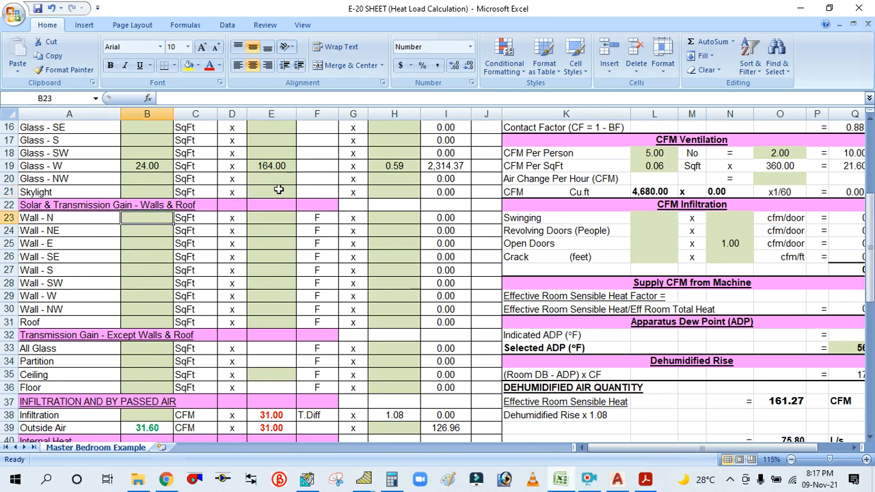
{"action": "scroll", "coordinate": [115, 266], "scroll_direction": "up", "scroll_amount": 1}
{"action": "scroll", "coordinate": [112, 192], "scroll_direction": "down", "scroll_amount": 1}
{"action": "scroll", "coordinate": [204, 288], "scroll_direction": "down", "scroll_amount": 1}
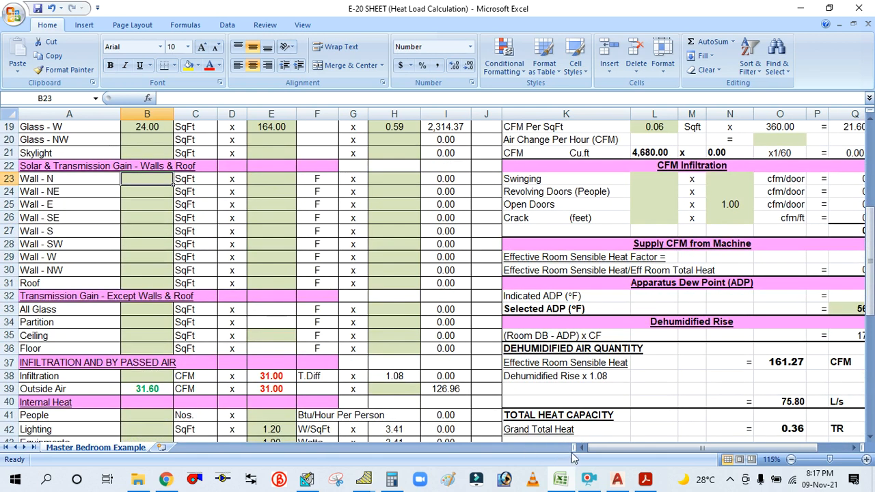
{"action": "left_click", "coordinate": [646, 480]}
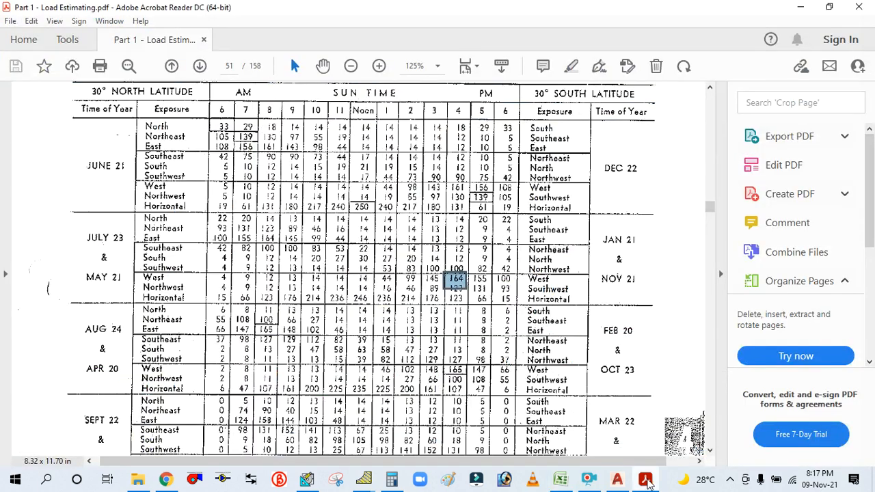
{"action": "left_click", "coordinate": [645, 480]}
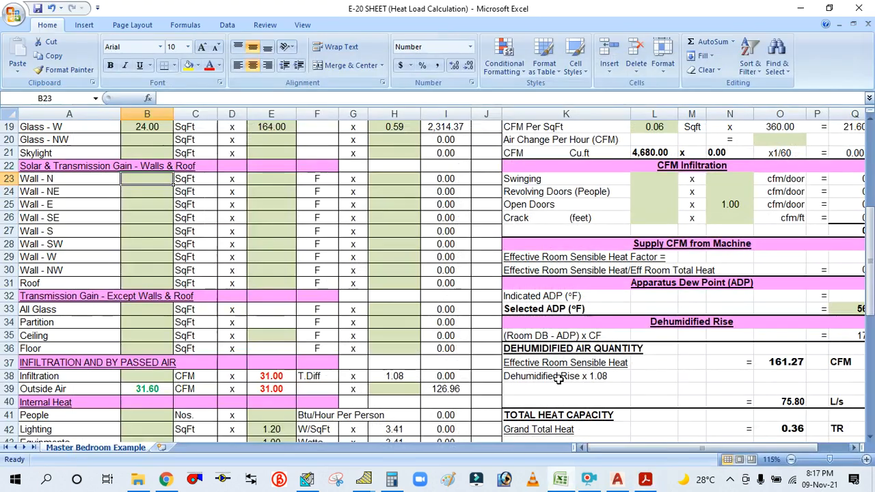
Step: Switch to the AutoCAD plan and examine Living Room-1's north and west outer walls, their lengths and W1 windows
{"action": "left_click", "coordinate": [617, 480]}
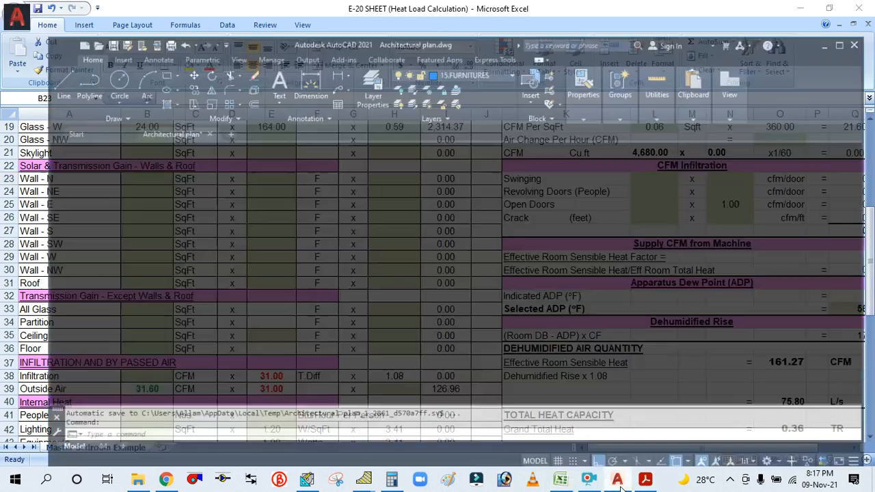
{"action": "scroll", "coordinate": [300, 215], "scroll_direction": "down", "scroll_amount": 4}
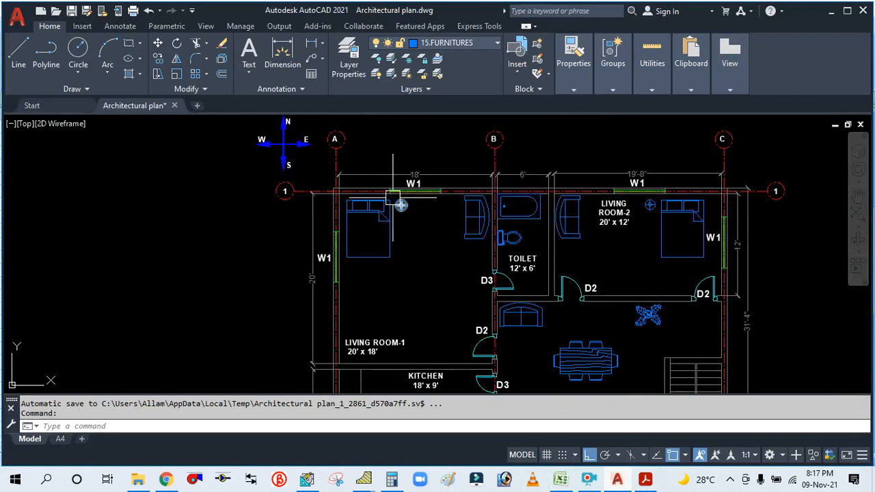
{"action": "scroll", "coordinate": [373, 199], "scroll_direction": "up", "scroll_amount": 4}
{"action": "scroll", "coordinate": [373, 199], "scroll_direction": "down", "scroll_amount": 4}
{"action": "scroll", "coordinate": [336, 195], "scroll_direction": "up", "scroll_amount": 4}
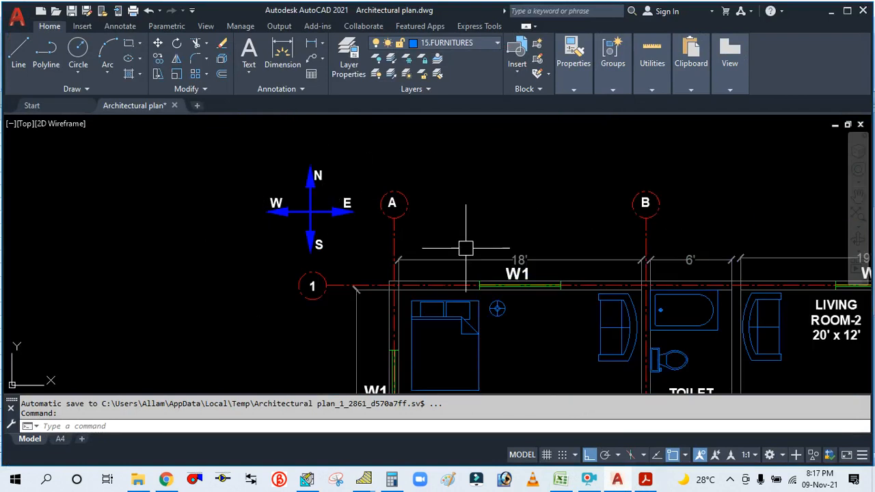
{"action": "scroll", "coordinate": [469, 189], "scroll_direction": "down", "scroll_amount": 6}
{"action": "scroll", "coordinate": [422, 173], "scroll_direction": "up", "scroll_amount": 6}
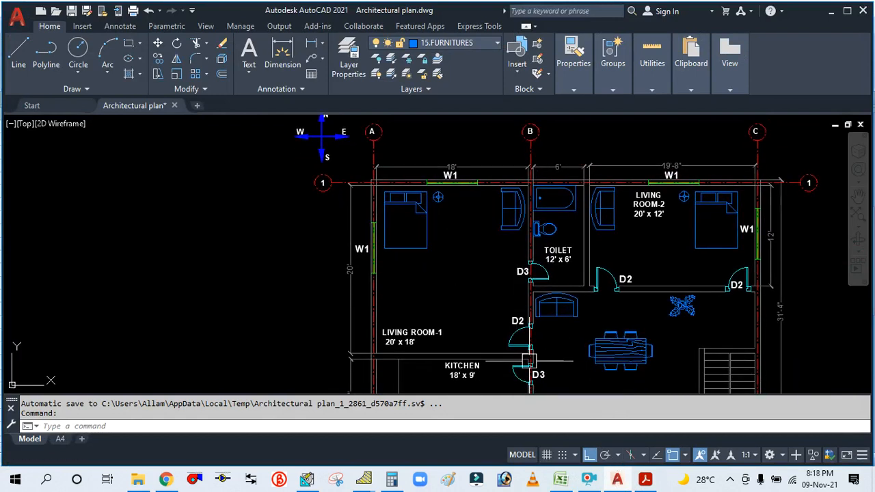
{"action": "scroll", "coordinate": [415, 203], "scroll_direction": "up", "scroll_amount": 2}
{"action": "scroll", "coordinate": [455, 198], "scroll_direction": "down", "scroll_amount": 2}
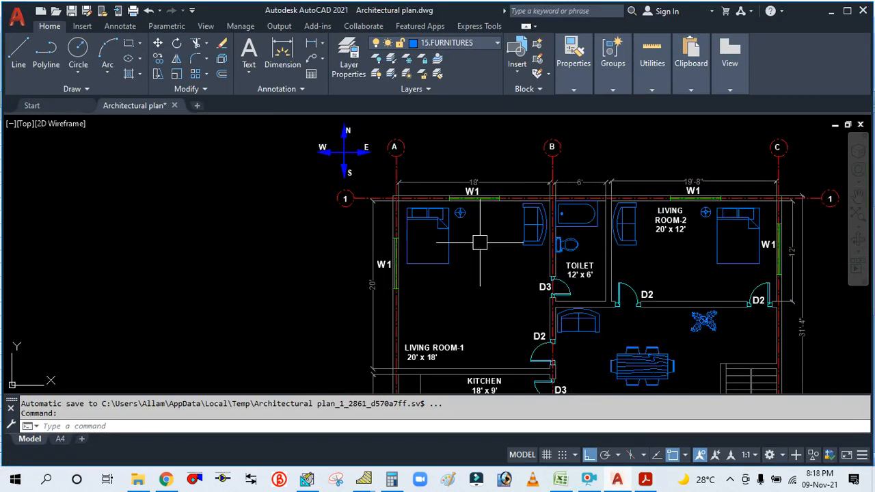
{"action": "scroll", "coordinate": [475, 223], "scroll_direction": "up", "scroll_amount": 2}
{"action": "left_click_drag", "start_coordinate": [486, 216], "coordinate": [398, 233]}
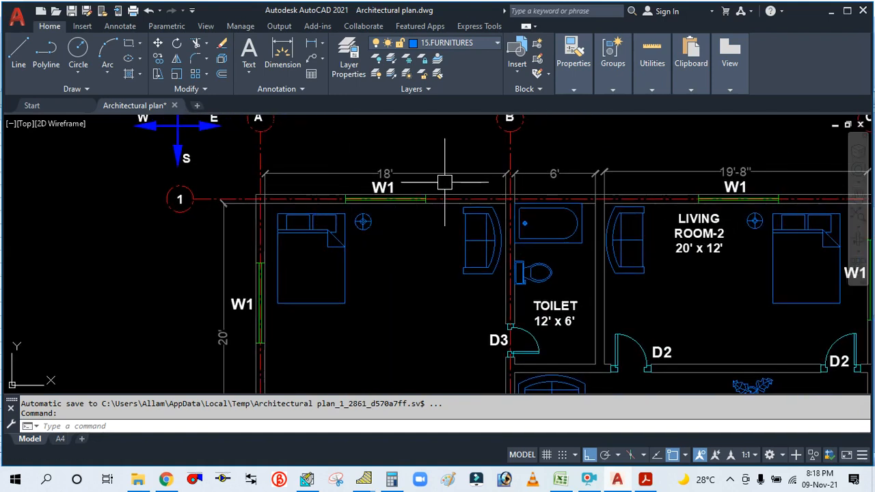
{"action": "mouse_move", "coordinate": [390, 229]}
{"action": "left_mouse_down"}
{"action": "mouse_move", "coordinate": [406, 261]}
{"action": "mouse_move", "coordinate": [429, 238]}
{"action": "left_mouse_up"}
{"action": "scroll", "coordinate": [427, 239], "scroll_direction": "down", "scroll_amount": 3}
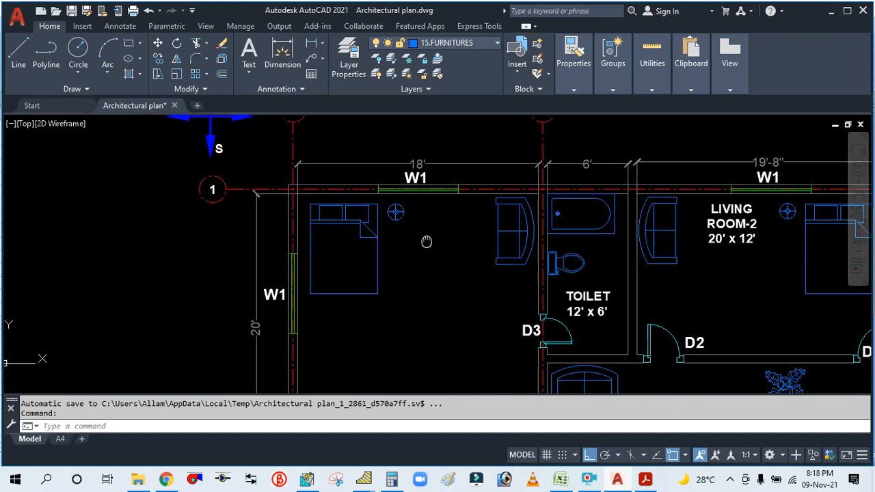
{"action": "scroll", "coordinate": [396, 347], "scroll_direction": "up", "scroll_amount": 2}
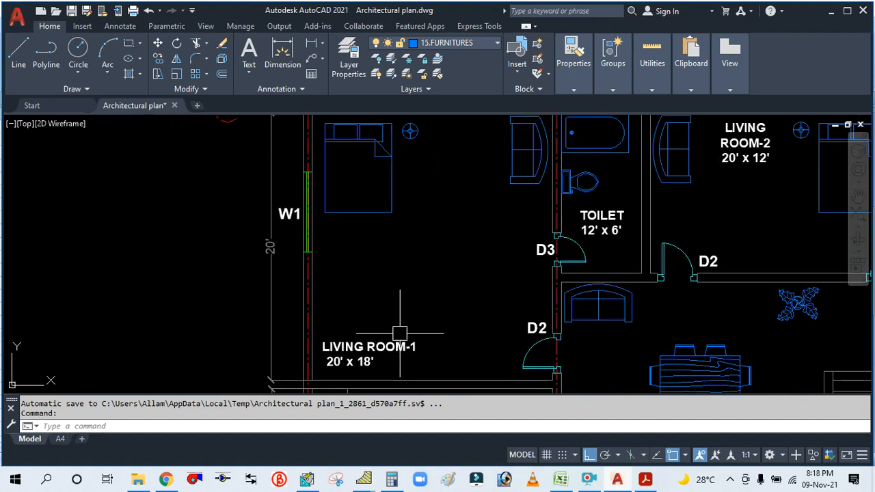
Step: Calculate Living Room-1's net north wall area with the calculator: 18 × 13, minus 24 for window W1
{"action": "scroll", "coordinate": [428, 280], "scroll_direction": "down", "scroll_amount": 2}
{"action": "left_click", "coordinate": [392, 478]}
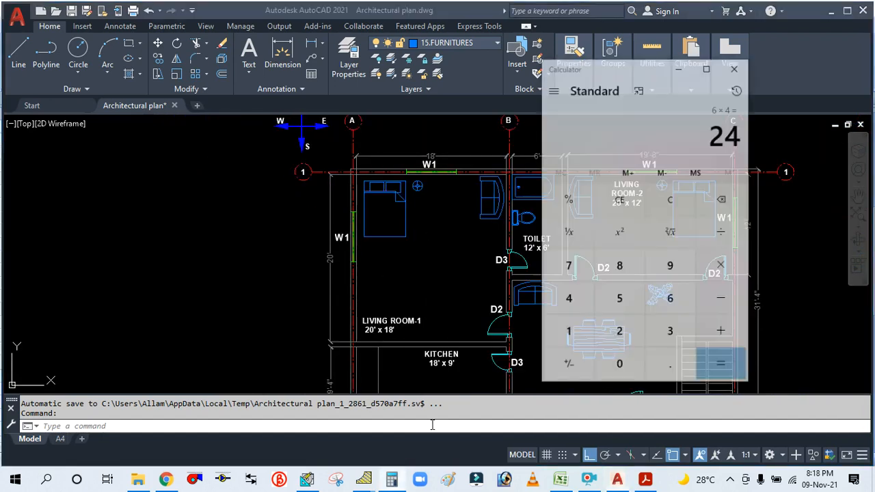
{"action": "left_click", "coordinate": [676, 189]}
{"action": "left_click", "coordinate": [562, 327]}
{"action": "left_click", "coordinate": [641, 239]}
{"action": "left_click", "coordinate": [742, 247]}
{"action": "left_click", "coordinate": [581, 318]}
{"action": "left_click", "coordinate": [699, 328]}
{"action": "left_click", "coordinate": [740, 349]}
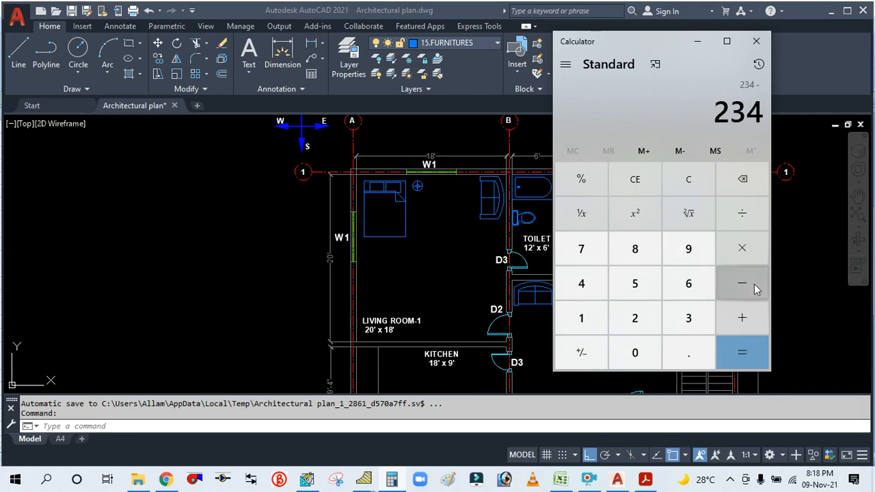
{"action": "left_click", "coordinate": [637, 319]}
{"action": "left_click", "coordinate": [596, 289]}
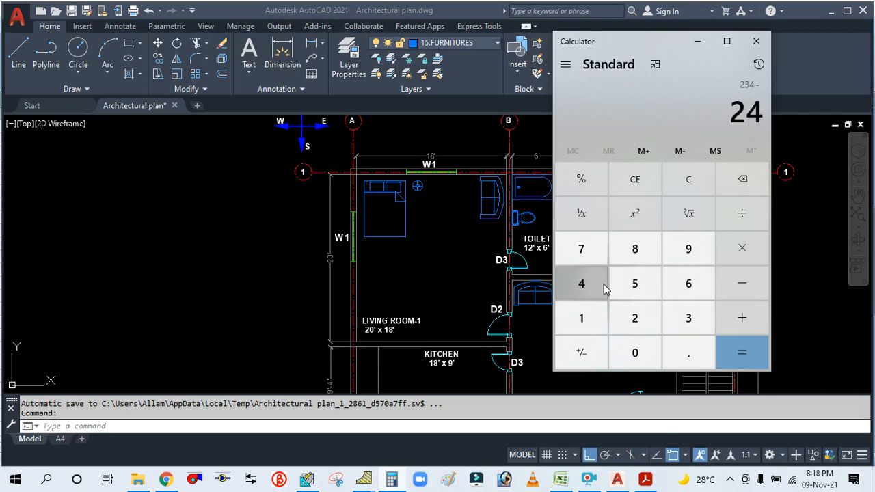
{"action": "left_click", "coordinate": [744, 352]}
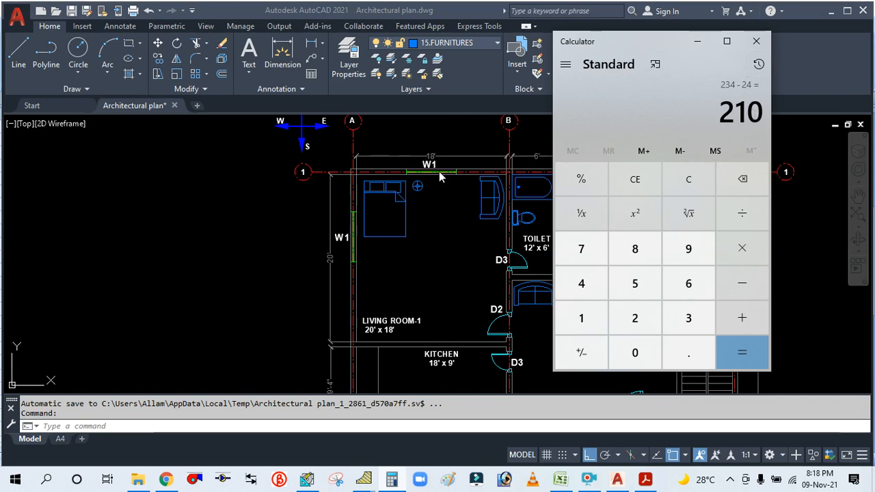
{"action": "left_click", "coordinate": [698, 41]}
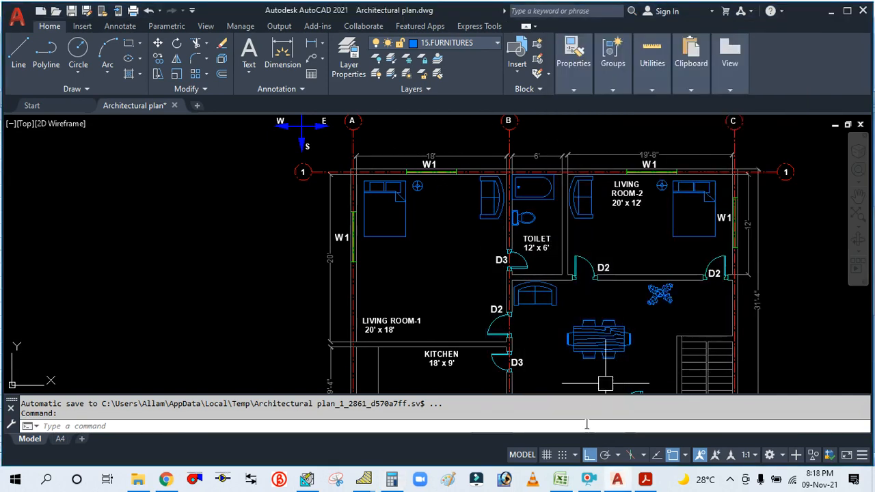
Step: Recheck the north wall on the AutoCAD plan and enter 210 as the Wall - N area in the E20 Excel sheet
{"action": "left_click", "coordinate": [561, 480]}
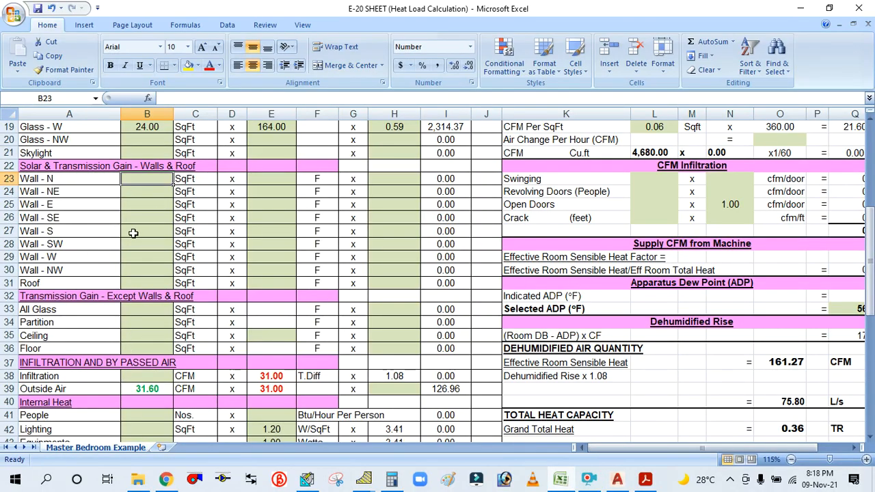
{"action": "key", "text": "alt+Tab"}
{"action": "scroll", "coordinate": [314, 198], "scroll_direction": "up", "scroll_amount": 2}
{"action": "mouse_move", "coordinate": [323, 202]}
{"action": "left_mouse_down"}
{"action": "mouse_move", "coordinate": [322, 303]}
{"action": "mouse_move", "coordinate": [315, 263]}
{"action": "left_mouse_up"}
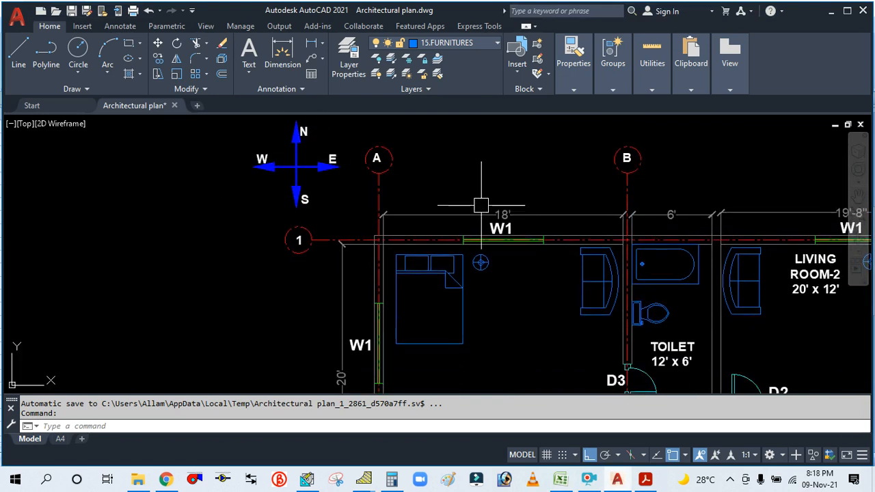
{"action": "left_click", "coordinate": [620, 483]}
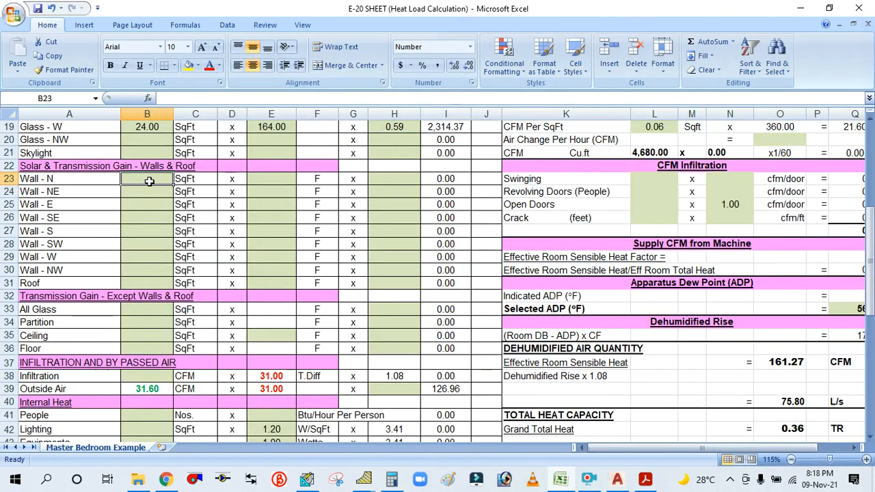
{"action": "left_click", "coordinate": [392, 481]}
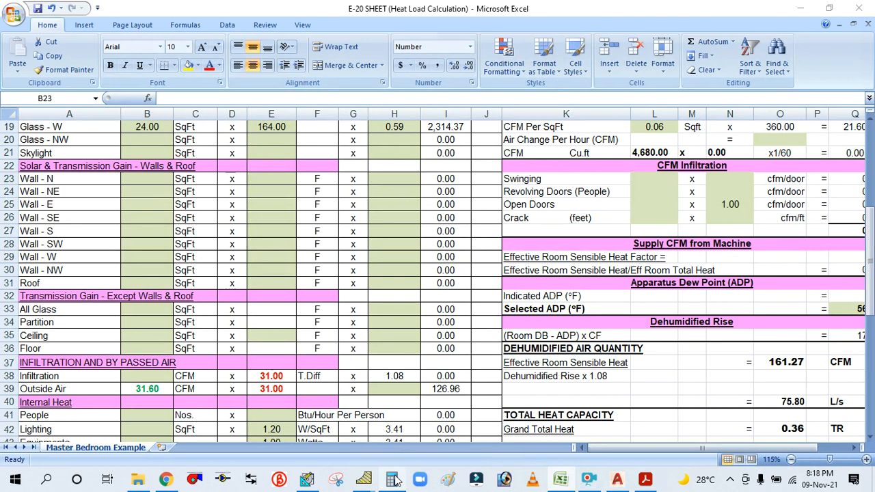
{"action": "left_click", "coordinate": [393, 481]}
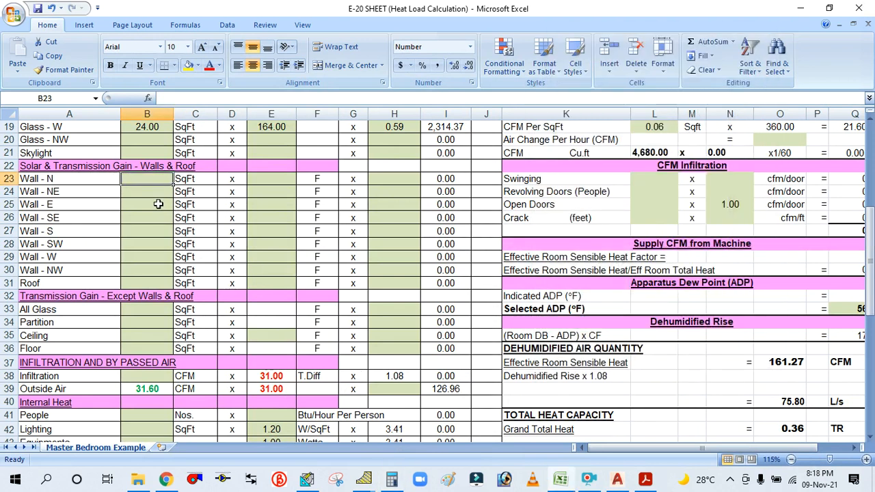
{"action": "type", "text": "210"}
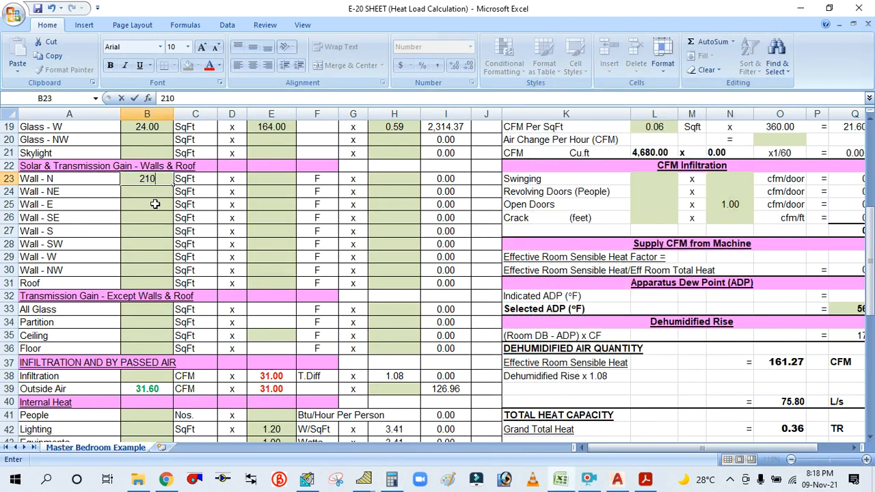
{"action": "left_click", "coordinate": [155, 204]}
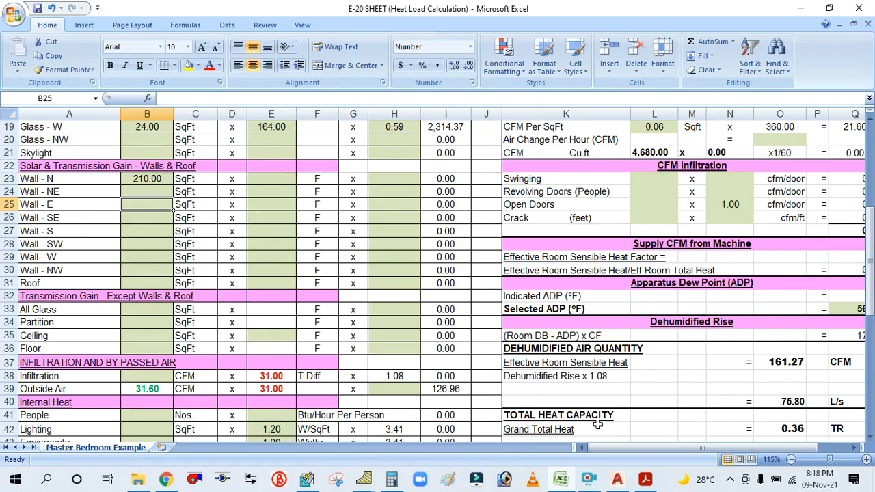
Step: Check Living Room-1's west wall on the AutoCAD plan and calculate its gross area as 20 × 13 with the calculator
{"action": "left_click", "coordinate": [618, 481]}
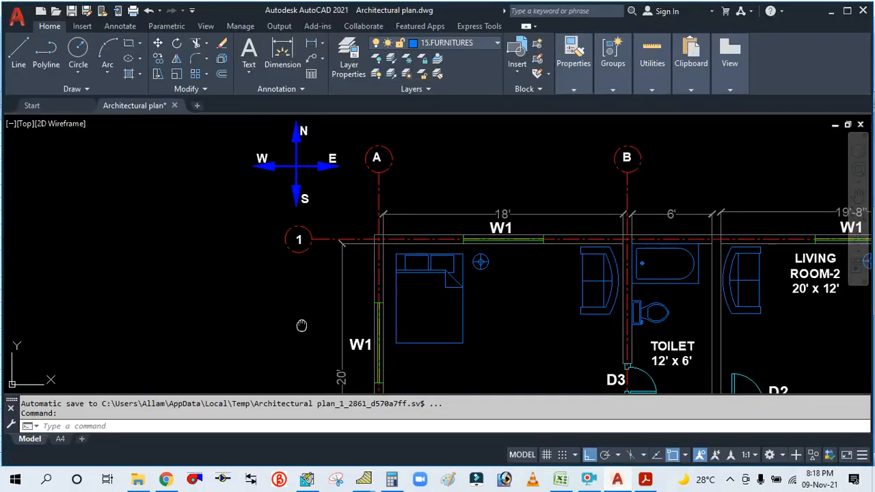
{"action": "scroll", "coordinate": [301, 325], "scroll_direction": "down", "scroll_amount": 1}
{"action": "scroll", "coordinate": [347, 242], "scroll_direction": "up", "scroll_amount": 1}
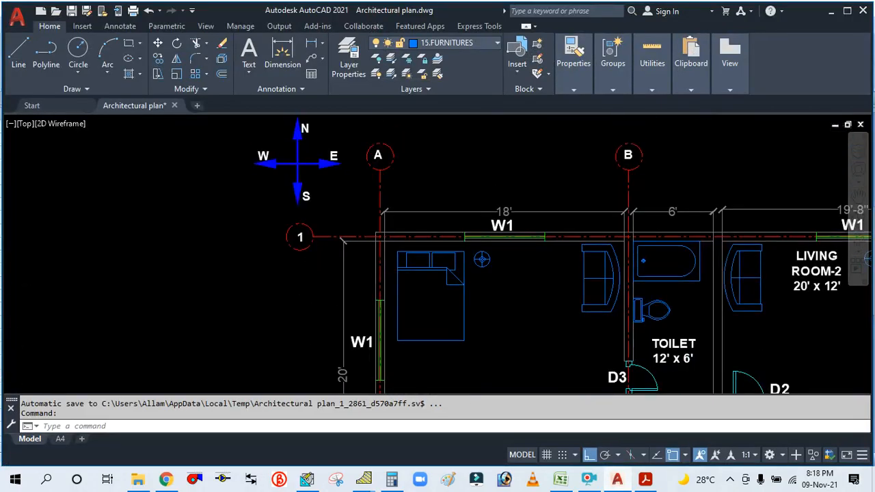
{"action": "left_click_drag", "start_coordinate": [501, 332], "coordinate": [459, 201]}
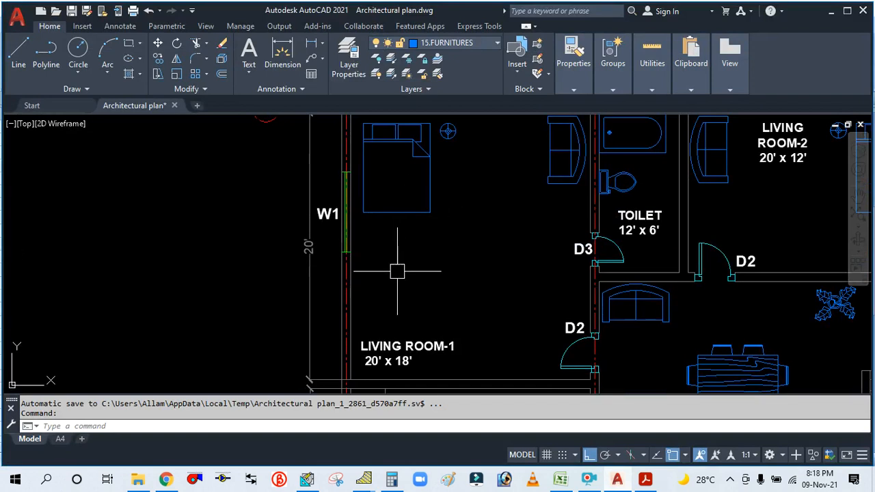
{"action": "left_click", "coordinate": [391, 480]}
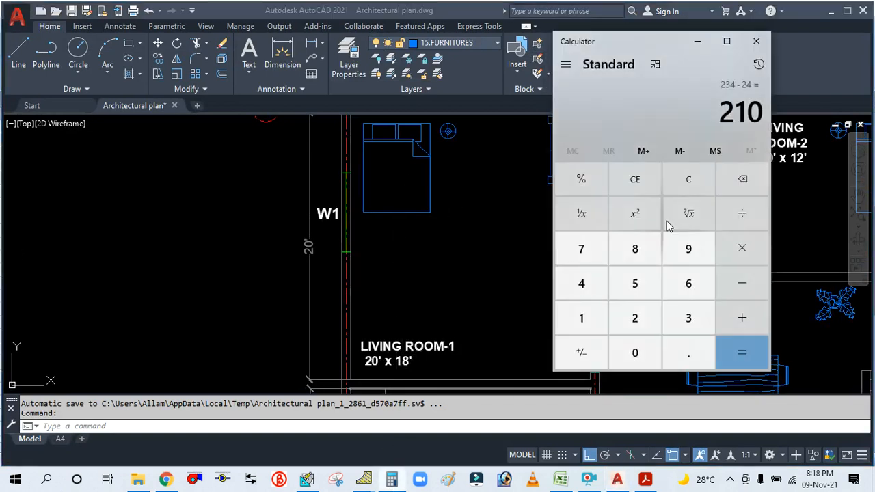
{"action": "left_click", "coordinate": [685, 181]}
{"action": "left_click", "coordinate": [635, 318]}
{"action": "left_click", "coordinate": [625, 351]}
{"action": "left_click", "coordinate": [739, 252]}
{"action": "left_click", "coordinate": [573, 328]}
{"action": "left_click", "coordinate": [690, 319]}
{"action": "left_click", "coordinate": [748, 353]}
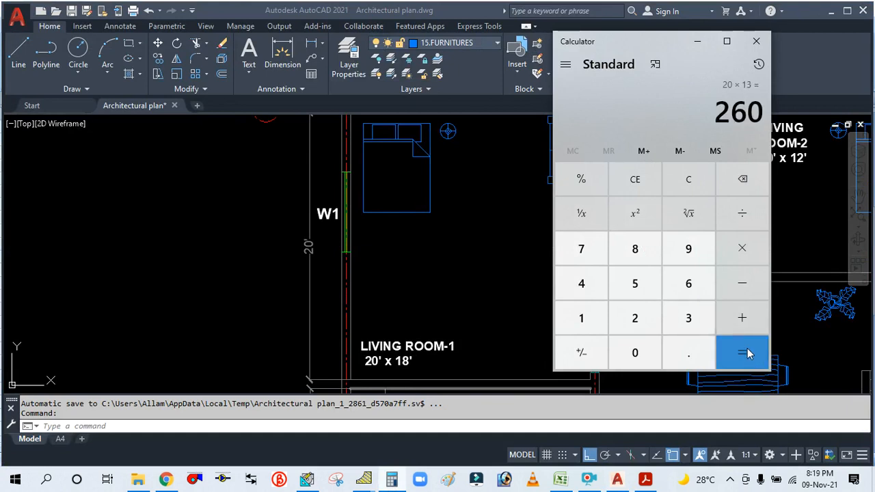
Step: Subtract 24 for window W1 from the gross west wall area in the calculator
{"action": "left_click", "coordinate": [742, 283]}
{"action": "left_click", "coordinate": [630, 327]}
{"action": "left_click", "coordinate": [601, 289]}
{"action": "left_click", "coordinate": [734, 351]}
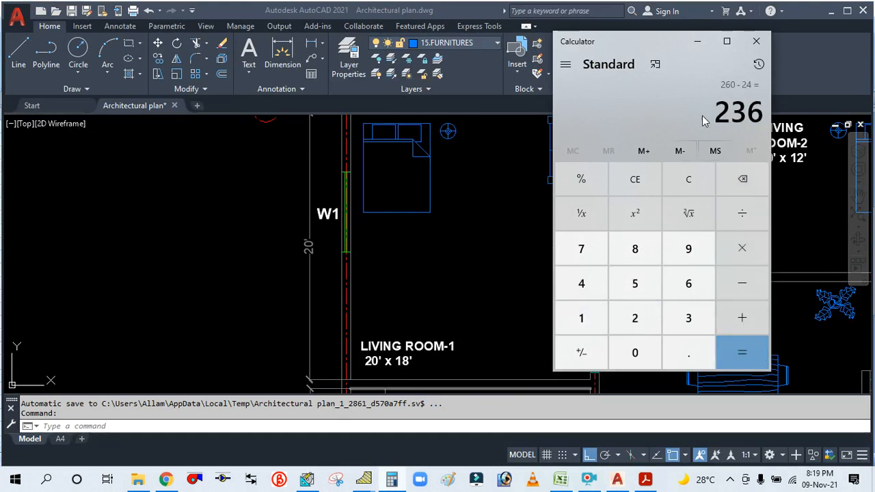
{"action": "left_click", "coordinate": [698, 41]}
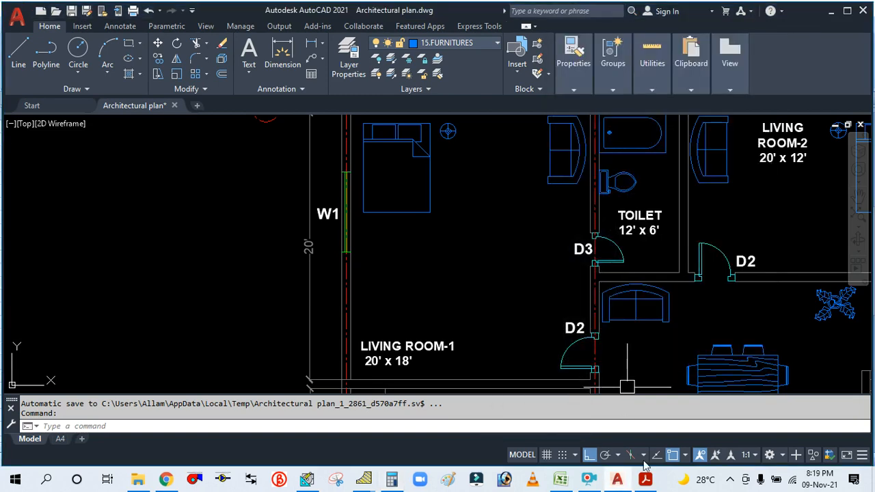
Step: Return to the E20 Excel sheet and enter 236 as the Wall - W area
{"action": "mouse_move", "coordinate": [424, 250]}
{"action": "left_mouse_down"}
{"action": "mouse_move", "coordinate": [455, 361]}
{"action": "mouse_move", "coordinate": [446, 232]}
{"action": "left_mouse_up"}
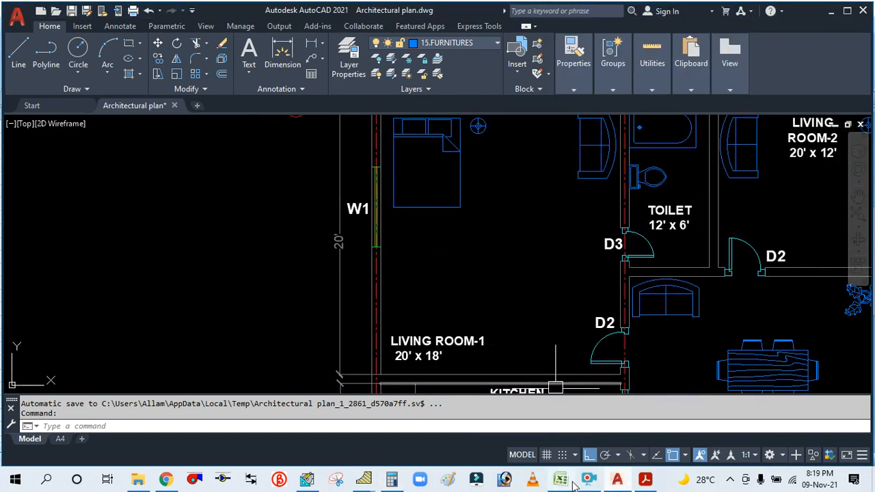
{"action": "left_click", "coordinate": [397, 484]}
{"action": "left_click", "coordinate": [397, 484]}
{"action": "left_click", "coordinate": [561, 479]}
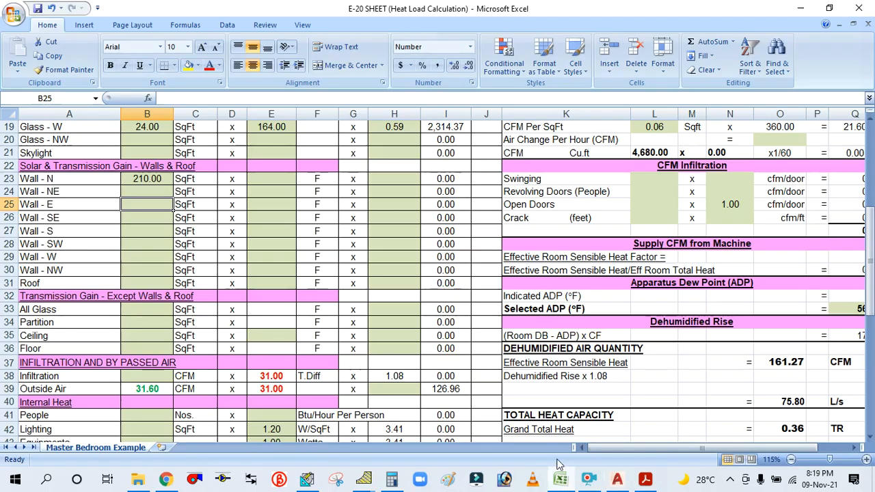
{"action": "left_click", "coordinate": [142, 260]}
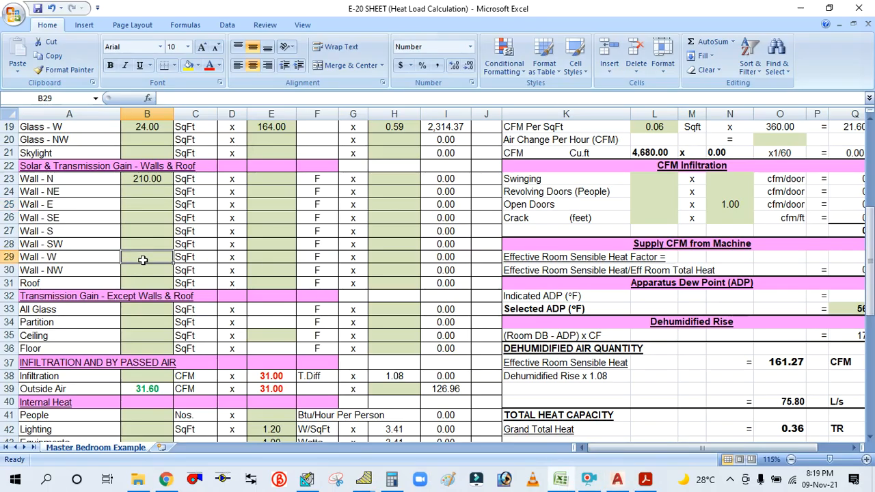
{"action": "type", "text": "236"}
{"action": "left_click", "coordinate": [145, 236]}
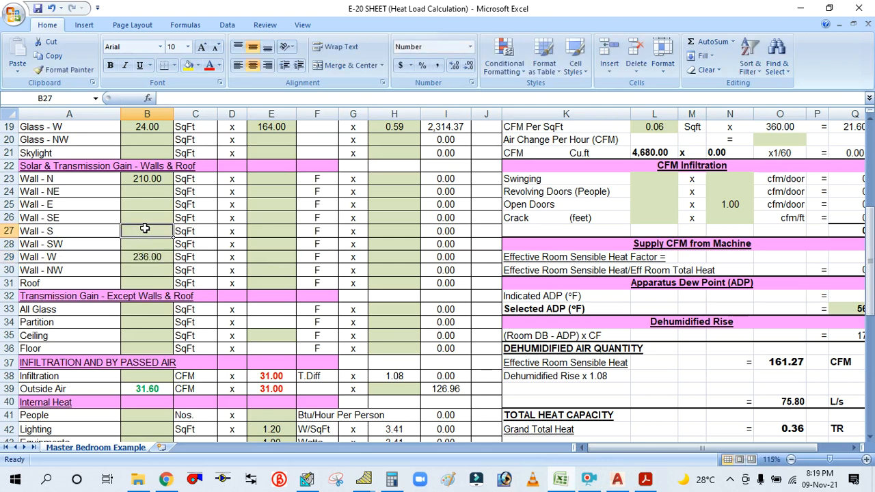
Step: Select the Wall - N U-factor cell and open the U-Factor Sheet. Building 802 workbook from the E20 (English) folder in HVAC file
{"action": "left_click", "coordinate": [391, 180]}
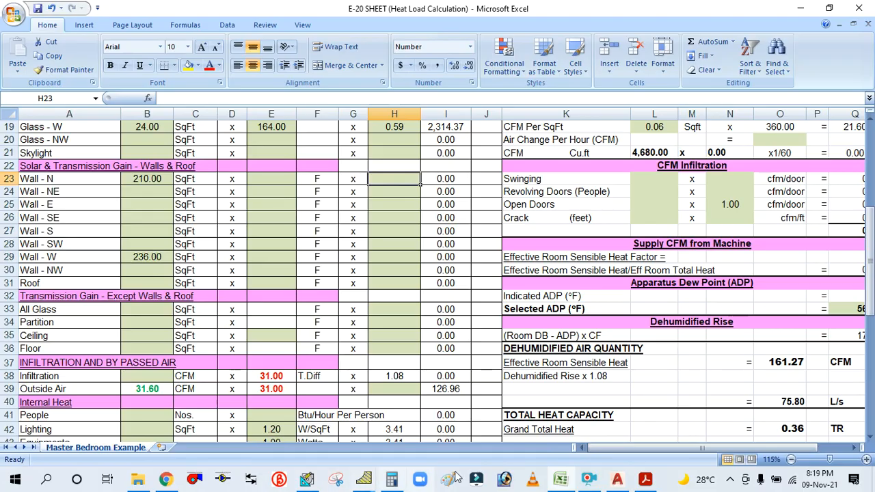
{"action": "left_click", "coordinate": [561, 479]}
{"action": "left_click", "coordinate": [561, 479]}
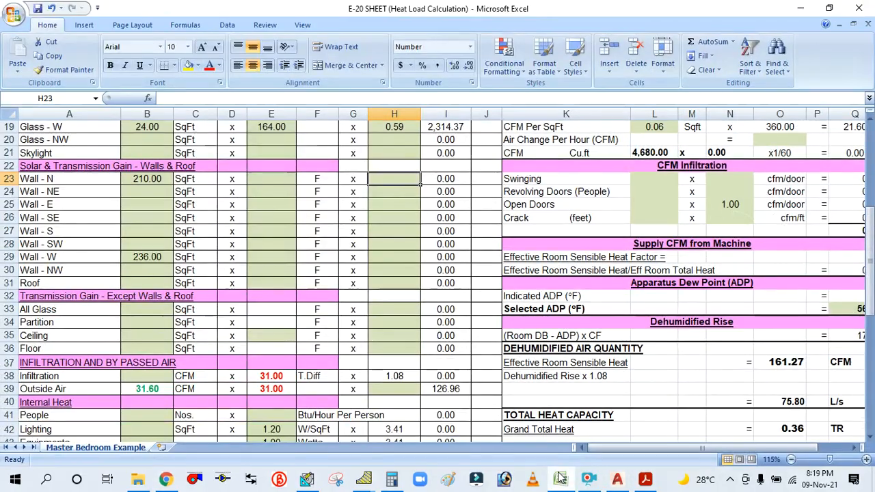
{"action": "left_click", "coordinate": [618, 479]}
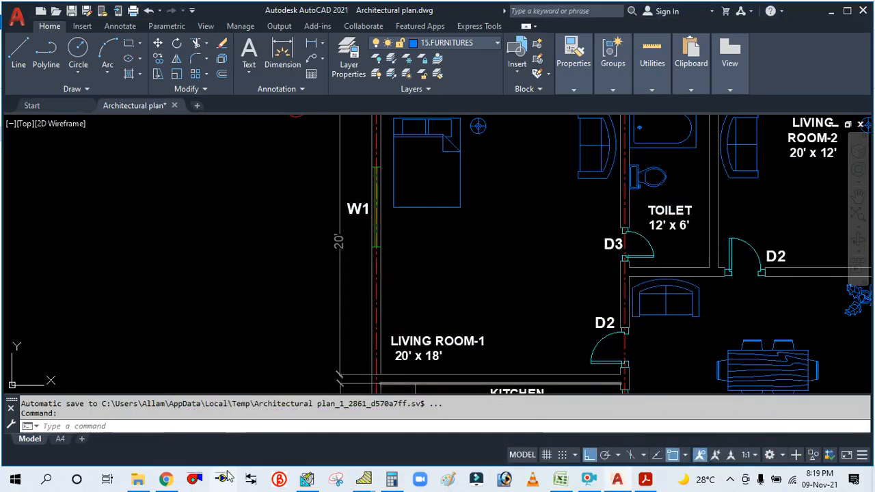
{"action": "left_click", "coordinate": [144, 482]}
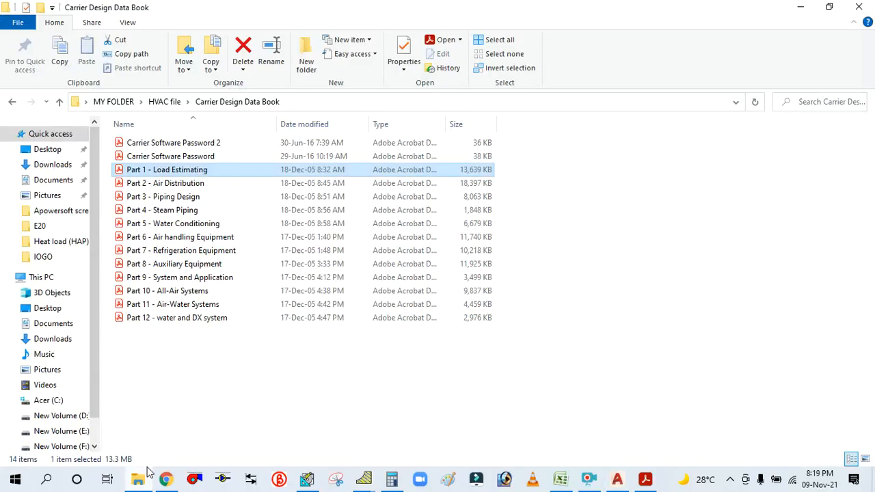
{"action": "left_click", "coordinate": [61, 102]}
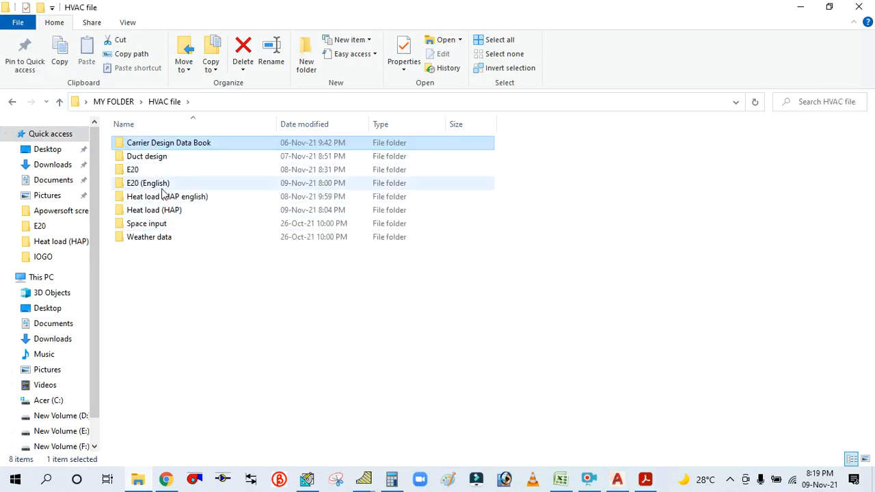
{"action": "double_click", "coordinate": [162, 188]}
{"action": "left_click", "coordinate": [152, 157]}
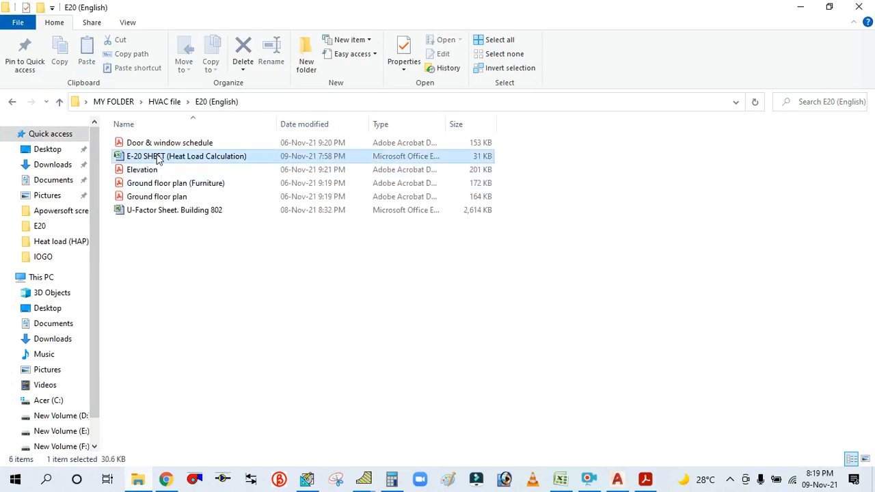
{"action": "left_click", "coordinate": [147, 211]}
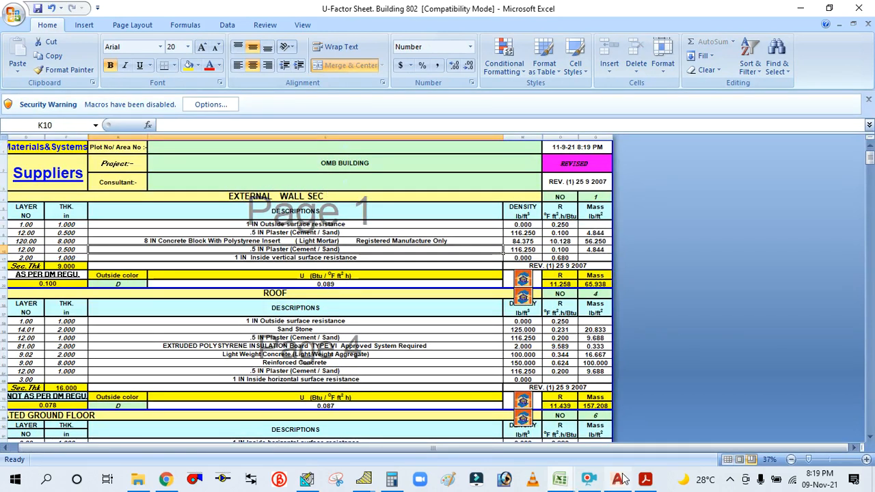
Step: Switch to the E-20 SHEET workbook, enter 0.089 as the Wall - N factor in H23 and copy it to the Wall - W row
{"action": "mouse_move", "coordinate": [559, 478]}
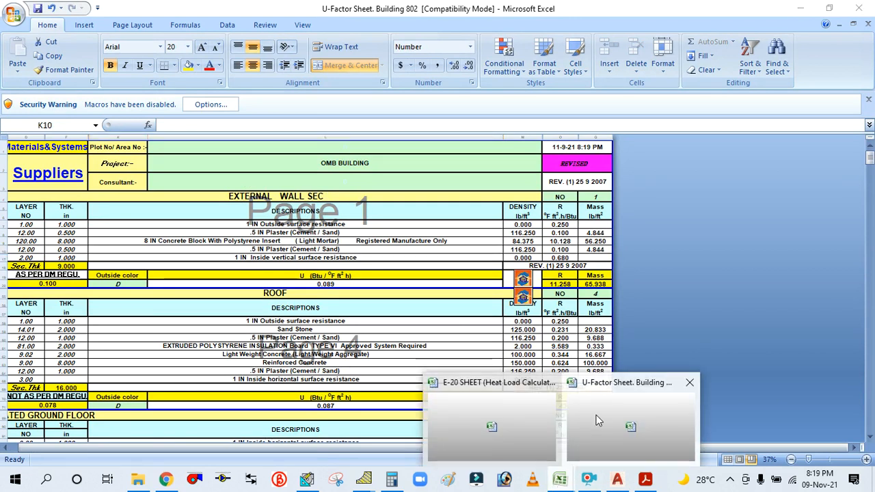
{"action": "left_click", "coordinate": [513, 413]}
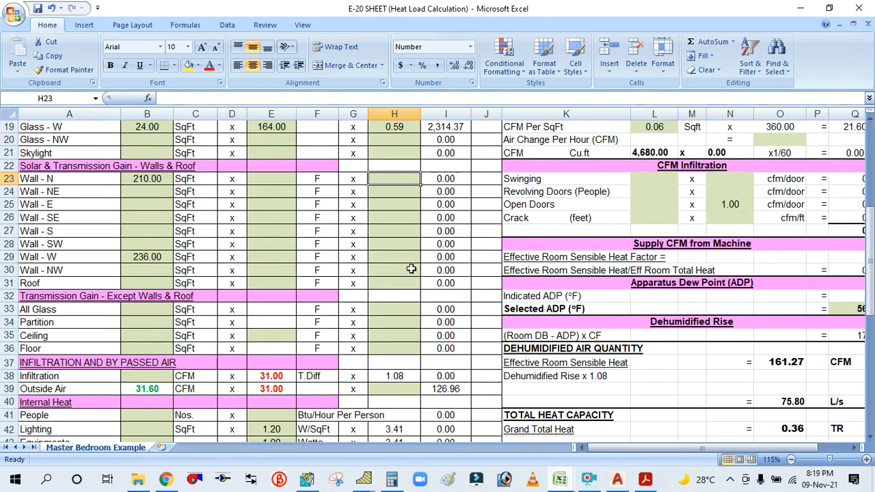
{"action": "type", "text": "0.089"}
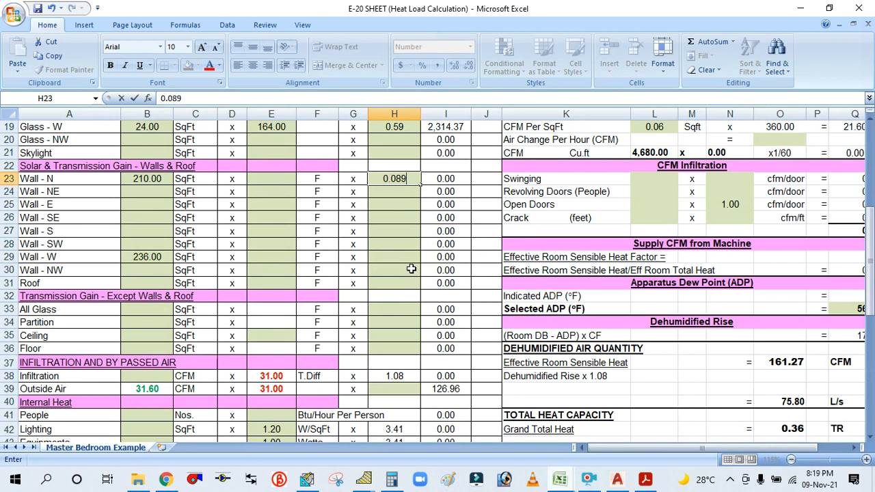
{"action": "left_click", "coordinate": [411, 270]}
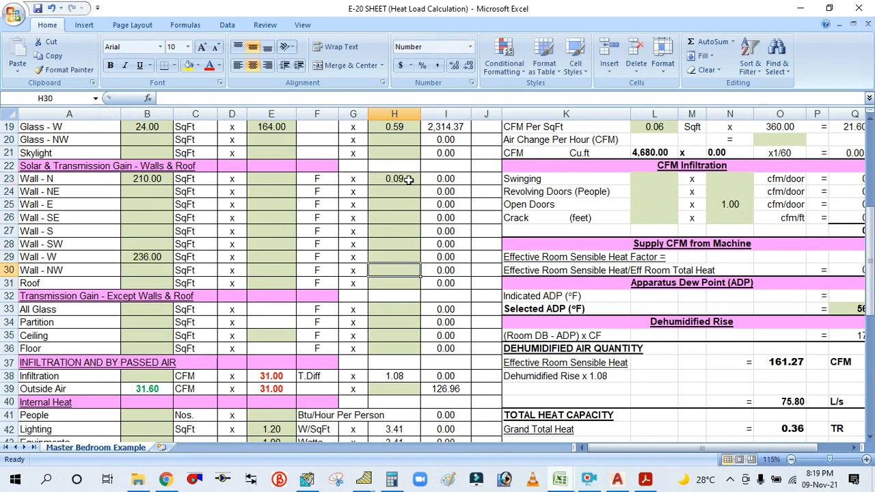
{"action": "left_click", "coordinate": [385, 178]}
{"action": "key", "text": "ctrl+c"}
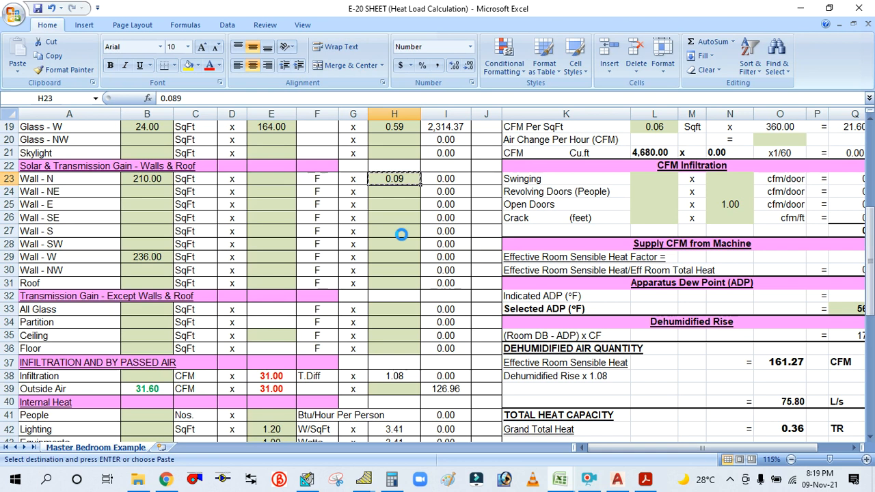
{"action": "left_click", "coordinate": [385, 255]}
{"action": "key", "text": "ctrl+v"}
Step: Select E23, then switch to the Load Estimating PDF in Acrobat Reader and search pages 50 to 75 for the walls' equivalent temperature difference table
{"action": "left_click", "coordinate": [261, 178]}
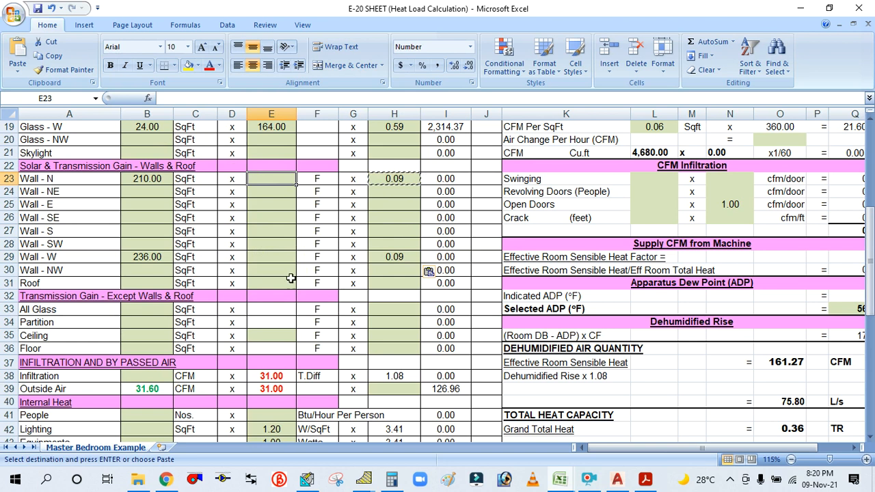
{"action": "left_click", "coordinate": [647, 481]}
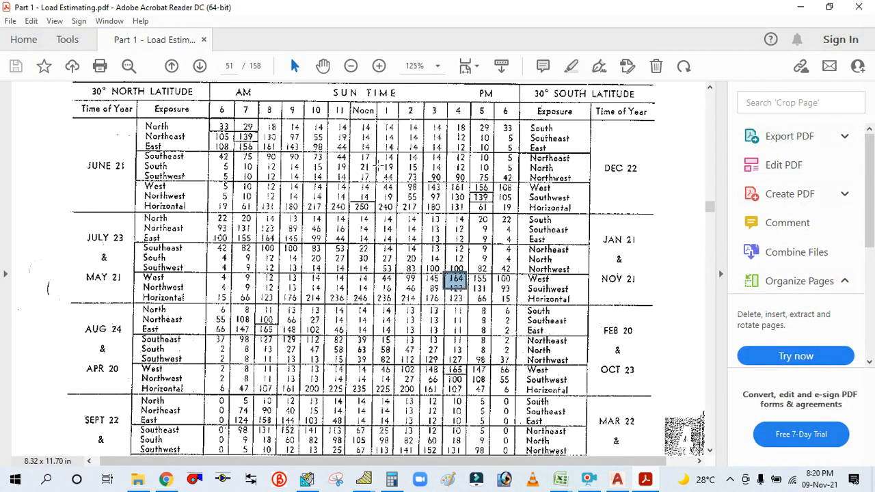
{"action": "scroll", "coordinate": [378, 166], "scroll_direction": "up", "scroll_amount": 15}
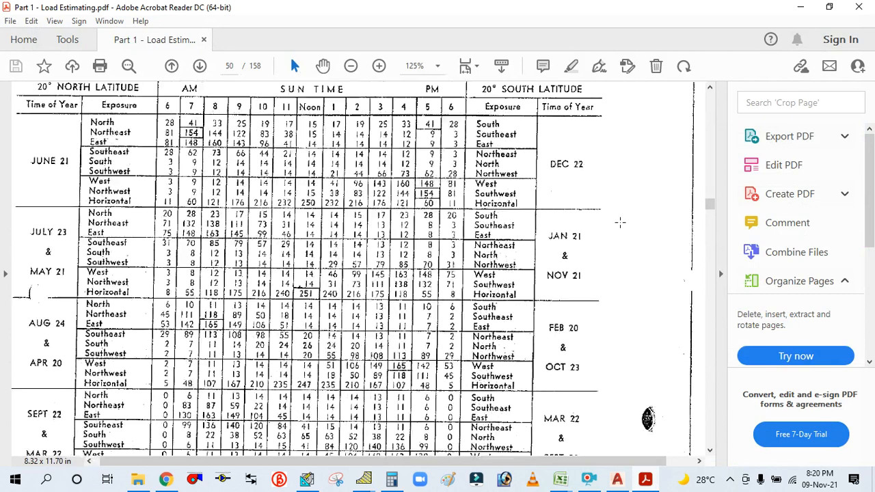
{"action": "scroll", "coordinate": [619, 222], "scroll_direction": "up", "scroll_amount": 6}
{"action": "scroll", "coordinate": [620, 222], "scroll_direction": "down", "scroll_amount": 3}
{"action": "scroll", "coordinate": [601, 226], "scroll_direction": "down", "scroll_amount": 10}
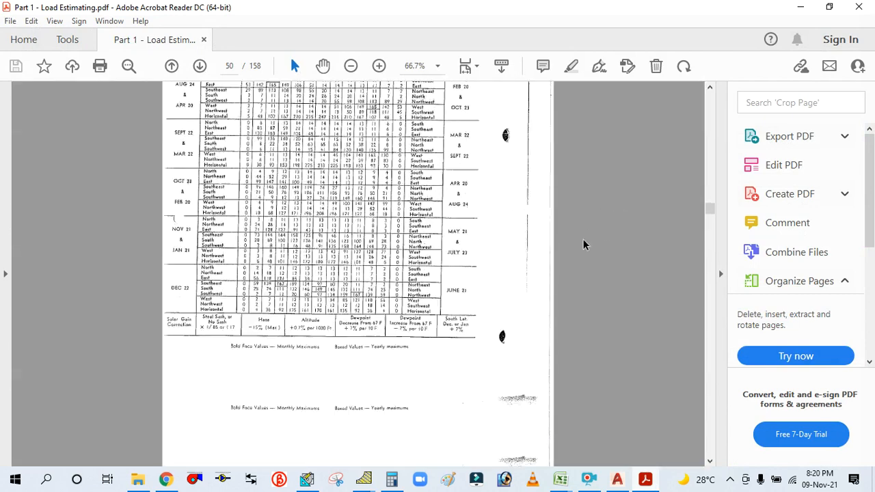
{"action": "left_click_drag", "start_coordinate": [712, 210], "coordinate": [711, 251]}
{"action": "scroll", "coordinate": [409, 249], "scroll_direction": "down", "scroll_amount": 8}
{"action": "scroll", "coordinate": [409, 249], "scroll_direction": "down", "scroll_amount": 8}
{"action": "scroll", "coordinate": [487, 263], "scroll_direction": "down", "scroll_amount": 4}
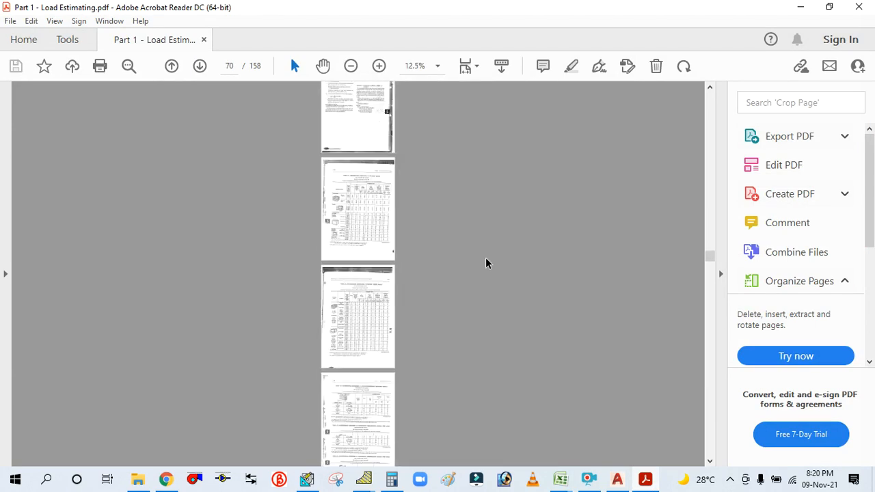
{"action": "scroll", "coordinate": [361, 216], "scroll_direction": "up", "scroll_amount": 5}
{"action": "scroll", "coordinate": [360, 217], "scroll_direction": "down", "scroll_amount": 6}
{"action": "scroll", "coordinate": [360, 218], "scroll_direction": "down", "scroll_amount": 2}
{"action": "scroll", "coordinate": [369, 345], "scroll_direction": "down", "scroll_amount": 2}
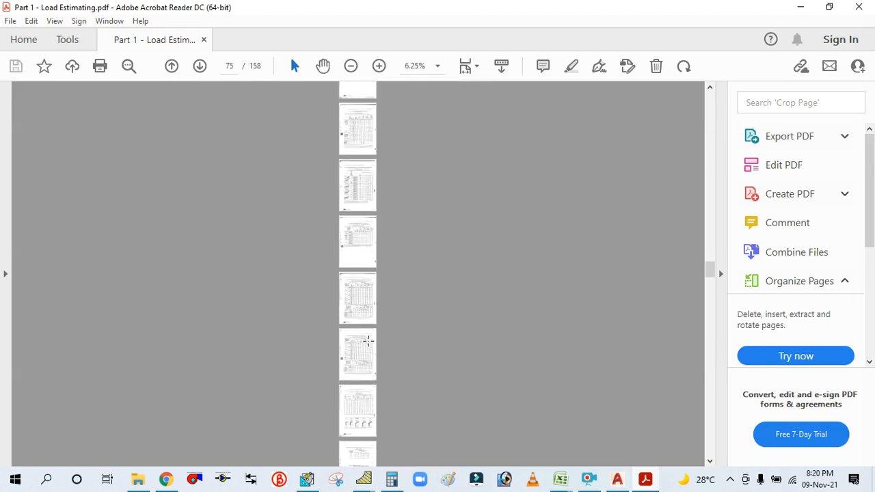
{"action": "scroll", "coordinate": [366, 295], "scroll_direction": "up", "scroll_amount": 6}
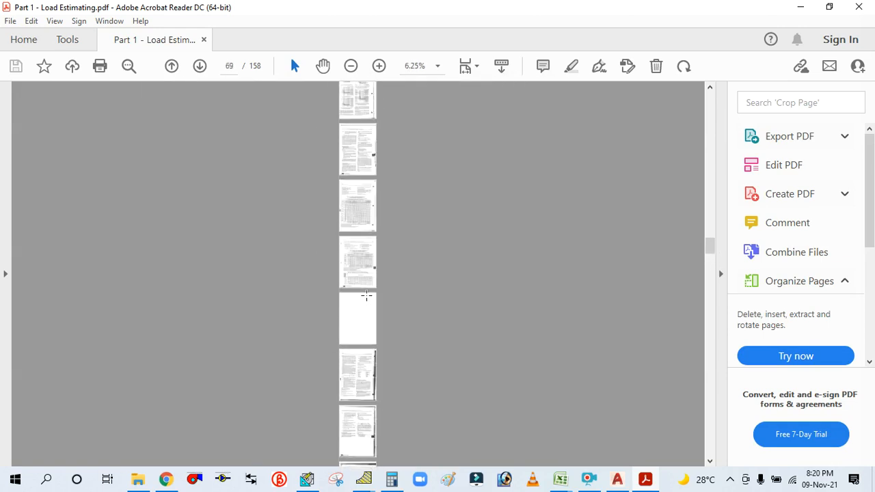
{"action": "scroll", "coordinate": [366, 295], "scroll_direction": "up", "scroll_amount": 6}
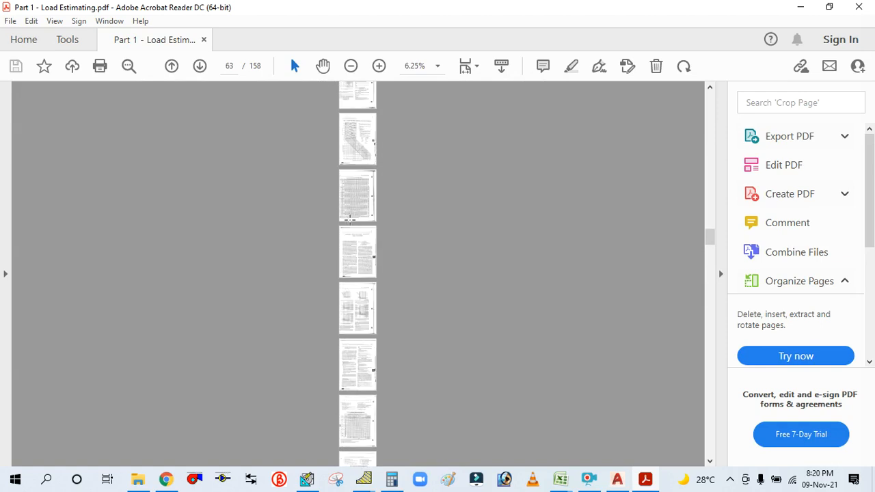
{"action": "scroll", "coordinate": [398, 264], "scroll_direction": "up", "scroll_amount": 2}
{"action": "scroll", "coordinate": [351, 266], "scroll_direction": "up", "scroll_amount": 6}
{"action": "scroll", "coordinate": [397, 278], "scroll_direction": "down", "scroll_amount": 1}
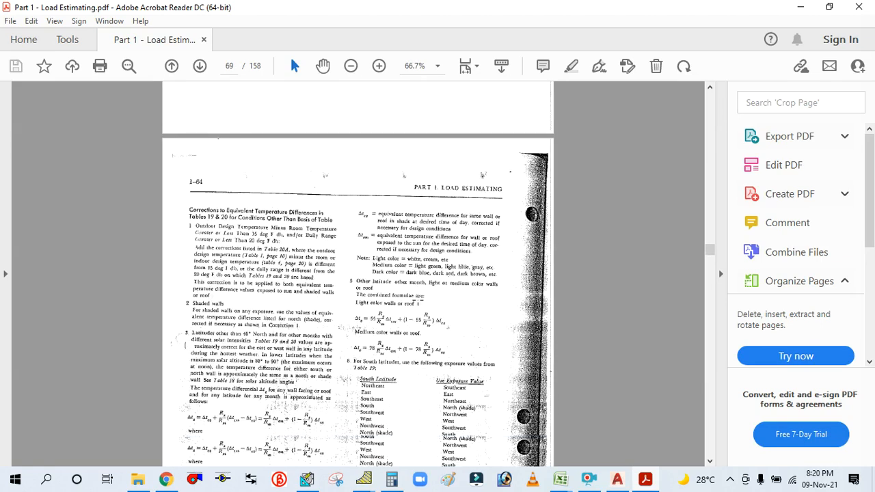
{"action": "scroll", "coordinate": [574, 279], "scroll_direction": "down", "scroll_amount": 3}
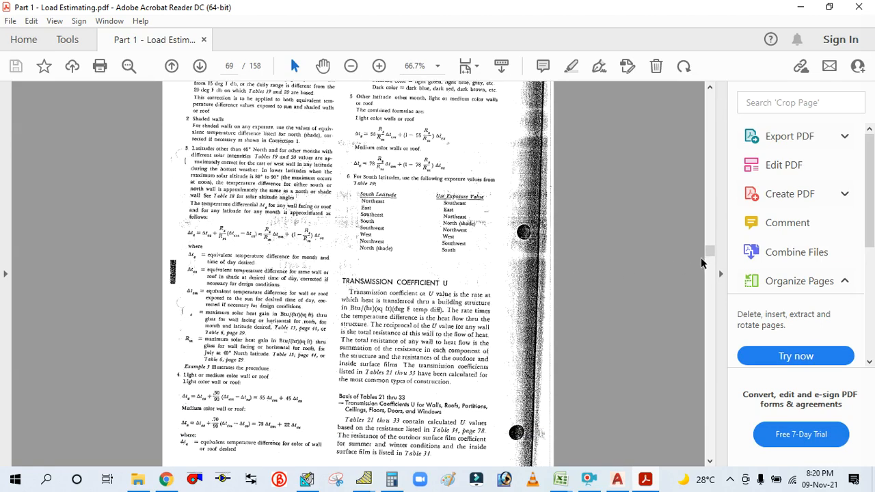
Step: Look through the later chapters up to page 133, including the infiltration tables, for the wall temperature difference table
{"action": "left_click_drag", "start_coordinate": [711, 249], "coordinate": [712, 271]}
{"action": "left_click_drag", "start_coordinate": [711, 286], "coordinate": [718, 402]}
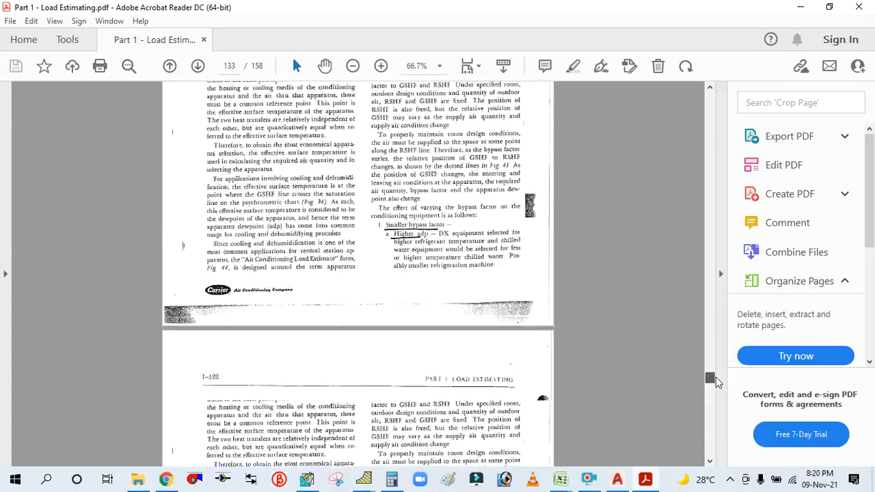
{"action": "left_click_drag", "start_coordinate": [715, 364], "coordinate": [723, 311]}
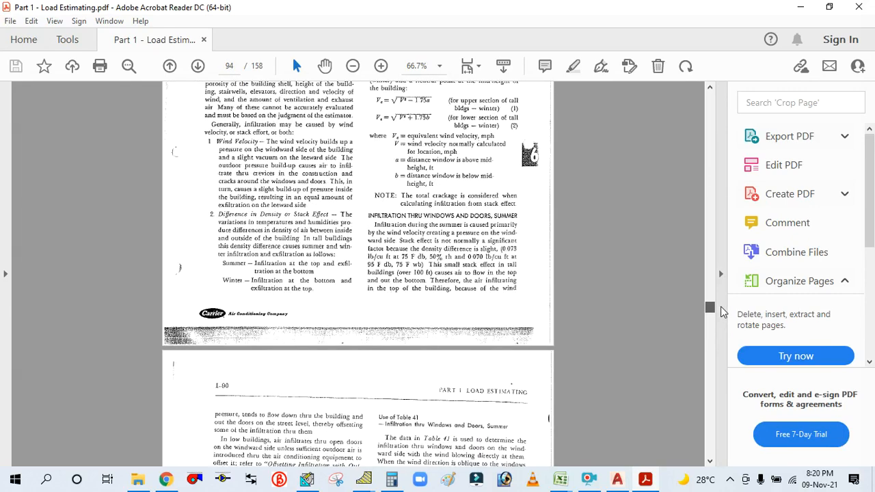
{"action": "scroll", "coordinate": [552, 264], "scroll_direction": "down", "scroll_amount": 1}
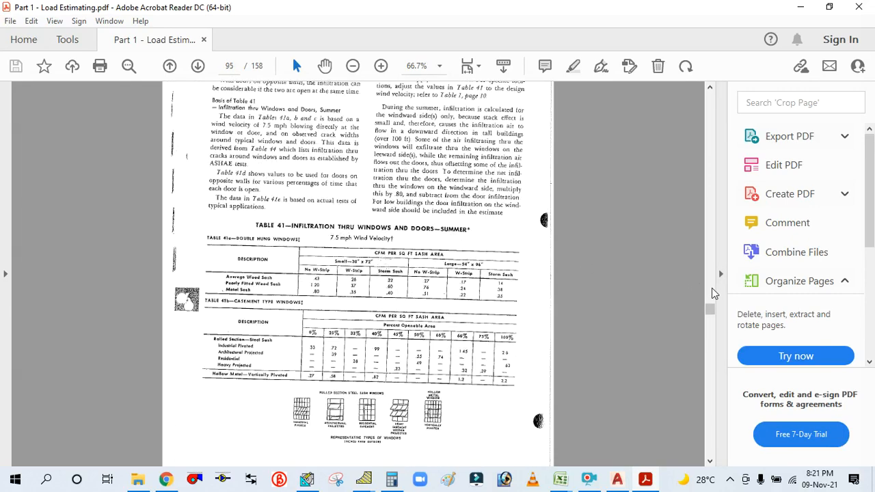
{"action": "left_click_drag", "start_coordinate": [710, 309], "coordinate": [731, 224]}
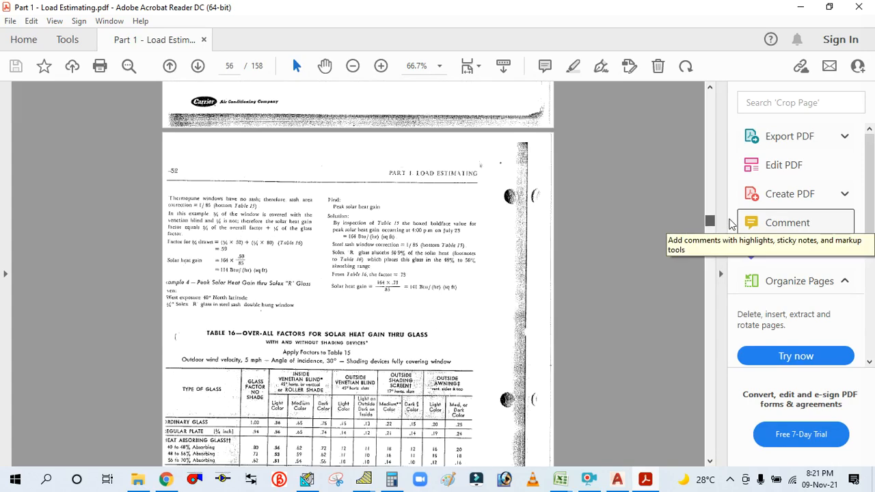
Step: Look back through the solar heat gain, storage load factor and outdoor design condition tables, down to page 20
{"action": "scroll", "coordinate": [605, 241], "scroll_direction": "up", "scroll_amount": 10}
{"action": "scroll", "coordinate": [605, 241], "scroll_direction": "up", "scroll_amount": 20}
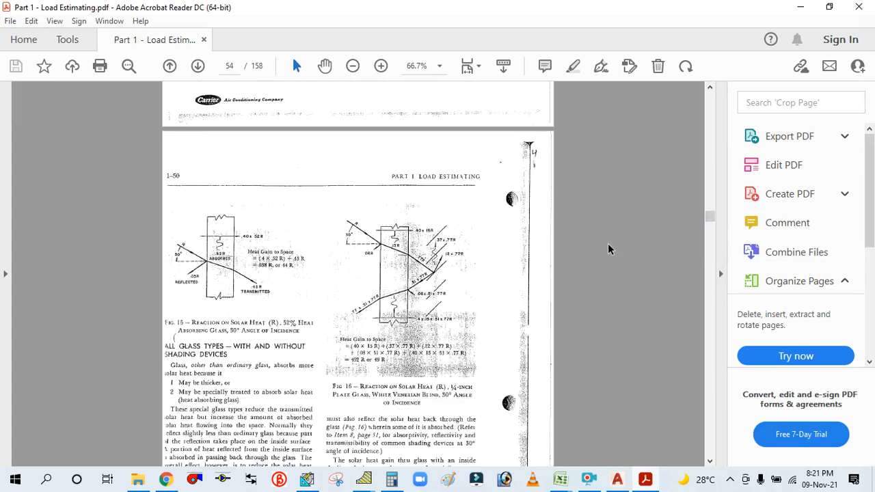
{"action": "scroll", "coordinate": [613, 241], "scroll_direction": "up", "scroll_amount": 1}
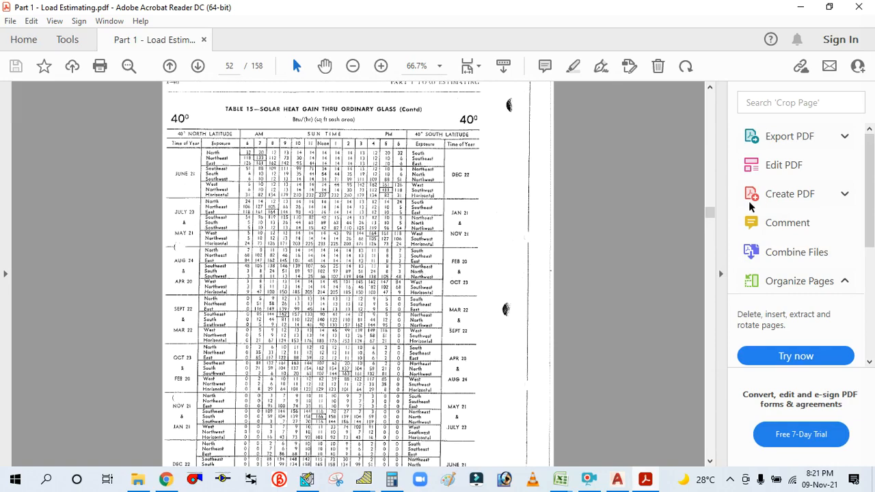
{"action": "left_click_drag", "start_coordinate": [710, 213], "coordinate": [718, 185]}
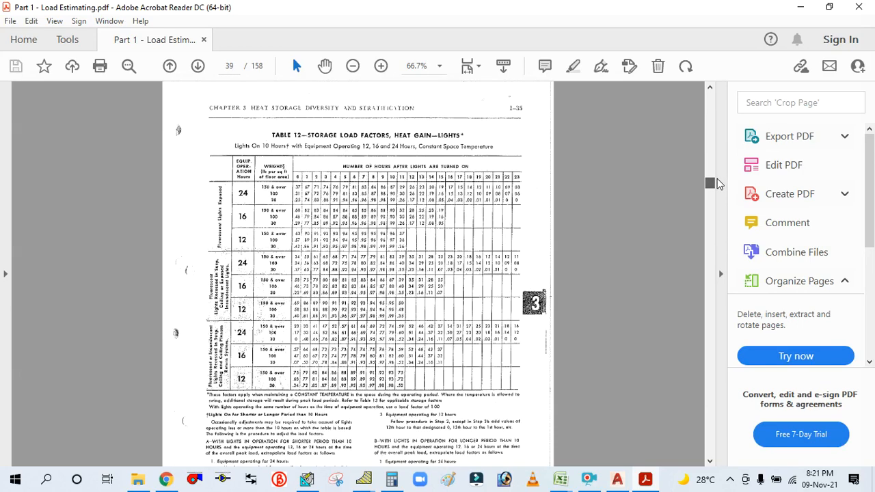
{"action": "scroll", "coordinate": [467, 255], "scroll_direction": "down", "scroll_amount": 6}
{"action": "scroll", "coordinate": [467, 255], "scroll_direction": "down", "scroll_amount": 6}
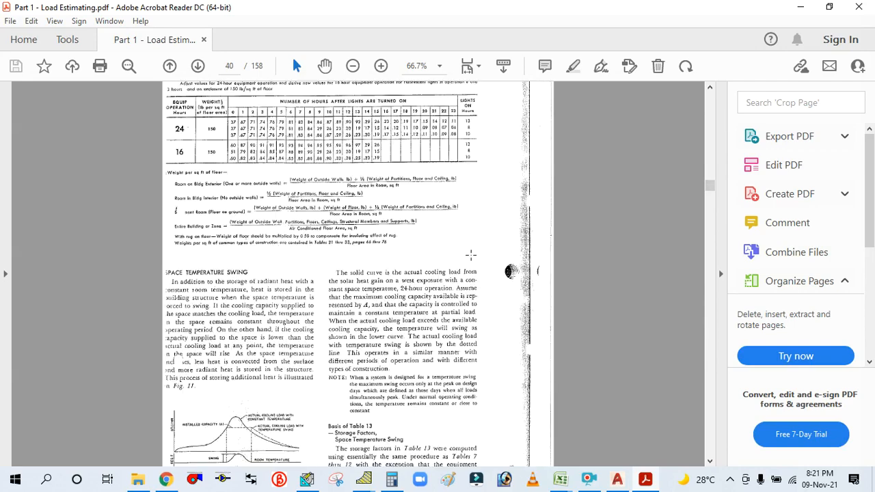
{"action": "scroll", "coordinate": [470, 254], "scroll_direction": "up", "scroll_amount": 10}
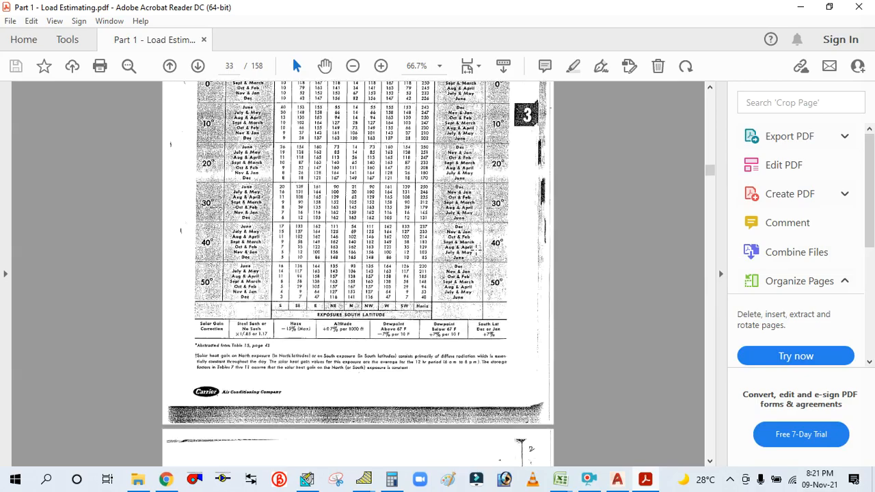
{"action": "scroll", "coordinate": [476, 251], "scroll_direction": "up", "scroll_amount": 5}
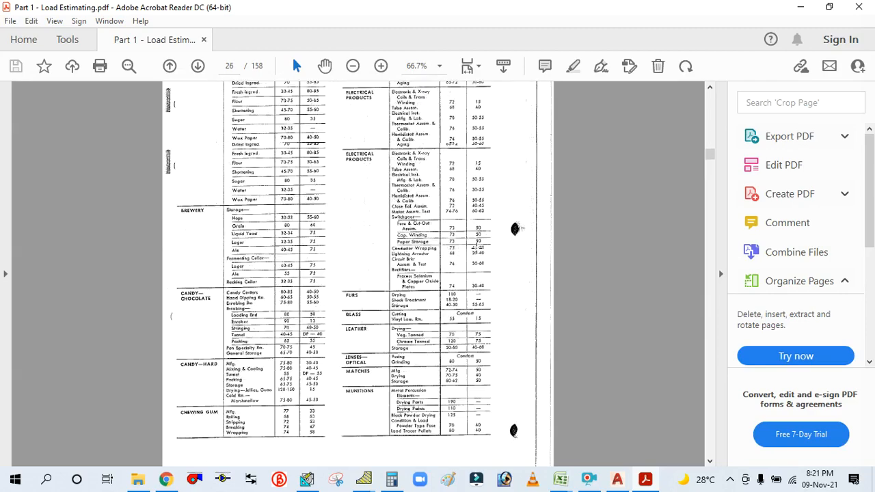
{"action": "scroll", "coordinate": [477, 250], "scroll_direction": "up", "scroll_amount": 10}
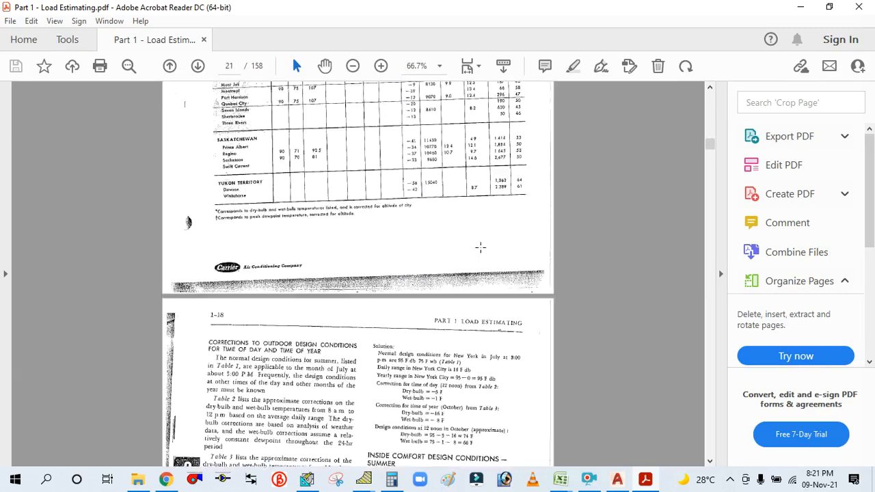
{"action": "scroll", "coordinate": [483, 246], "scroll_direction": "up", "scroll_amount": 10}
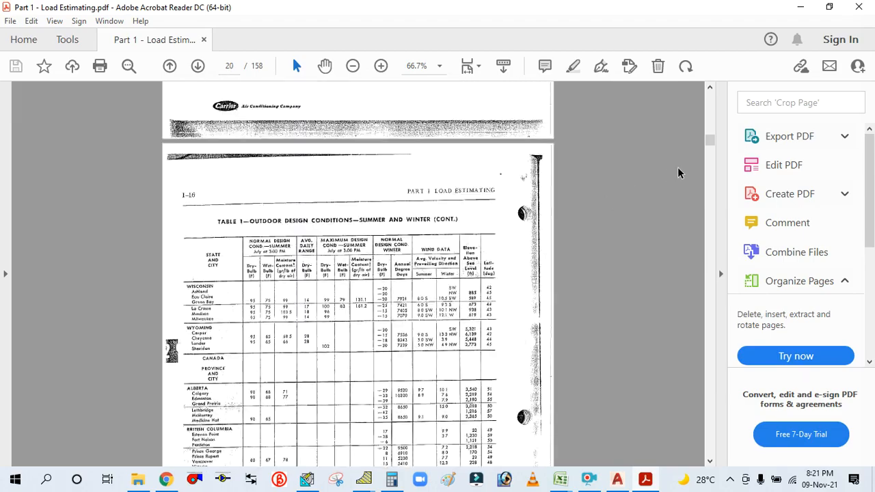
Step: Find Table 19, Equivalent Temperature Difference for sunlit and shaded walls, on page 66 and enlarge it to 100%
{"action": "left_click_drag", "start_coordinate": [711, 132], "coordinate": [713, 201]}
{"action": "scroll", "coordinate": [516, 277], "scroll_direction": "down", "scroll_amount": 10}
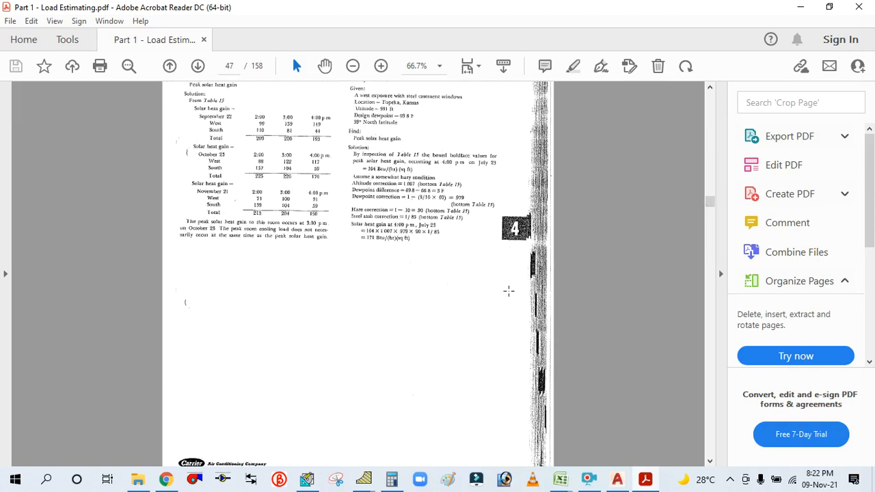
{"action": "scroll", "coordinate": [505, 292], "scroll_direction": "down", "scroll_amount": 15}
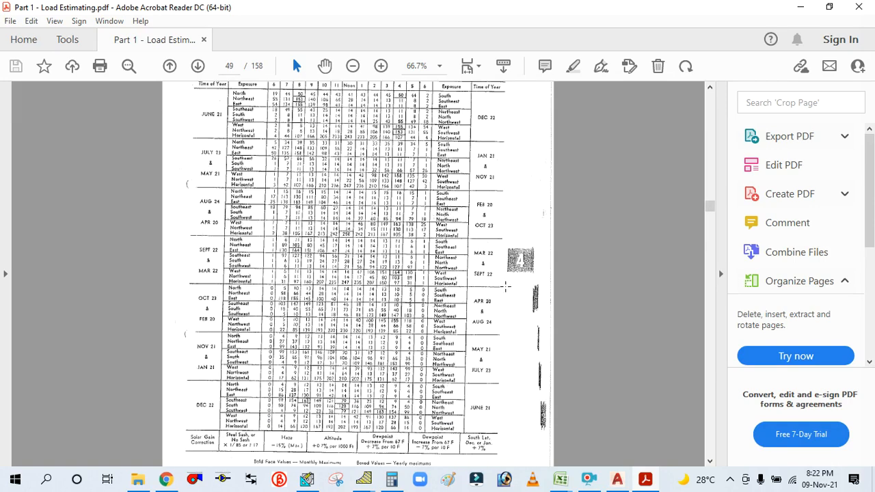
{"action": "left_click", "coordinate": [198, 66]}
{"action": "left_click", "coordinate": [197, 65]}
{"action": "left_click", "coordinate": [197, 66]}
{"action": "left_click", "coordinate": [197, 65]}
{"action": "left_click", "coordinate": [197, 66]}
{"action": "left_click", "coordinate": [197, 65]}
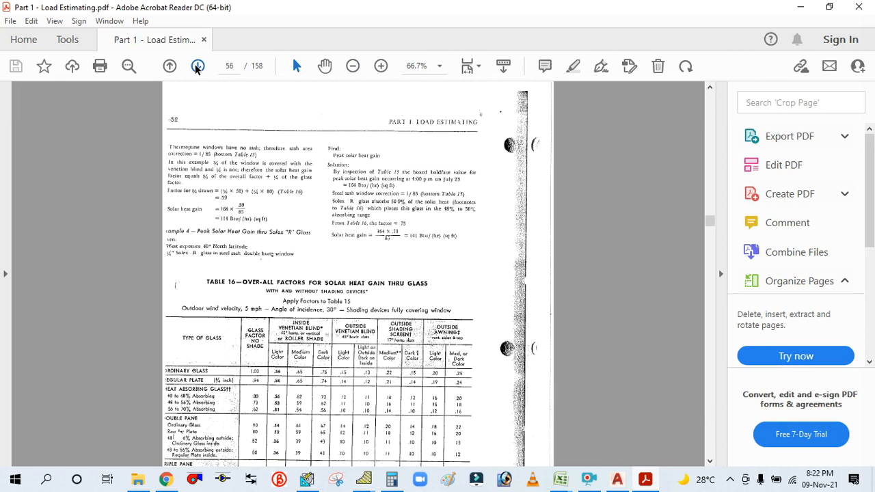
{"action": "left_click", "coordinate": [197, 66]}
{"action": "left_click", "coordinate": [197, 65]}
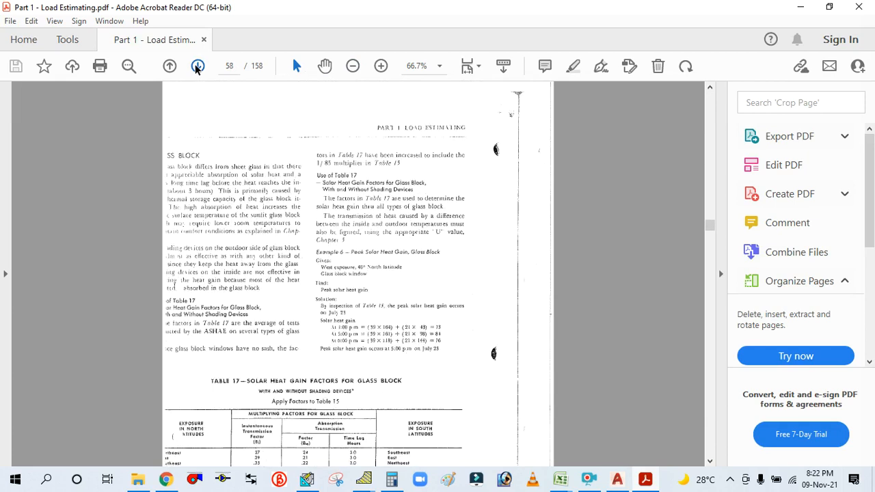
{"action": "left_click", "coordinate": [197, 65]}
{"action": "left_click", "coordinate": [196, 66]}
{"action": "left_click", "coordinate": [197, 66]}
{"action": "left_click", "coordinate": [197, 65]}
{"action": "left_click", "coordinate": [197, 65]}
{"action": "left_click", "coordinate": [197, 66]}
{"action": "left_click", "coordinate": [197, 66]}
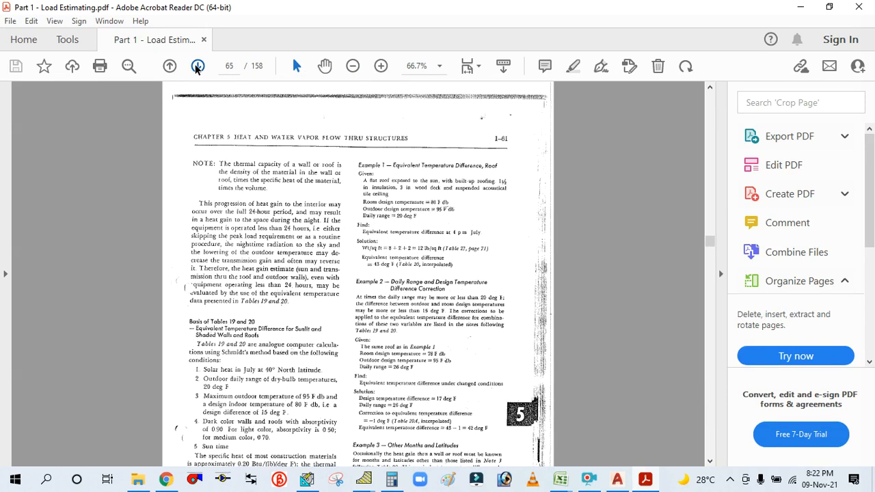
{"action": "left_click", "coordinate": [197, 66]}
{"action": "left_click", "coordinate": [197, 65]}
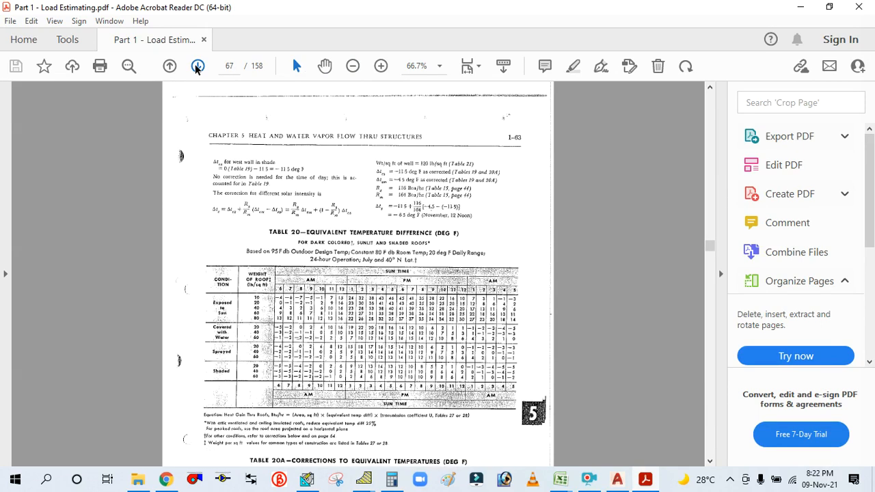
{"action": "left_click", "coordinate": [171, 66]}
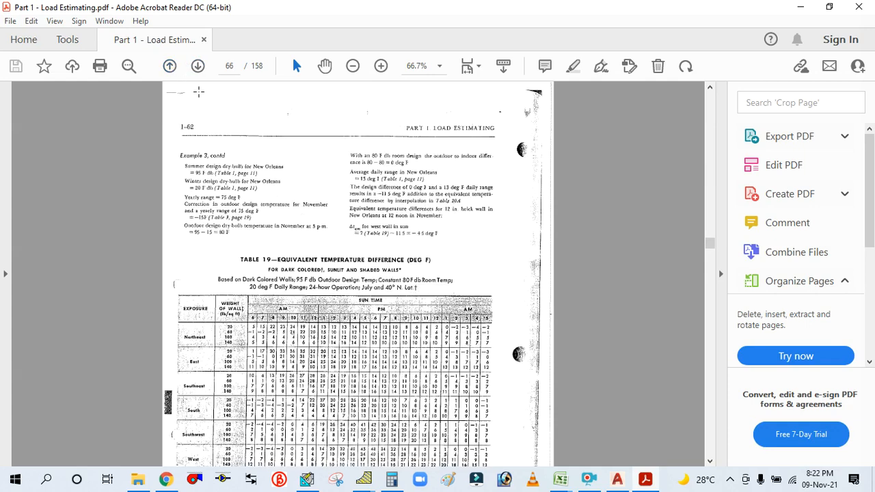
{"action": "scroll", "coordinate": [287, 291], "scroll_direction": "up", "scroll_amount": 3}
{"action": "scroll", "coordinate": [360, 232], "scroll_direction": "down", "scroll_amount": 2}
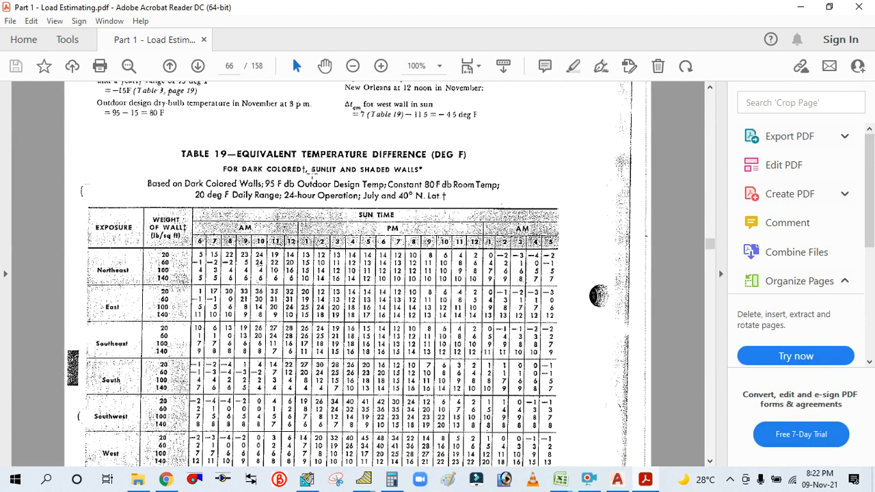
Step: Look through Table 19 for walls on page 66 and the roof and correction tables on page 67, ending at Table 19
{"action": "scroll", "coordinate": [374, 169], "scroll_direction": "up", "scroll_amount": 1}
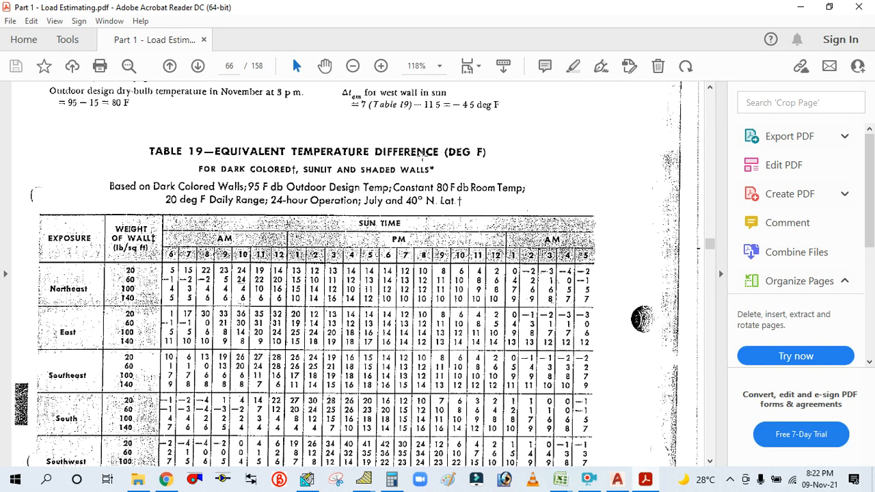
{"action": "scroll", "coordinate": [381, 167], "scroll_direction": "down", "scroll_amount": 1}
{"action": "scroll", "coordinate": [381, 167], "scroll_direction": "down", "scroll_amount": 2}
{"action": "scroll", "coordinate": [376, 172], "scroll_direction": "down", "scroll_amount": 5}
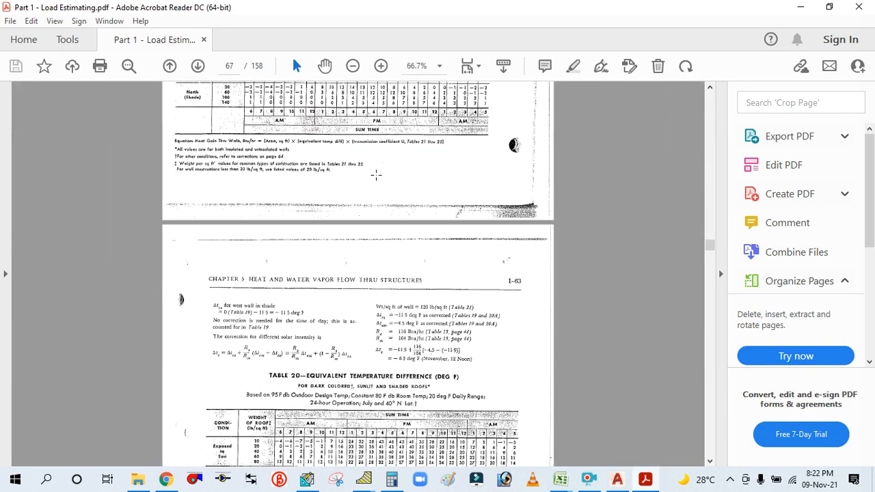
{"action": "scroll", "coordinate": [375, 176], "scroll_direction": "down", "scroll_amount": 5}
{"action": "scroll", "coordinate": [263, 218], "scroll_direction": "up", "scroll_amount": 2}
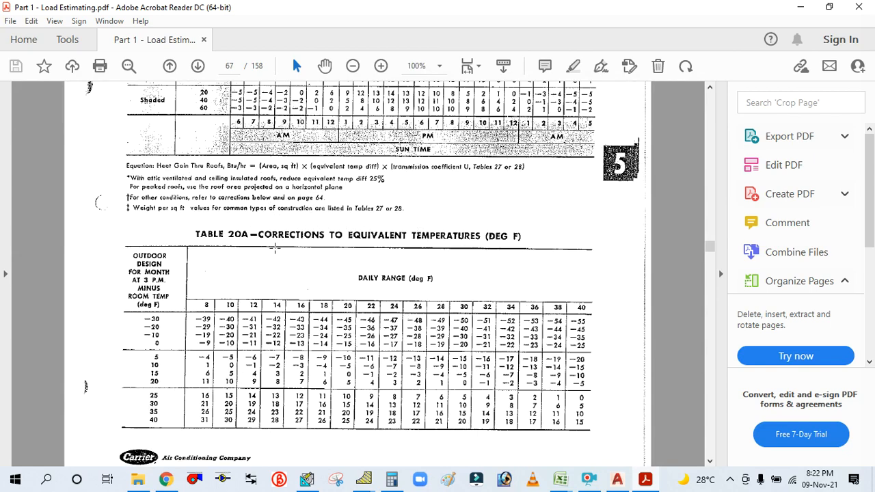
{"action": "scroll", "coordinate": [378, 228], "scroll_direction": "up", "scroll_amount": 5}
{"action": "scroll", "coordinate": [379, 227], "scroll_direction": "down", "scroll_amount": 1}
{"action": "scroll", "coordinate": [282, 251], "scroll_direction": "up", "scroll_amount": 10}
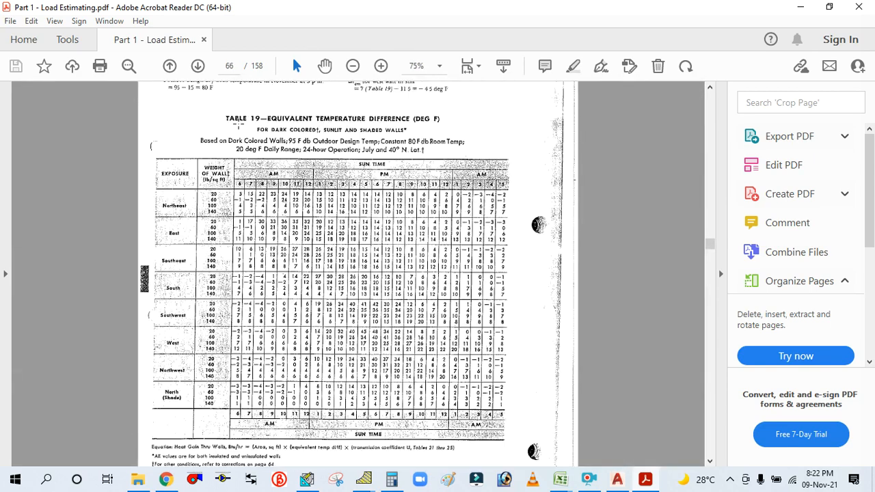
{"action": "scroll", "coordinate": [238, 125], "scroll_direction": "up", "scroll_amount": 2}
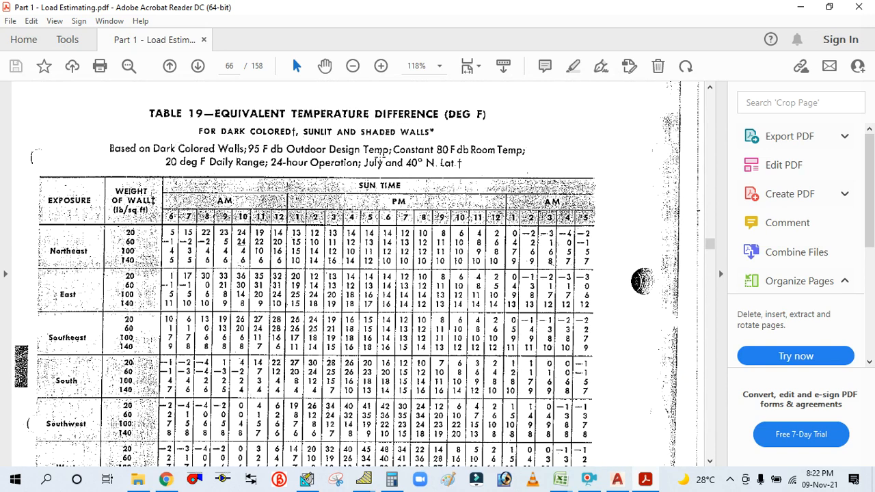
{"action": "scroll", "coordinate": [374, 161], "scroll_direction": "down", "scroll_amount": 1}
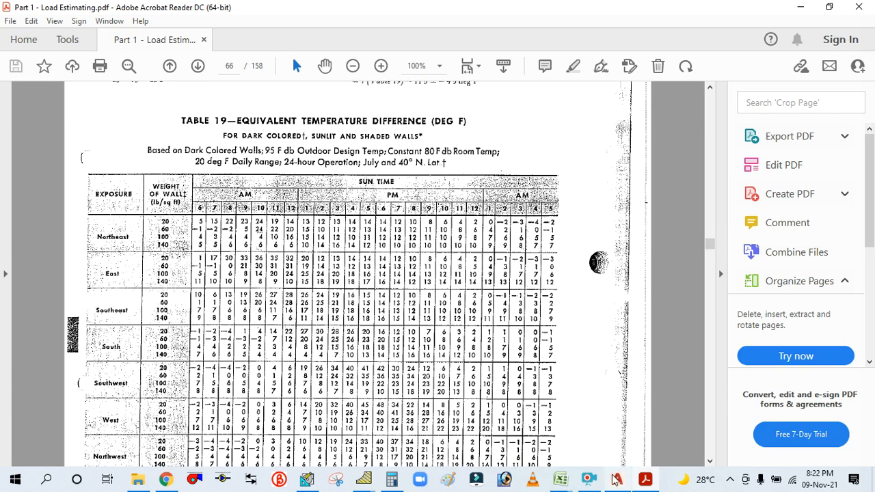
Step: Check the wall exposures in the E-20 sheet in Excel, then examine the North (Shade) row of Table 19 in Acrobat Reader by wall weight
{"action": "mouse_move", "coordinate": [562, 481]}
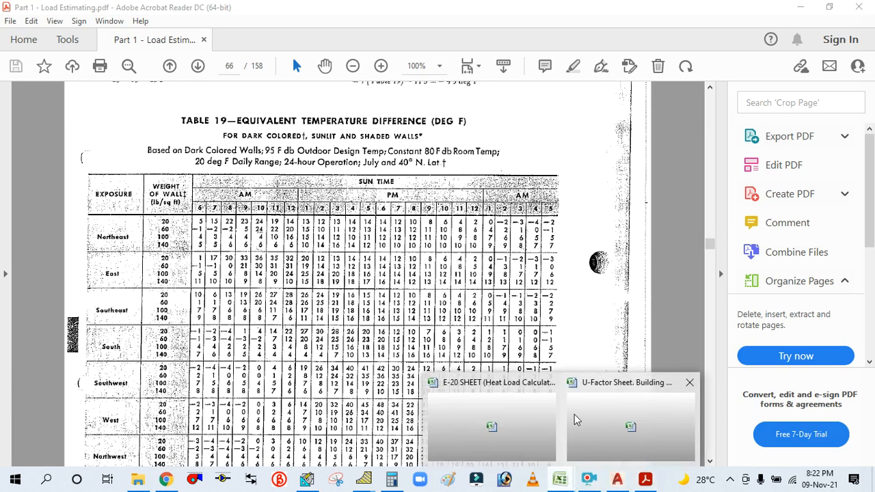
{"action": "left_click", "coordinate": [533, 418]}
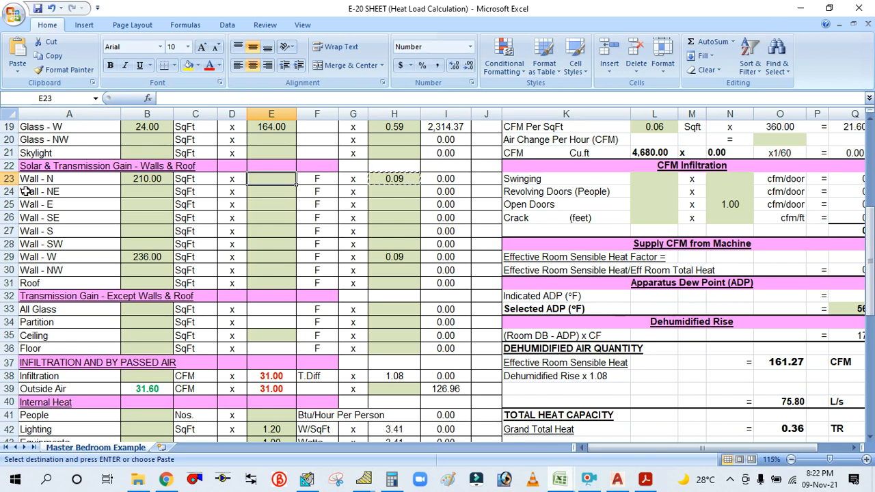
{"action": "left_click", "coordinate": [637, 484]}
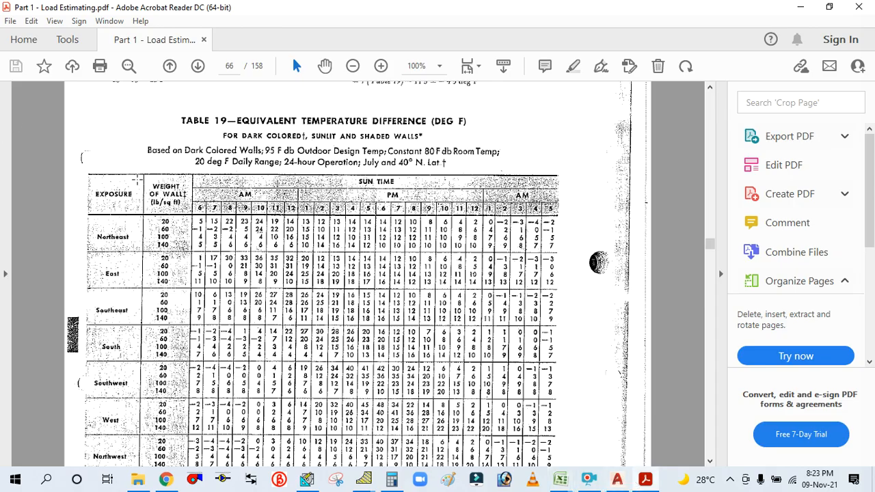
{"action": "scroll", "coordinate": [134, 267], "scroll_direction": "down", "scroll_amount": 5}
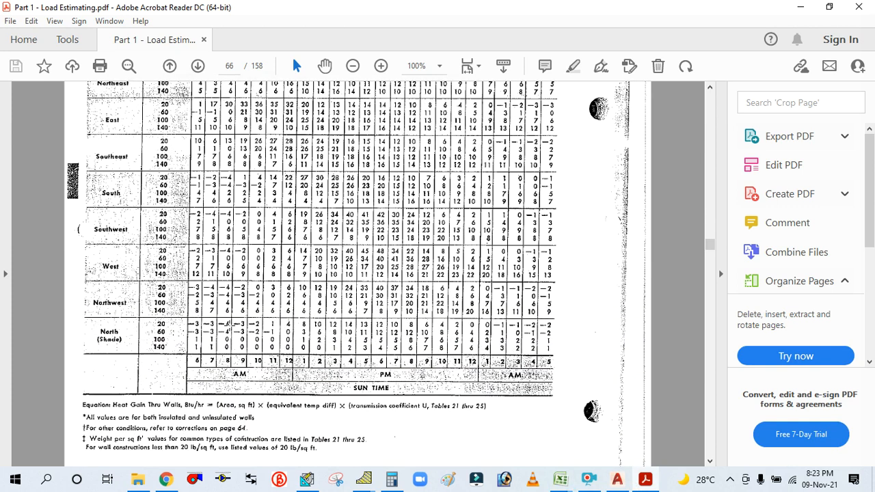
{"action": "scroll", "coordinate": [228, 324], "scroll_direction": "down", "scroll_amount": 1}
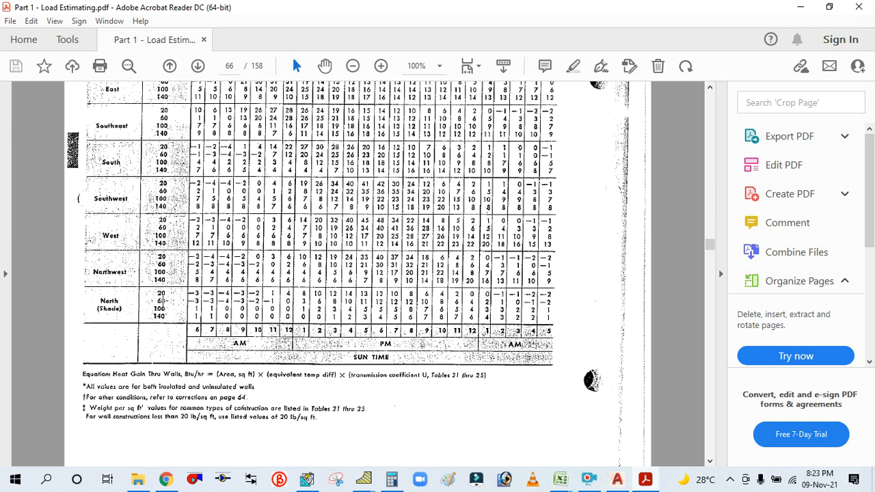
{"action": "left_click_drag", "start_coordinate": [152, 302], "coordinate": [169, 315]}
Step: Find Table 20A, Corrections to Equivalent Temperatures, on page 67 and mark its outdoor design minus room temperature heading
{"action": "scroll", "coordinate": [344, 316], "scroll_direction": "down", "scroll_amount": 15}
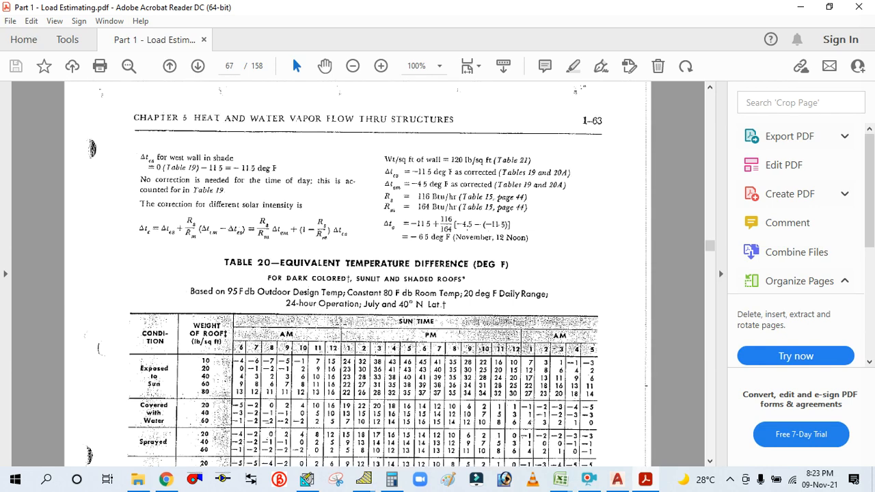
{"action": "scroll", "coordinate": [339, 327], "scroll_direction": "down", "scroll_amount": 8}
{"action": "scroll", "coordinate": [286, 333], "scroll_direction": "down", "scroll_amount": 1}
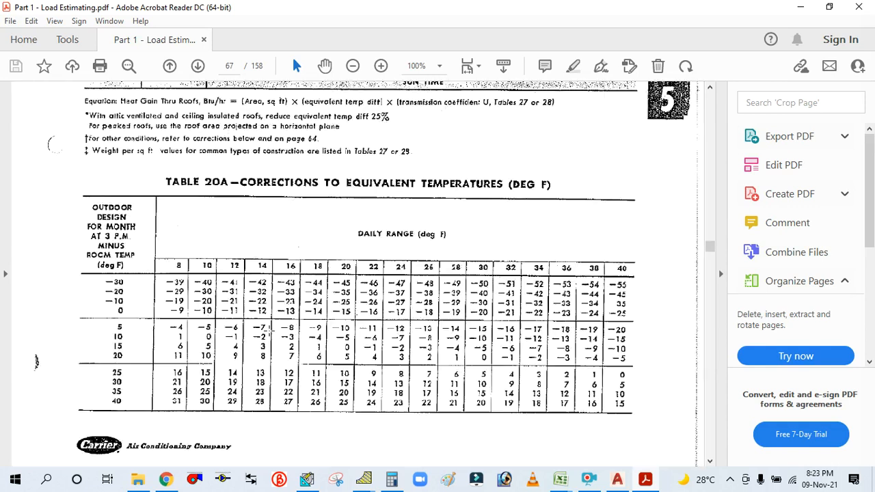
{"action": "scroll", "coordinate": [292, 319], "scroll_direction": "up", "scroll_amount": 1}
{"action": "scroll", "coordinate": [118, 324], "scroll_direction": "up", "scroll_amount": 1}
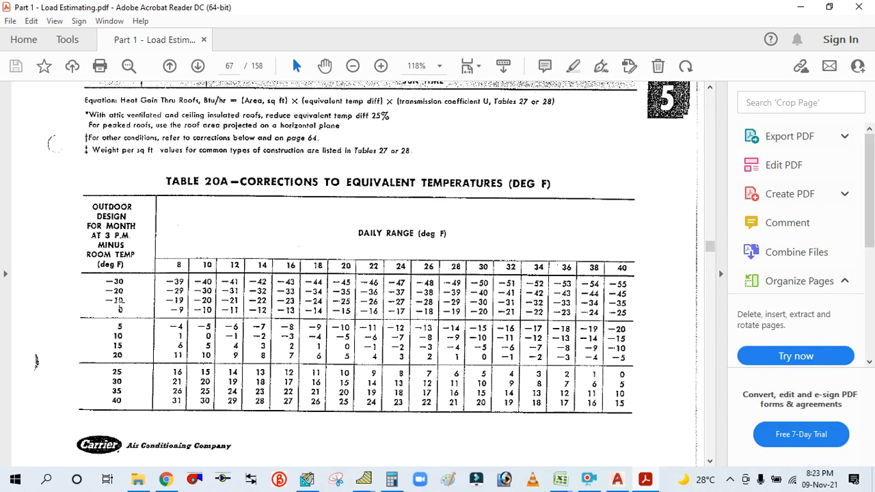
{"action": "left_click_drag", "start_coordinate": [79, 195], "coordinate": [142, 270]}
Step: Calculate the outdoor design minus room temperature difference, 107 - 76, in Calculator and minimize it
{"action": "left_click", "coordinate": [391, 482]}
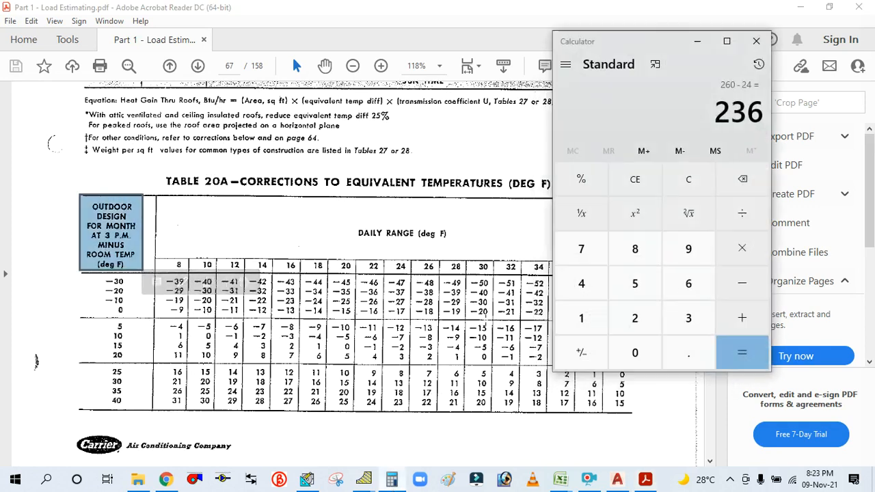
{"action": "left_click", "coordinate": [677, 192]}
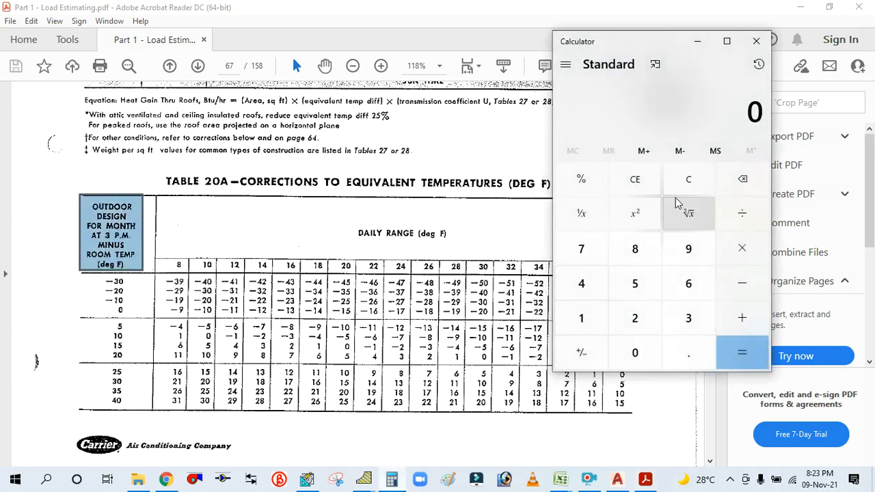
{"action": "left_click", "coordinate": [592, 315]}
{"action": "left_click", "coordinate": [628, 356]}
{"action": "left_click", "coordinate": [584, 252]}
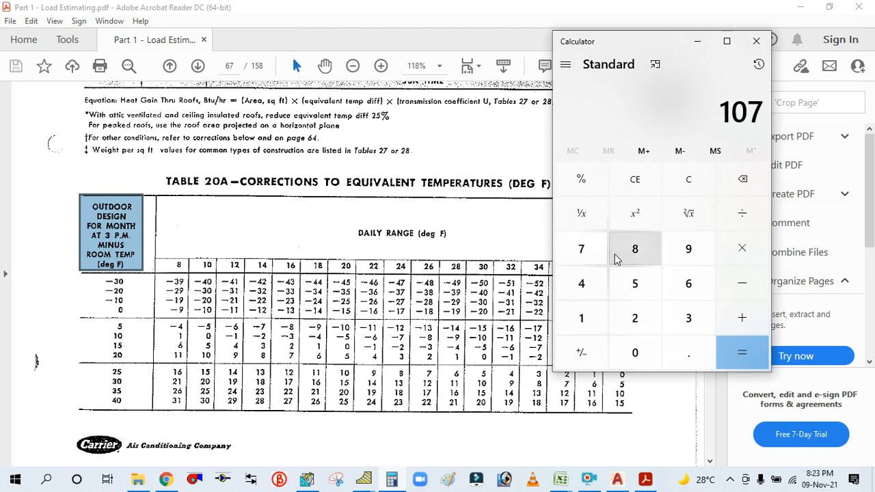
{"action": "left_click", "coordinate": [719, 285]}
{"action": "left_click", "coordinate": [600, 255]}
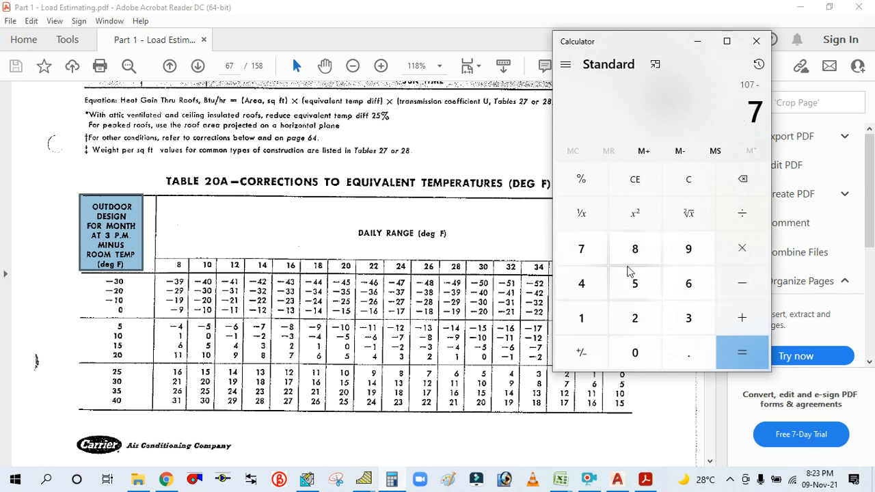
{"action": "left_click", "coordinate": [684, 284]}
{"action": "left_click", "coordinate": [733, 351]}
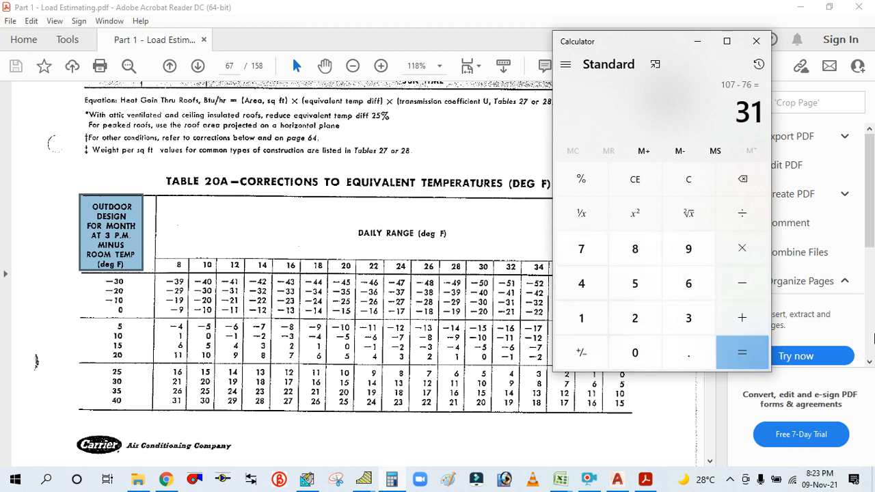
{"action": "left_click", "coordinate": [698, 43]}
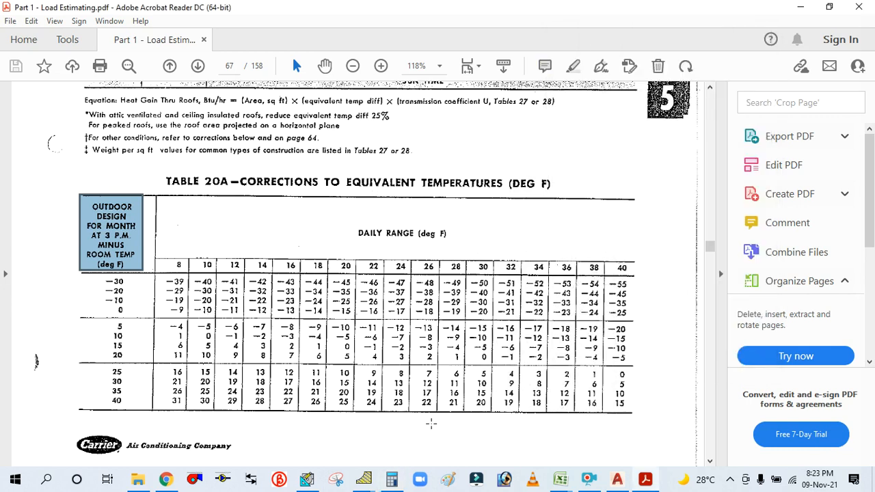
Step: Switch to HAP, cancel the W1 window properties, and open the Dubai weather properties to read the summer daily range before returning to the PDF
{"action": "left_click", "coordinate": [309, 479]}
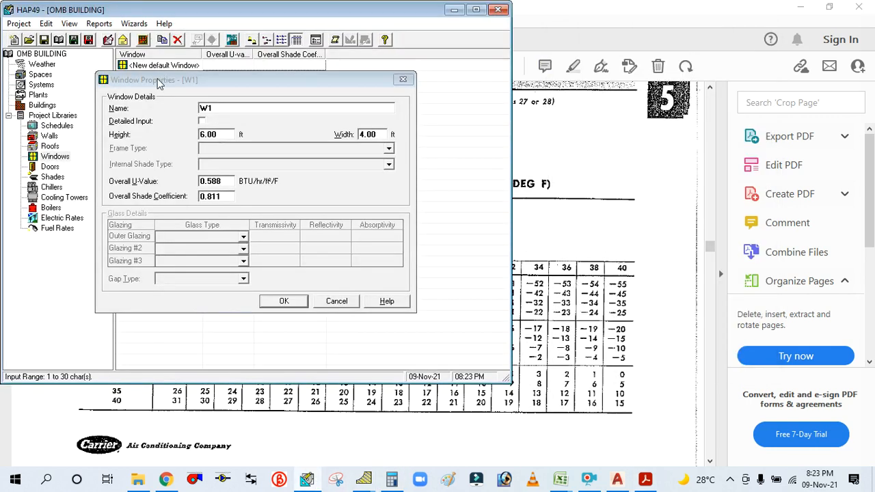
{"action": "left_click", "coordinate": [328, 302]}
{"action": "left_click", "coordinate": [43, 66]}
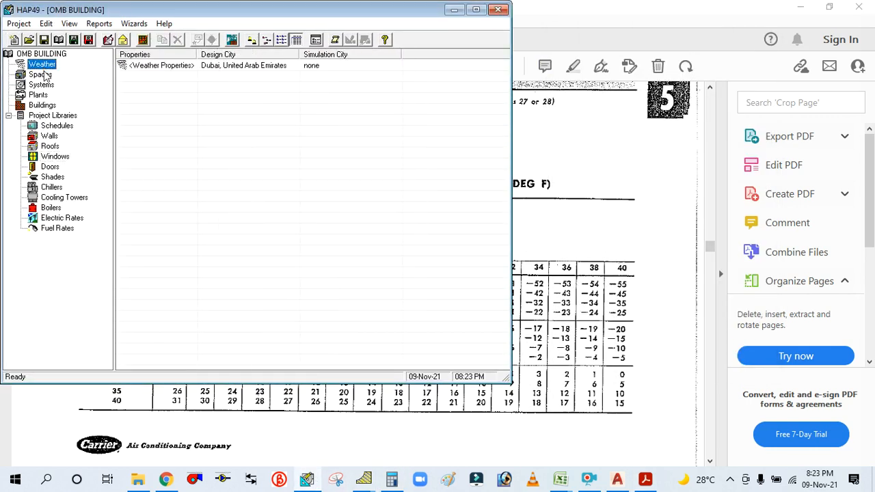
{"action": "double_click", "coordinate": [140, 66]}
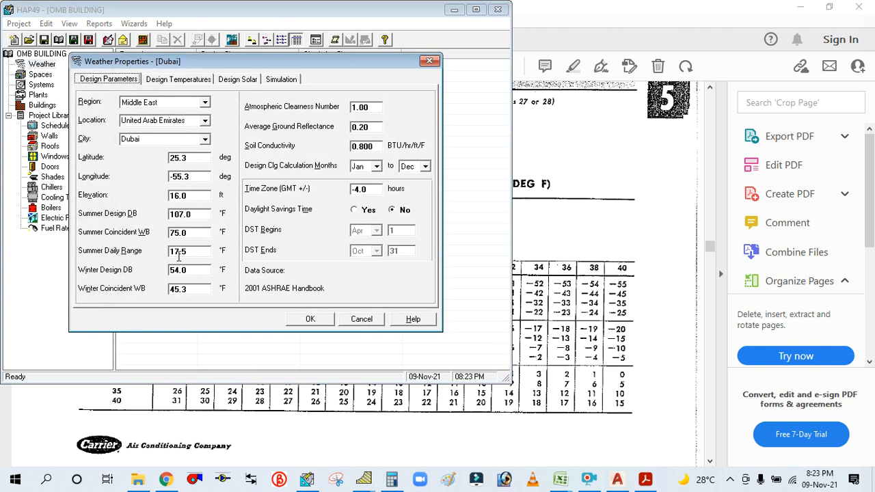
{"action": "left_click", "coordinate": [615, 210]}
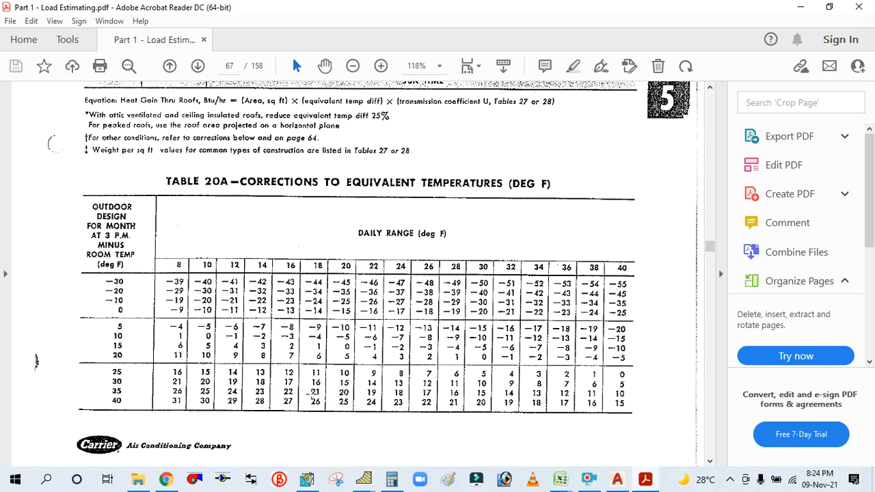
Step: Add the Table 20A correction of 21 to the north wall's 4 degree difference in Calculator, then minimize it
{"action": "left_click", "coordinate": [391, 479]}
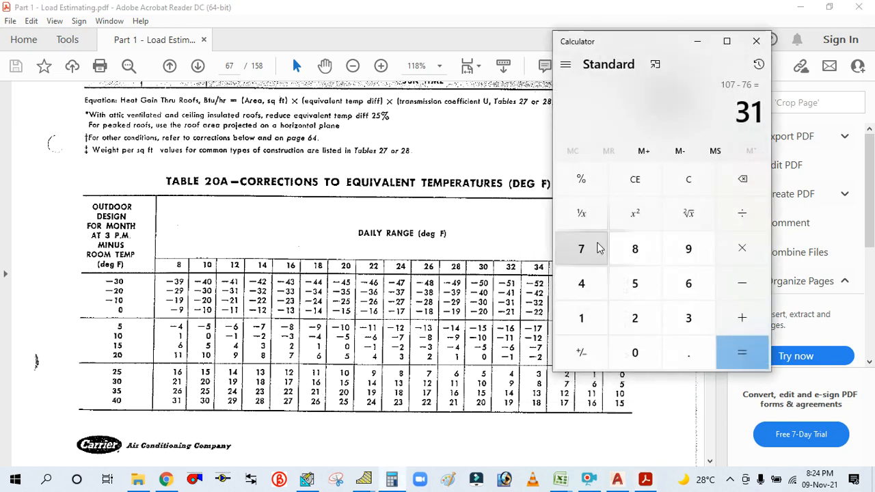
{"action": "left_click", "coordinate": [689, 179]}
{"action": "left_click", "coordinate": [635, 317]}
{"action": "left_click", "coordinate": [579, 318]}
{"action": "left_click", "coordinate": [731, 318]}
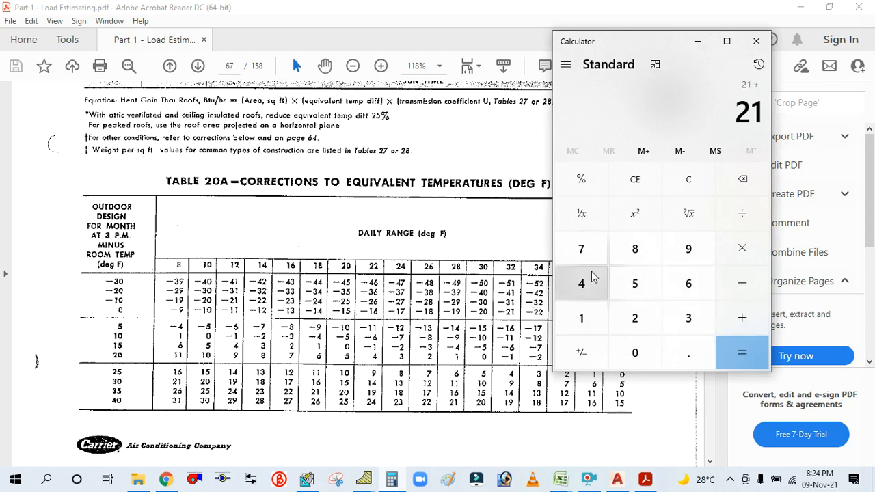
{"action": "left_click", "coordinate": [581, 286]}
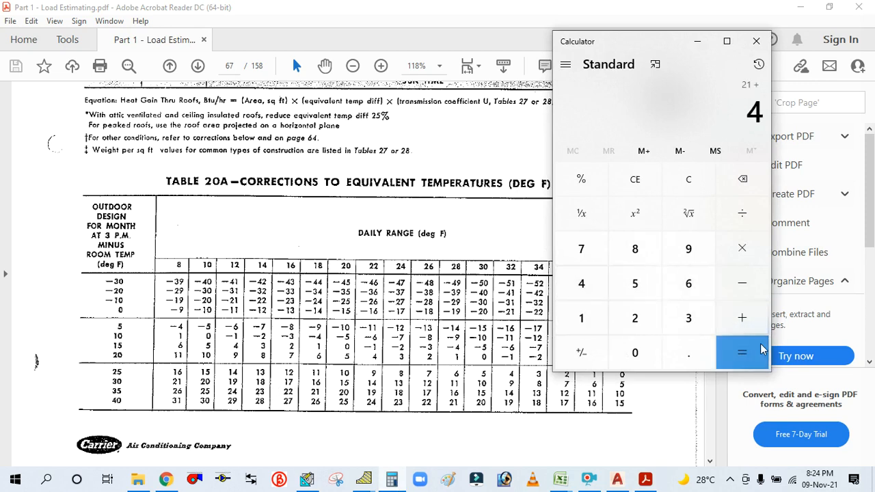
{"action": "left_click", "coordinate": [737, 352]}
{"action": "left_click", "coordinate": [698, 41]}
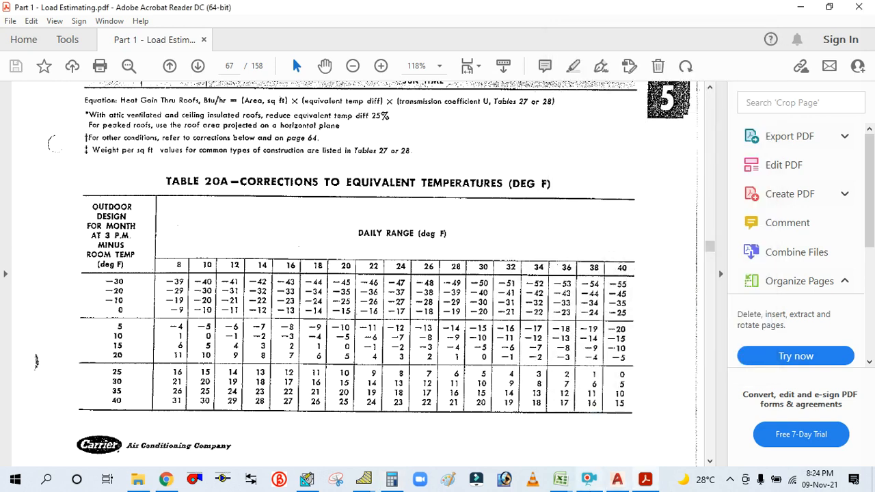
Step: Switch to the E-20 sheet in Excel, enter 25 in E23 for Wall - N, and select E29 for Wall - W
{"action": "mouse_move", "coordinate": [560, 479]}
{"action": "left_click", "coordinate": [520, 429]}
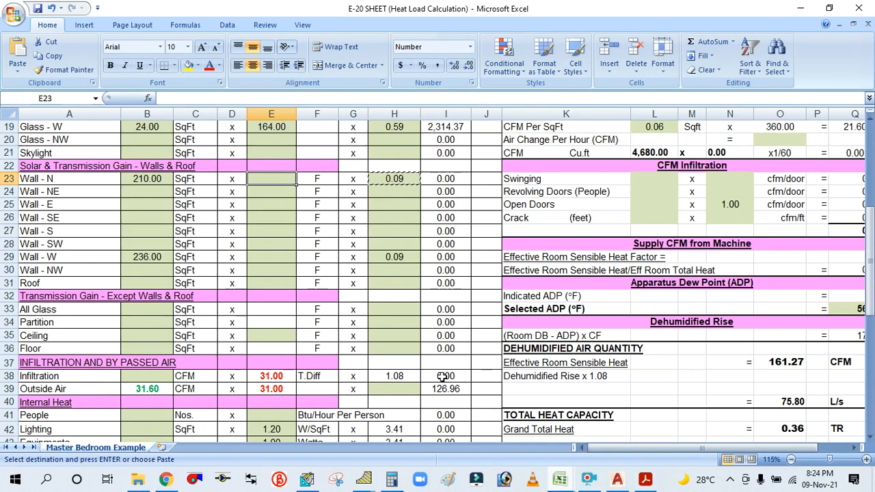
{"action": "type", "text": "25"}
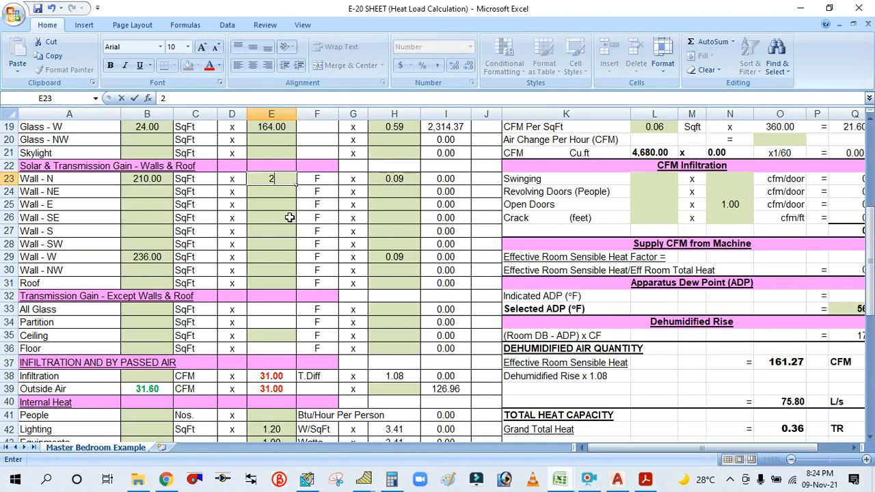
{"action": "left_click", "coordinate": [266, 259]}
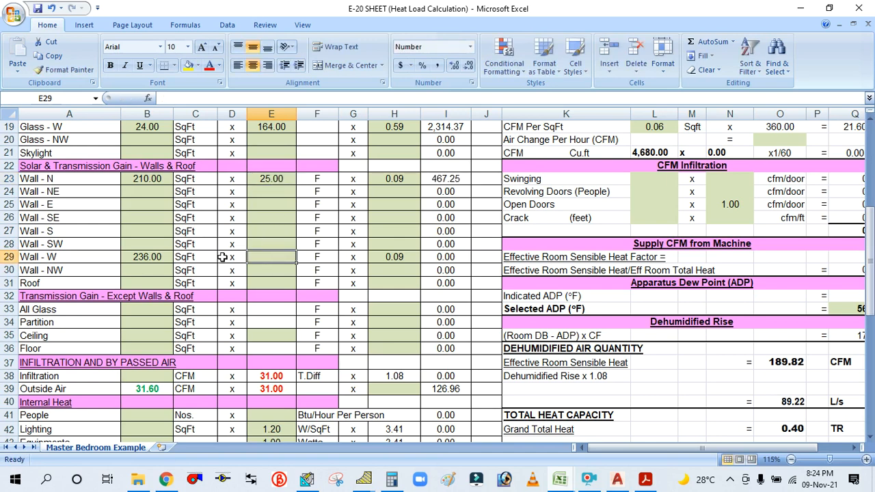
Step: Return to Table 19 on page 66 of the PDF and mark the West exposure's 3 PM value for 100 lb/sq ft walls
{"action": "left_click", "coordinate": [644, 479]}
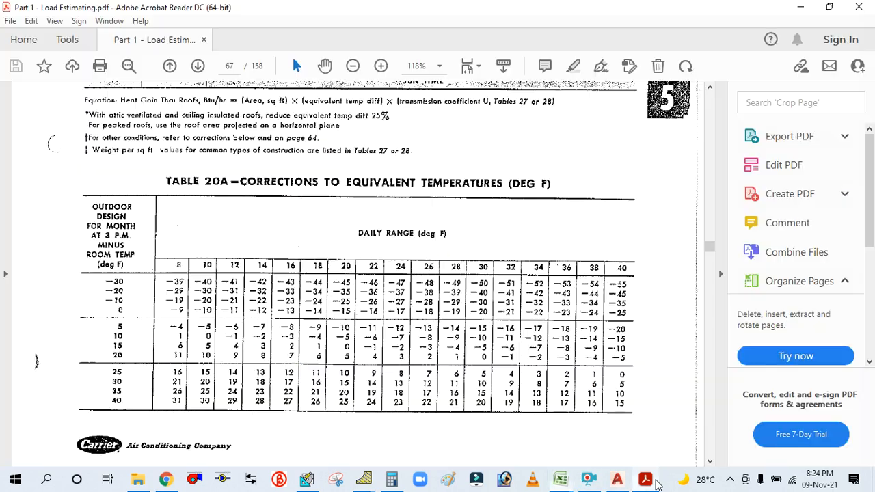
{"action": "scroll", "coordinate": [181, 279], "scroll_direction": "up", "scroll_amount": 10}
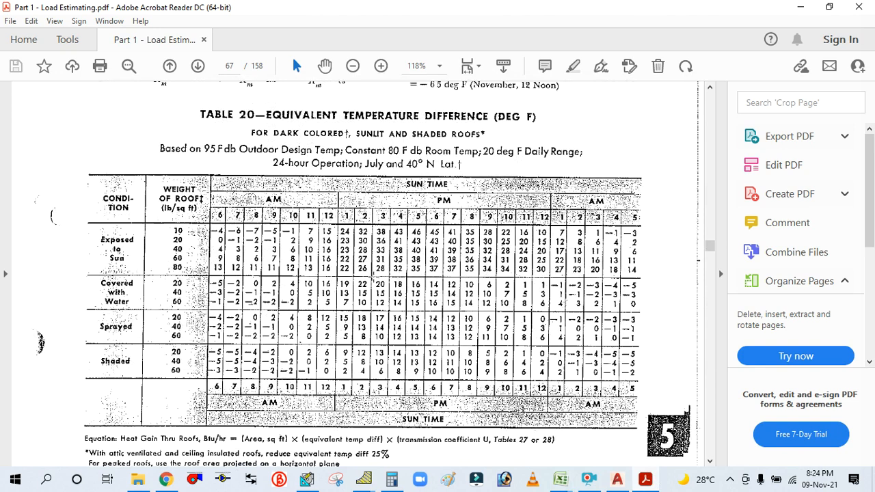
{"action": "scroll", "coordinate": [180, 279], "scroll_direction": "up", "scroll_amount": 5}
{"action": "scroll", "coordinate": [180, 279], "scroll_direction": "up", "scroll_amount": 10}
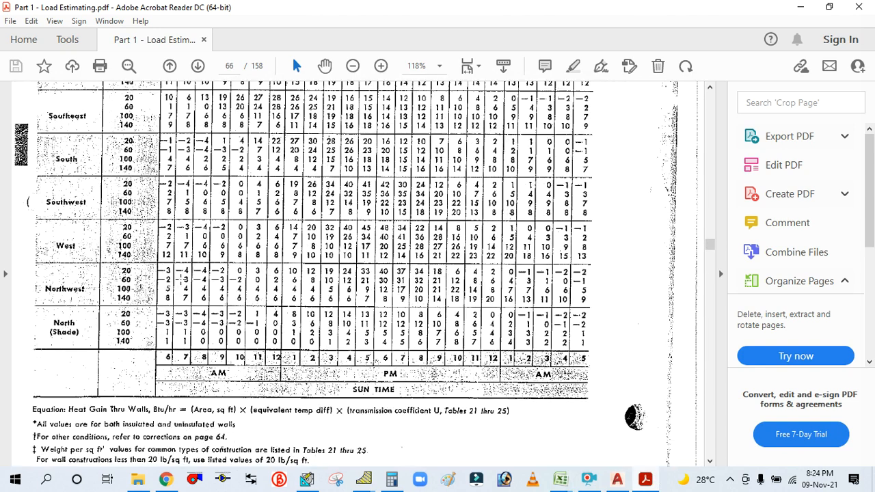
{"action": "left_click_drag", "start_coordinate": [54, 239], "coordinate": [142, 251]}
{"action": "left_click_drag", "start_coordinate": [328, 245], "coordinate": [340, 255]}
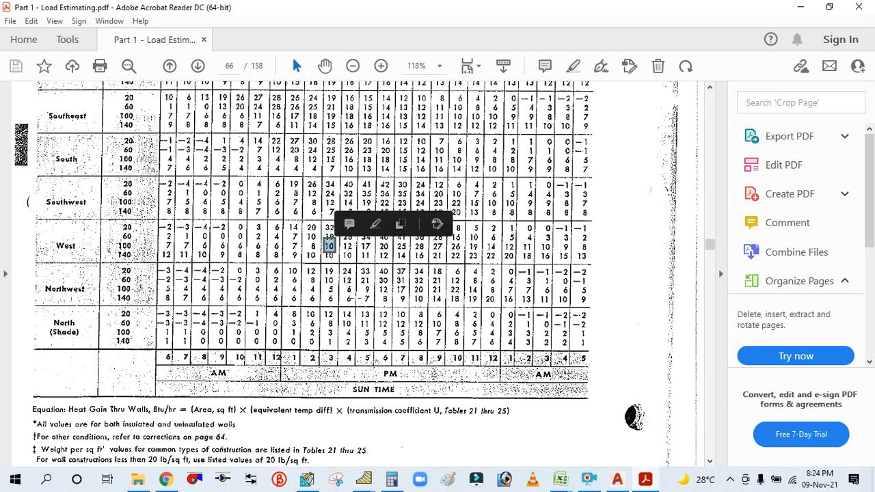
Step: Go to Table 20A on page 67 and add the correction of 21 to the west wall's difference of 10 in Calculator, then minimize it
{"action": "scroll", "coordinate": [409, 383], "scroll_direction": "down", "scroll_amount": 5}
{"action": "scroll", "coordinate": [428, 430], "scroll_direction": "down", "scroll_amount": 15}
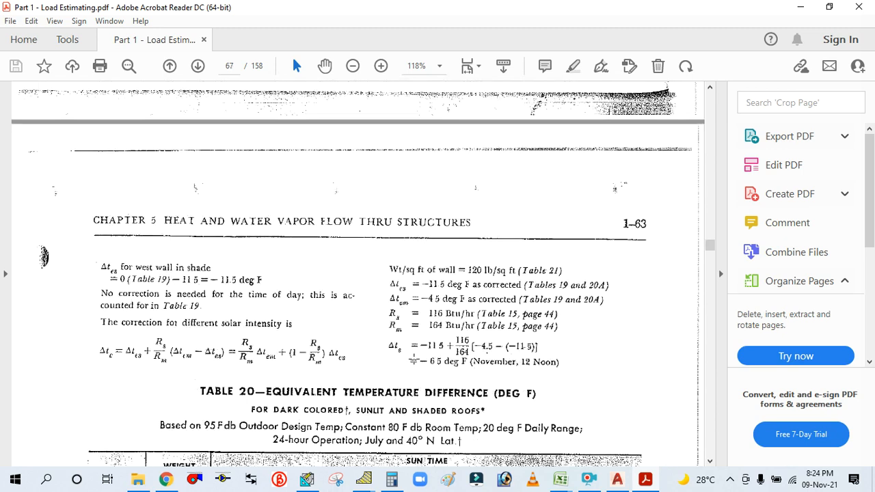
{"action": "left_click", "coordinate": [391, 479]}
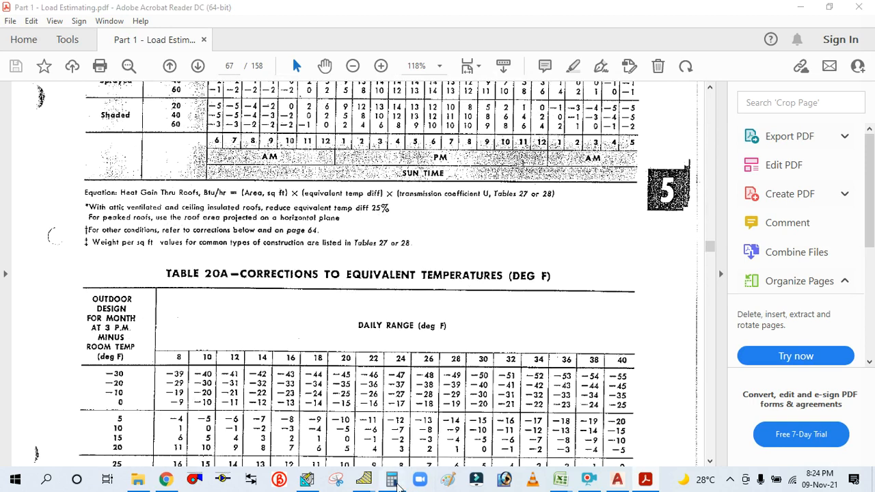
{"action": "left_click", "coordinate": [640, 289]}
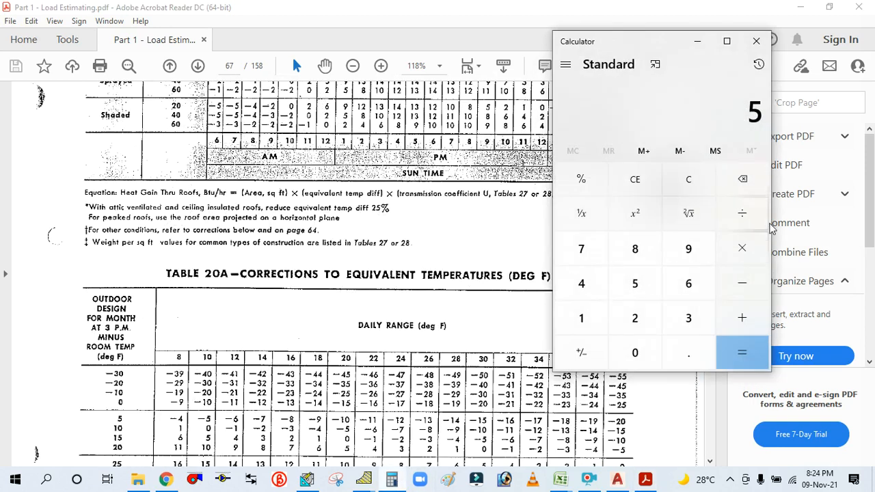
{"action": "left_click", "coordinate": [704, 193]}
{"action": "left_click", "coordinate": [602, 328]}
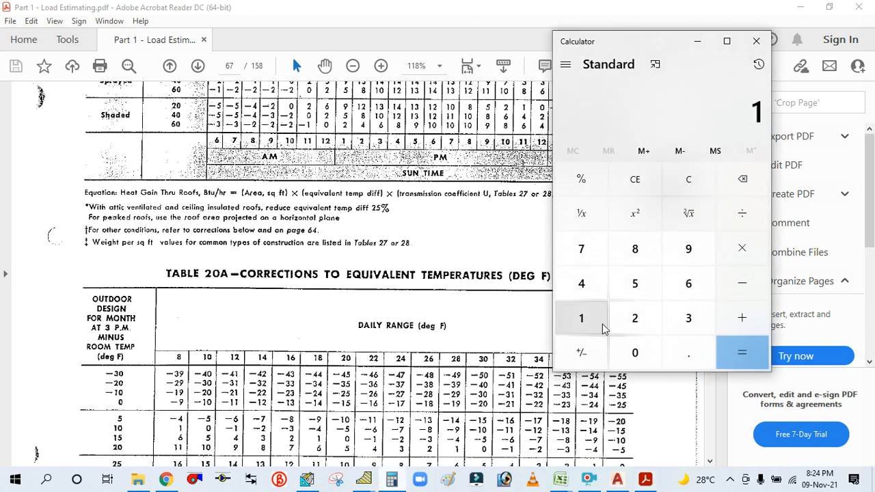
{"action": "left_click", "coordinate": [632, 352]}
{"action": "left_click", "coordinate": [735, 320]}
{"action": "left_click", "coordinate": [655, 333]}
{"action": "left_click", "coordinate": [586, 318]}
{"action": "left_click", "coordinate": [733, 362]}
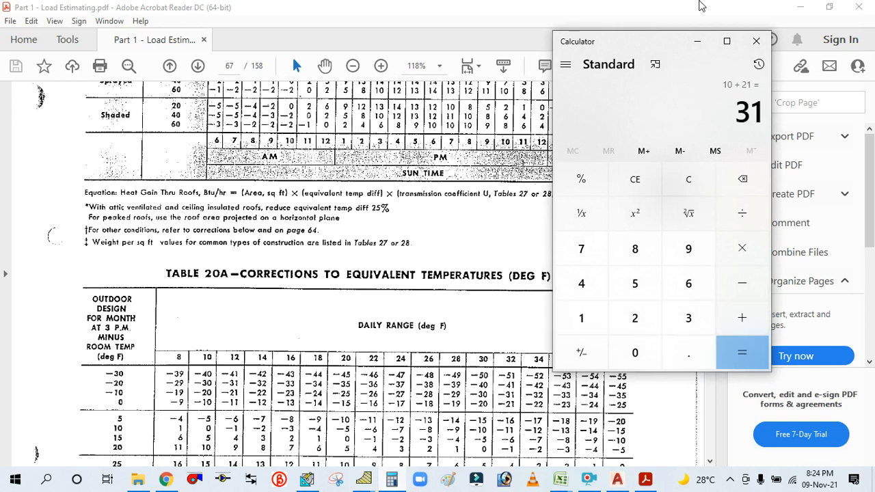
{"action": "left_click", "coordinate": [698, 41]}
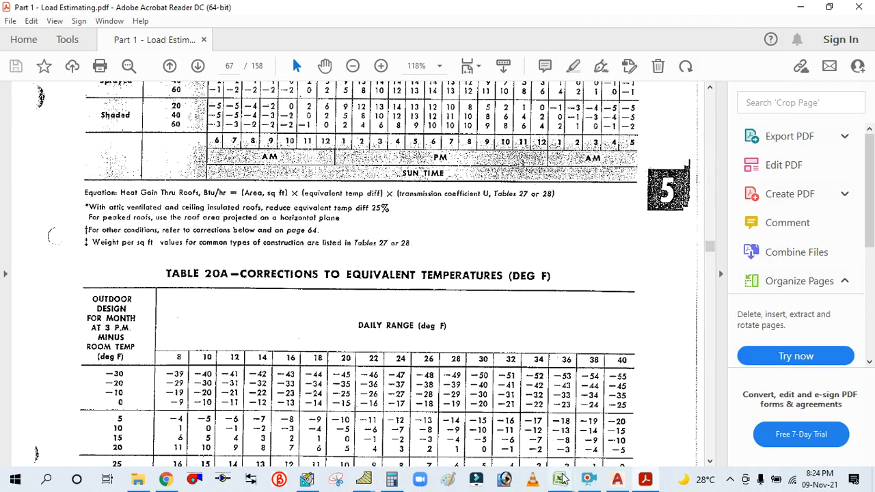
Step: Switch to the E-20 sheet in Excel and enter 31 in E29 as the temperature difference for Wall - W
{"action": "mouse_move", "coordinate": [560, 479]}
{"action": "left_click", "coordinate": [512, 419]}
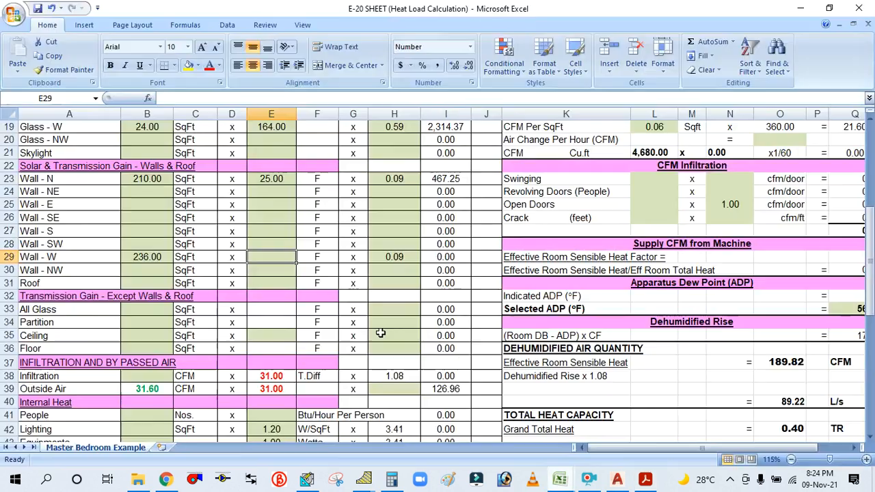
{"action": "type", "text": "31"}
{"action": "left_click", "coordinate": [296, 291]}
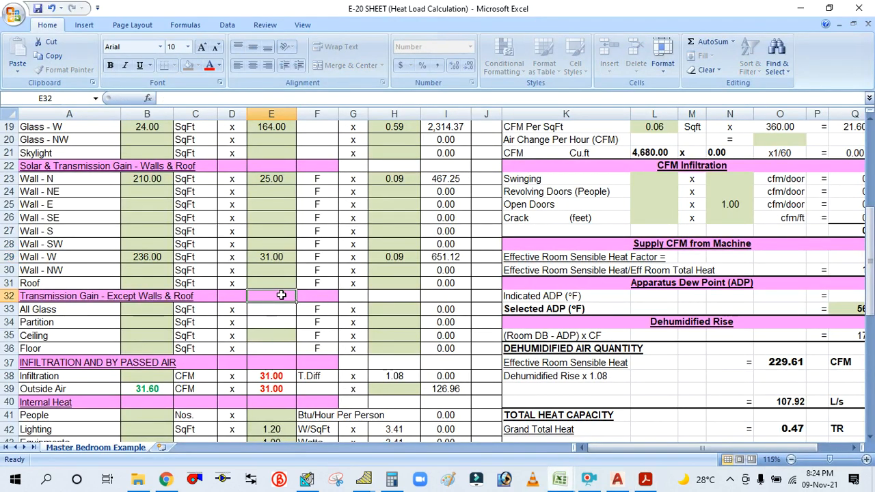
Step: Select B33 for the All Glass area, then switch to the AutoCAD floor plan and show the W1 windows of Living Room-1
{"action": "scroll", "coordinate": [283, 305], "scroll_direction": "down", "scroll_amount": 2}
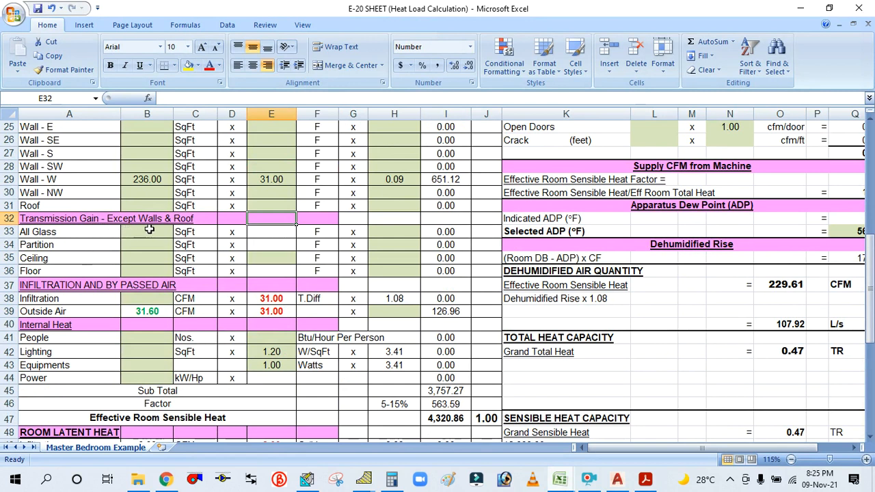
{"action": "left_click", "coordinate": [75, 233]}
{"action": "left_click", "coordinate": [126, 234]}
{"action": "left_click", "coordinate": [99, 242]}
{"action": "left_click", "coordinate": [94, 232]}
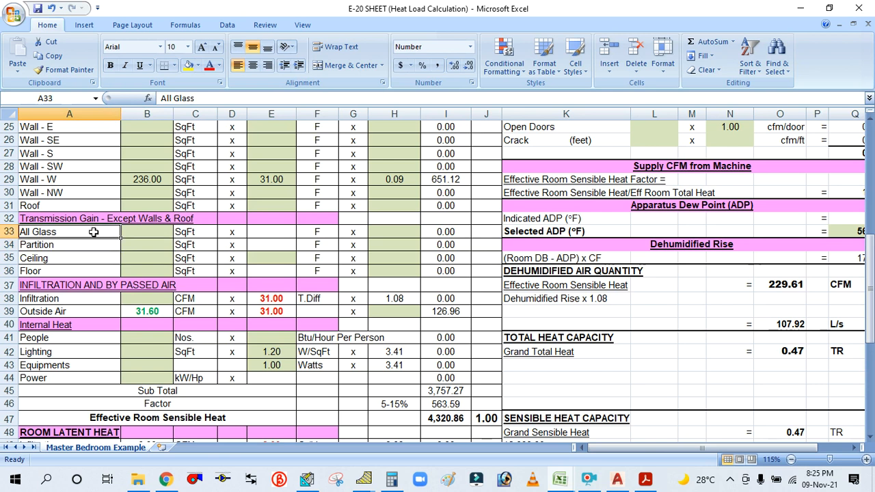
{"action": "left_click", "coordinate": [132, 232]}
{"action": "left_click", "coordinate": [95, 233]}
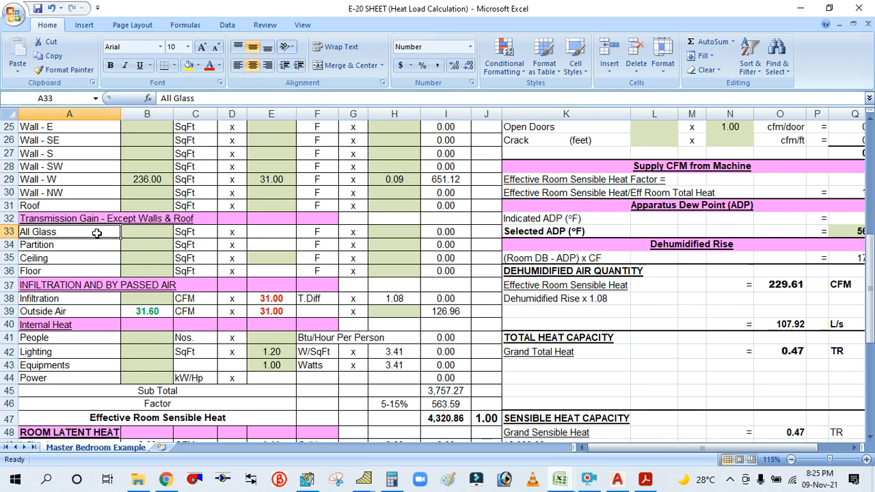
{"action": "left_click", "coordinate": [143, 231]}
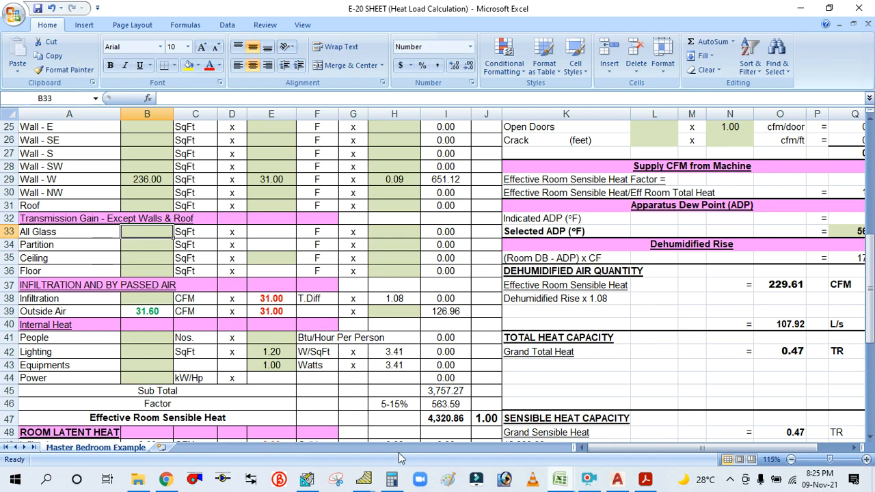
{"action": "scroll", "coordinate": [416, 428], "scroll_direction": "up", "scroll_amount": 3}
{"action": "left_click", "coordinate": [617, 478]}
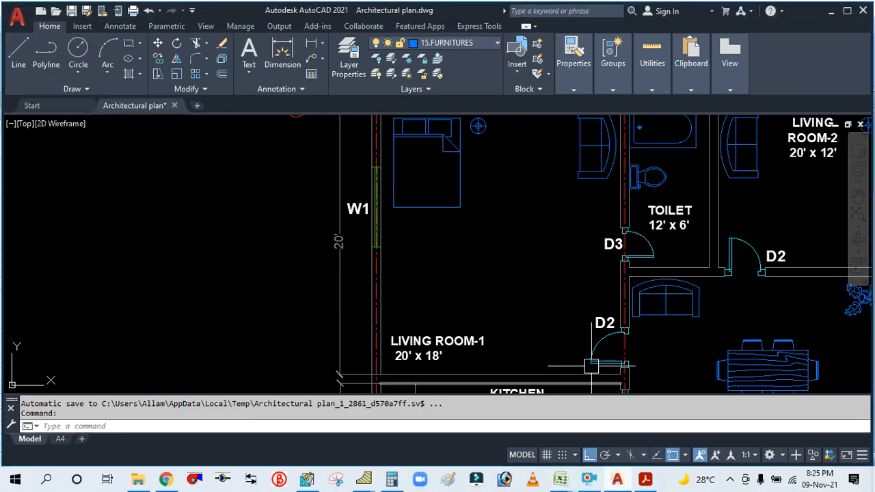
{"action": "scroll", "coordinate": [476, 245], "scroll_direction": "down", "scroll_amount": 2}
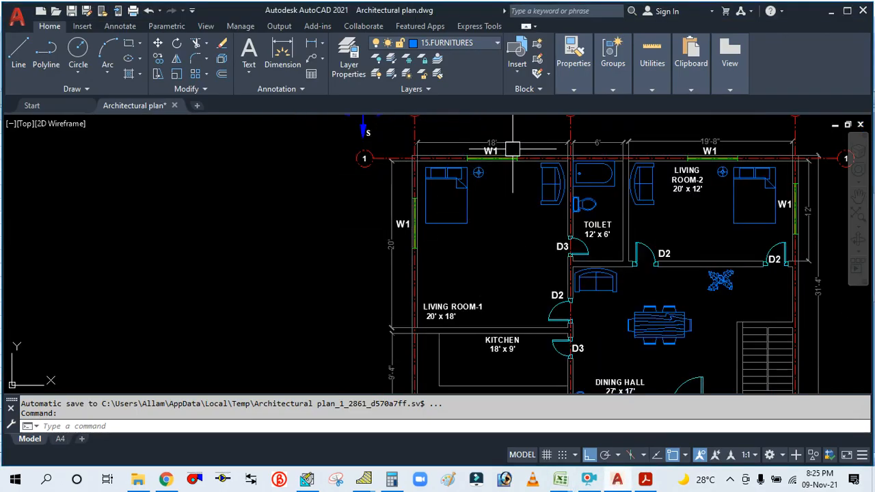
Step: Multiply the single window area of 24 by 2 in Calculator, then minimize it
{"action": "left_click", "coordinate": [393, 480]}
{"action": "left_click", "coordinate": [704, 180]}
{"action": "left_click", "coordinate": [636, 333]}
{"action": "left_click", "coordinate": [603, 281]}
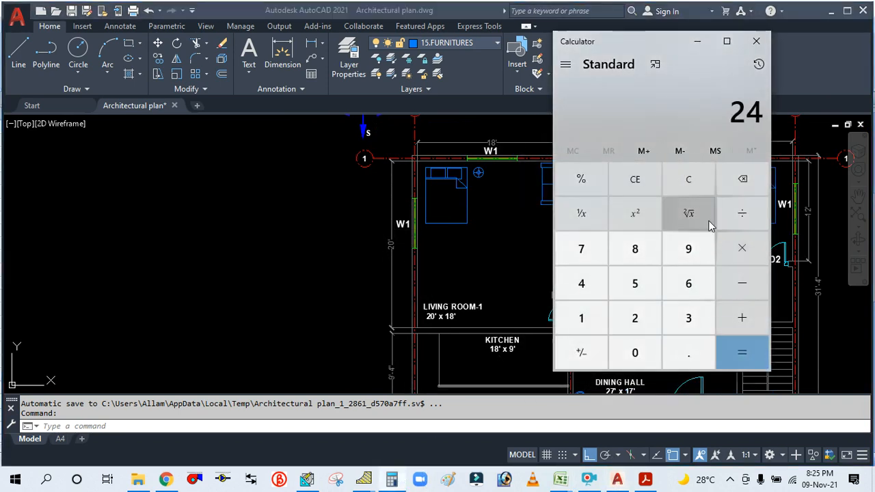
{"action": "left_click", "coordinate": [743, 244]}
{"action": "left_click", "coordinate": [620, 329]}
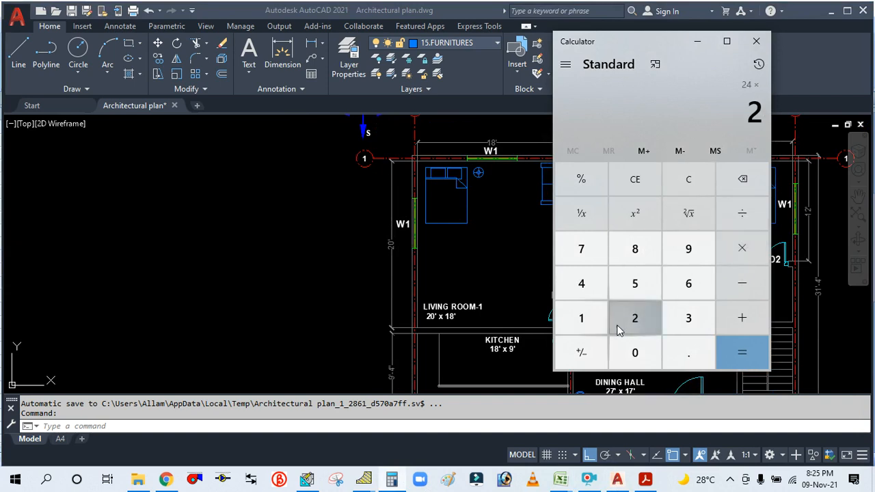
{"action": "left_click", "coordinate": [728, 349]}
{"action": "left_click", "coordinate": [697, 42]}
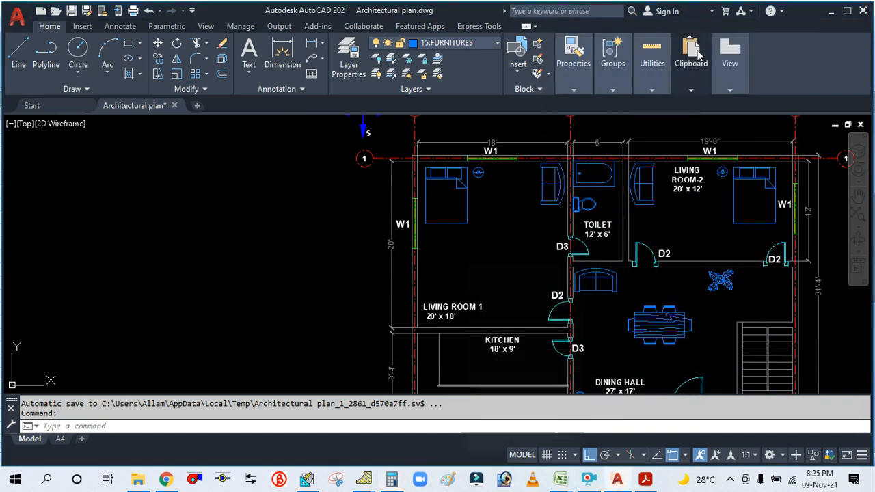
Step: Return to the E-20 sheet in Excel and enter 48 in B33 as the All Glass area
{"action": "left_click", "coordinate": [559, 478]}
{"action": "left_click", "coordinate": [492, 417]}
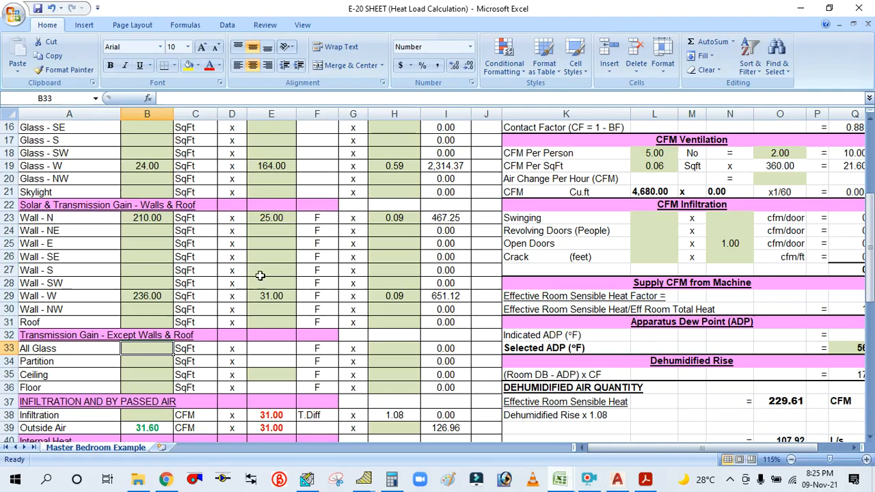
{"action": "type", "text": "48"}
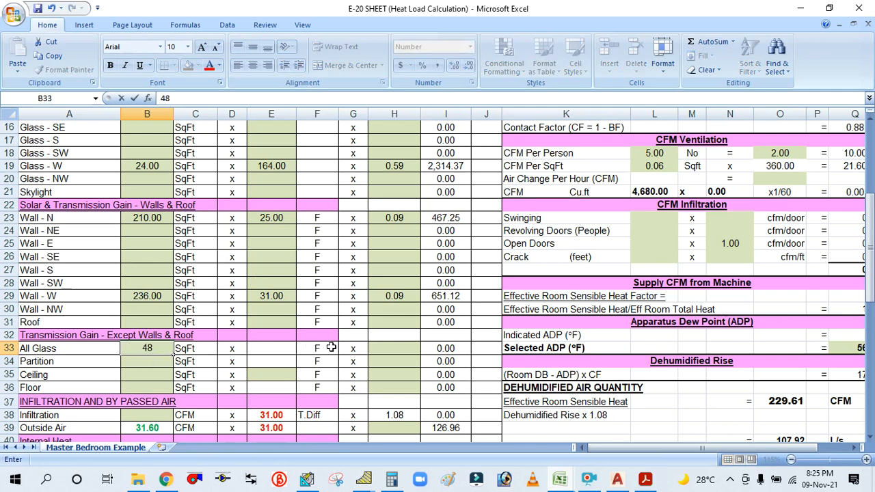
Step: Subtract the 76 room temperature from the 107 ambient temperature in Calculator and enter 31 in E33 for All Glass
{"action": "left_click", "coordinate": [271, 352]}
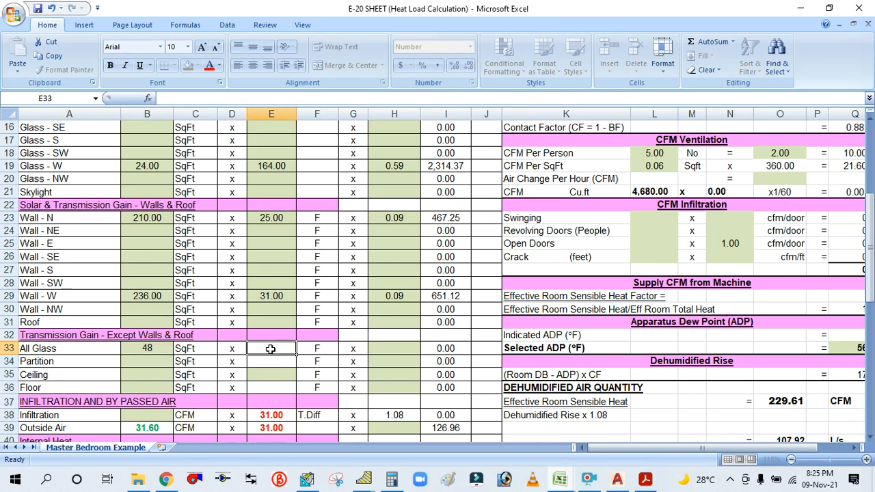
{"action": "left_click", "coordinate": [391, 479]}
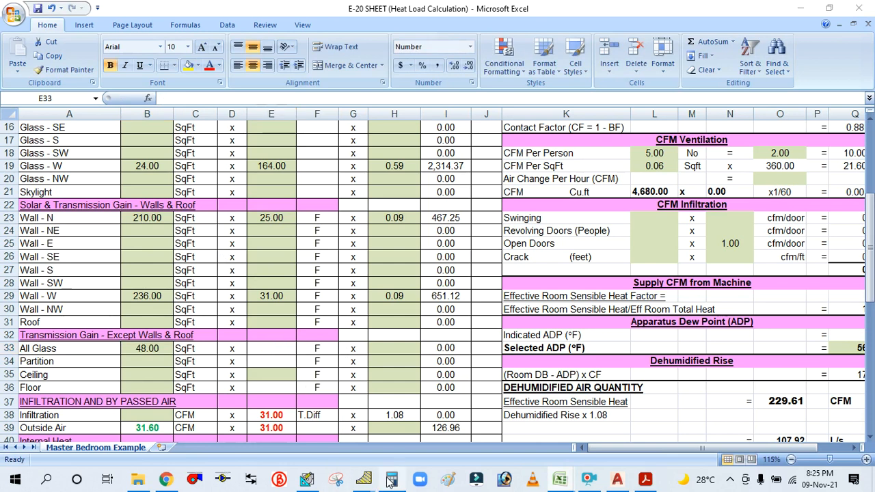
{"action": "left_click", "coordinate": [697, 185]}
{"action": "left_click", "coordinate": [601, 330]}
{"action": "left_click", "coordinate": [626, 349]}
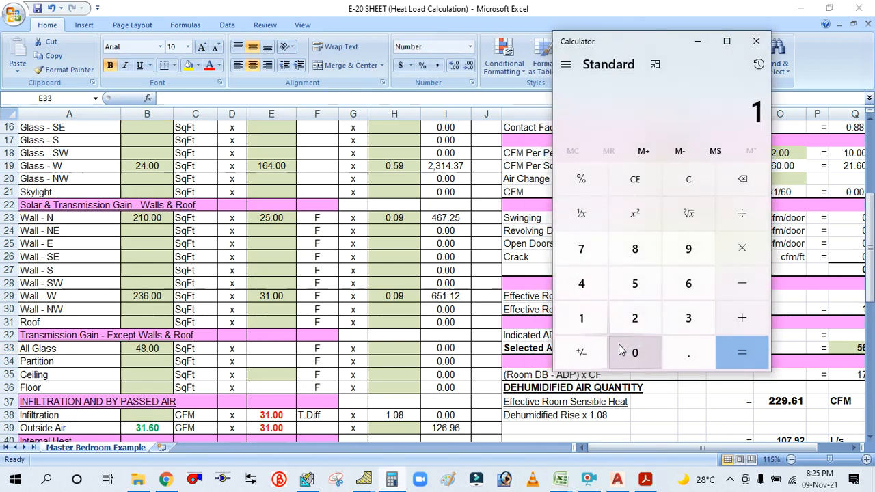
{"action": "left_click", "coordinate": [578, 256]}
{"action": "left_click", "coordinate": [744, 286]}
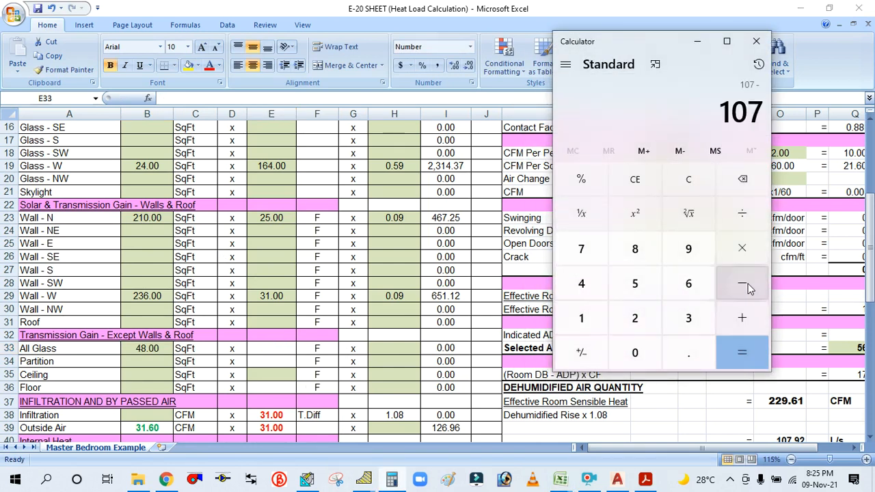
{"action": "left_click", "coordinate": [583, 250]}
{"action": "left_click", "coordinate": [688, 284]}
{"action": "left_click", "coordinate": [742, 352]}
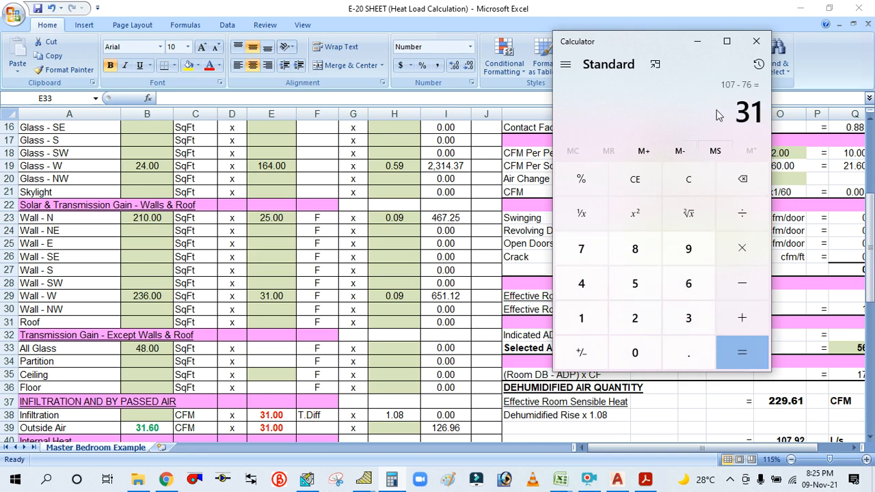
{"action": "left_click", "coordinate": [698, 41]}
{"action": "type", "text": "31"}
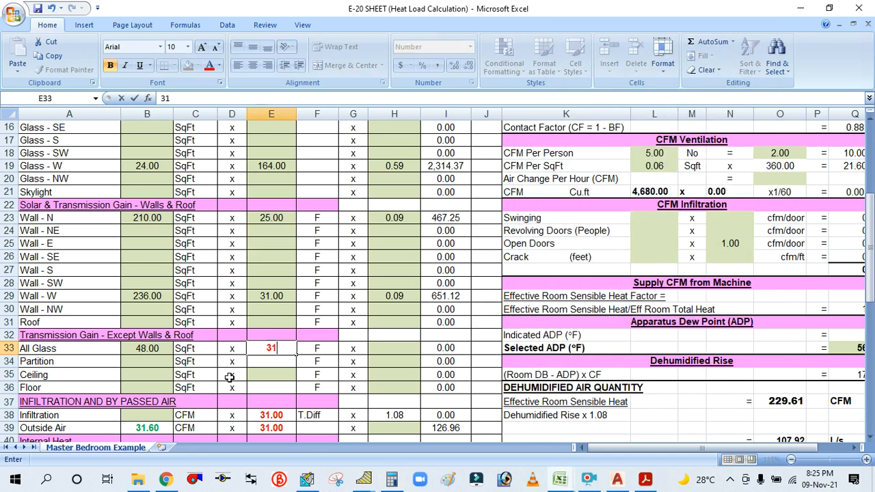
Step: Enter the glass U factor of 0.59 in H33 for All Glass
{"action": "left_click", "coordinate": [397, 346]}
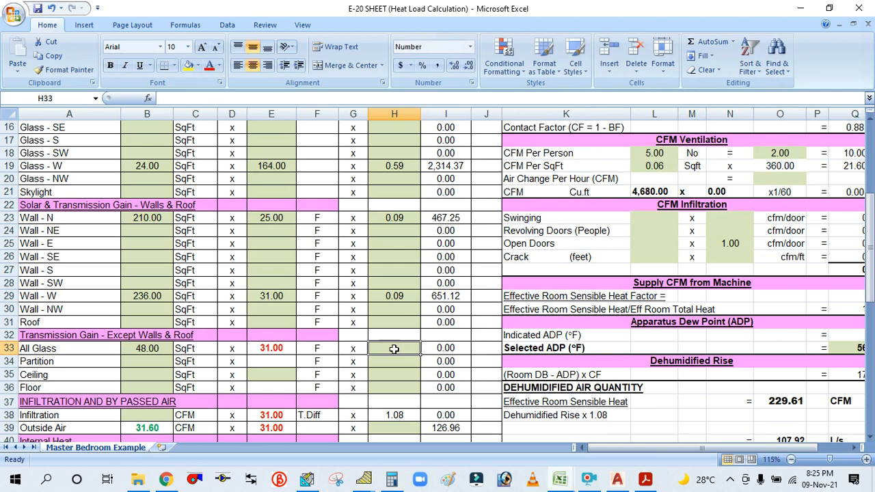
{"action": "scroll", "coordinate": [391, 350], "scroll_direction": "up", "scroll_amount": 3}
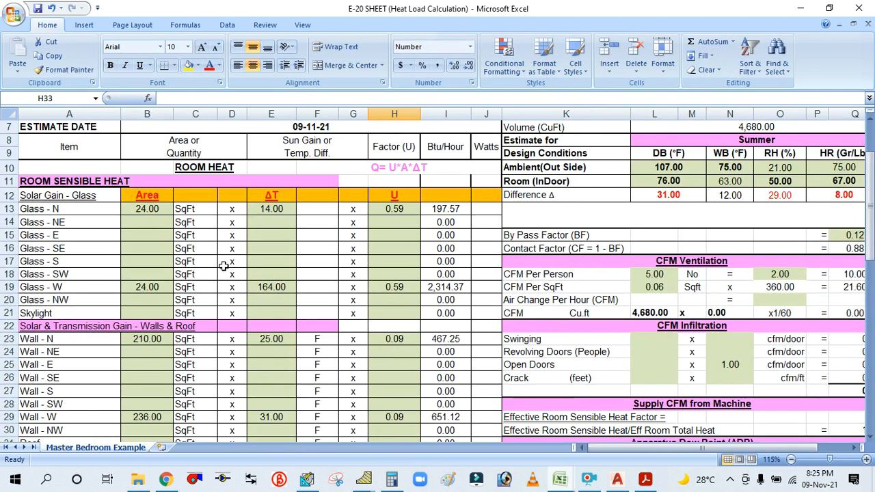
{"action": "scroll", "coordinate": [390, 236], "scroll_direction": "down", "scroll_amount": 4}
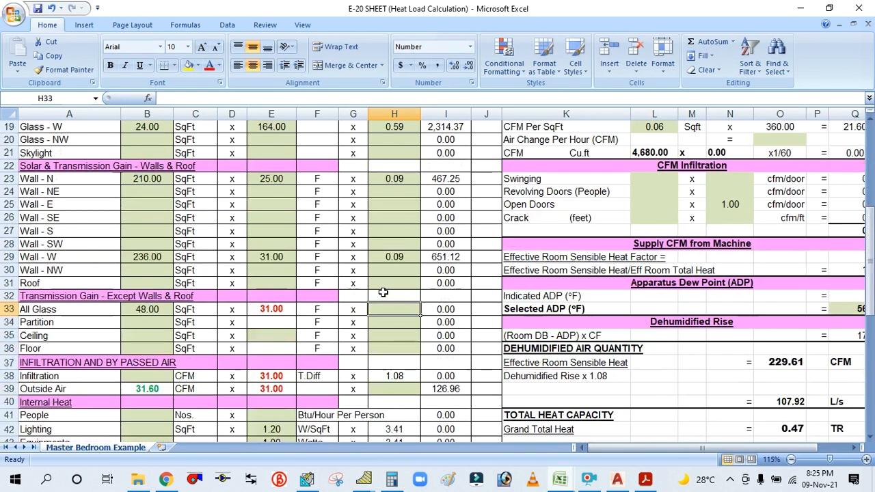
{"action": "type", "text": "0.59"}
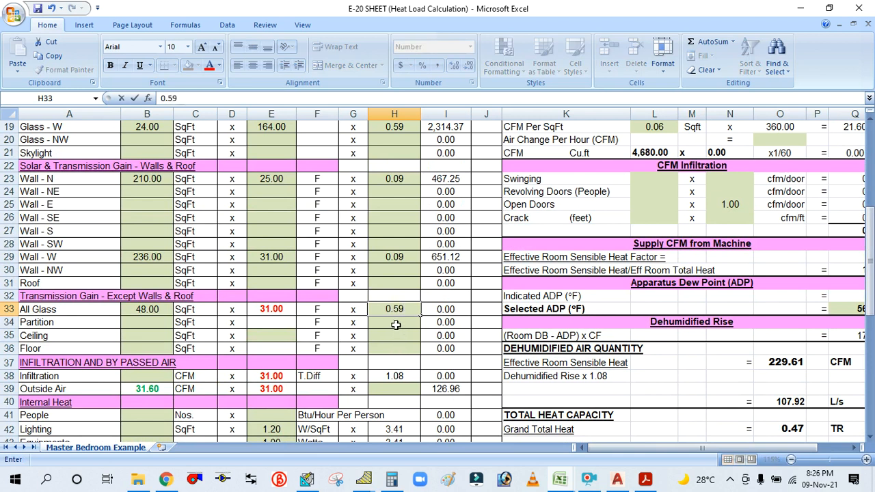
Step: Select the Partition area cell, switch to the AutoCAD plan, and multiply the toilet partition's 12 ft length by 13 in Calculator, then minimize it
{"action": "left_click_drag", "start_coordinate": [143, 331], "coordinate": [143, 324]}
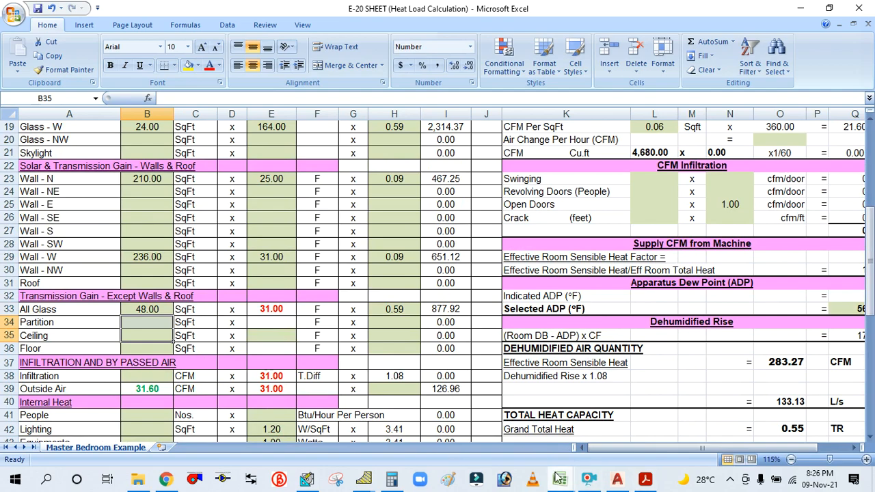
{"action": "left_click", "coordinate": [616, 479]}
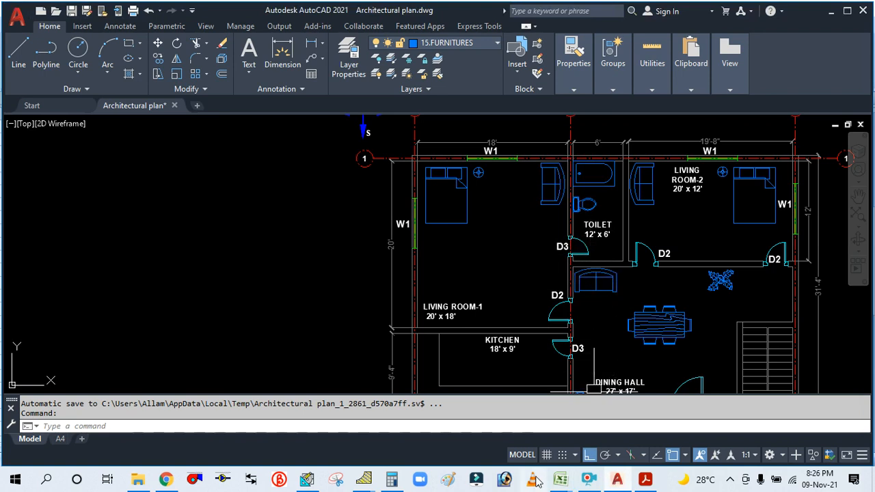
{"action": "left_click", "coordinate": [391, 480]}
{"action": "left_click", "coordinate": [685, 179]}
{"action": "left_click", "coordinate": [586, 319]}
{"action": "left_click", "coordinate": [643, 319]}
{"action": "left_click", "coordinate": [740, 235]}
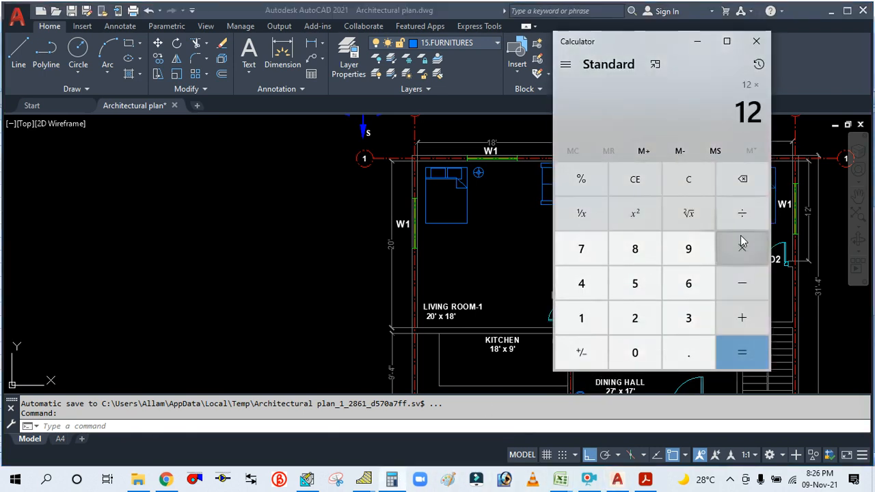
{"action": "left_click", "coordinate": [581, 318]}
{"action": "left_click", "coordinate": [683, 315]}
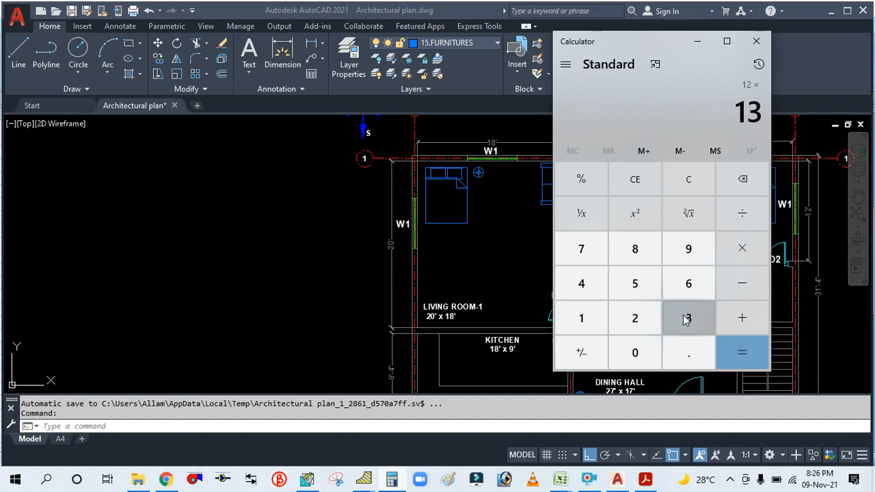
{"action": "key", "text": "Return"}
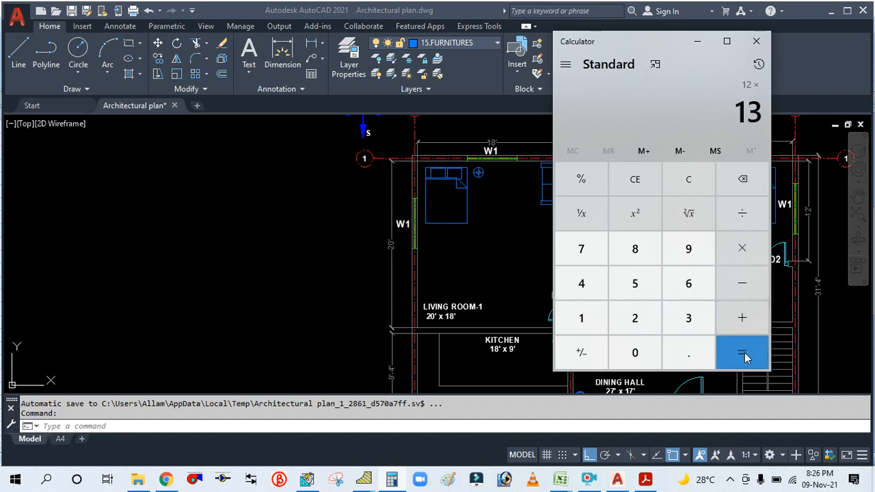
{"action": "left_click", "coordinate": [696, 41]}
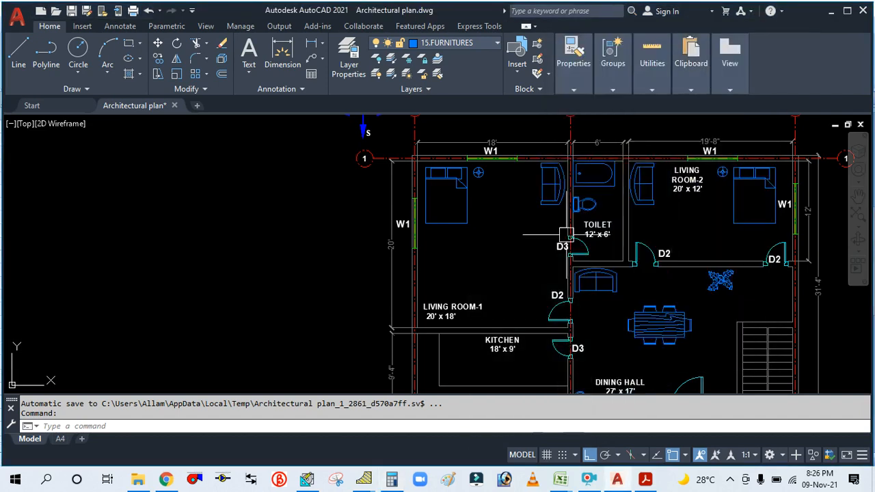
Step: Return to the E-20 sheet in Excel and enter 156 in B34 as the Partition area
{"action": "mouse_move", "coordinate": [559, 479]}
{"action": "left_click", "coordinate": [486, 427]}
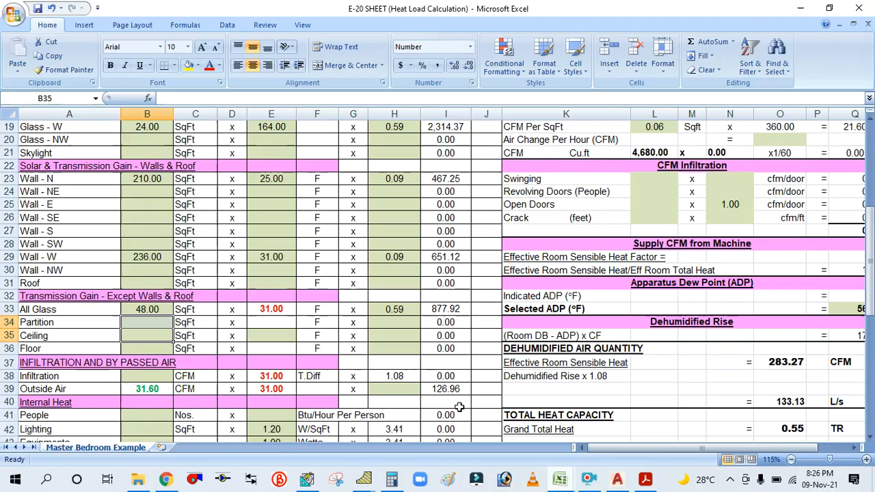
{"action": "left_click", "coordinate": [155, 321]}
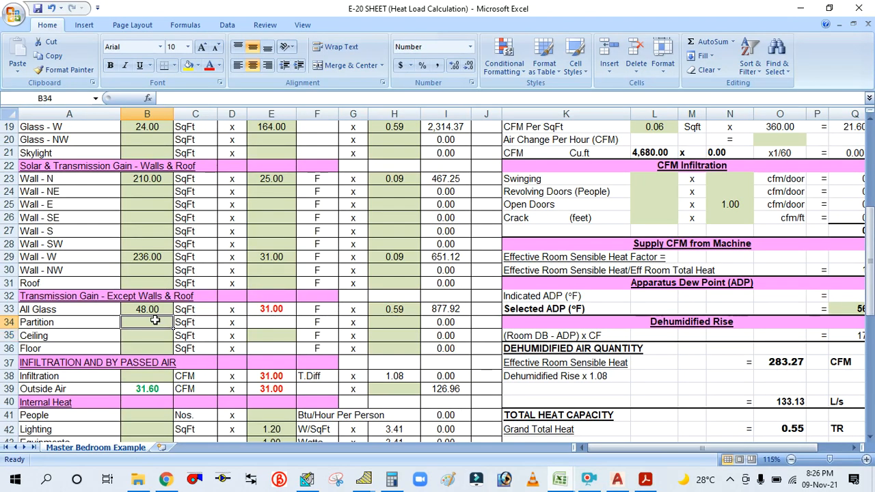
{"action": "type", "text": "156"}
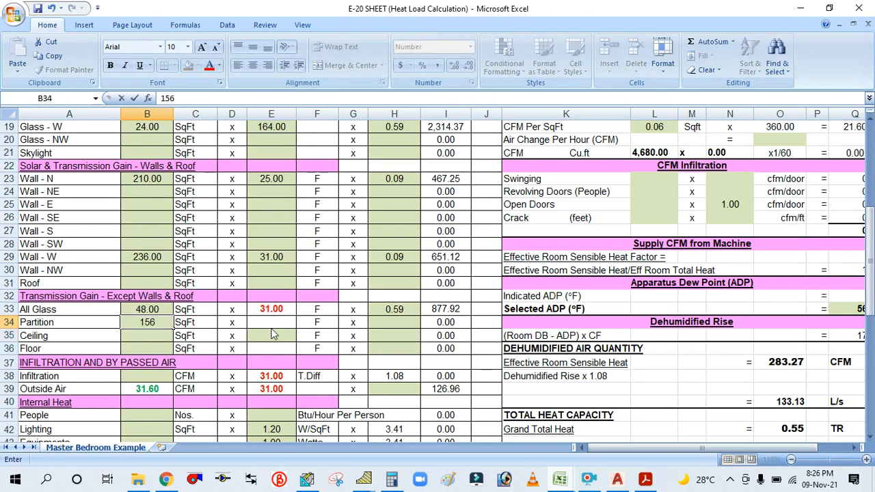
Step: Select the Partition temperature difference cell E34, clear Calculator, and subtract the 76 room temperature from the 107 ambient temperature
{"action": "left_click", "coordinate": [273, 322]}
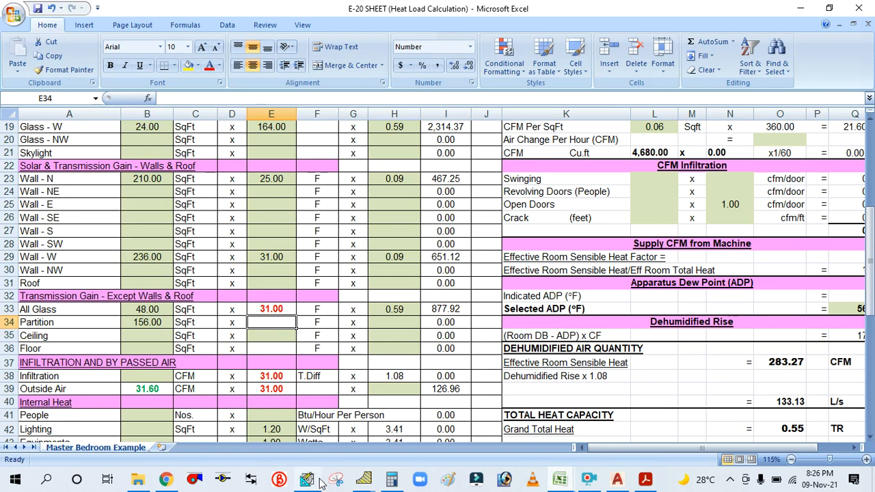
{"action": "left_click", "coordinate": [392, 479]}
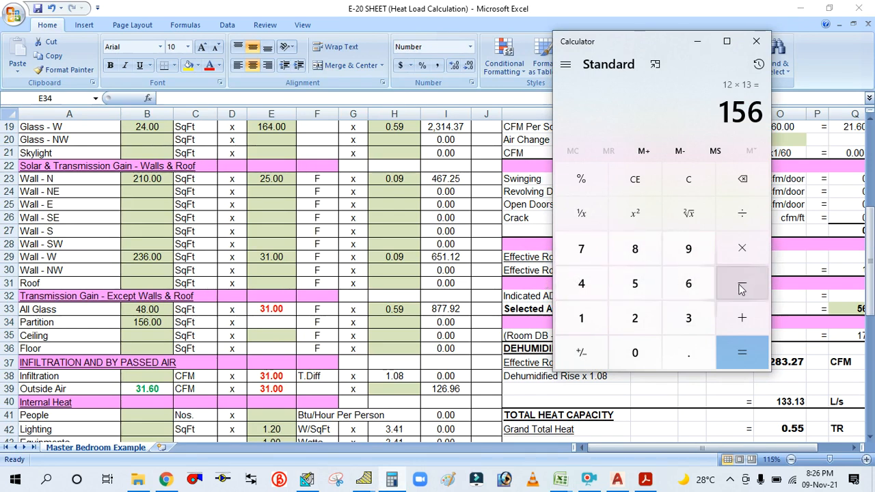
{"action": "left_click", "coordinate": [741, 352]}
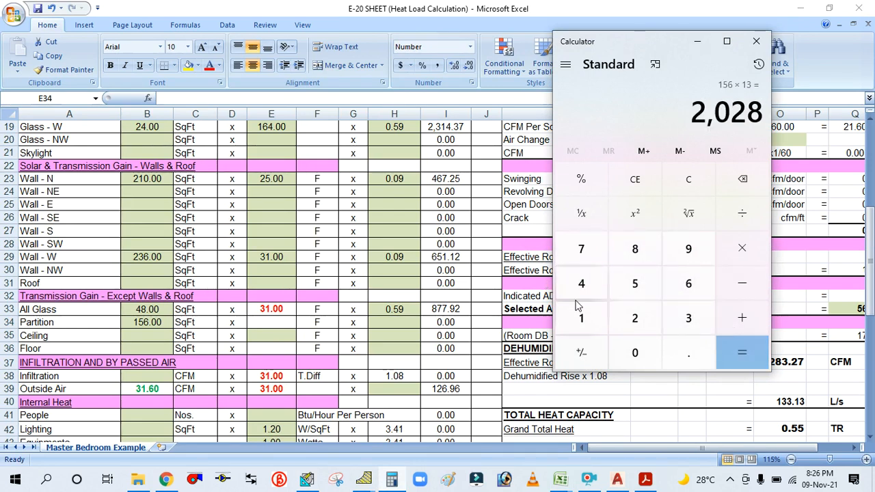
{"action": "left_click", "coordinate": [701, 192]}
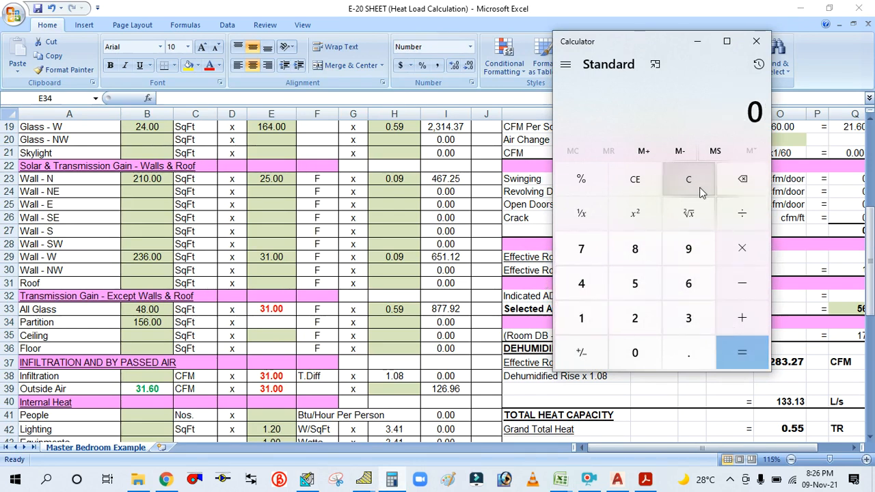
{"action": "left_click", "coordinate": [581, 318]}
{"action": "left_click", "coordinate": [636, 352]}
{"action": "left_click", "coordinate": [596, 250]}
{"action": "left_click", "coordinate": [749, 283]}
{"action": "left_click", "coordinate": [597, 254]}
{"action": "left_click", "coordinate": [680, 280]}
{"action": "left_click", "coordinate": [742, 352]}
Step: Subtract another 5 from the difference in Calculator and enter 26 in E34 for Partition
{"action": "left_click", "coordinate": [745, 296]}
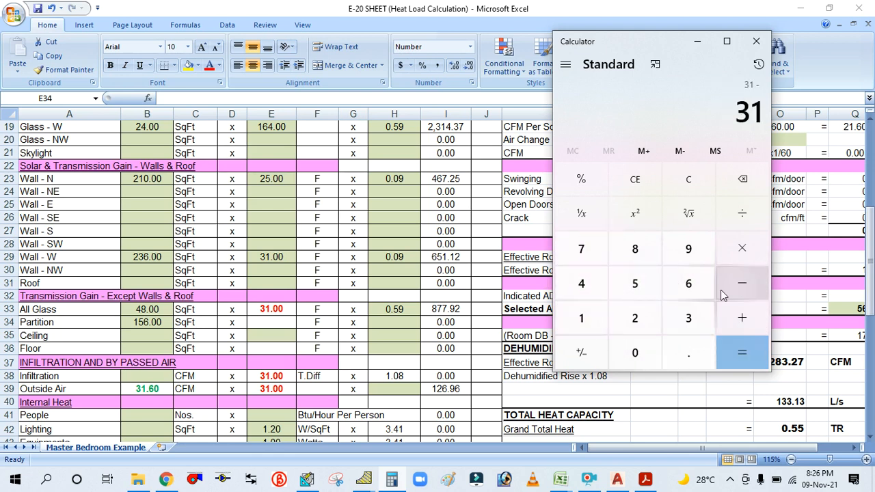
{"action": "left_click", "coordinate": [636, 284]}
{"action": "left_click", "coordinate": [753, 354]}
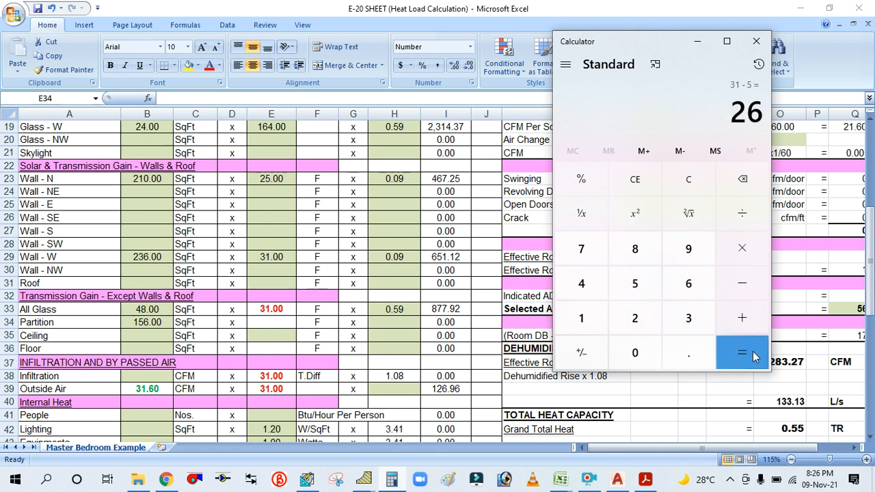
{"action": "left_click", "coordinate": [698, 41]}
{"action": "type", "text": "26"}
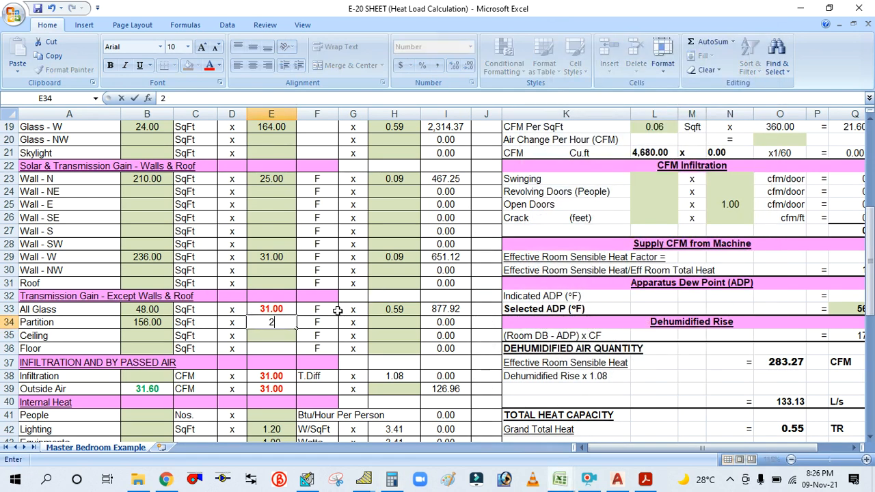
Step: Look up the Partitions U value in the U-Factor workbook and enter 0.401 in H34 of the E-20 sheet
{"action": "left_click", "coordinate": [385, 322]}
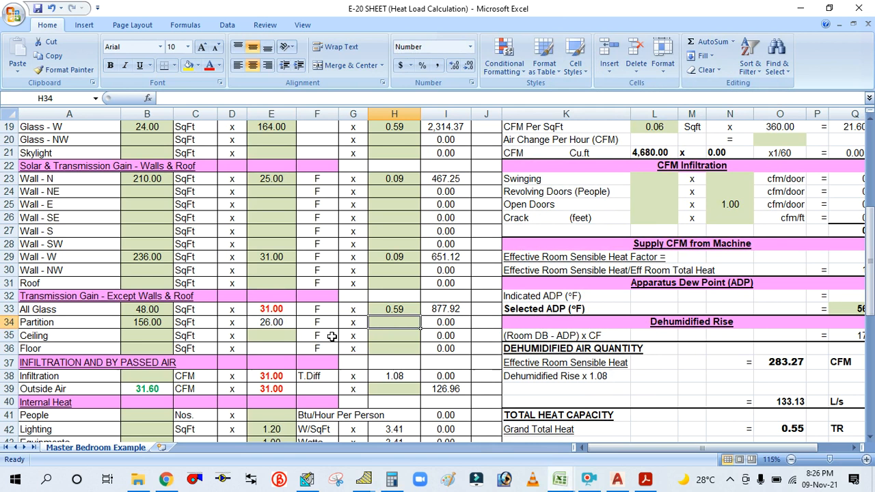
{"action": "mouse_move", "coordinate": [560, 479]}
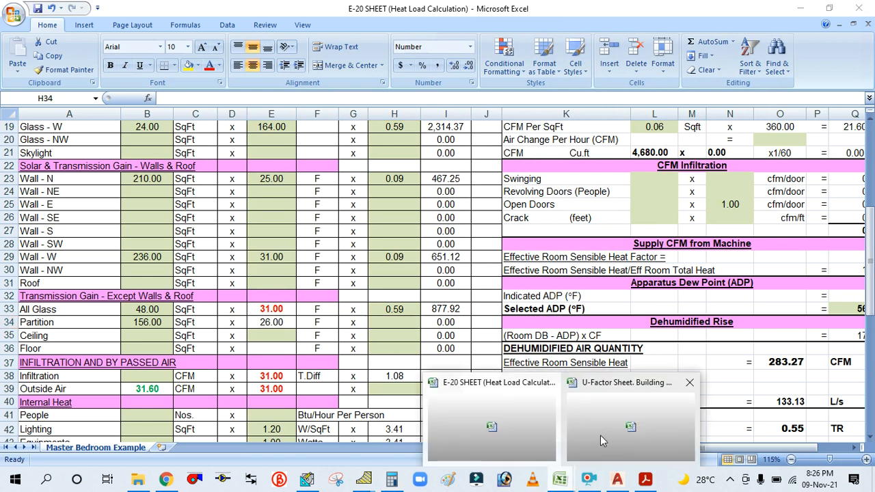
{"action": "left_click", "coordinate": [601, 432]}
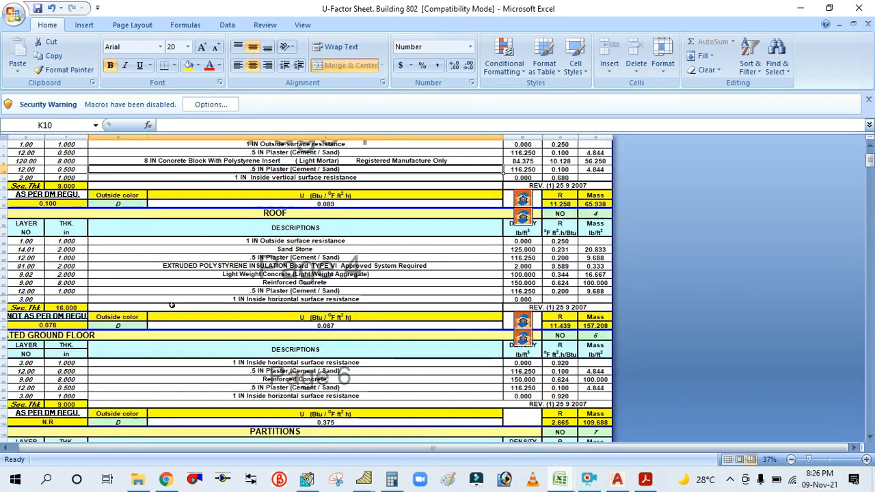
{"action": "scroll", "coordinate": [203, 292], "scroll_direction": "down", "scroll_amount": 5}
{"action": "scroll", "coordinate": [360, 407], "scroll_direction": "down", "scroll_amount": 2}
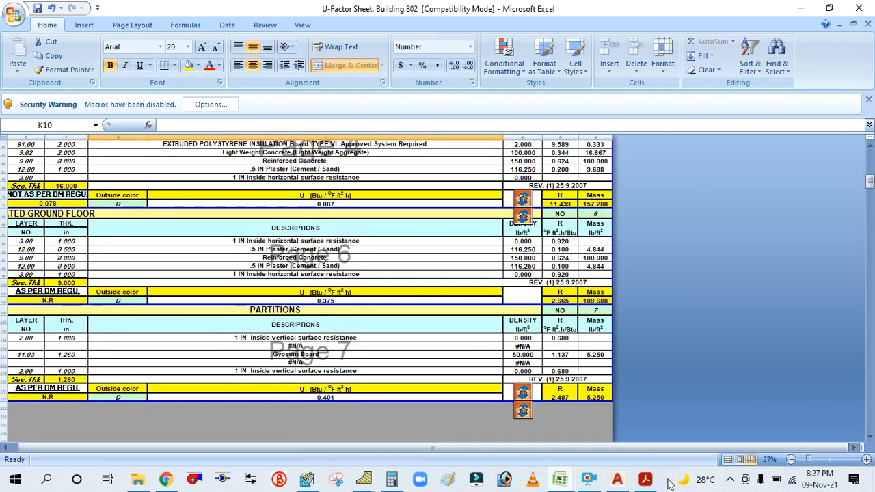
{"action": "mouse_move", "coordinate": [564, 483]}
{"action": "left_click", "coordinate": [493, 420]}
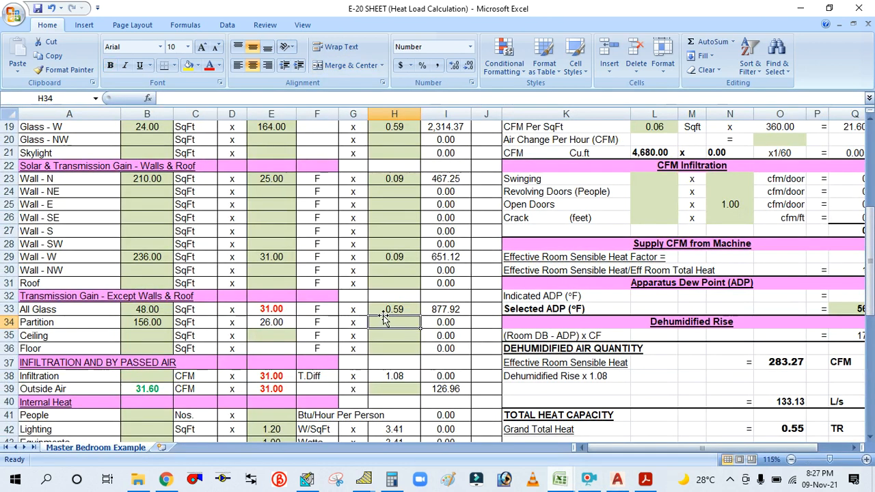
{"action": "type", "text": "0.401"}
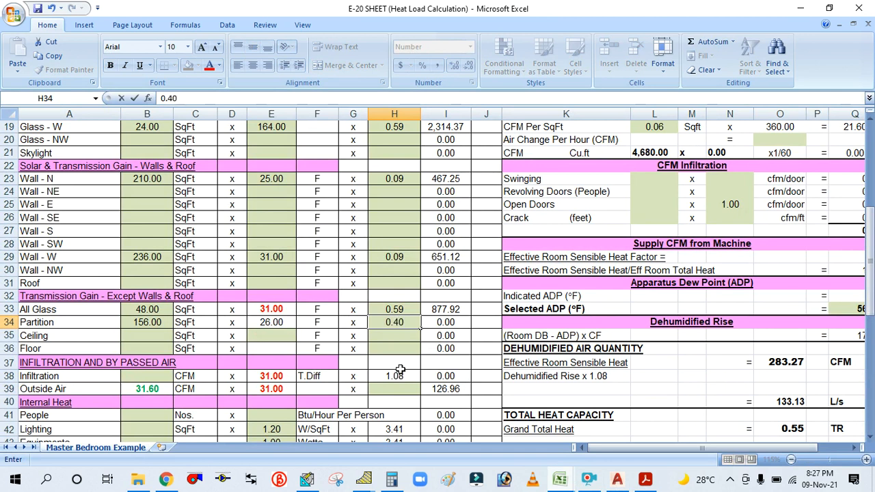
Step: Check the room's area in the E-20 sheet header and enter 360 in B31 as the Roof area
{"action": "left_click", "coordinate": [145, 335]}
{"action": "left_click", "coordinate": [147, 347]}
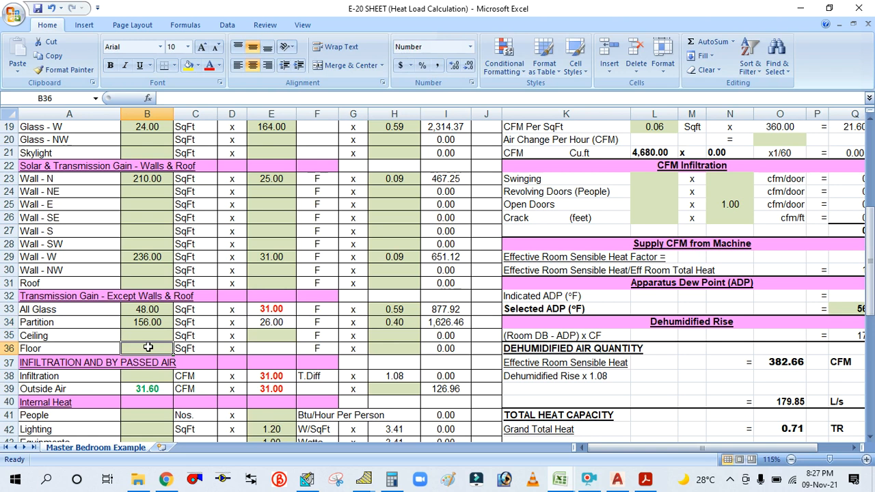
{"action": "left_click", "coordinate": [143, 284]}
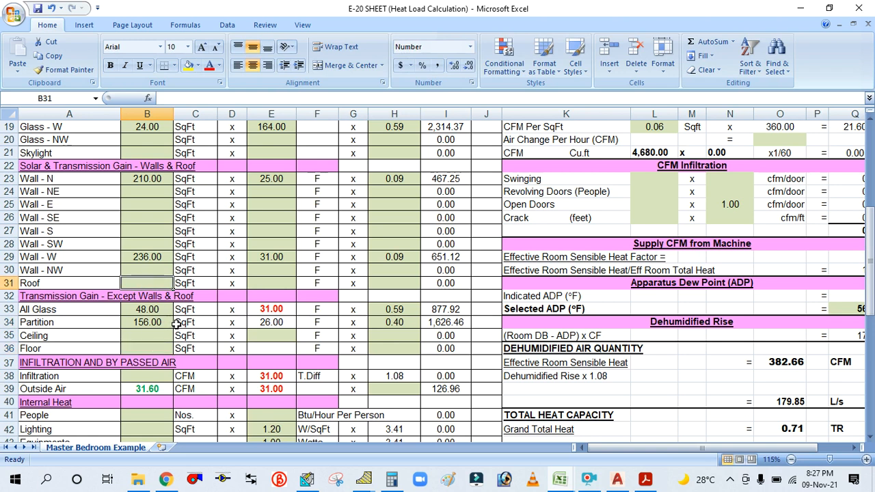
{"action": "scroll", "coordinate": [180, 323], "scroll_direction": "up", "scroll_amount": 5}
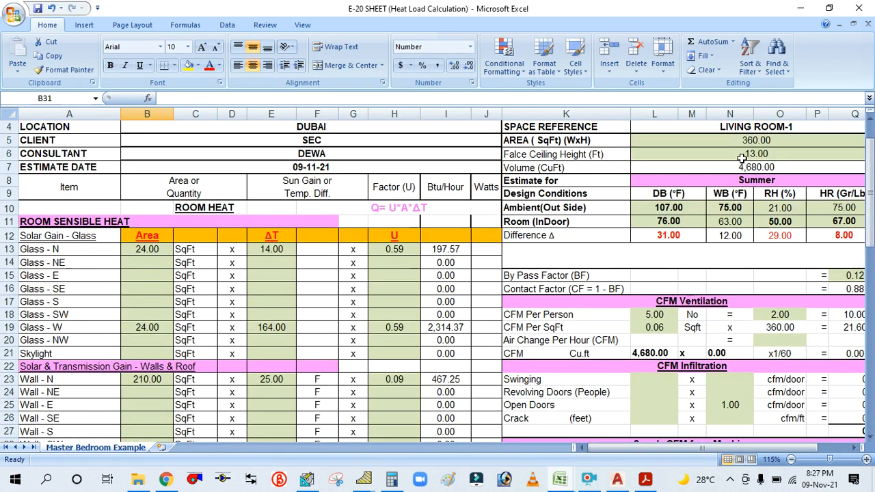
{"action": "scroll", "coordinate": [355, 296], "scroll_direction": "down", "scroll_amount": 3}
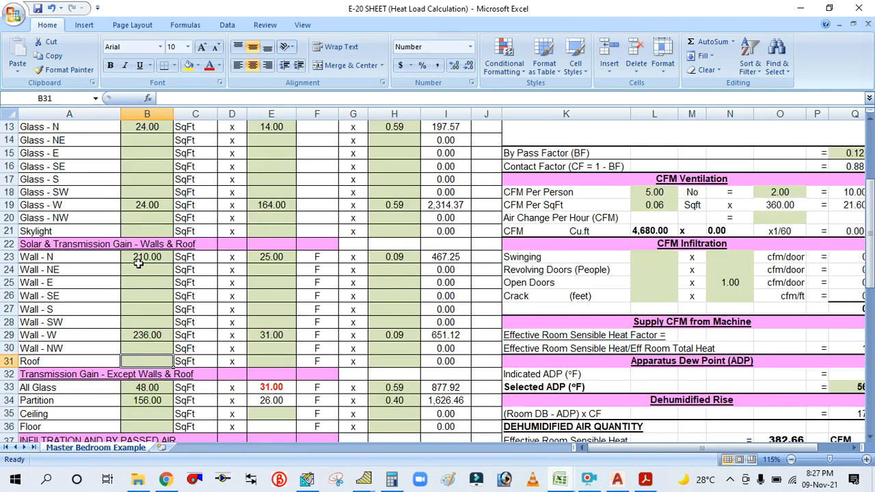
{"action": "type", "text": "360"}
{"action": "left_click", "coordinate": [154, 338]}
Step: Consult the U-Factor workbook and enter 0.375 in H31 of the E-20 sheet as the Roof U factor
{"action": "scroll", "coordinate": [163, 380], "scroll_direction": "down", "scroll_amount": 1}
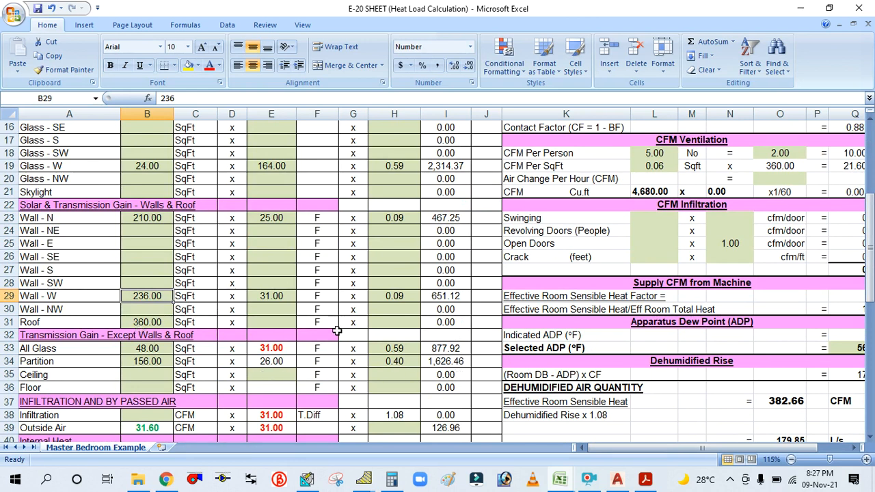
{"action": "left_click", "coordinate": [387, 325]}
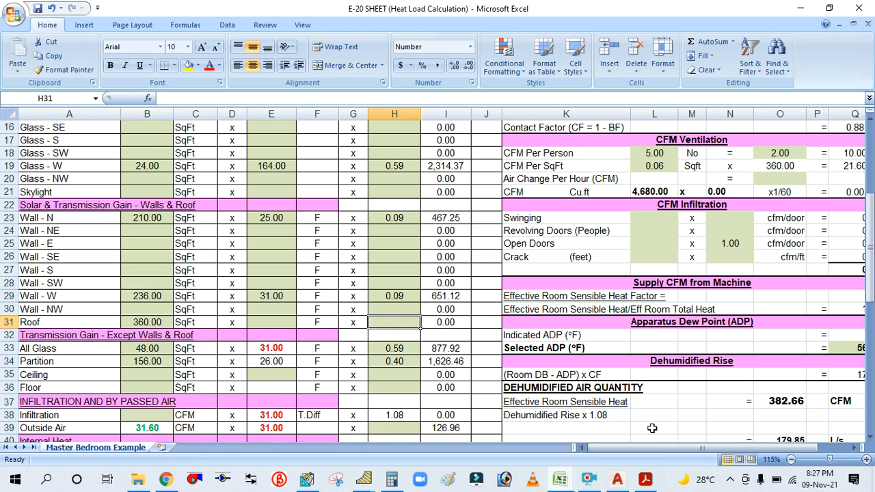
{"action": "left_click", "coordinate": [562, 481]}
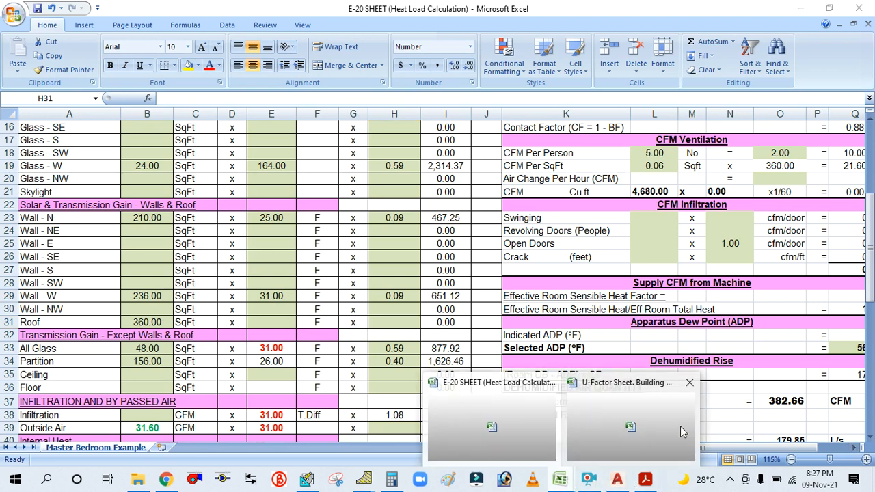
{"action": "left_click", "coordinate": [636, 448]}
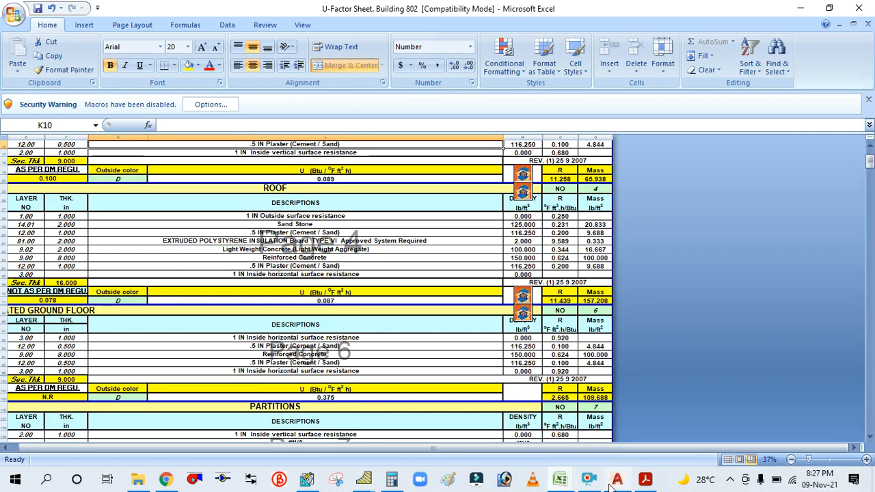
{"action": "left_click", "coordinate": [561, 481]}
{"action": "left_click", "coordinate": [501, 439]}
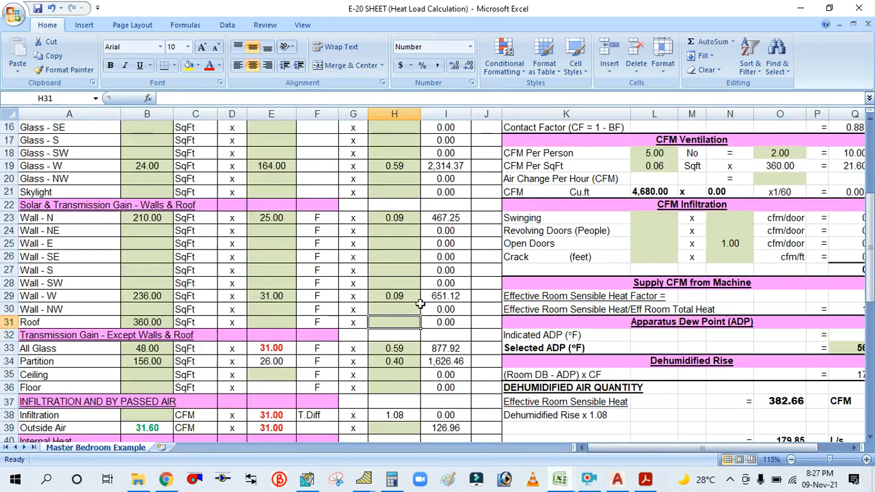
{"action": "type", "text": "0"}
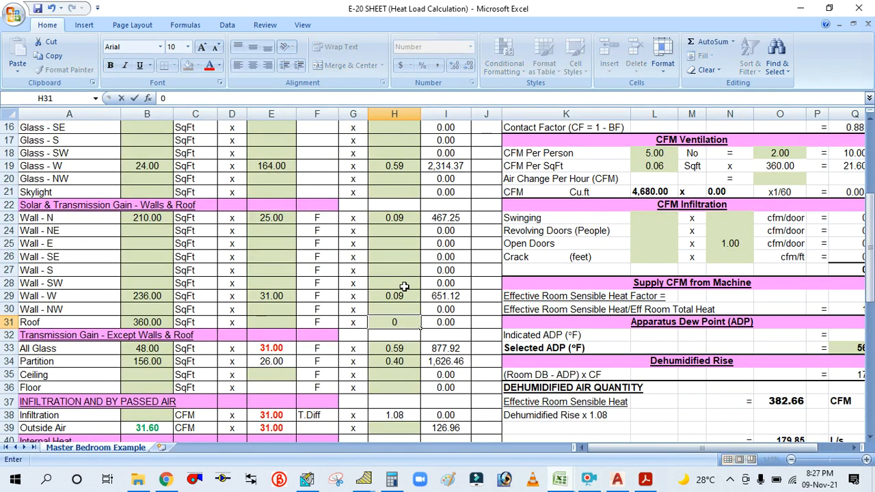
{"action": "type", "text": ".375"}
Step: Select Roof cell E31, switch to the Load Estimating PDF, and mark Table 20's 4 PM value for an 80 lb/sq ft sun-exposed roof
{"action": "left_click", "coordinate": [272, 324]}
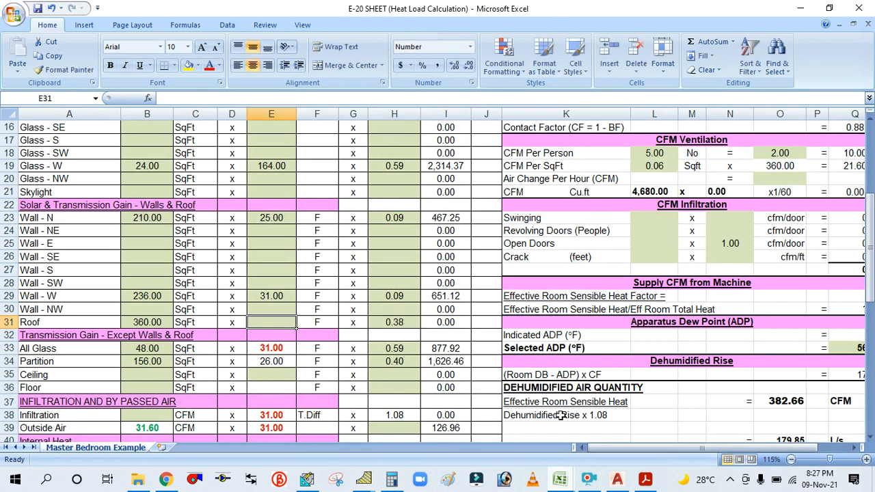
{"action": "left_click", "coordinate": [647, 480]}
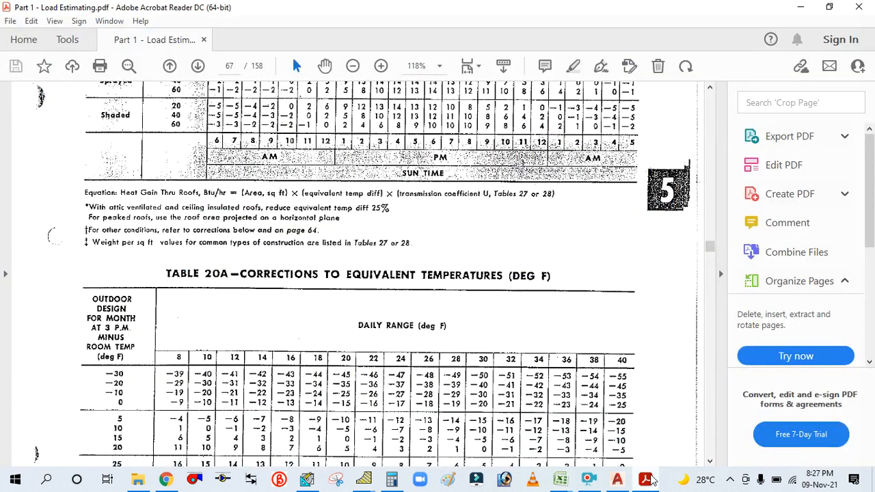
{"action": "scroll", "coordinate": [528, 322], "scroll_direction": "up", "scroll_amount": 8}
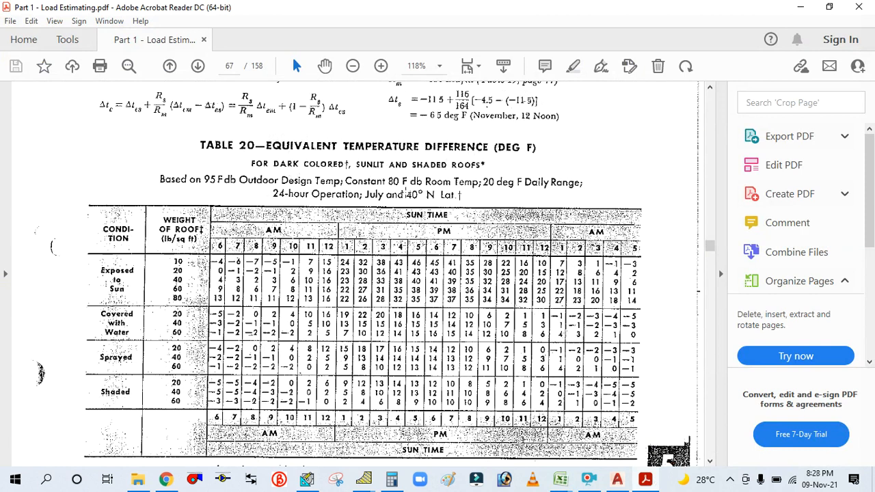
{"action": "scroll", "coordinate": [400, 200], "scroll_direction": "down", "scroll_amount": 2}
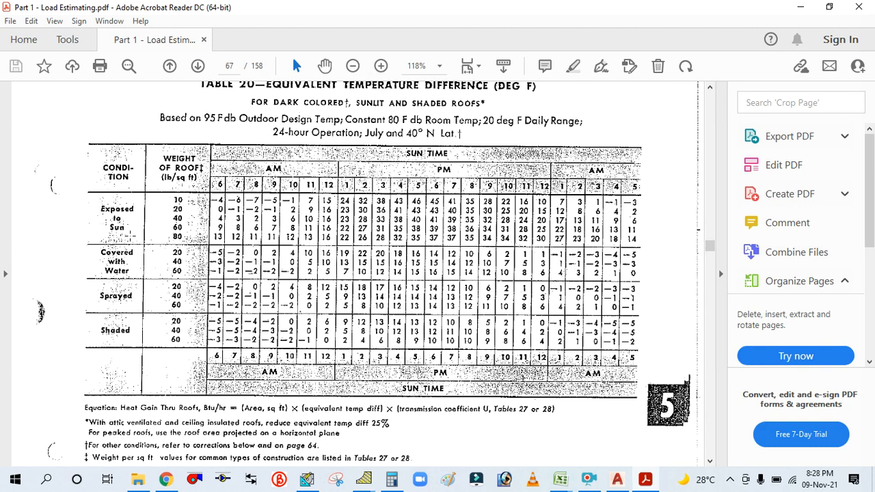
{"action": "left_click_drag", "start_coordinate": [101, 201], "coordinate": [146, 245]}
{"action": "left_click", "coordinate": [187, 218]}
{"action": "left_click", "coordinate": [177, 241]}
{"action": "left_click", "coordinate": [178, 242]}
{"action": "left_click_drag", "start_coordinate": [182, 243], "coordinate": [182, 245]}
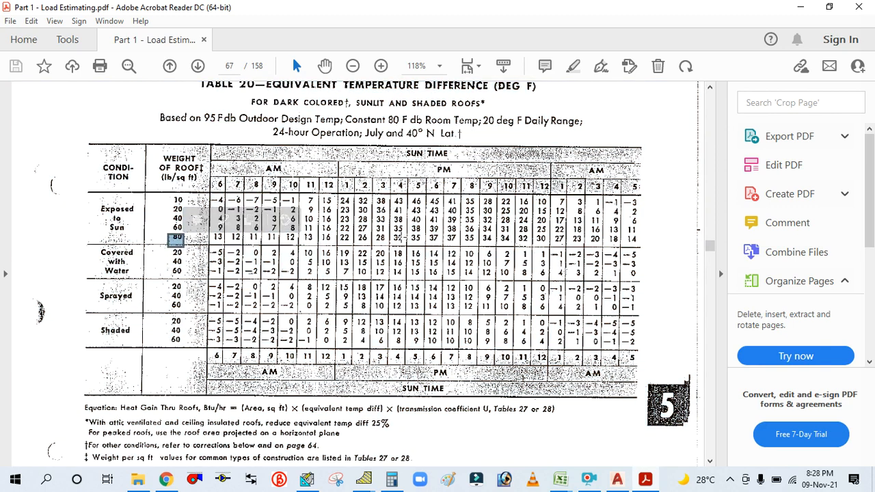
{"action": "left_click_drag", "start_coordinate": [407, 241], "coordinate": [410, 244]}
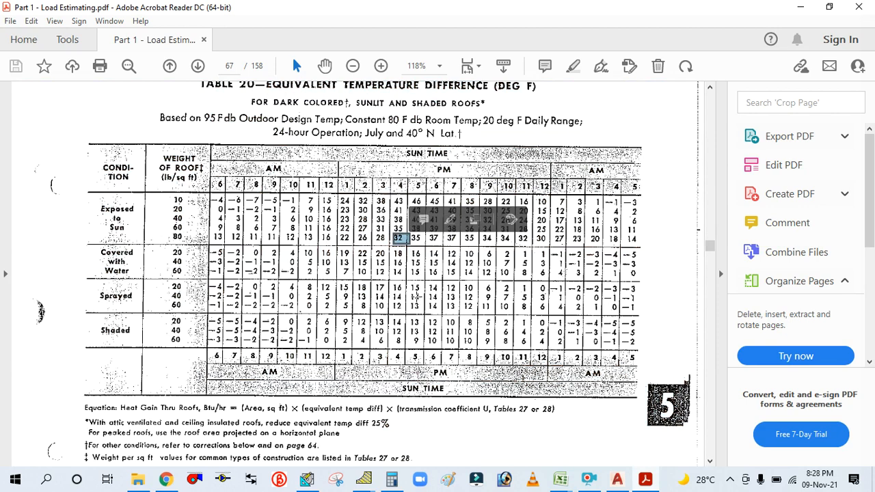
Step: Look up the roof correction in Table 20A and add 21 to 32 in Calculator
{"action": "scroll", "coordinate": [398, 311], "scroll_direction": "down", "scroll_amount": 5}
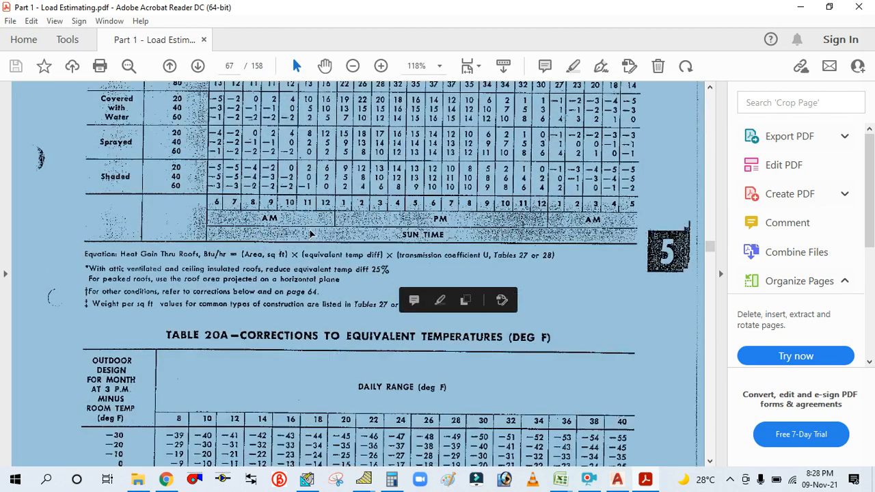
{"action": "scroll", "coordinate": [310, 249], "scroll_direction": "down", "scroll_amount": 2}
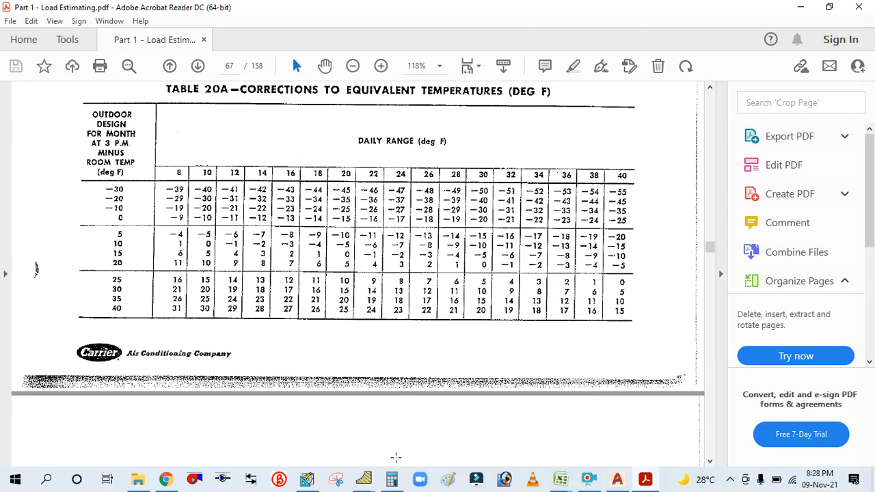
{"action": "left_click", "coordinate": [392, 479]}
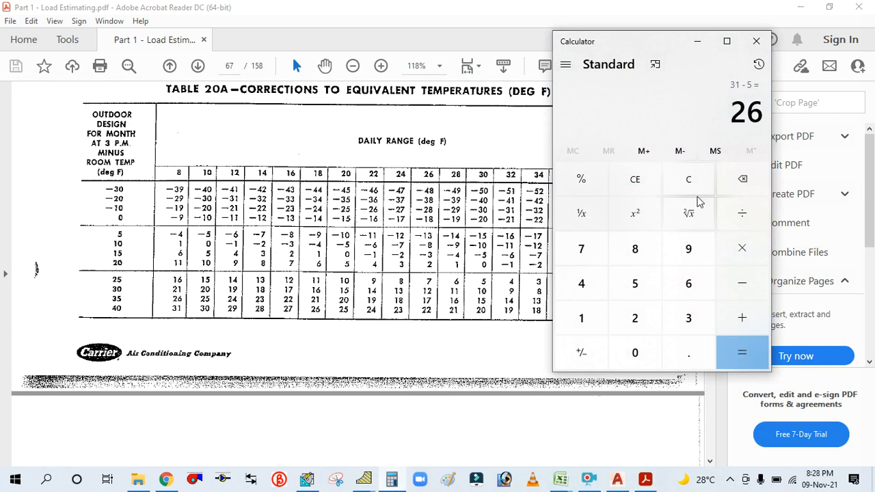
{"action": "left_click", "coordinate": [690, 180]}
{"action": "left_click", "coordinate": [689, 316]}
{"action": "left_click", "coordinate": [632, 322]}
{"action": "left_click", "coordinate": [742, 318]}
{"action": "left_click", "coordinate": [635, 319]}
{"action": "left_click", "coordinate": [582, 319]}
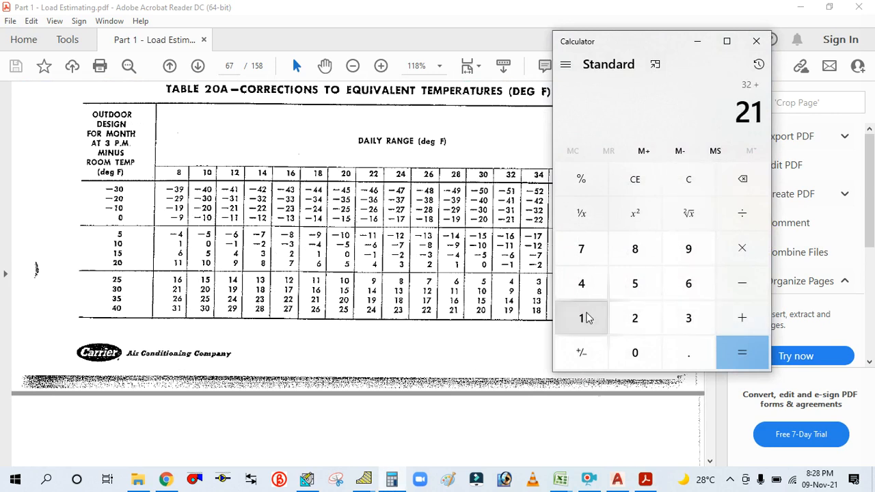
{"action": "left_click", "coordinate": [744, 355]}
{"action": "left_click", "coordinate": [698, 41]}
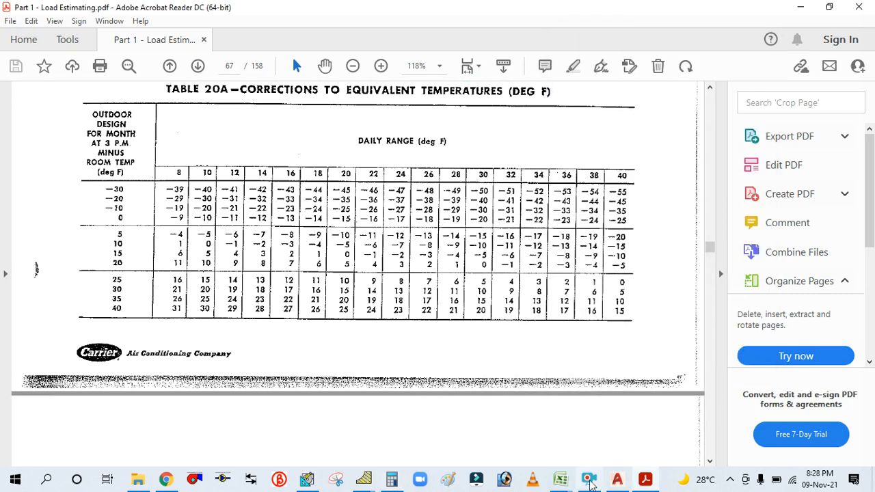
Step: Switch to the E-20 sheet and enter 53 in E31 as the Roof temperature difference
{"action": "left_click", "coordinate": [559, 479]}
{"action": "left_click", "coordinate": [488, 431]}
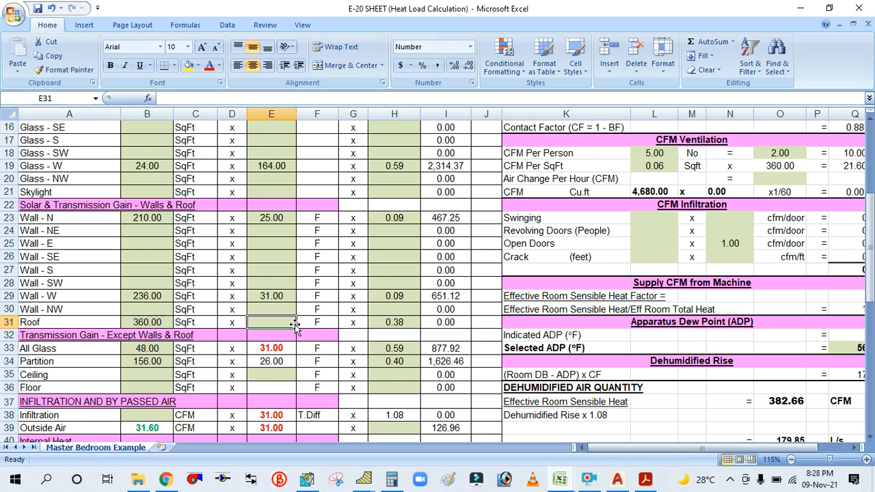
{"action": "type", "text": "53"}
{"action": "left_click", "coordinate": [280, 271]}
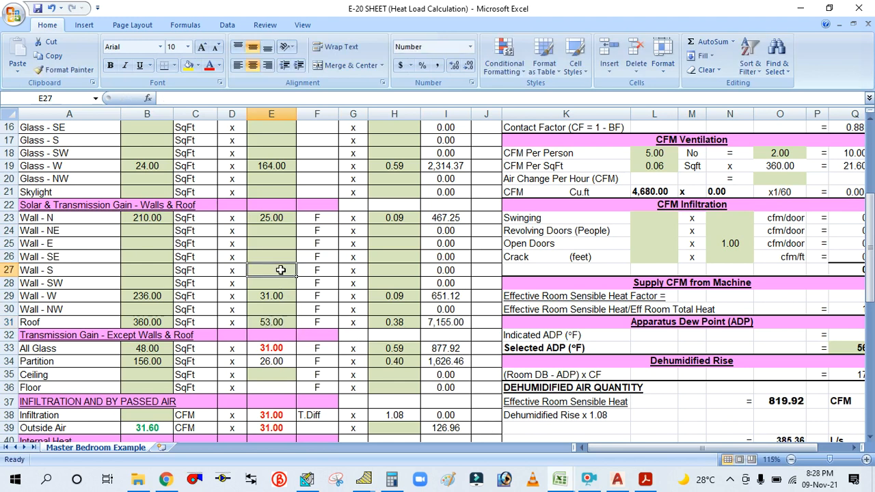
Step: Enter 2 in B41 as the number of people under Internal Heat
{"action": "scroll", "coordinate": [277, 300], "scroll_direction": "down", "scroll_amount": 3}
{"action": "scroll", "coordinate": [277, 301], "scroll_direction": "down", "scroll_amount": 1}
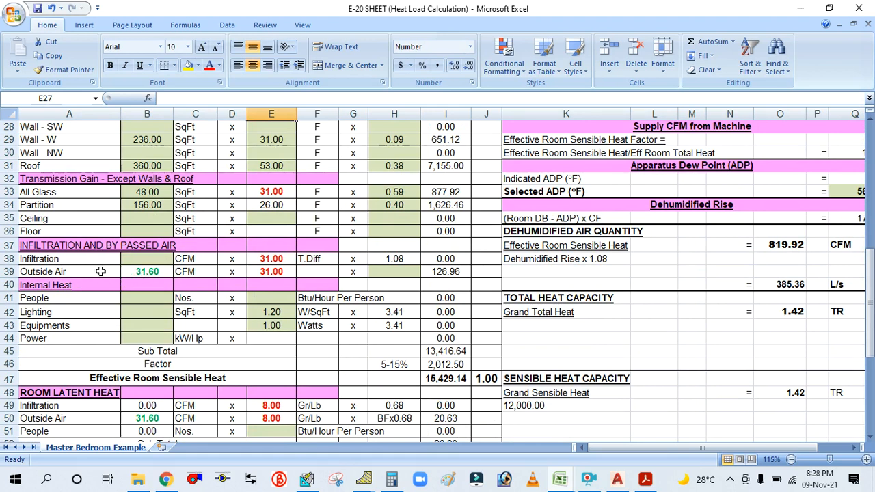
{"action": "scroll", "coordinate": [152, 273], "scroll_direction": "down", "scroll_amount": 1}
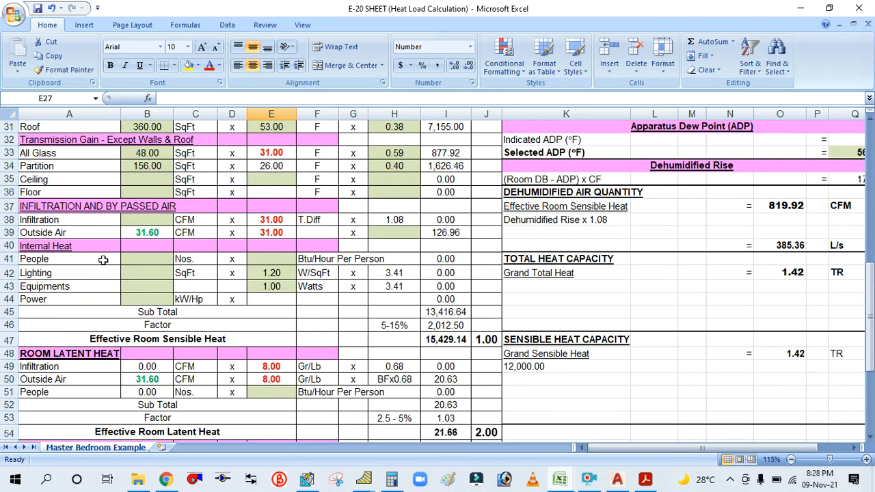
{"action": "scroll", "coordinate": [104, 261], "scroll_direction": "down", "scroll_amount": 1}
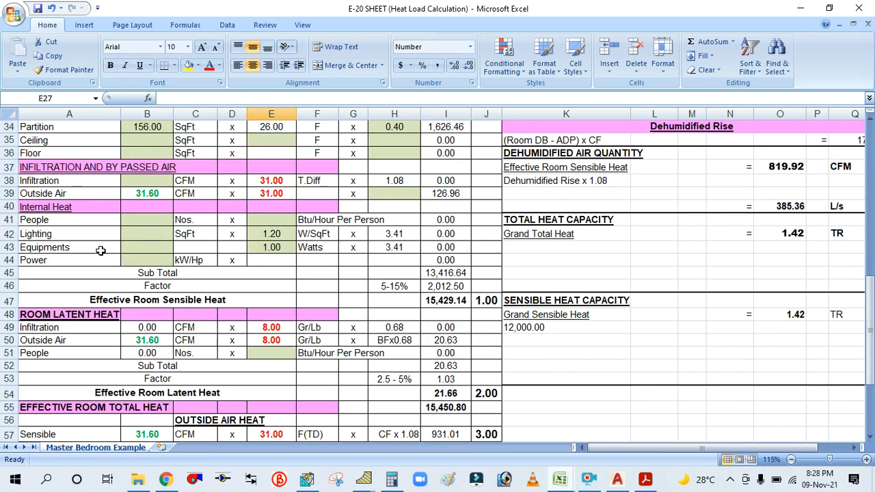
{"action": "left_click", "coordinate": [149, 223]}
{"action": "type", "text": "2"}
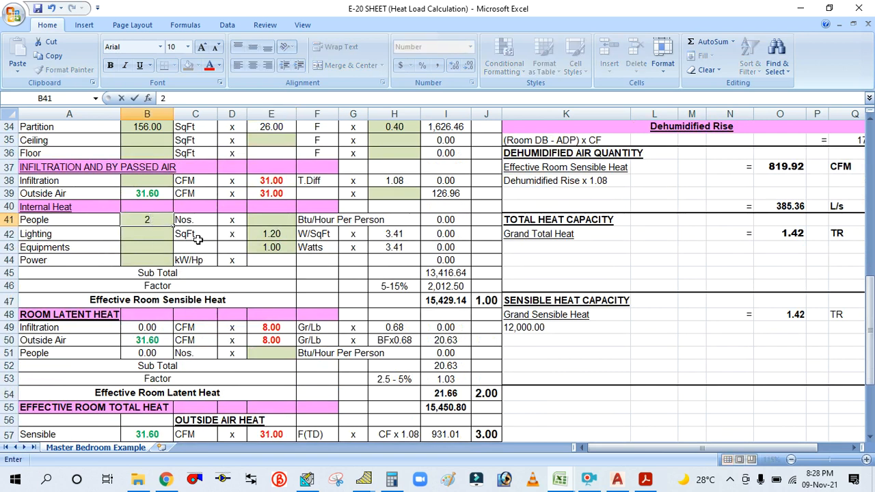
{"action": "left_click", "coordinate": [273, 222]}
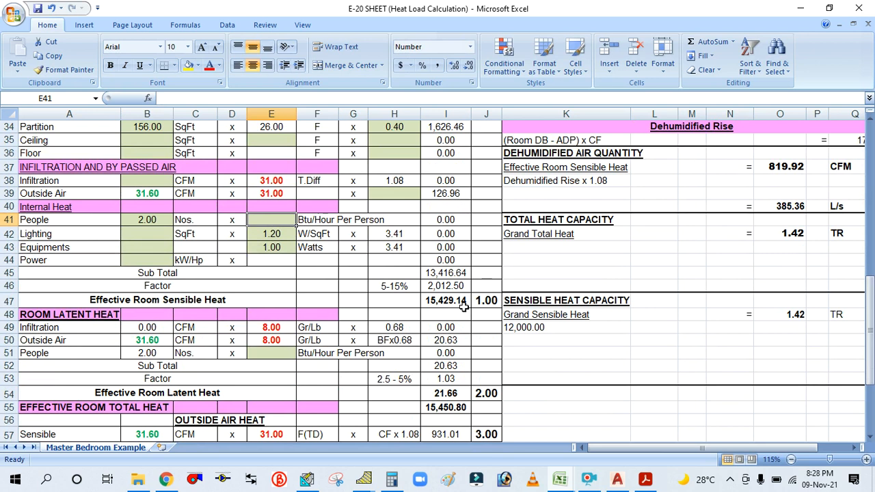
Step: Switch to HAP, cancel the Weather Properties, and open LIVING ROOM-1's internal loads to check the people's sensible heat
{"action": "left_click", "coordinate": [316, 480]}
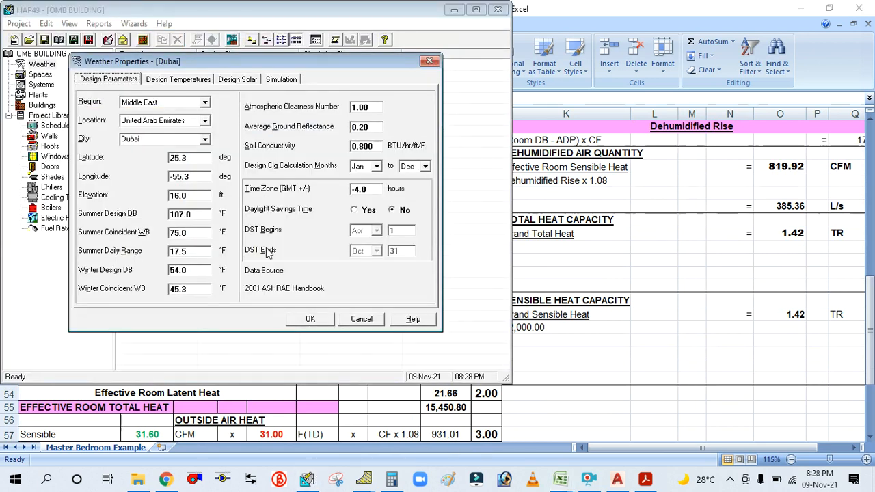
{"action": "left_click", "coordinate": [362, 318]}
{"action": "left_click", "coordinate": [40, 74]}
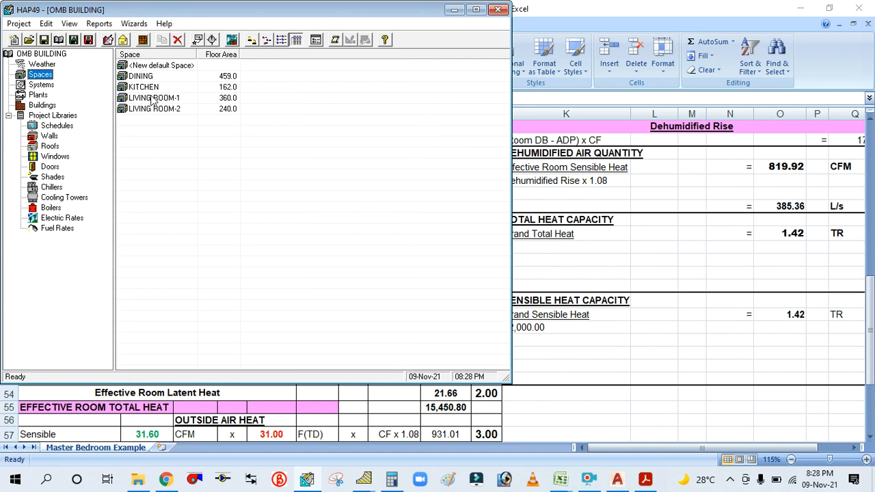
{"action": "double_click", "coordinate": [153, 100]}
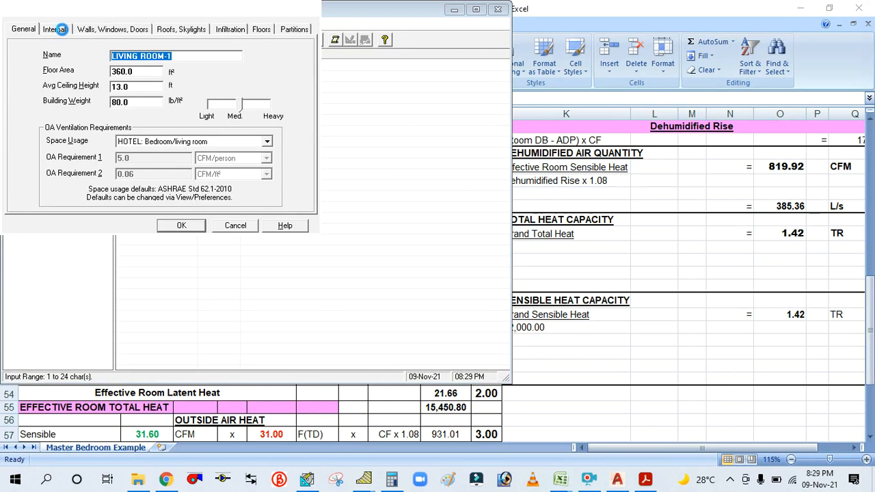
{"action": "left_click", "coordinate": [56, 29]}
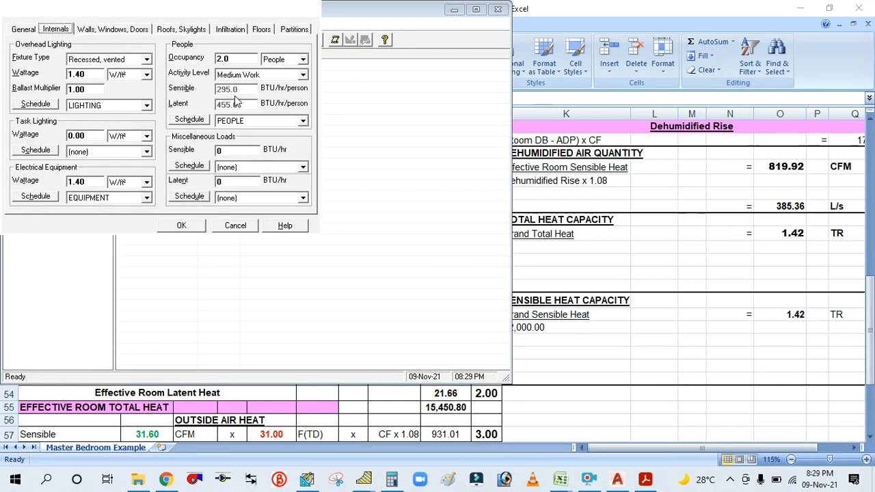
Step: Return to the E-20 sheet and enter 295 in E41 as the sensible Btu/hour per person
{"action": "mouse_move", "coordinate": [562, 479]}
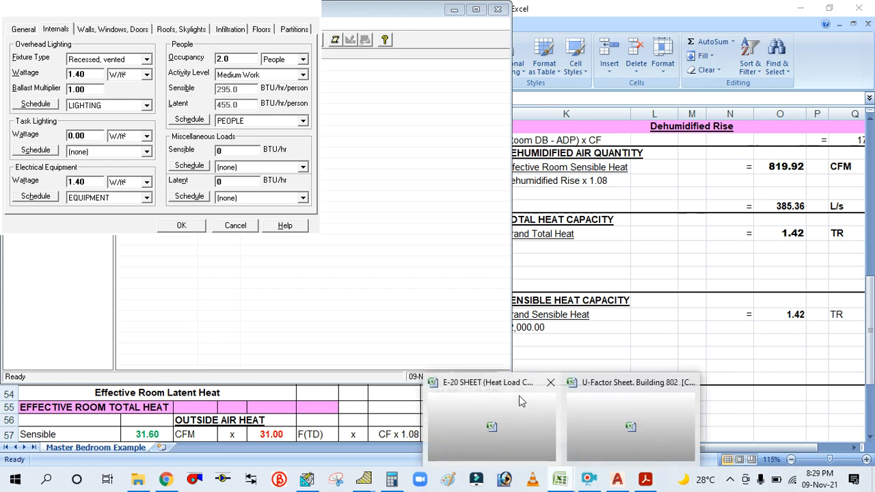
{"action": "left_click", "coordinate": [487, 444]}
{"action": "type", "text": "2"}
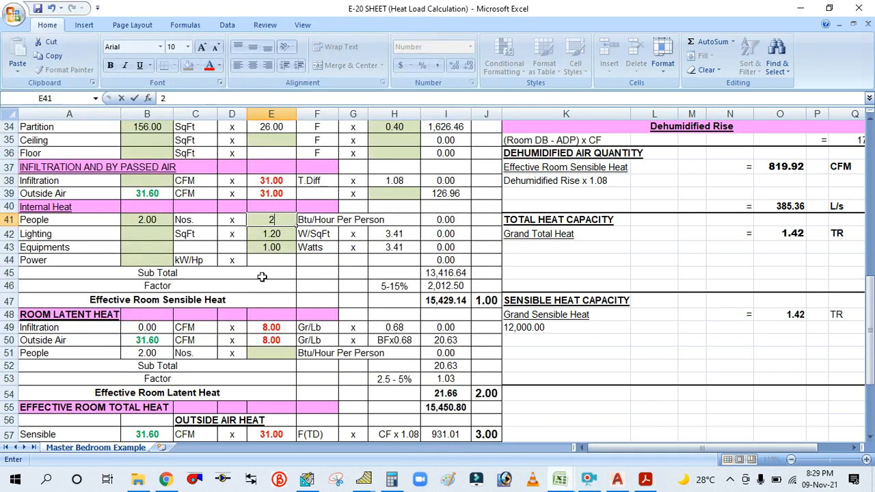
{"action": "type", "text": "95"}
{"action": "left_click", "coordinate": [274, 274]}
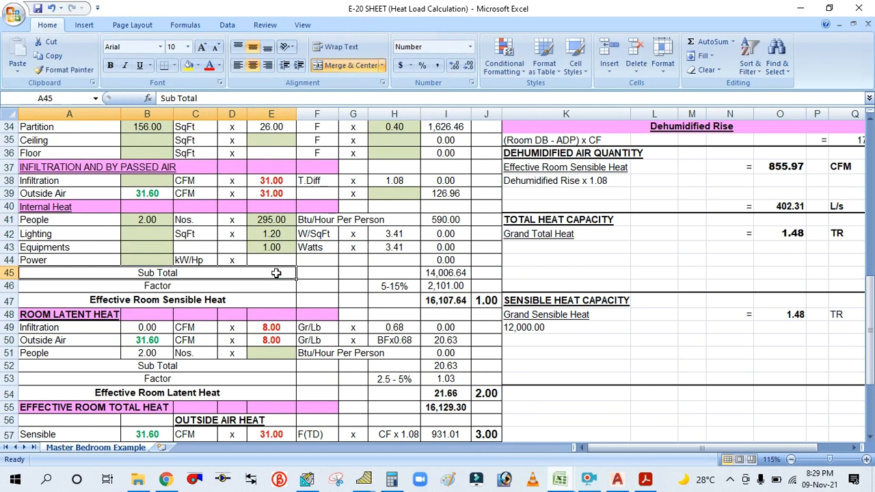
{"action": "left_click", "coordinate": [154, 238]}
{"action": "type", "text": "1."}
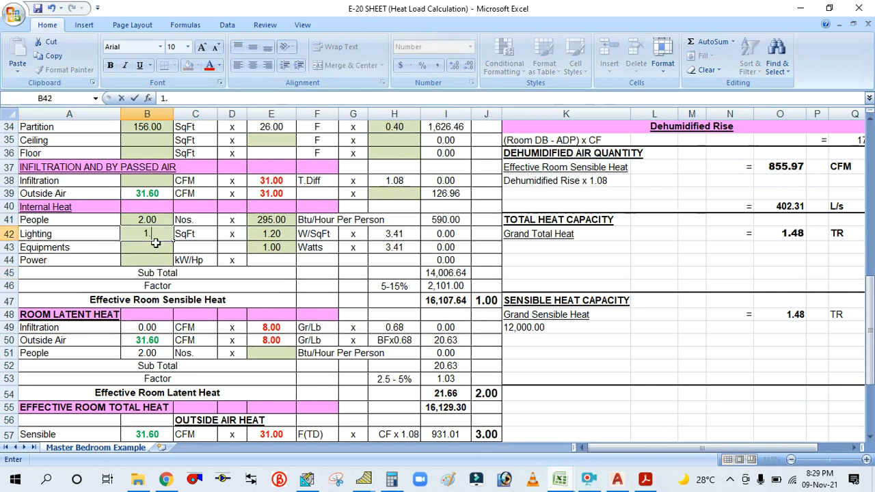
{"action": "left_click", "coordinate": [302, 479]}
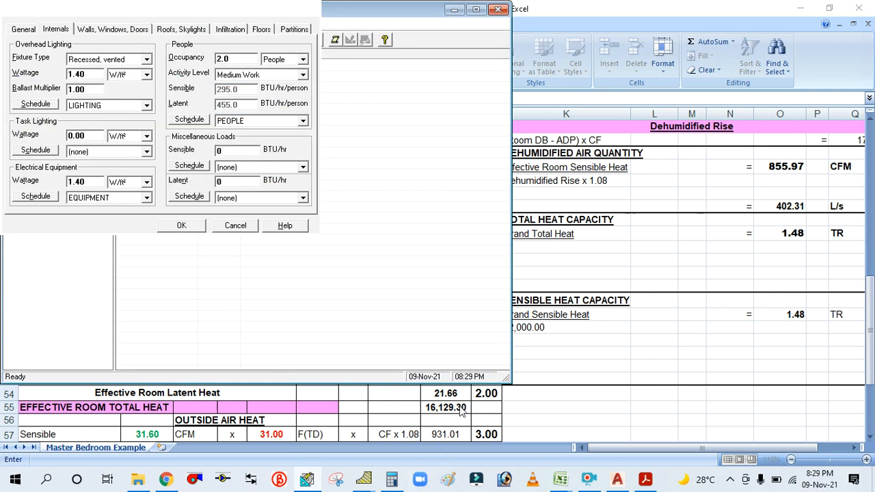
{"action": "left_click", "coordinate": [612, 347]}
{"action": "type", "text": "4"}
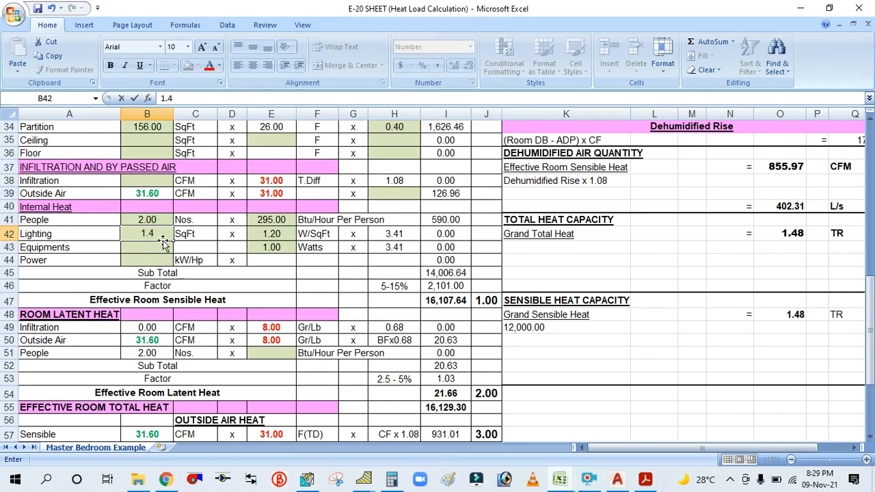
Step: Replace the entry in B42 with 360 as the Lighting area in SqFt
{"action": "left_click_drag", "start_coordinate": [164, 235], "coordinate": [126, 234]}
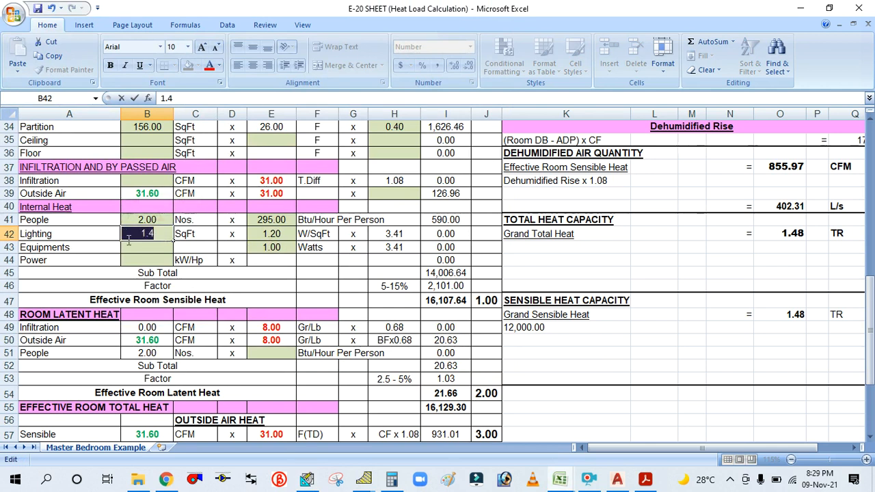
{"action": "type", "text": "369"}
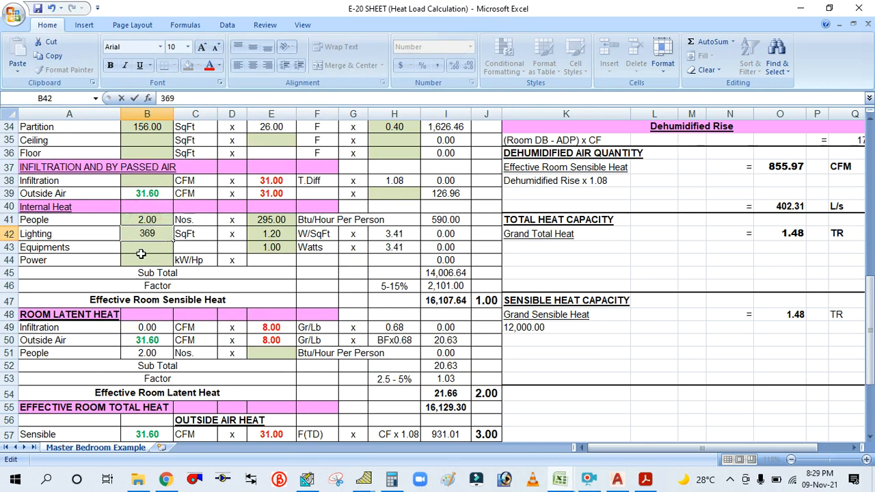
{"action": "type", "text": "0"}
{"action": "left_click", "coordinate": [278, 234]}
{"action": "type", "text": "1"}
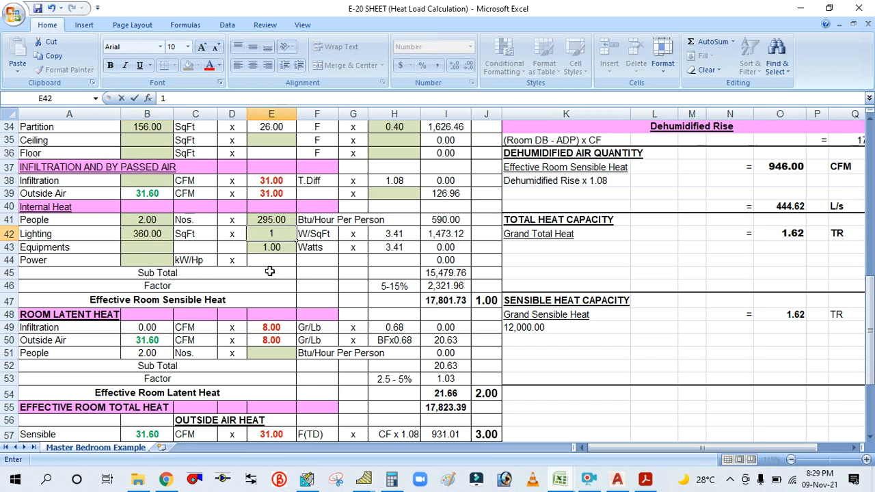
{"action": "left_click", "coordinate": [263, 275]}
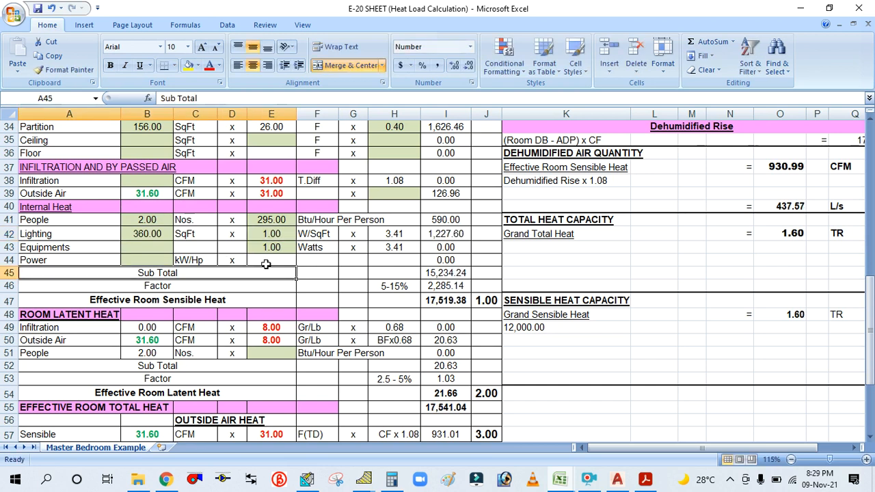
{"action": "key", "text": "ctrl+z"}
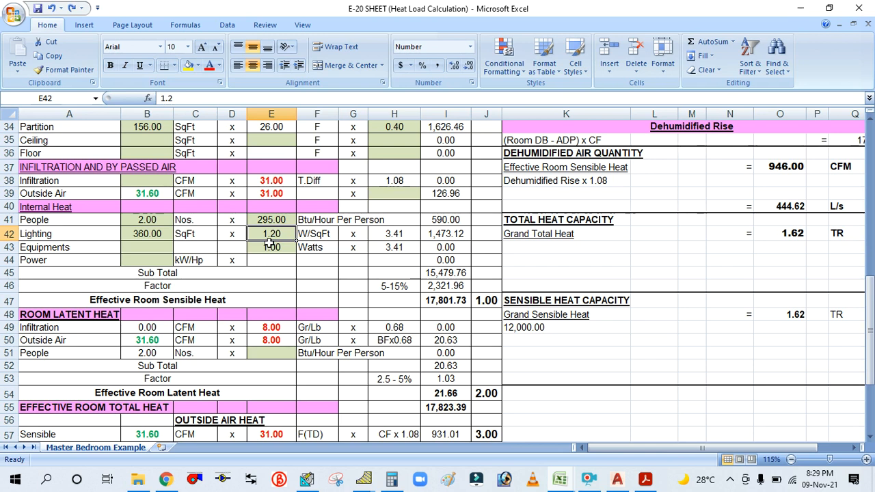
Step: Enter 1.4 in E42 as the Lighting load in W/SqFt
{"action": "type", "text": "1.4"}
{"action": "left_click", "coordinate": [265, 285]}
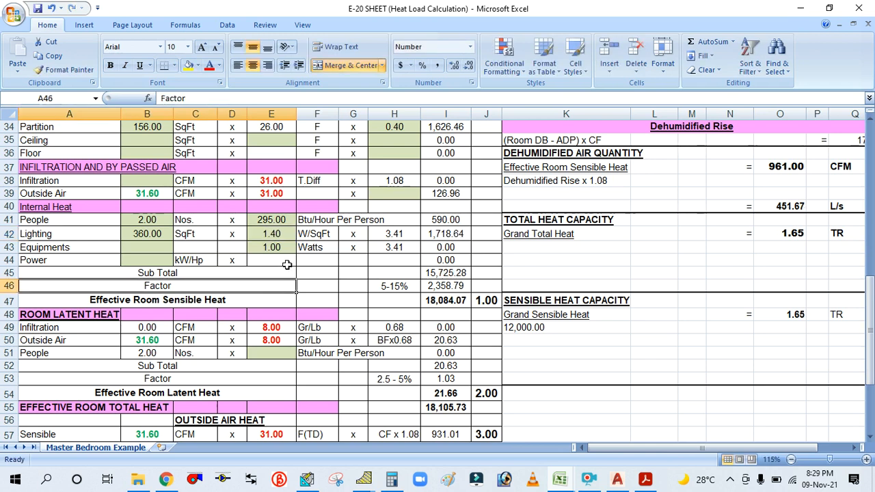
Step: Select Equipments cell B43, check LIVING ROOM-1's electrical equipment load in Watts in HAP, then cancel the space properties and return to Excel
{"action": "left_click", "coordinate": [137, 248]}
{"action": "left_click", "coordinate": [298, 484]}
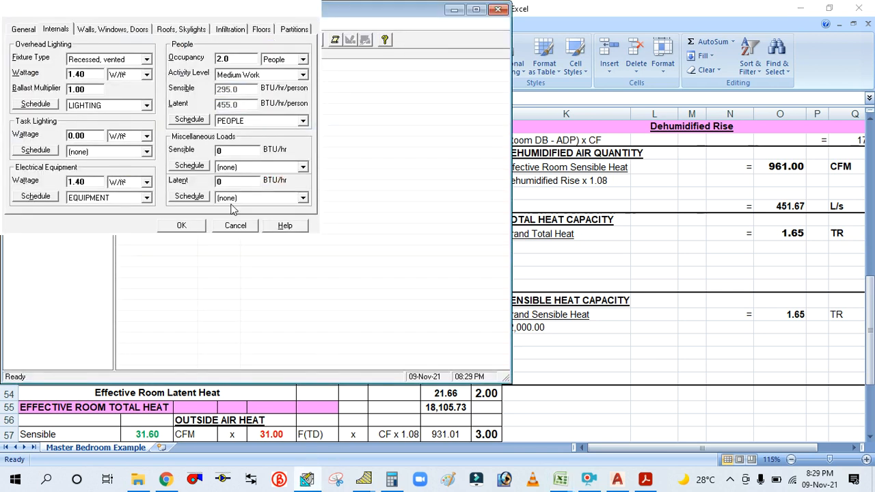
{"action": "left_click", "coordinate": [146, 182]}
{"action": "left_click", "coordinate": [129, 200]}
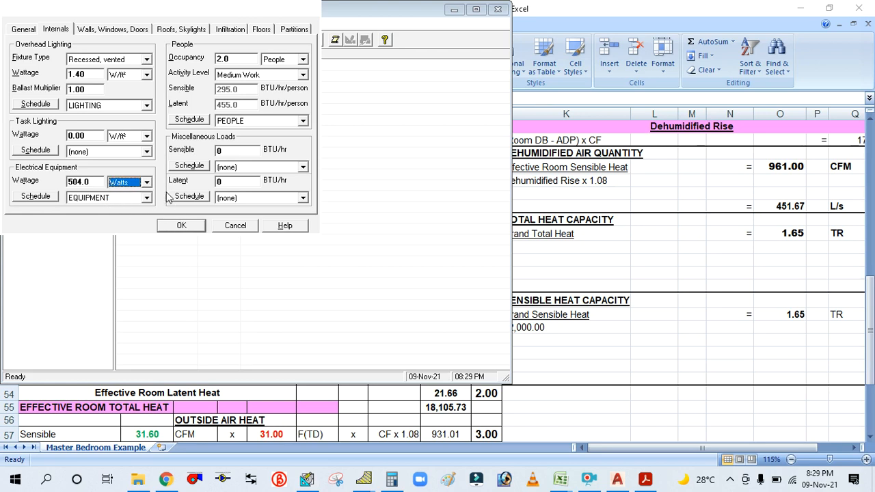
{"action": "left_click", "coordinate": [146, 182]}
{"action": "left_click", "coordinate": [148, 184]}
{"action": "left_click", "coordinate": [147, 183]}
{"action": "left_click", "coordinate": [132, 203]}
{"action": "left_click", "coordinate": [231, 228]}
{"action": "left_click", "coordinate": [518, 315]}
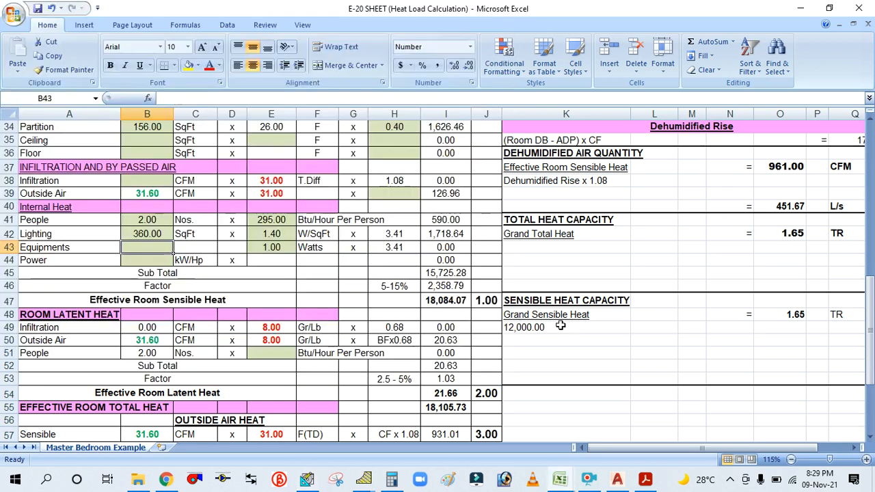
Step: Enter 500 in B43 as the Equipments load
{"action": "left_click", "coordinate": [144, 255]}
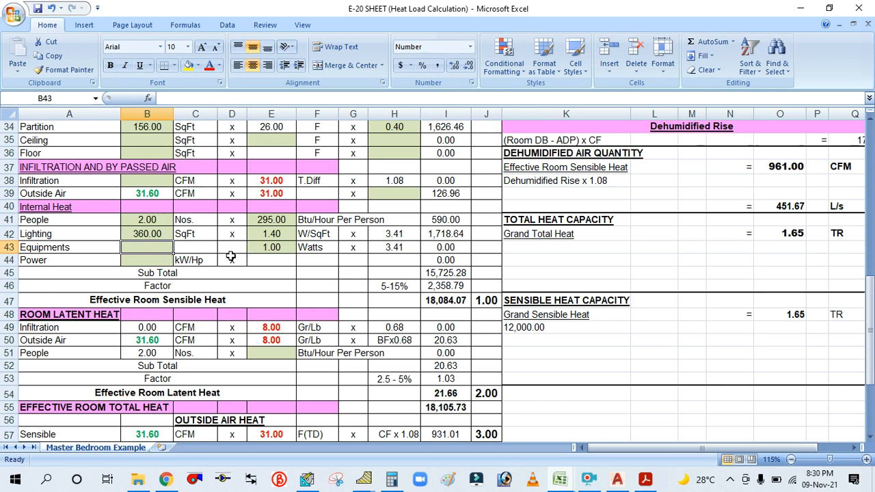
{"action": "type", "text": "500"}
{"action": "left_click", "coordinate": [240, 280]}
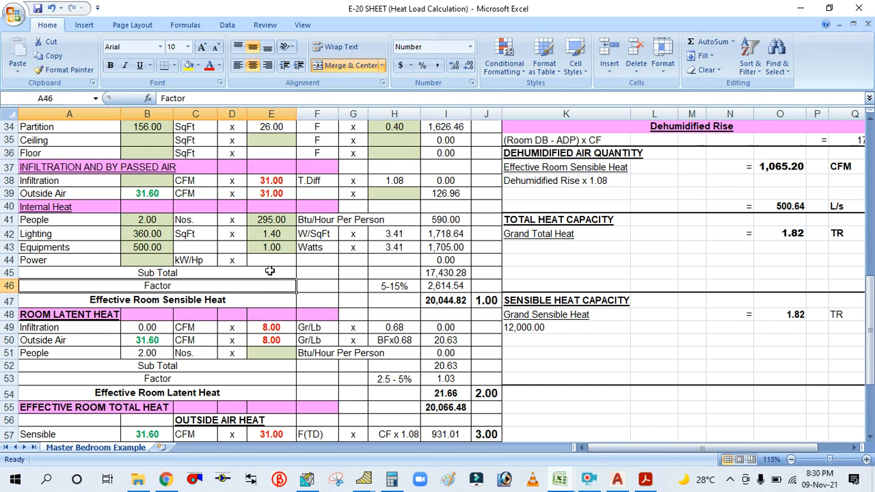
Step: Check LIVING ROOM-1's latent heat per person in HAP, return to Excel and enter 455 in E51 as the latent People load
{"action": "scroll", "coordinate": [270, 271], "scroll_direction": "down", "scroll_amount": 2}
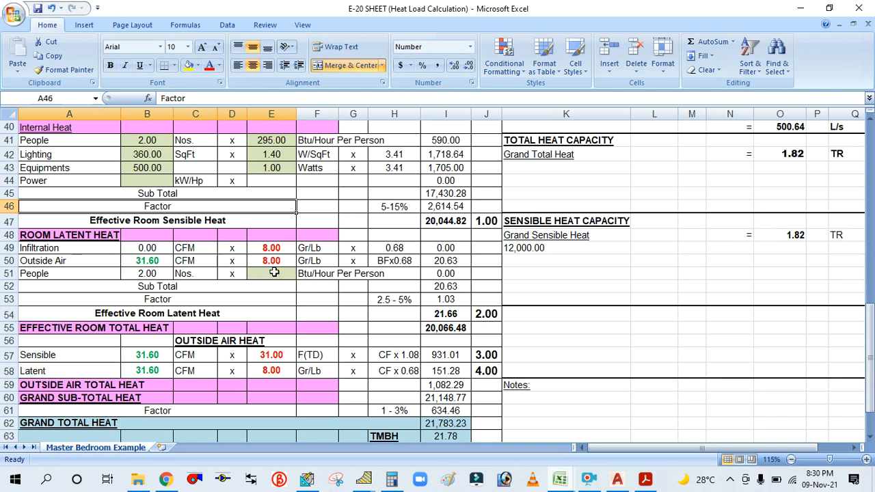
{"action": "left_click", "coordinate": [139, 274]}
{"action": "left_click", "coordinate": [264, 272]}
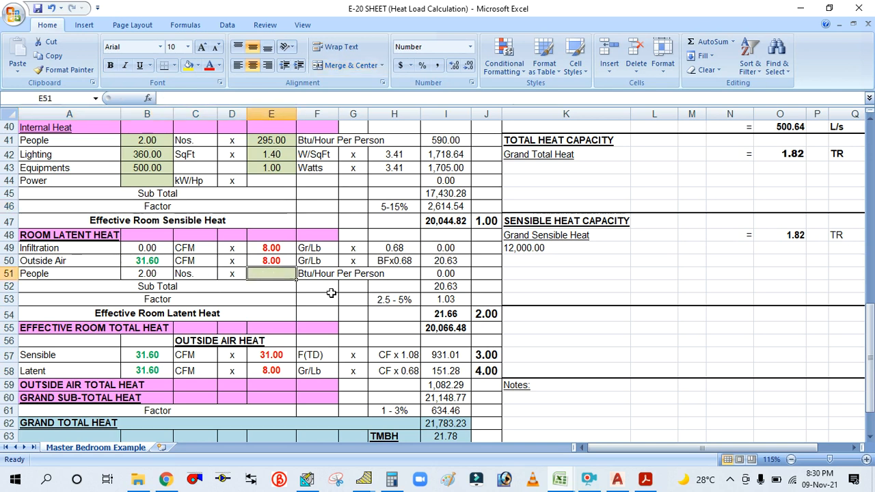
{"action": "left_click", "coordinate": [309, 480]}
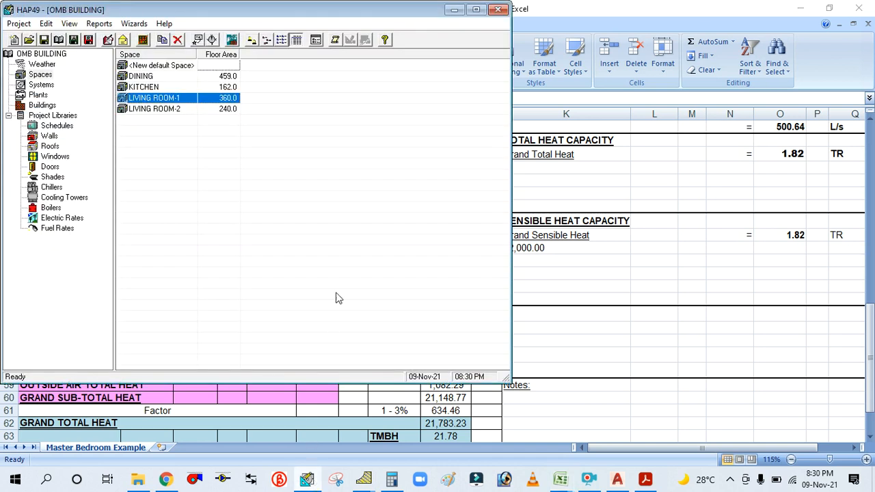
{"action": "double_click", "coordinate": [153, 101]}
{"action": "left_click", "coordinate": [58, 30]}
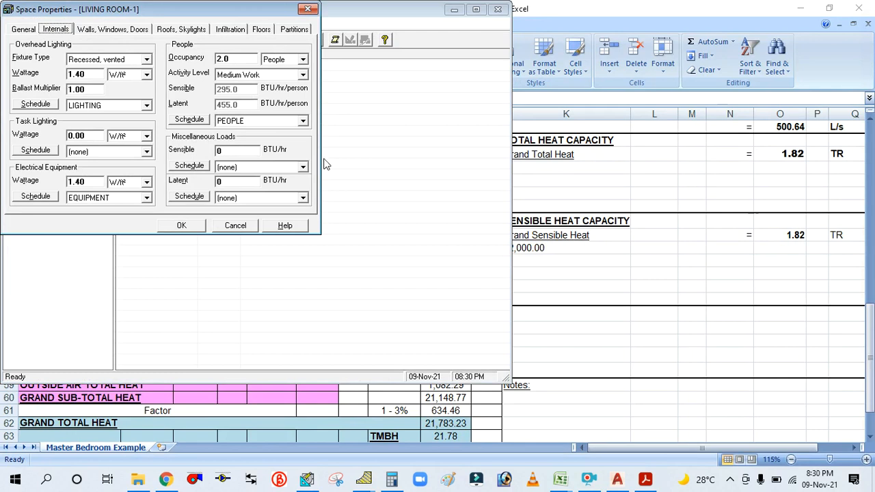
{"action": "mouse_move", "coordinate": [559, 474]}
{"action": "left_click", "coordinate": [493, 408]}
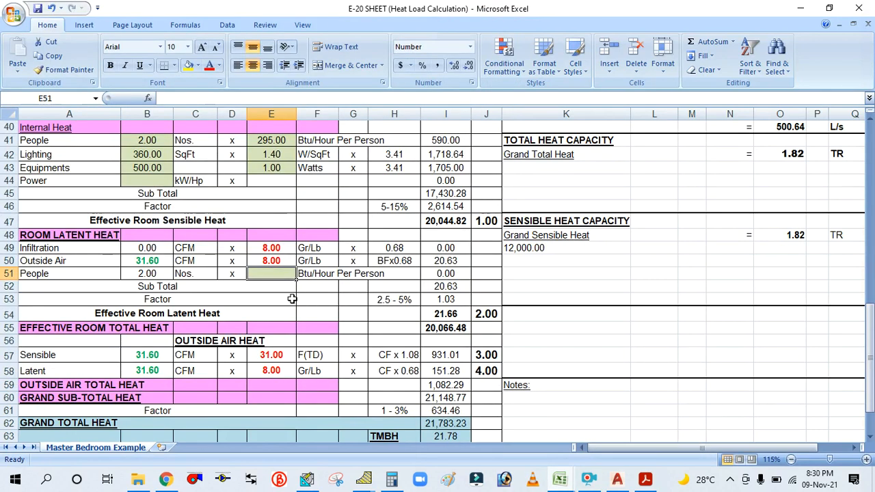
{"action": "type", "text": "455"}
{"action": "left_click", "coordinate": [289, 298]}
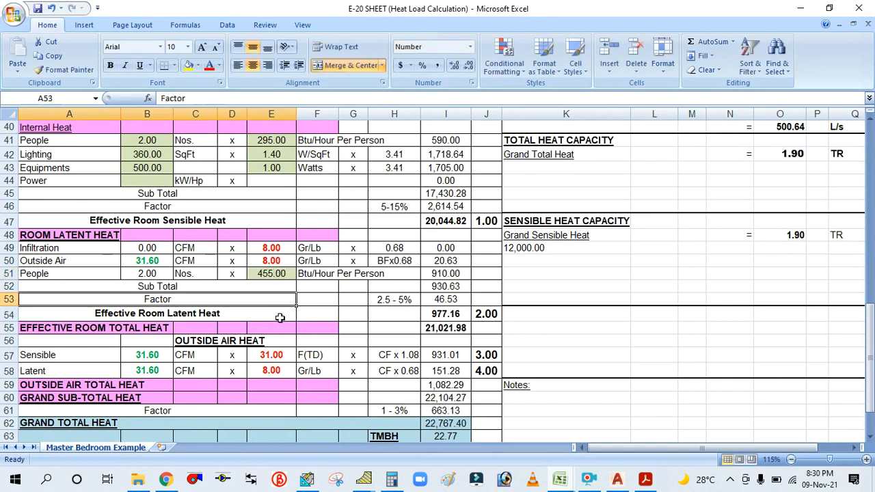
Step: Examine the grand total heat, tonnage, ventilation and dehumidified air quantity results across the heat load sheet
{"action": "scroll", "coordinate": [277, 318], "scroll_direction": "down", "scroll_amount": 1}
{"action": "scroll", "coordinate": [342, 303], "scroll_direction": "down", "scroll_amount": 3}
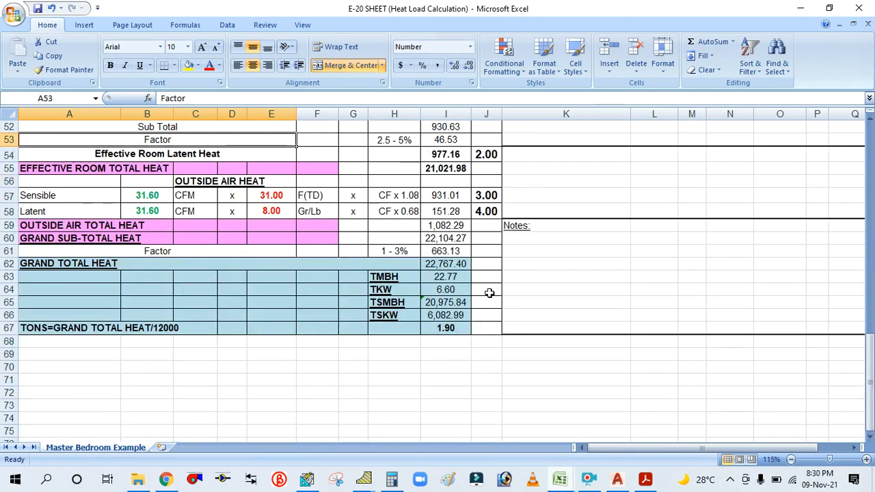
{"action": "scroll", "coordinate": [610, 295], "scroll_direction": "up", "scroll_amount": 4}
{"action": "scroll", "coordinate": [610, 294], "scroll_direction": "down", "scroll_amount": 1}
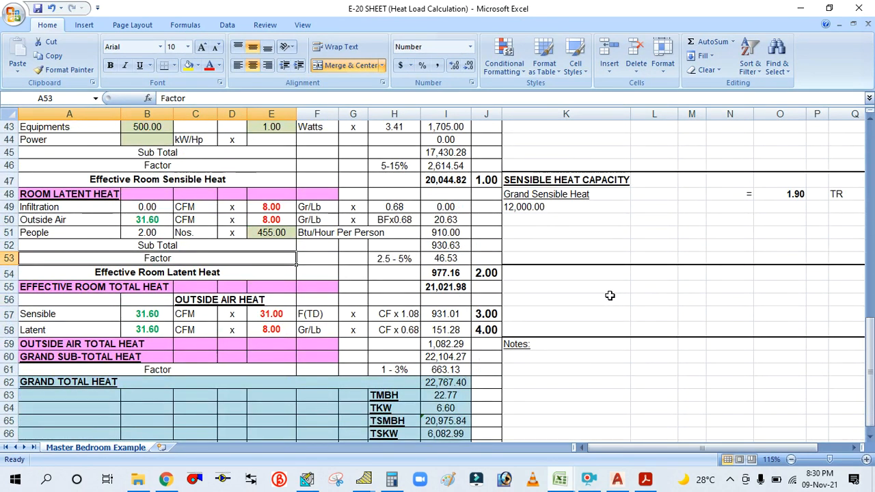
{"action": "scroll", "coordinate": [610, 295], "scroll_direction": "up", "scroll_amount": 6}
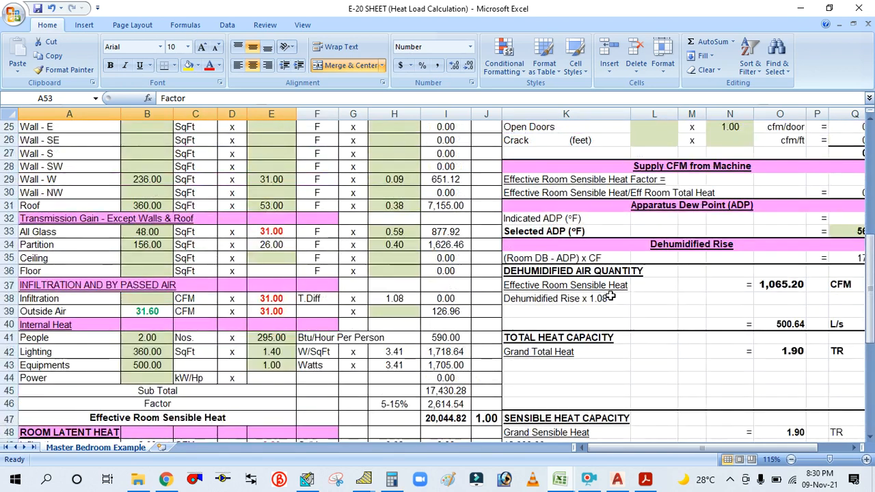
{"action": "scroll", "coordinate": [610, 295], "scroll_direction": "up", "scroll_amount": 2}
{"action": "left_click_drag", "start_coordinate": [646, 448], "coordinate": [656, 447]}
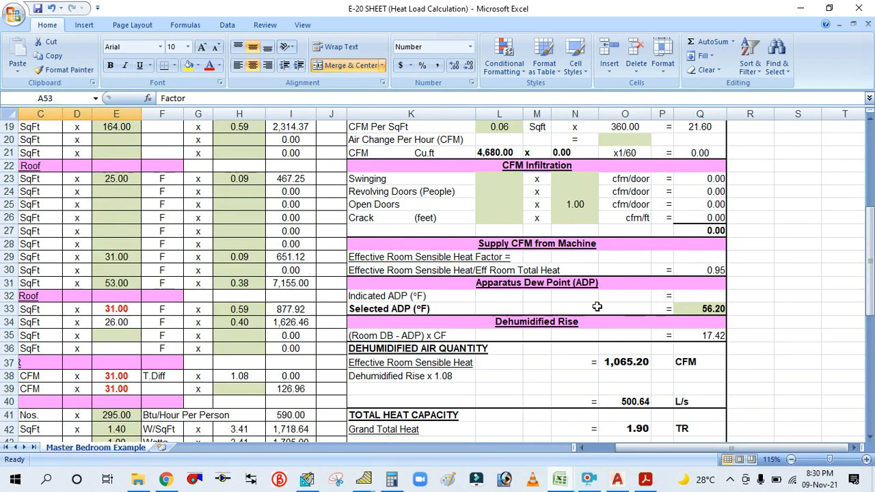
{"action": "scroll", "coordinate": [597, 307], "scroll_direction": "up", "scroll_amount": 2}
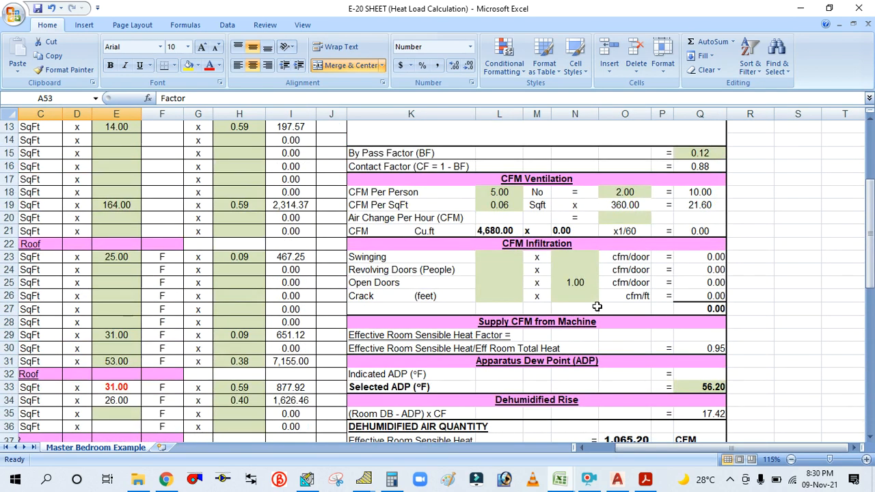
{"action": "scroll", "coordinate": [596, 307], "scroll_direction": "up", "scroll_amount": 3}
{"action": "scroll", "coordinate": [597, 307], "scroll_direction": "up", "scroll_amount": 1}
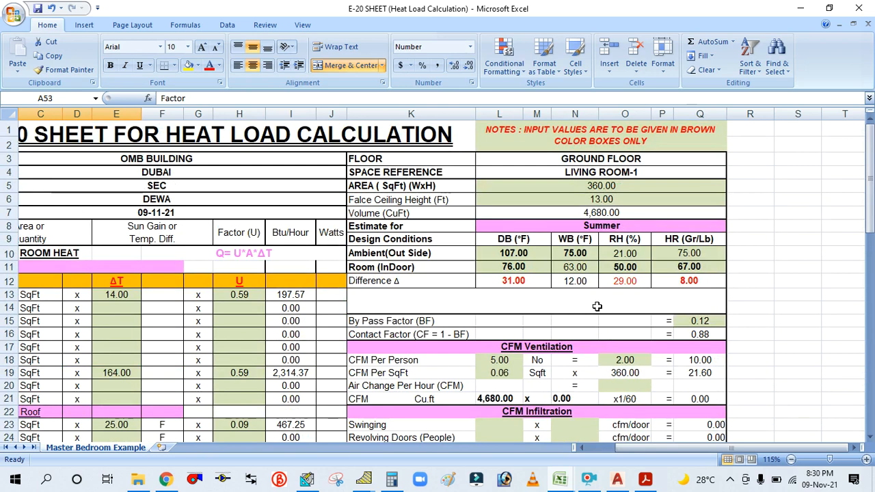
{"action": "scroll", "coordinate": [597, 307], "scroll_direction": "down", "scroll_amount": 9}
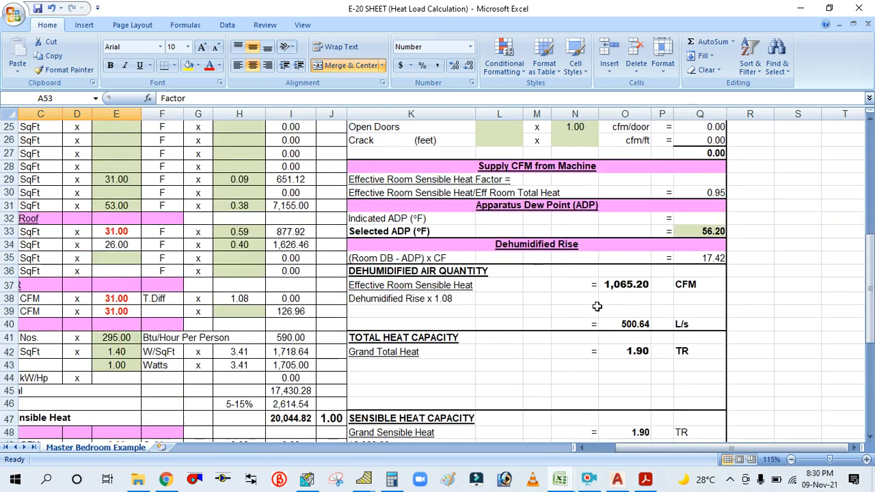
{"action": "left_click_drag", "start_coordinate": [675, 449], "coordinate": [609, 450]}
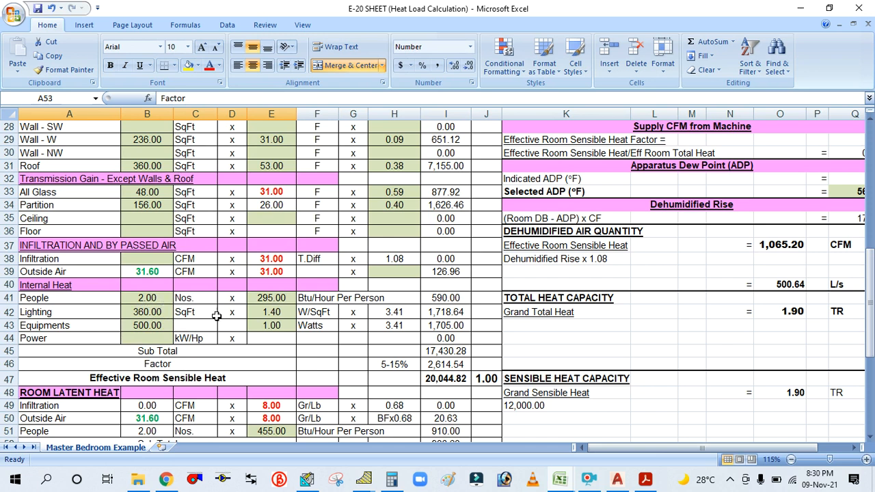
Step: Review the internal, latent and outside air heat rows, then the glass, wall, roof and partition entries
{"action": "scroll", "coordinate": [294, 325], "scroll_direction": "down", "scroll_amount": 1}
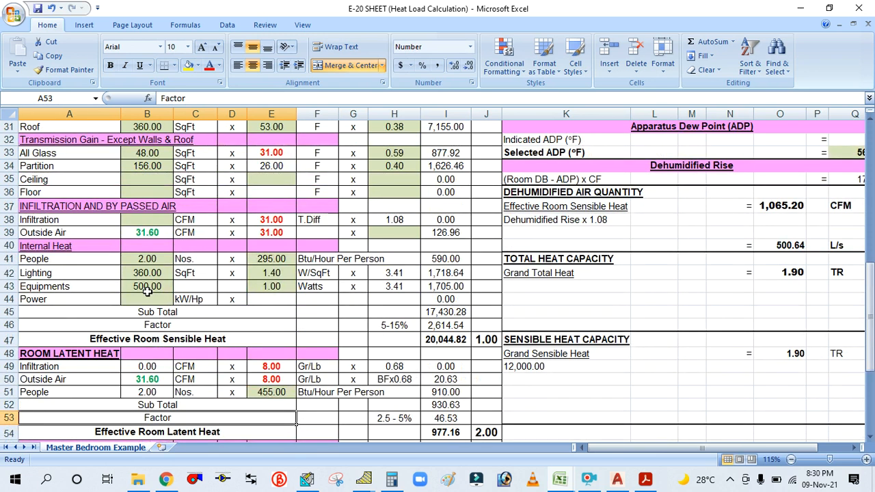
{"action": "scroll", "coordinate": [253, 319], "scroll_direction": "down", "scroll_amount": 2}
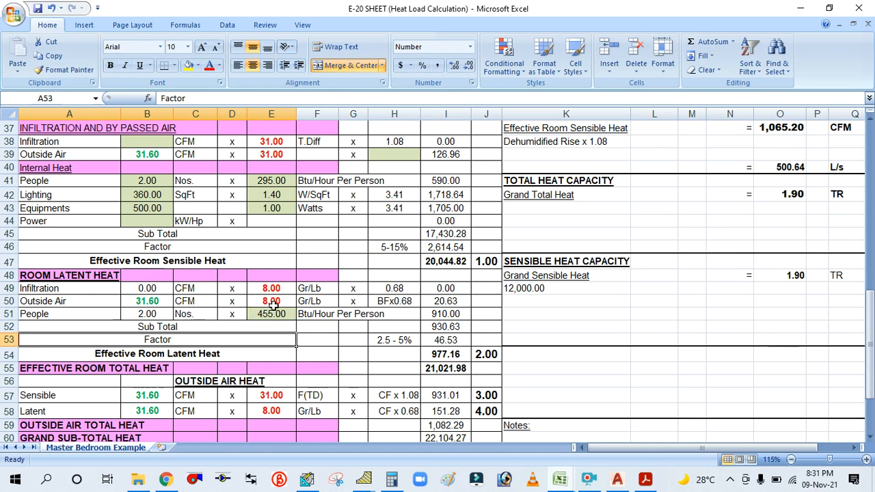
{"action": "scroll", "coordinate": [313, 321], "scroll_direction": "down", "scroll_amount": 2}
{"action": "scroll", "coordinate": [311, 320], "scroll_direction": "down", "scroll_amount": 1}
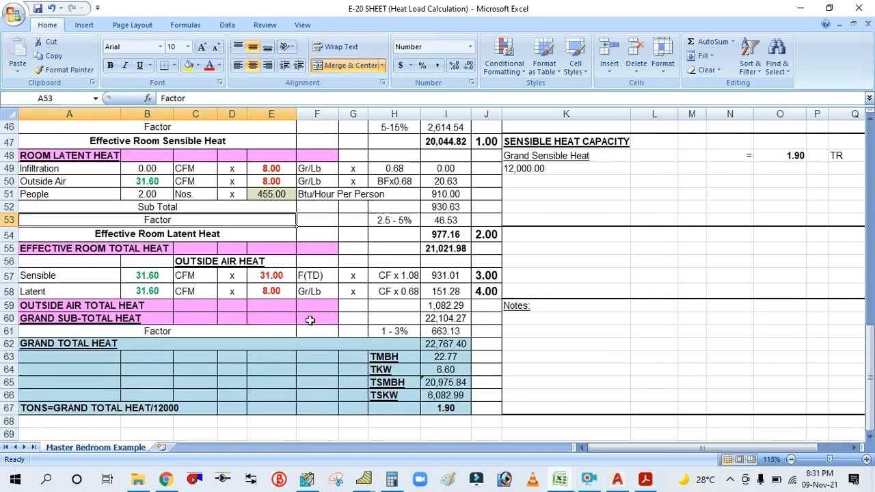
{"action": "scroll", "coordinate": [310, 321], "scroll_direction": "down", "scroll_amount": 1}
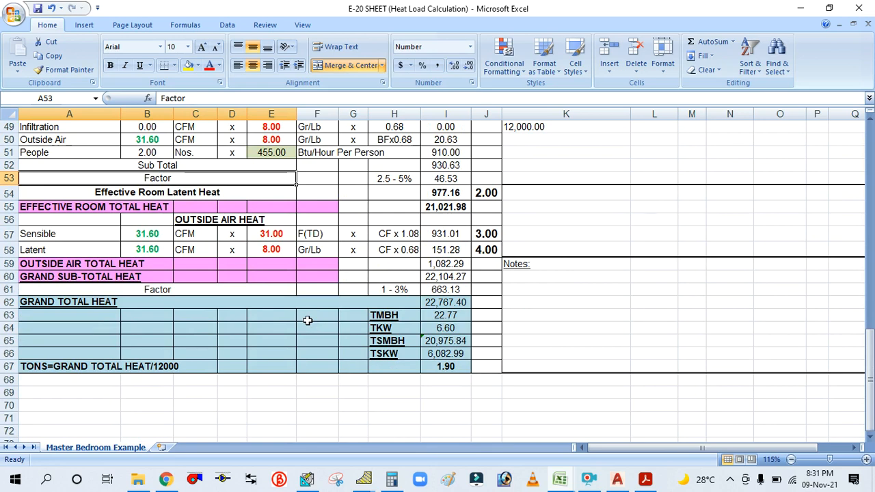
{"action": "scroll", "coordinate": [308, 321], "scroll_direction": "down", "scroll_amount": 1}
{"action": "scroll", "coordinate": [307, 321], "scroll_direction": "up", "scroll_amount": 11}
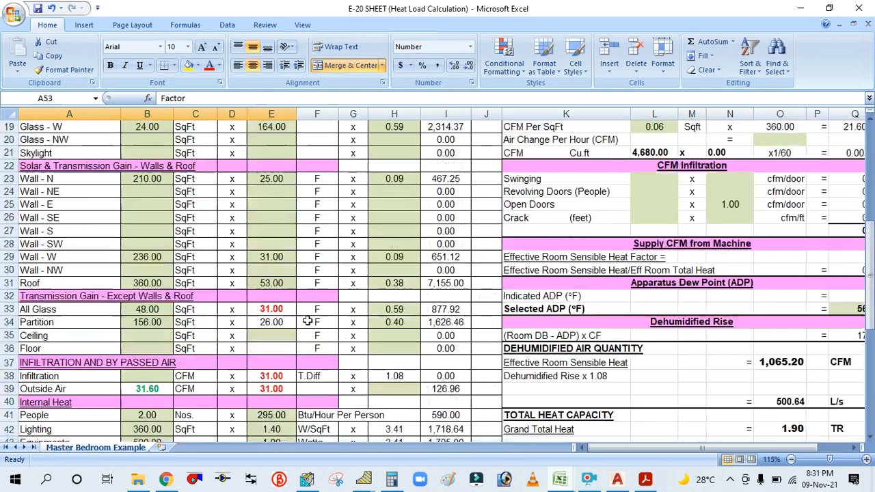
{"action": "scroll", "coordinate": [308, 321], "scroll_direction": "up", "scroll_amount": 1}
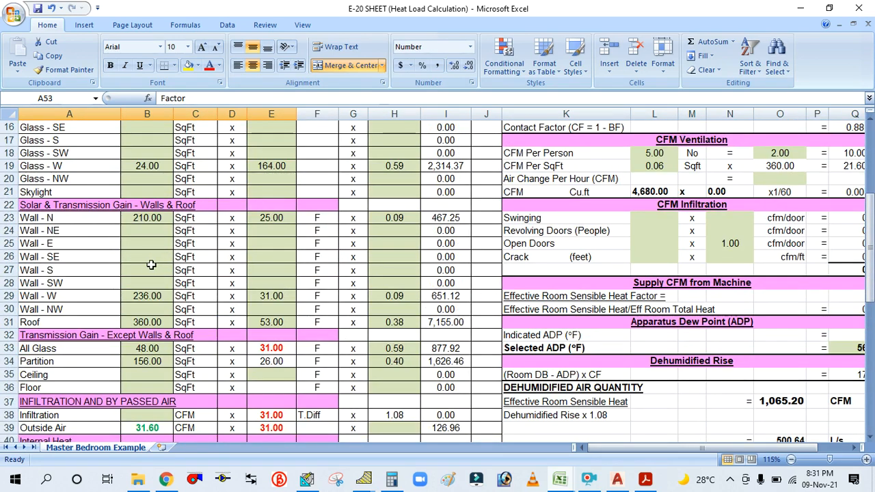
{"action": "scroll", "coordinate": [106, 313], "scroll_direction": "up", "scroll_amount": 4}
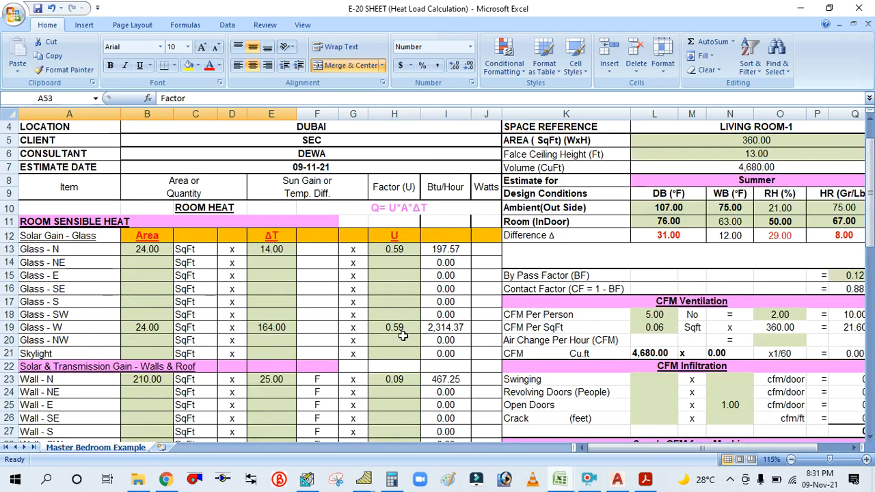
{"action": "scroll", "coordinate": [391, 323], "scroll_direction": "up", "scroll_amount": 1}
{"action": "scroll", "coordinate": [391, 323], "scroll_direction": "down", "scroll_amount": 2}
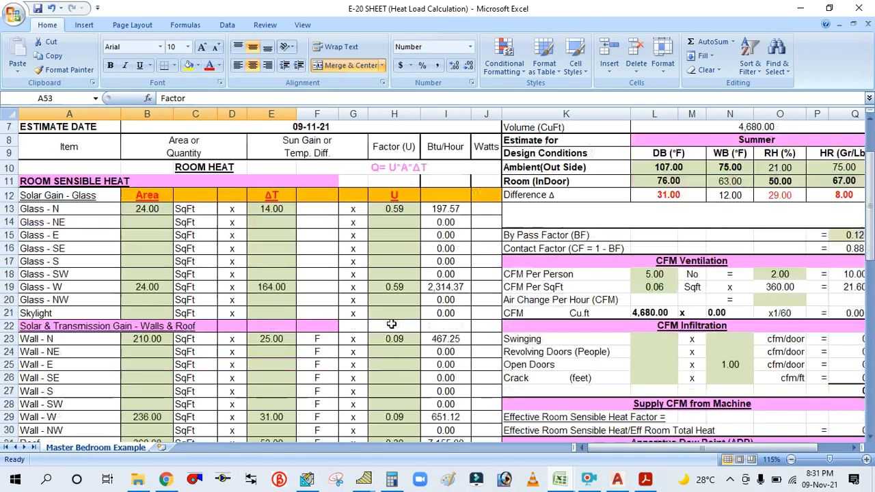
{"action": "scroll", "coordinate": [391, 323], "scroll_direction": "up", "scroll_amount": 2}
{"action": "scroll", "coordinate": [391, 324], "scroll_direction": "down", "scroll_amount": 1}
{"action": "scroll", "coordinate": [391, 323], "scroll_direction": "down", "scroll_amount": 2}
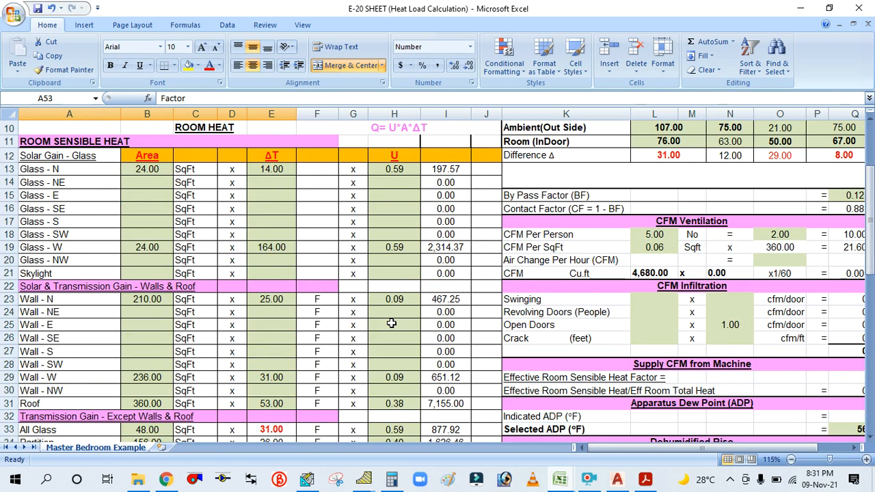
{"action": "scroll", "coordinate": [391, 323], "scroll_direction": "down", "scroll_amount": 3}
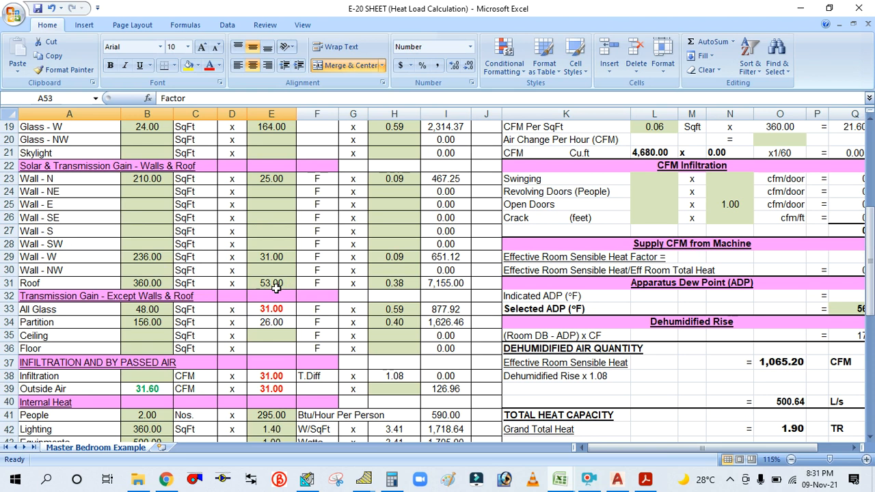
{"action": "scroll", "coordinate": [275, 288], "scroll_direction": "down", "scroll_amount": 1}
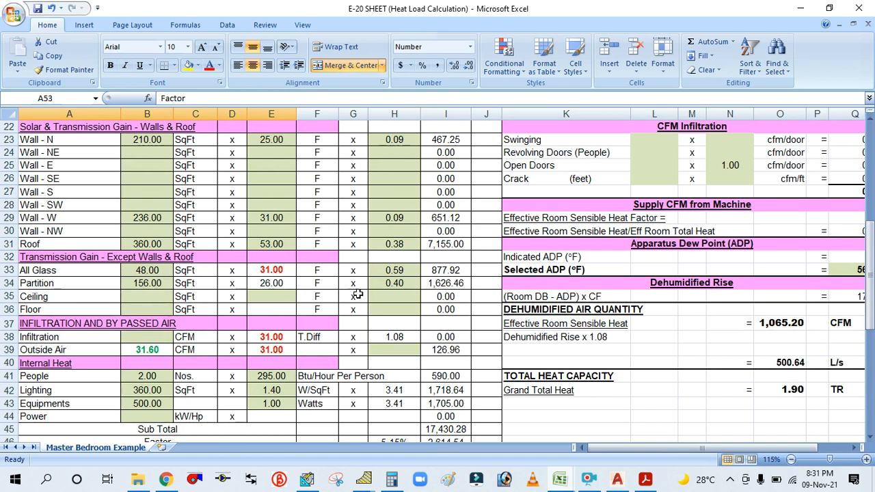
Step: Enter 5 in B38 as the Infiltration airflow in CFM
{"action": "scroll", "coordinate": [229, 314], "scroll_direction": "down", "scroll_amount": 2}
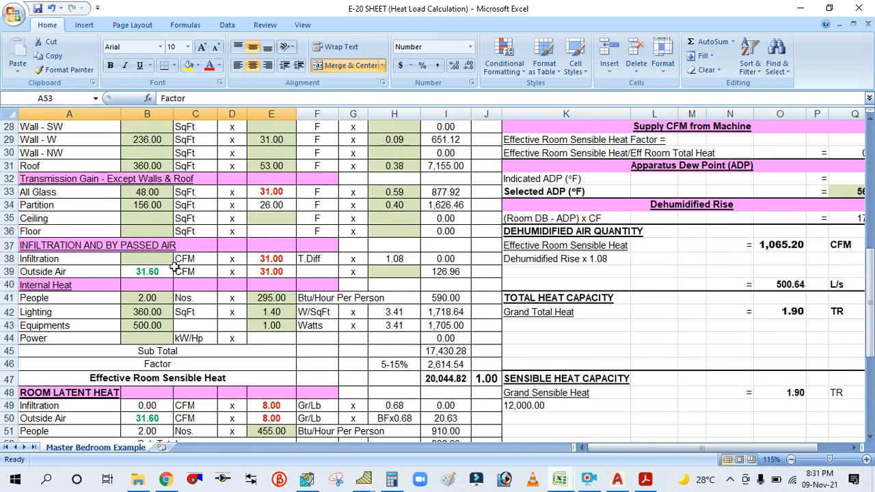
{"action": "left_click", "coordinate": [162, 262]}
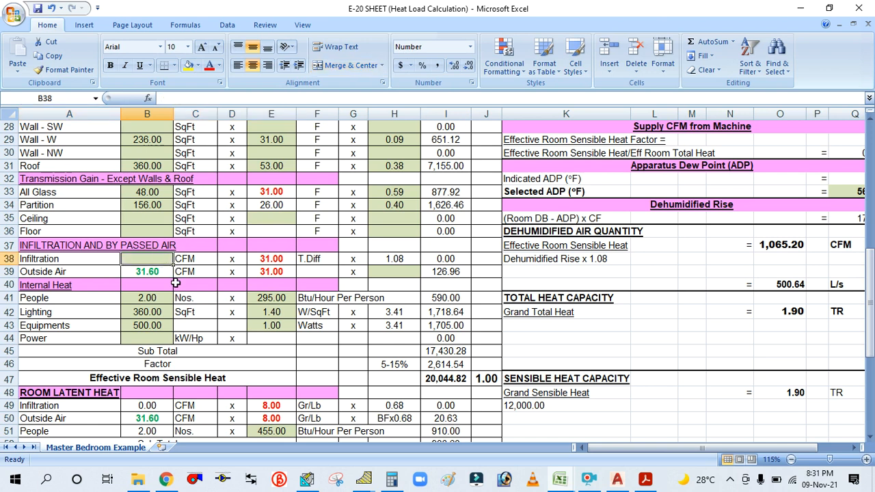
{"action": "type", "text": "5"}
{"action": "left_click", "coordinate": [89, 299]}
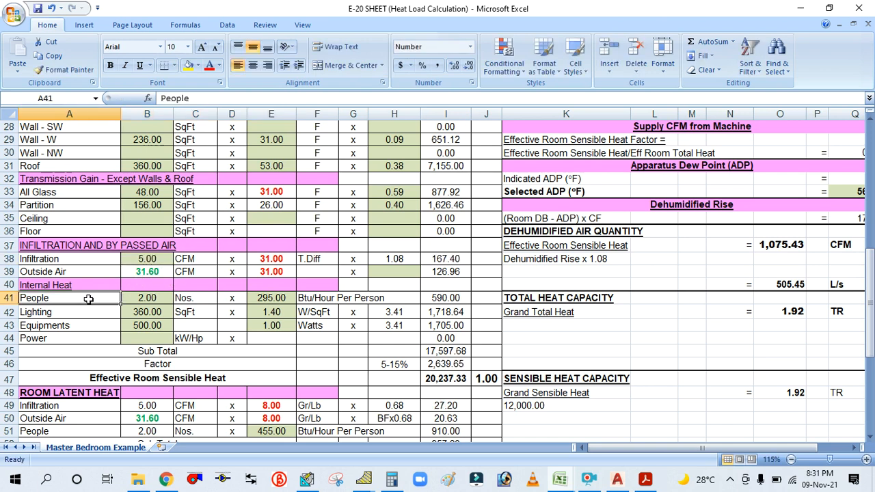
Step: Check the People and Lighting quantities in B41 and B42, and set the Equipments multiplier in E43 to 1.4
{"action": "scroll", "coordinate": [96, 298], "scroll_direction": "down", "scroll_amount": 3}
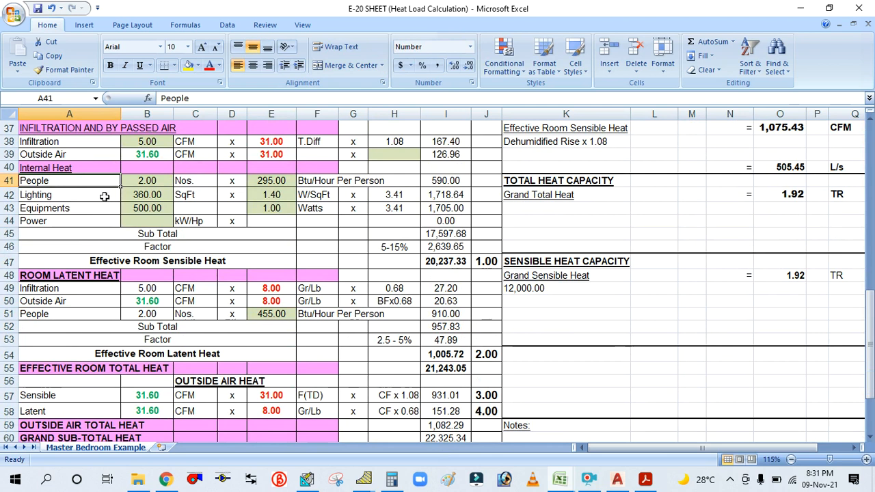
{"action": "scroll", "coordinate": [103, 197], "scroll_direction": "up", "scroll_amount": 1}
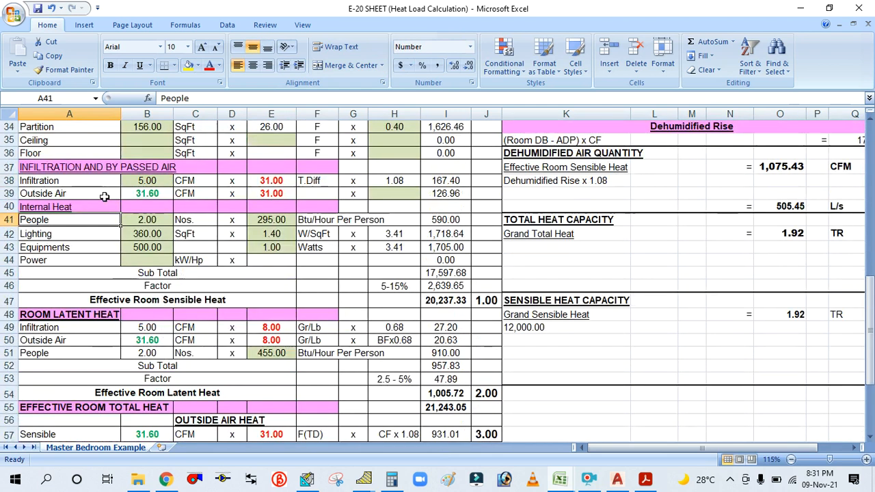
{"action": "left_click", "coordinate": [146, 219]}
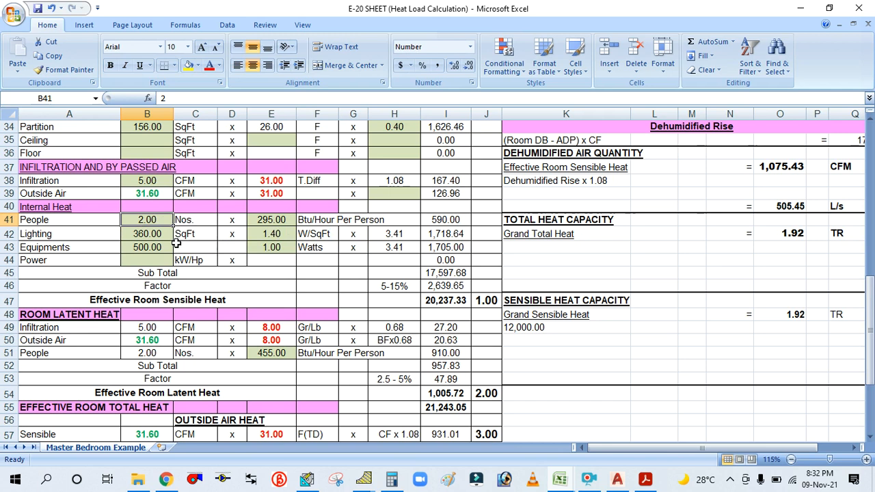
{"action": "left_click", "coordinate": [155, 232]}
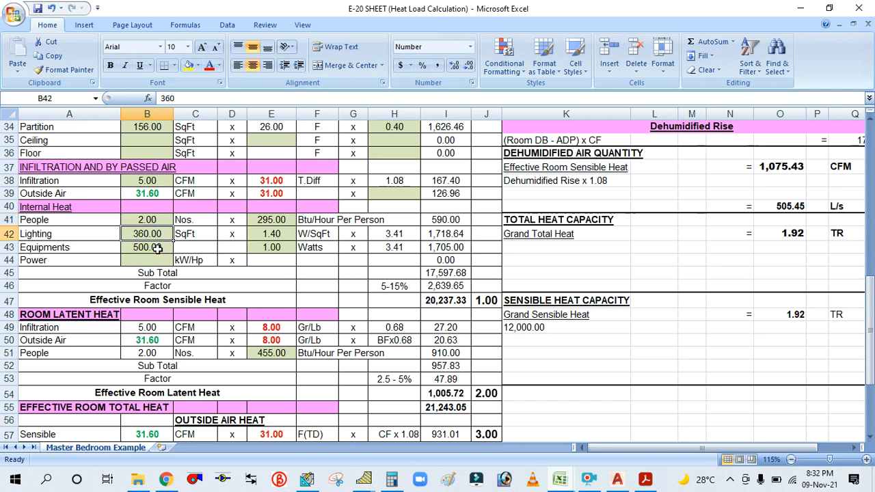
{"action": "left_click", "coordinate": [263, 250]}
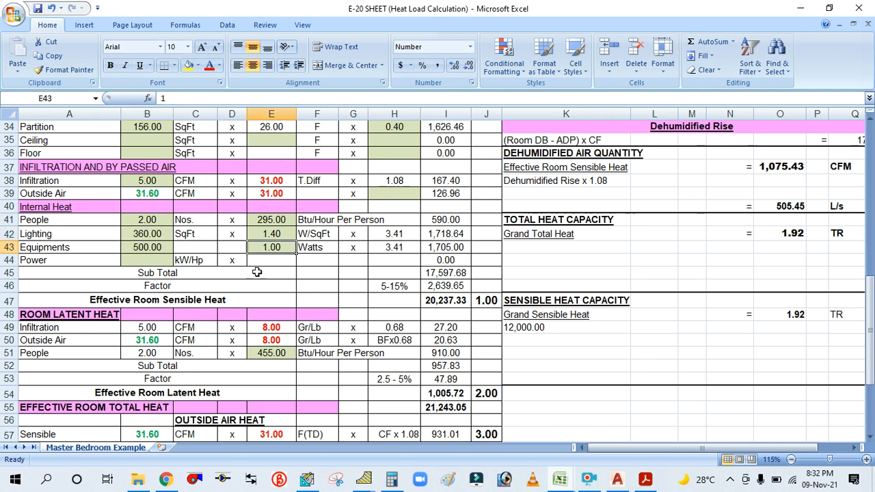
{"action": "type", "text": "1"}
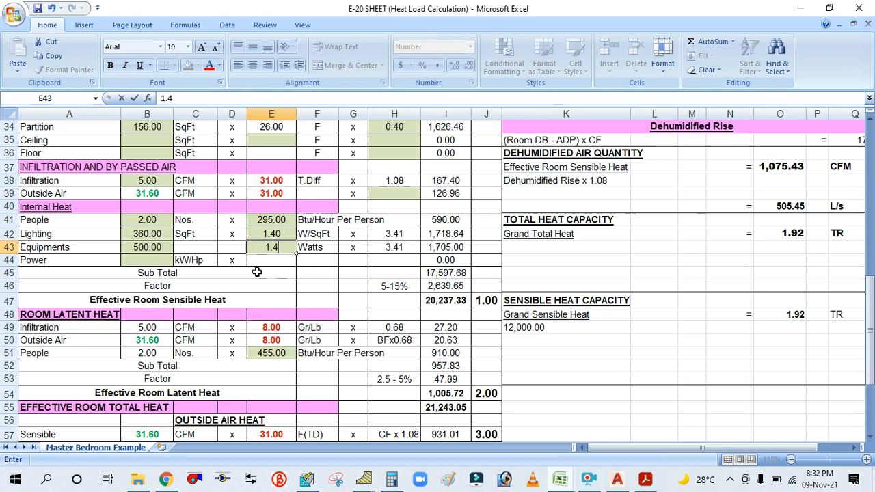
{"action": "left_click", "coordinate": [287, 268]}
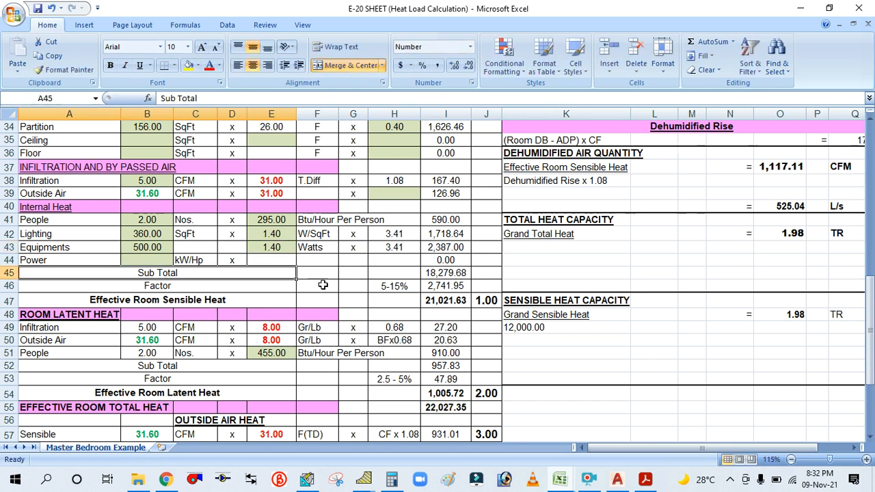
Step: Review the sheet from the infiltration and internal heat rows down to the grand total heat and tonnage
{"action": "scroll", "coordinate": [348, 284], "scroll_direction": "down", "scroll_amount": 1}
{"action": "scroll", "coordinate": [348, 283], "scroll_direction": "down", "scroll_amount": 1}
{"action": "scroll", "coordinate": [348, 283], "scroll_direction": "down", "scroll_amount": 2}
{"action": "scroll", "coordinate": [338, 279], "scroll_direction": "up", "scroll_amount": 3}
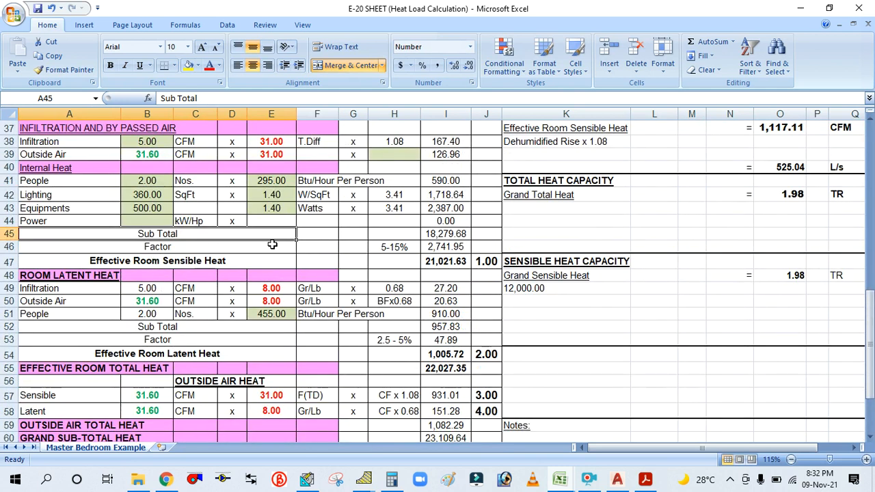
{"action": "scroll", "coordinate": [273, 244], "scroll_direction": "up", "scroll_amount": 1}
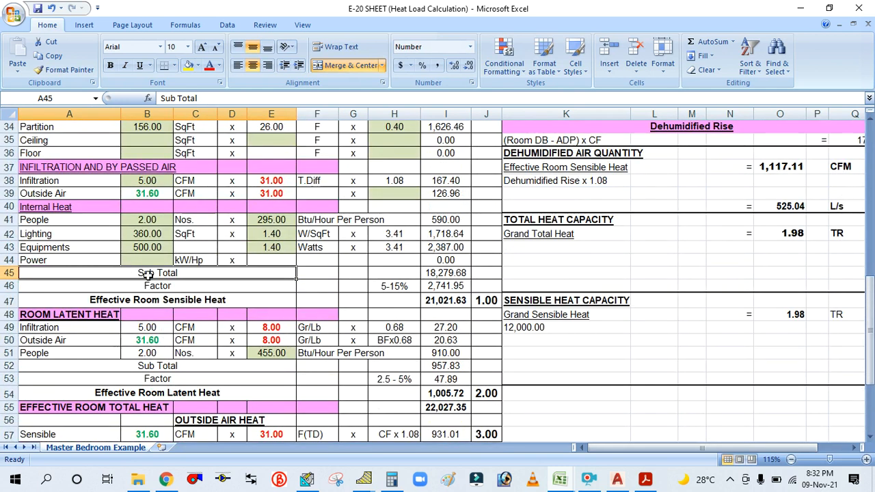
{"action": "scroll", "coordinate": [195, 286], "scroll_direction": "down", "scroll_amount": 1}
{"action": "scroll", "coordinate": [213, 275], "scroll_direction": "down", "scroll_amount": 1}
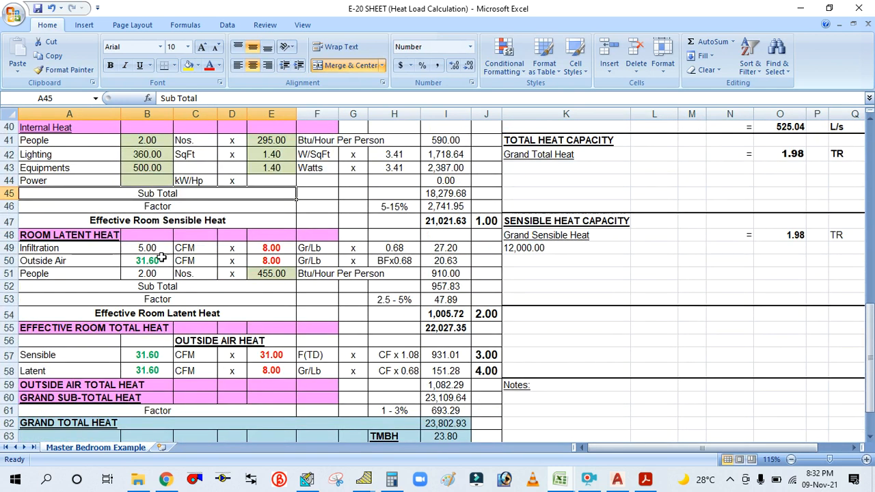
{"action": "scroll", "coordinate": [228, 292], "scroll_direction": "down", "scroll_amount": 2}
{"action": "scroll", "coordinate": [311, 303], "scroll_direction": "down", "scroll_amount": 3}
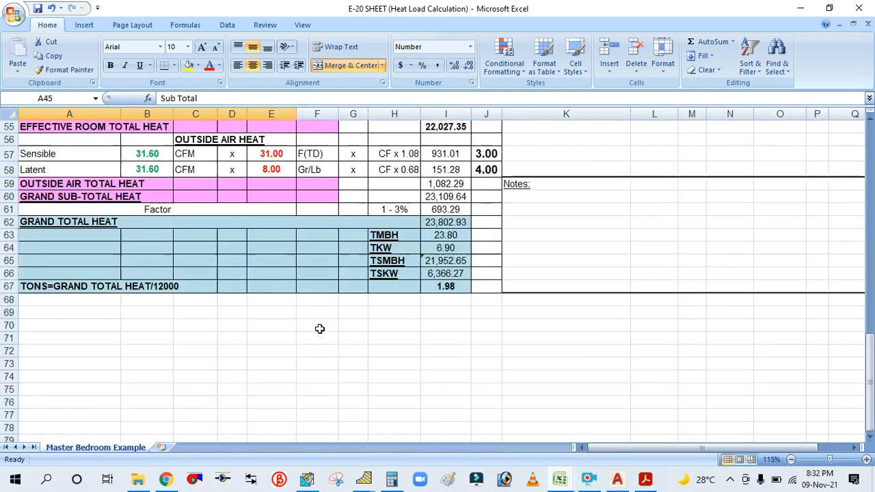
{"action": "scroll", "coordinate": [319, 329], "scroll_direction": "up", "scroll_amount": 1}
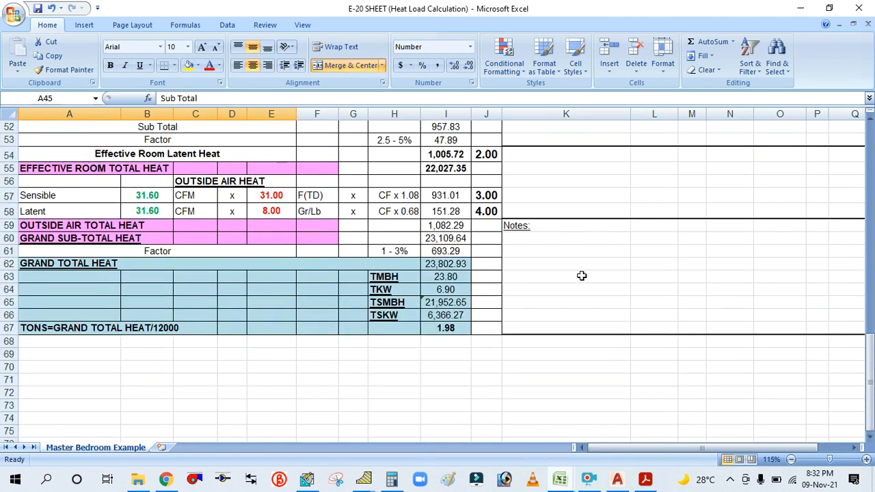
{"action": "scroll", "coordinate": [499, 346], "scroll_direction": "up", "scroll_amount": 2}
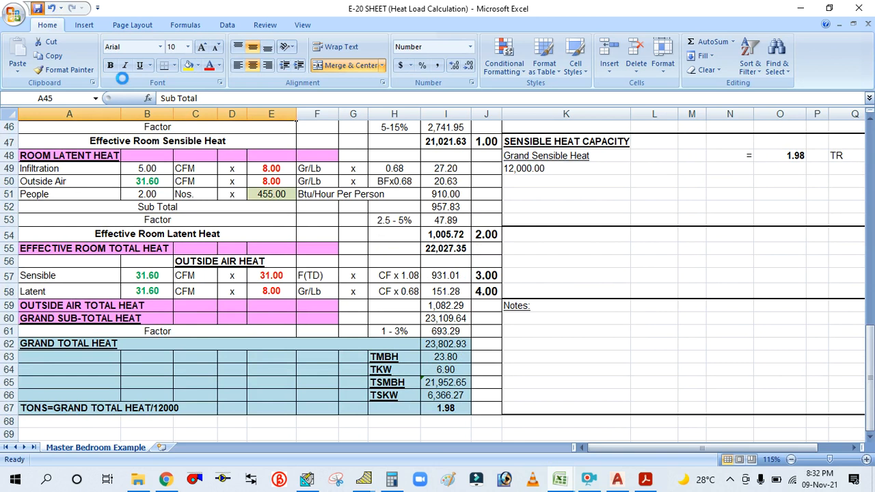
Step: Switch to HAP, dismiss the LIVING ROOM-1 space properties without changes and show the project's air systems
{"action": "left_click", "coordinate": [798, 9]}
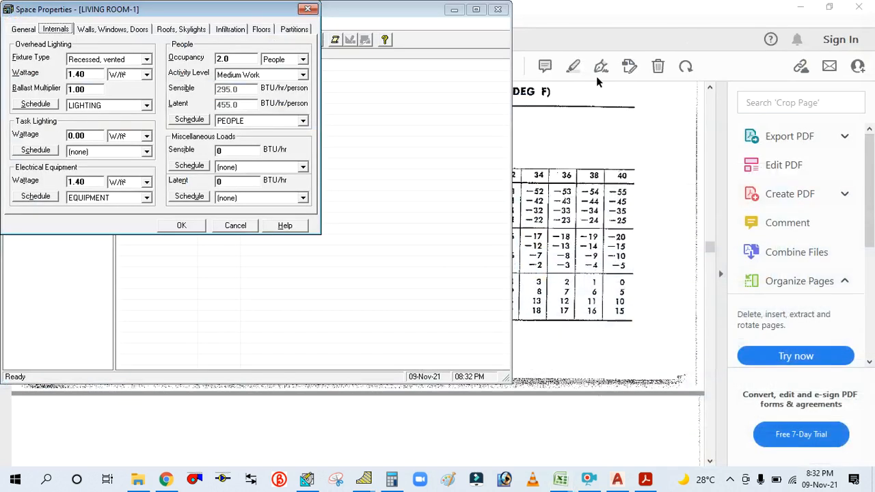
{"action": "left_click", "coordinate": [236, 225]}
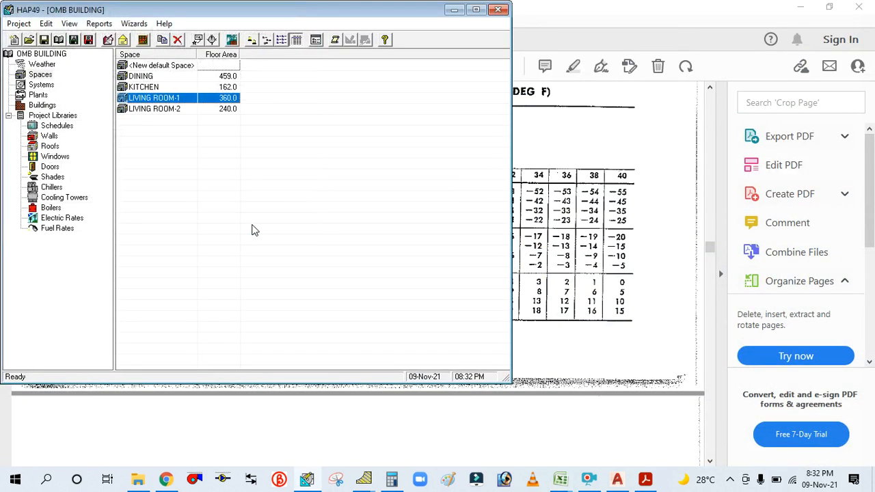
{"action": "left_click", "coordinate": [41, 85]}
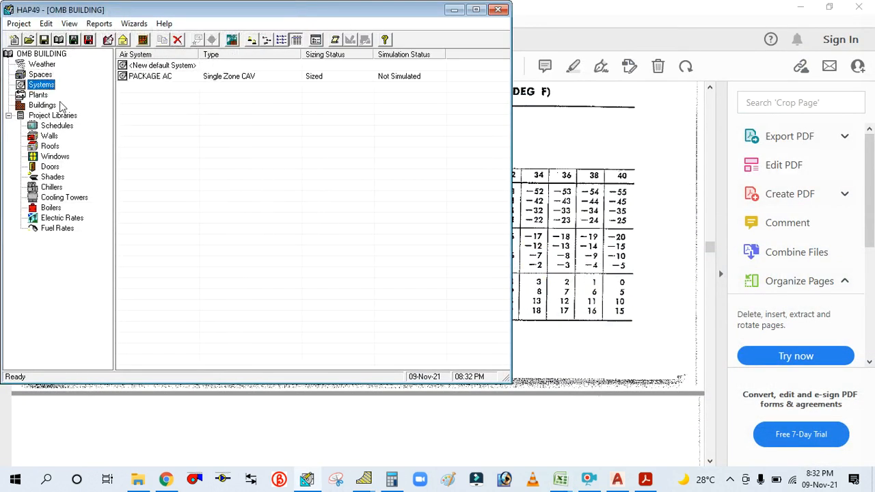
Step: Preview the selected design reports for PACKAGE AC and find the Space Loads and Airflows table
{"action": "left_click", "coordinate": [171, 79]}
{"action": "left_click", "coordinate": [350, 40]}
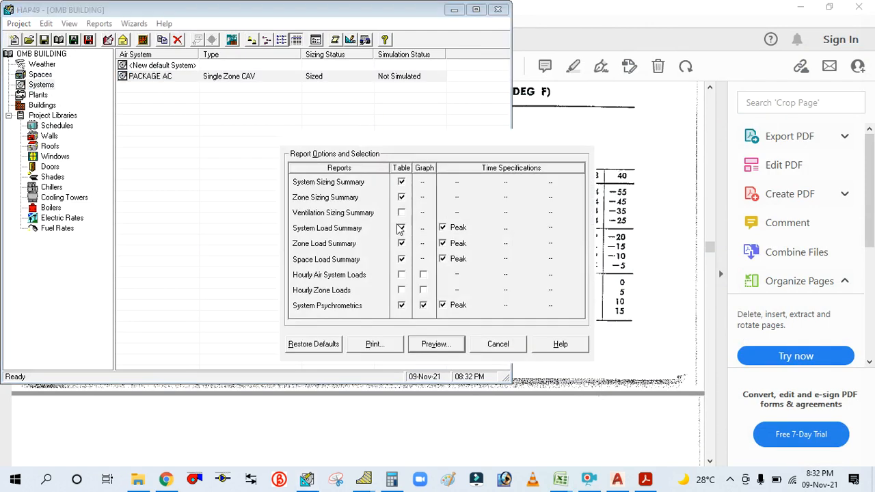
{"action": "left_click", "coordinate": [435, 344]}
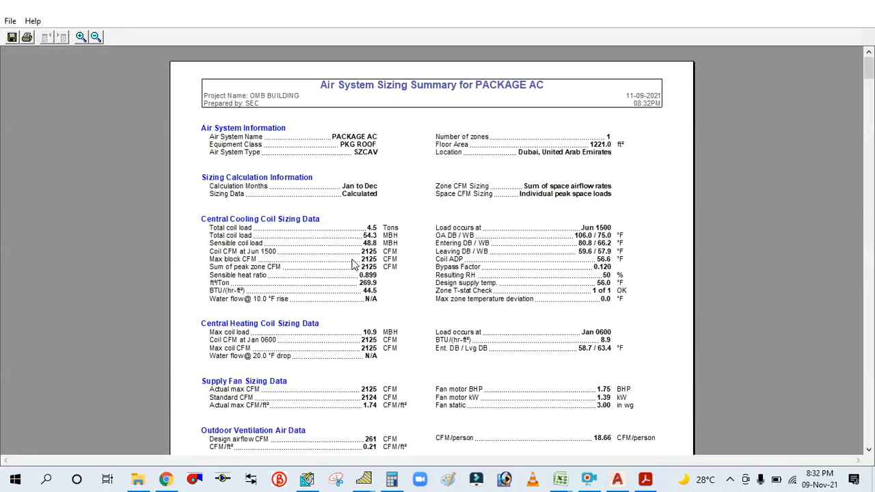
{"action": "scroll", "coordinate": [356, 253], "scroll_direction": "down", "scroll_amount": 10}
{"action": "scroll", "coordinate": [354, 255], "scroll_direction": "down", "scroll_amount": 10}
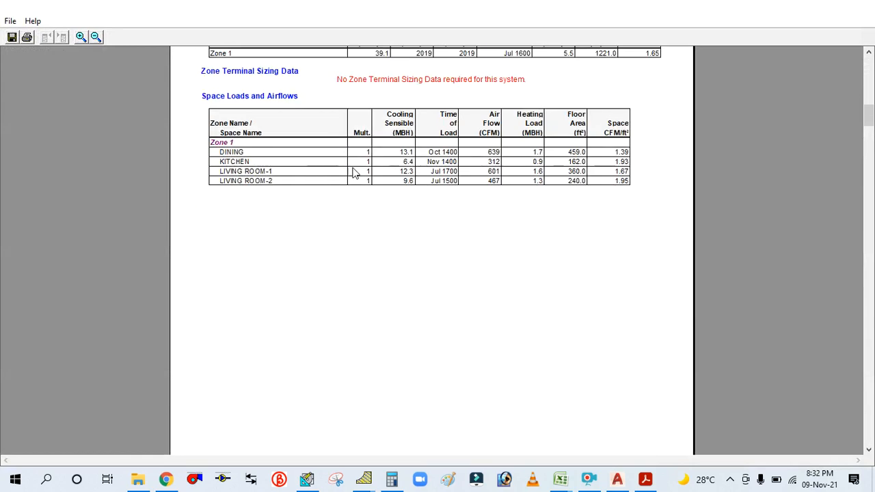
Step: In Calculator, convert LIVING ROOM-1's cooling sensible load to BTU/hr by multiplying 12.3 by 1000
{"action": "left_click", "coordinate": [399, 482]}
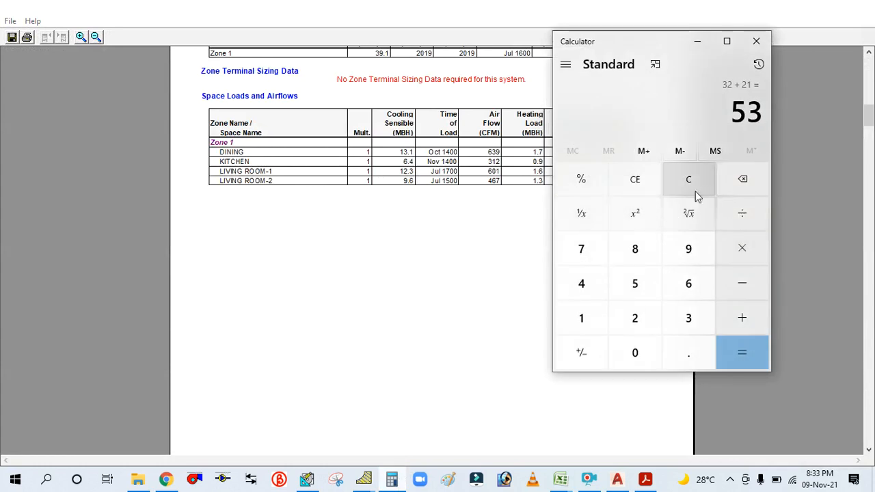
{"action": "left_click", "coordinate": [691, 188]}
{"action": "left_click", "coordinate": [598, 316]}
{"action": "left_click", "coordinate": [633, 318]}
{"action": "left_click", "coordinate": [677, 350]}
{"action": "left_click", "coordinate": [689, 309]}
{"action": "left_click", "coordinate": [729, 253]}
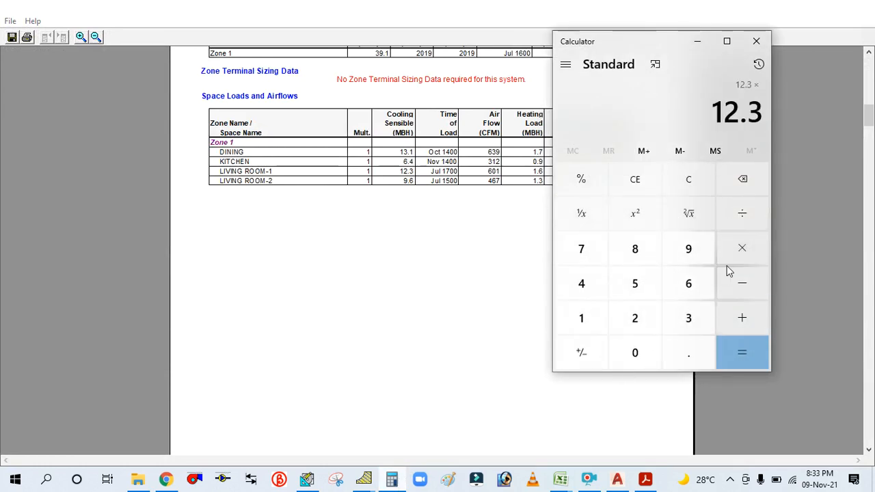
{"action": "left_click", "coordinate": [586, 325]}
{"action": "double_click", "coordinate": [643, 354]}
{"action": "left_click", "coordinate": [643, 354]}
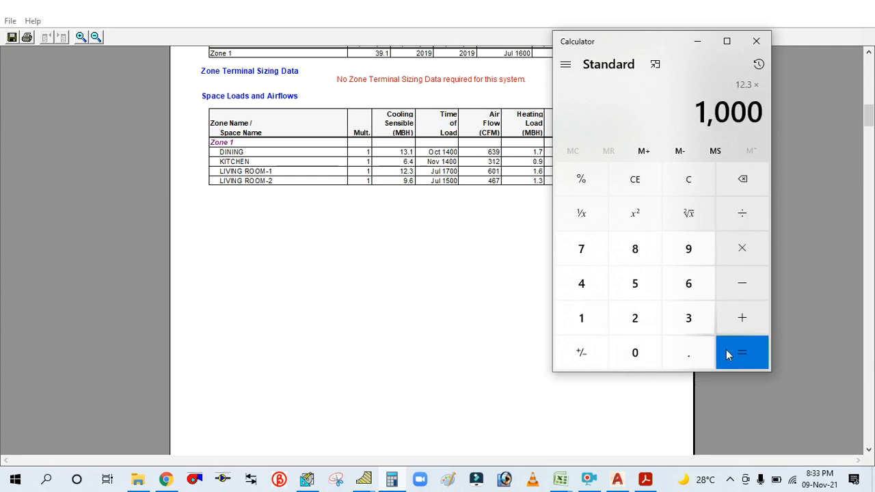
{"action": "left_click", "coordinate": [727, 349]}
Step: Divide the converted LIVING ROOM-1 load by 12000 to get tons, then put Calculator away
{"action": "left_click", "coordinate": [731, 216]}
{"action": "left_click", "coordinate": [603, 319]}
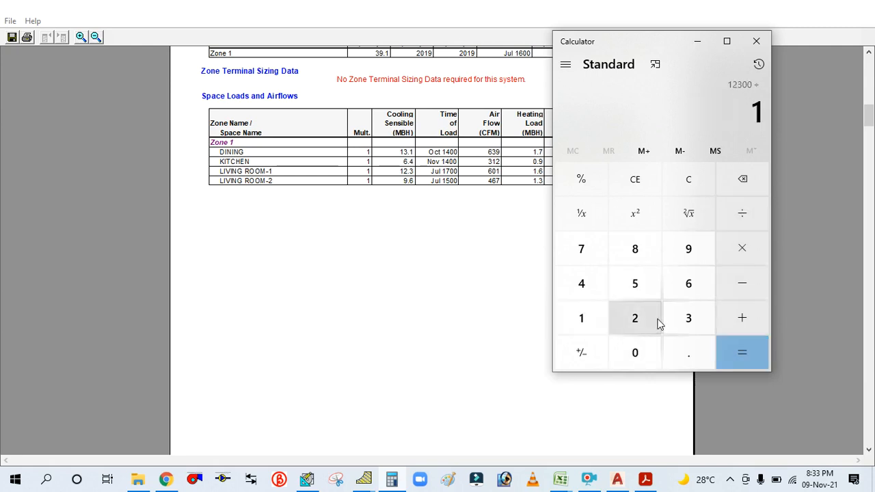
{"action": "left_click", "coordinate": [653, 321]}
{"action": "double_click", "coordinate": [636, 350]}
{"action": "left_click", "coordinate": [636, 351]}
{"action": "left_click", "coordinate": [721, 345]}
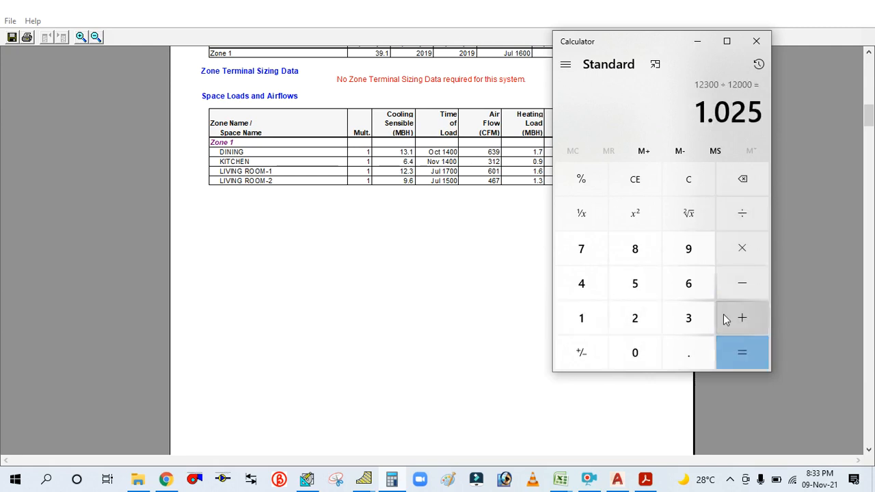
{"action": "left_click", "coordinate": [697, 41]}
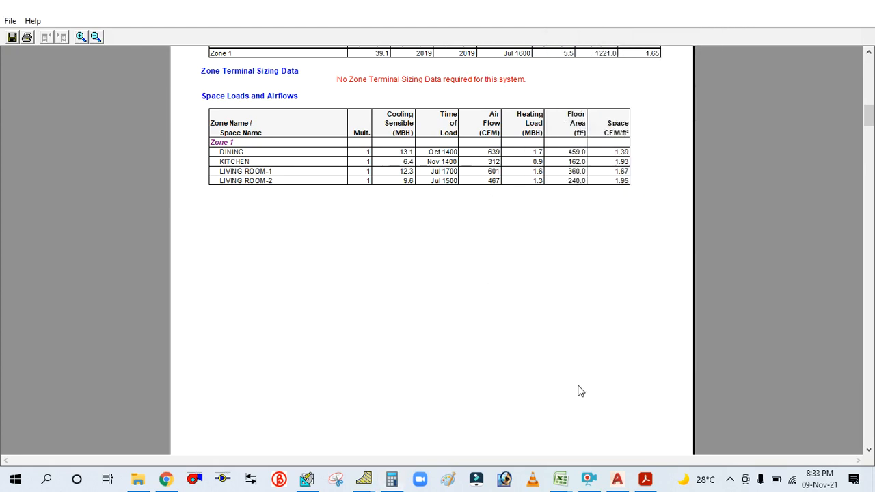
Step: Return to the E-20 heat load sheet in Excel and check the Grand Total Heat capacity in O42
{"action": "mouse_move", "coordinate": [558, 487]}
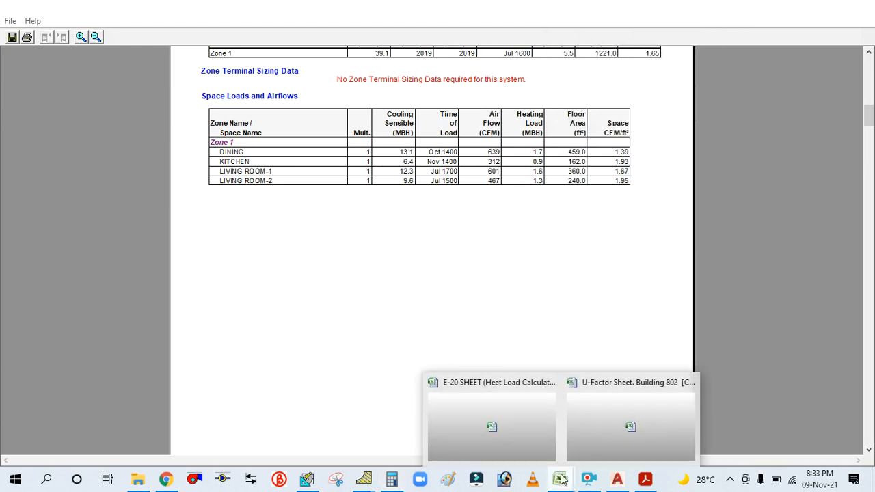
{"action": "left_click", "coordinate": [538, 416]}
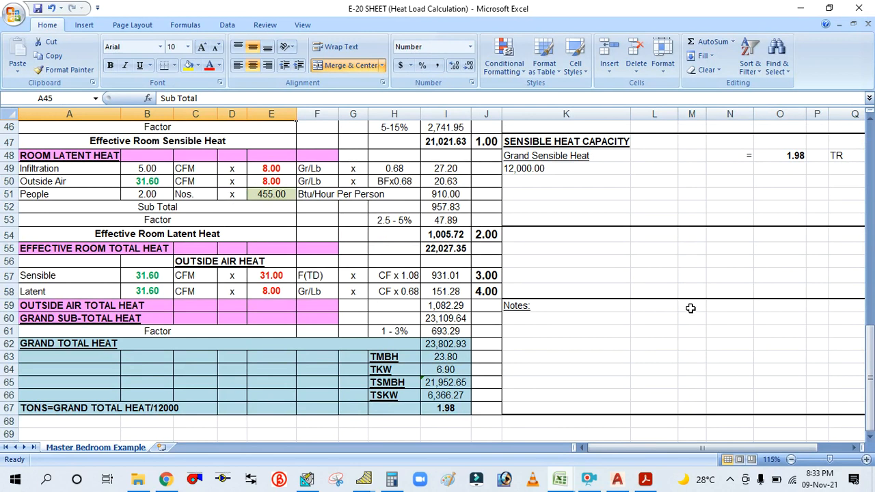
{"action": "scroll", "coordinate": [691, 308], "scroll_direction": "up", "scroll_amount": 1}
{"action": "scroll", "coordinate": [691, 309], "scroll_direction": "up", "scroll_amount": 2}
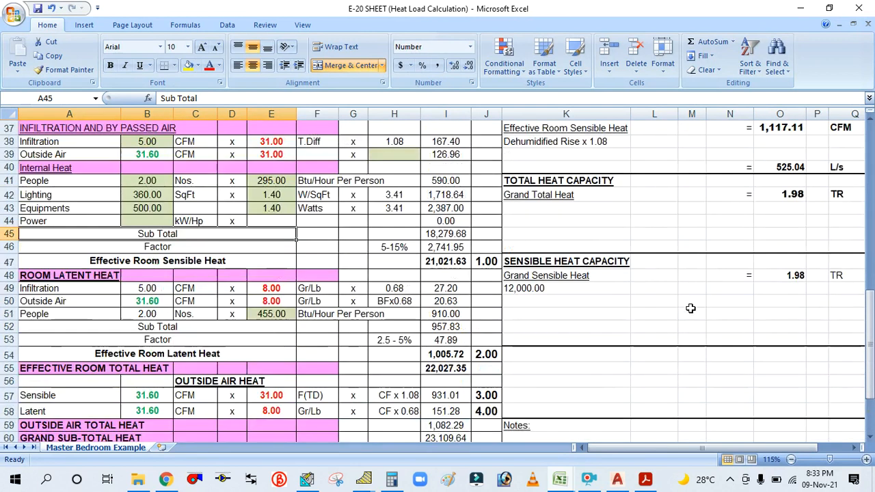
{"action": "left_click", "coordinate": [799, 195]}
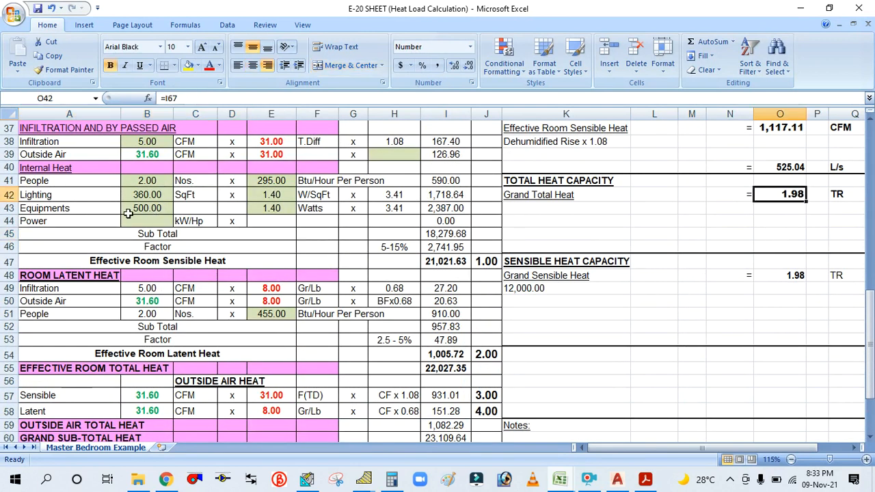
Step: Set the Equipments multiplier in E43 to 1 and the Lighting load in E42 to 1.2 W/SqFt
{"action": "left_click", "coordinate": [263, 208]}
{"action": "type", "text": "1"}
{"action": "left_click", "coordinate": [284, 234]}
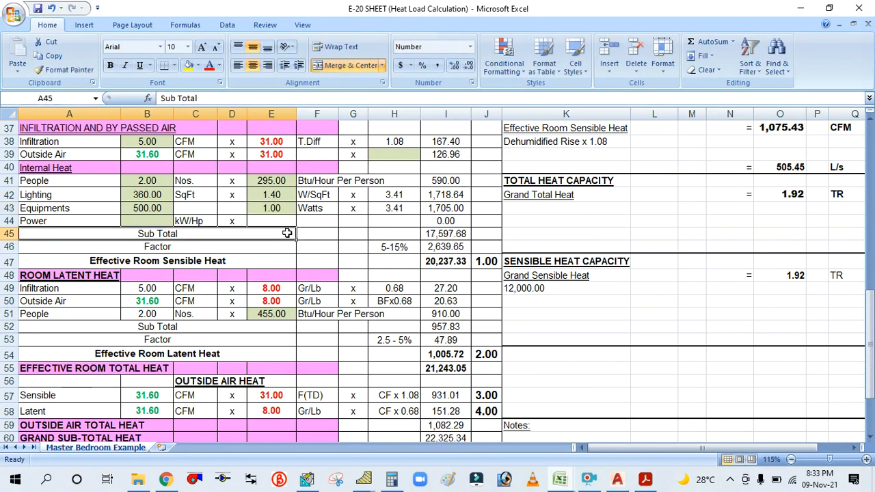
{"action": "left_click", "coordinate": [280, 197]}
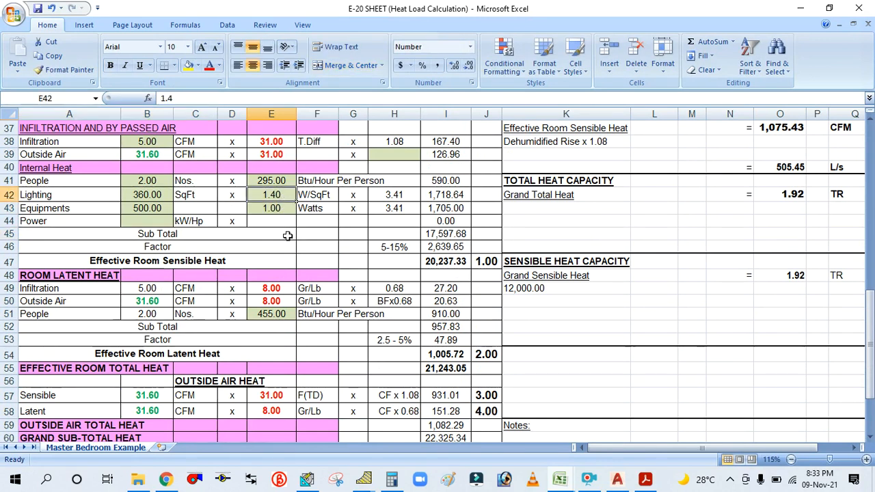
{"action": "type", "text": "1.2"}
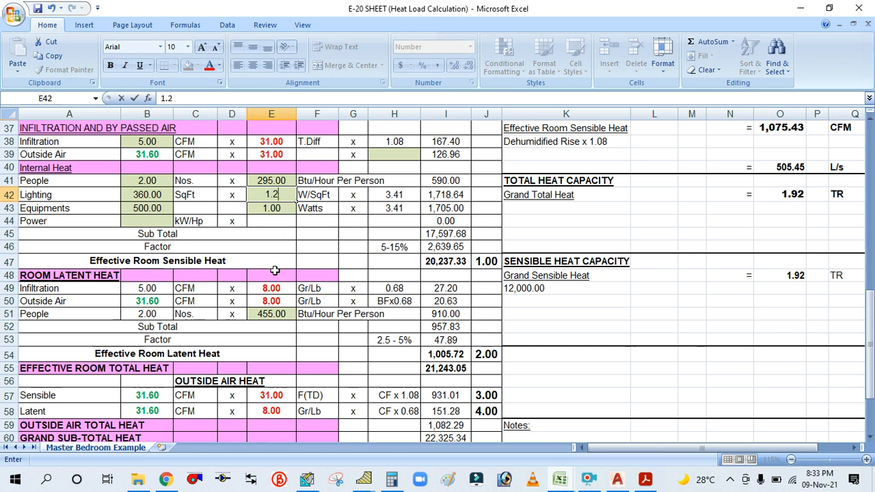
{"action": "left_click", "coordinate": [285, 247]}
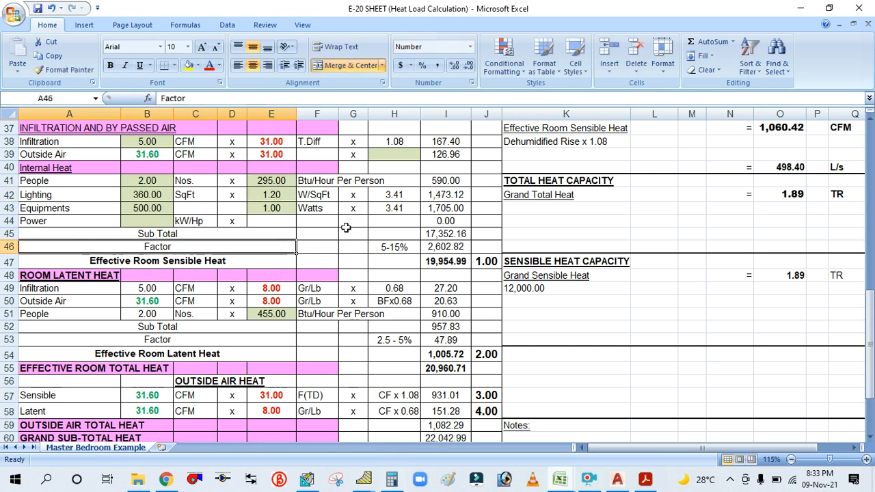
Step: Switch to the HAP report and recheck LIVING ROOM-1's load against the tonnage worked out in Calculator
{"action": "left_click", "coordinate": [307, 481]}
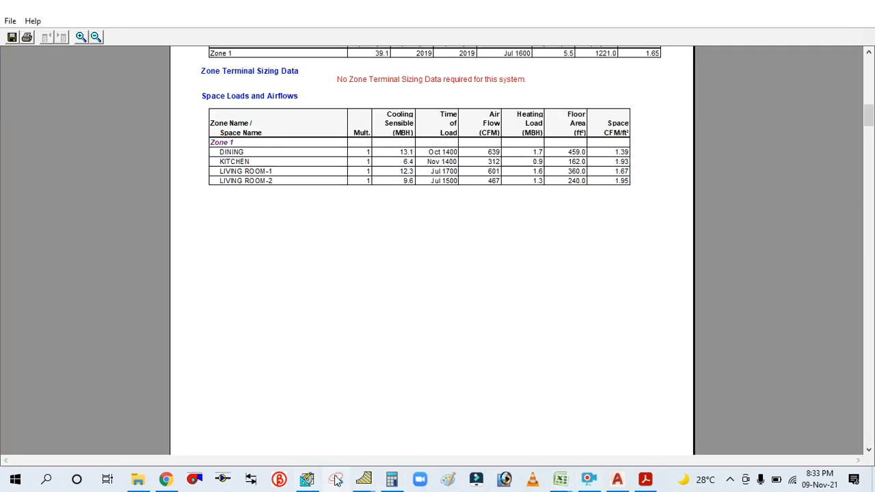
{"action": "left_click", "coordinate": [392, 481]}
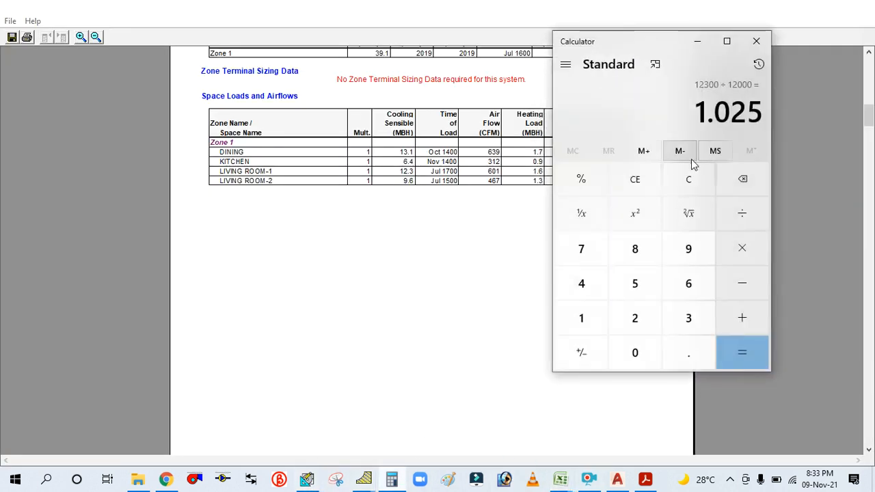
{"action": "left_click", "coordinate": [349, 301]}
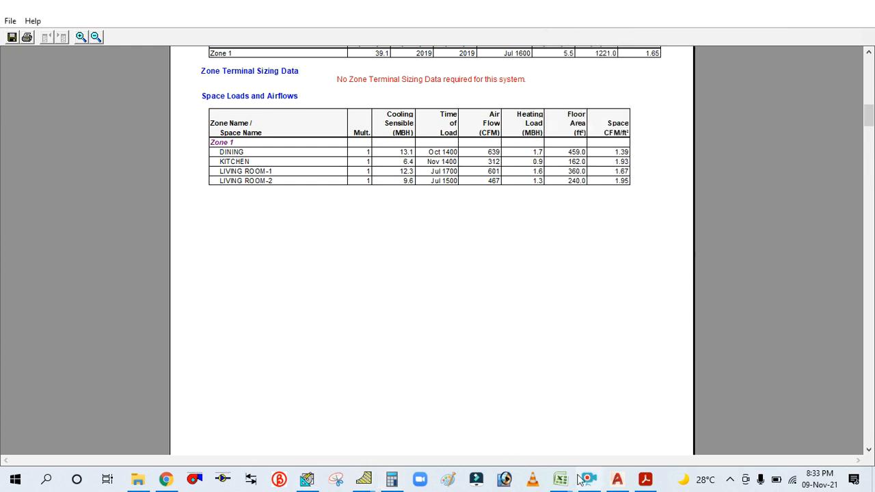
Step: Back in the E-20 sheet, review the recalculated heat rows and tonnage, ending at the Grand Total Heat capacity in O42
{"action": "mouse_move", "coordinate": [573, 477]}
{"action": "left_click", "coordinate": [502, 410]}
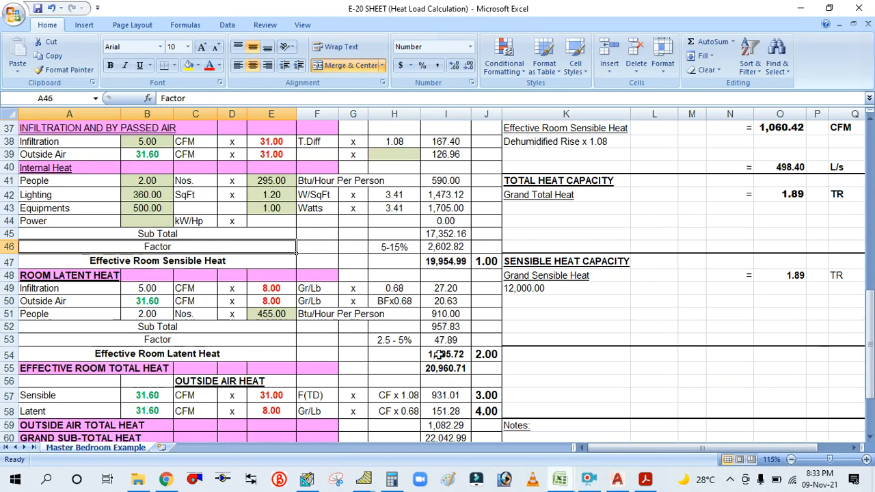
{"action": "scroll", "coordinate": [666, 269], "scroll_direction": "up", "scroll_amount": 4}
{"action": "scroll", "coordinate": [601, 264], "scroll_direction": "down", "scroll_amount": 6}
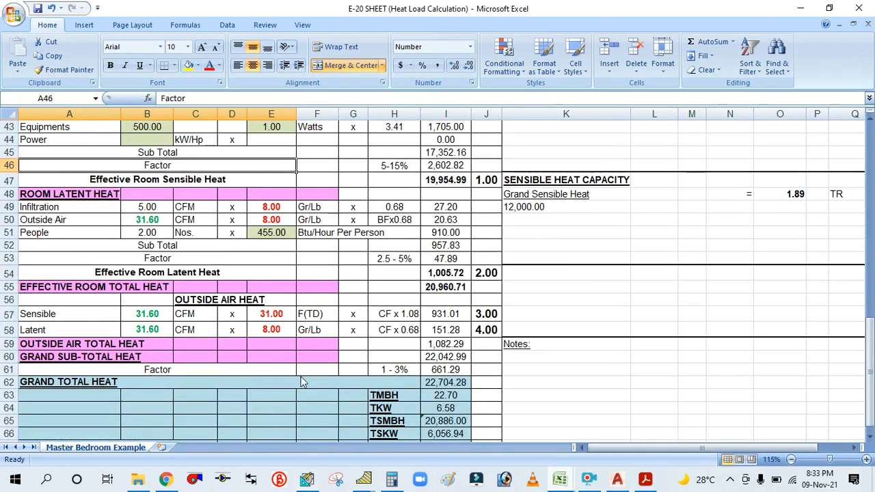
{"action": "scroll", "coordinate": [300, 372], "scroll_direction": "down", "scroll_amount": 2}
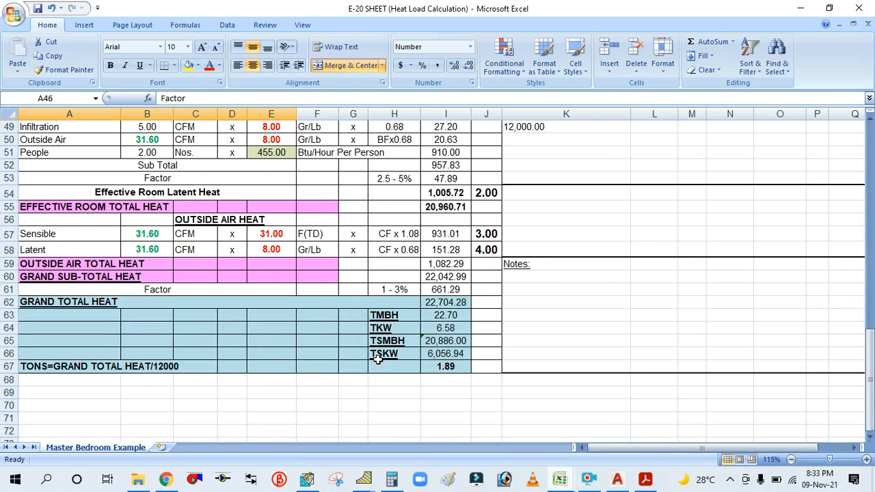
{"action": "scroll", "coordinate": [609, 316], "scroll_direction": "up", "scroll_amount": 3}
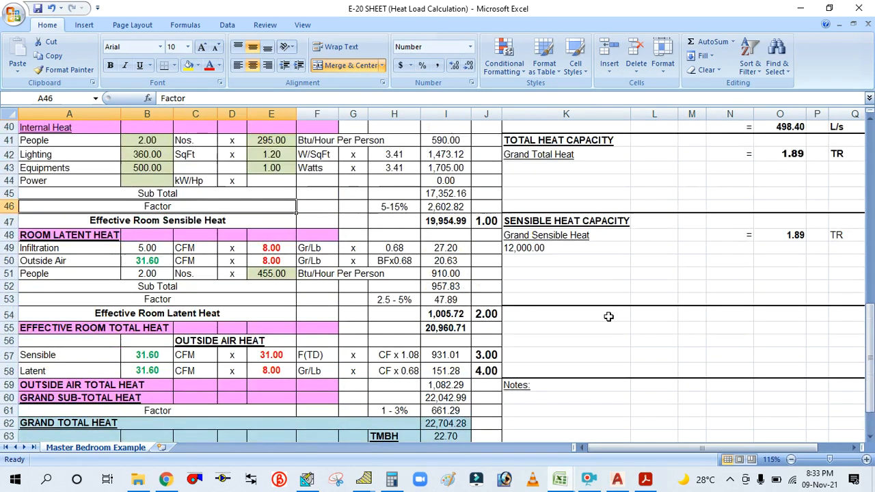
{"action": "scroll", "coordinate": [608, 316], "scroll_direction": "up", "scroll_amount": 3}
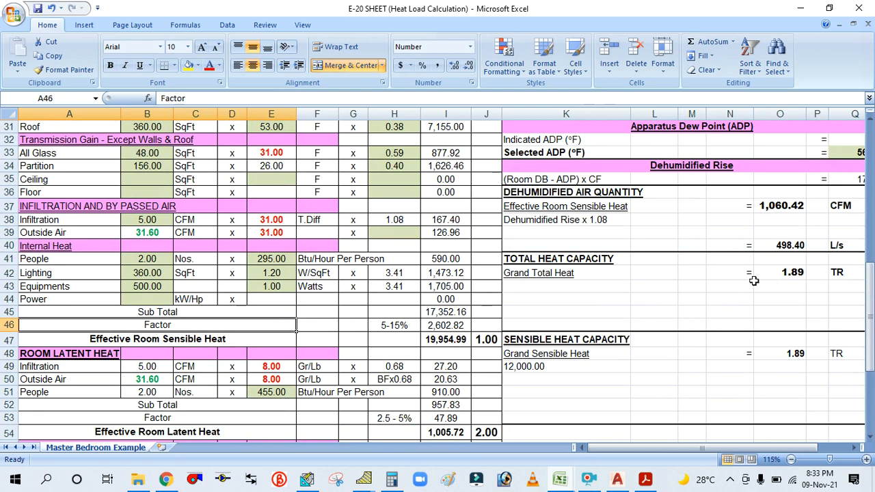
{"action": "left_click", "coordinate": [793, 273]}
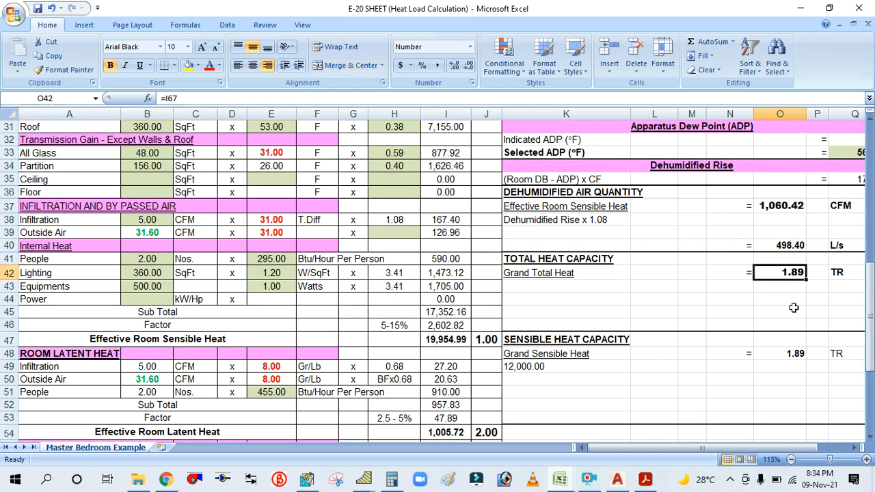
Step: Check the dehumidified air quantity in CFM in cell O37
{"action": "scroll", "coordinate": [641, 343], "scroll_direction": "down", "scroll_amount": 4}
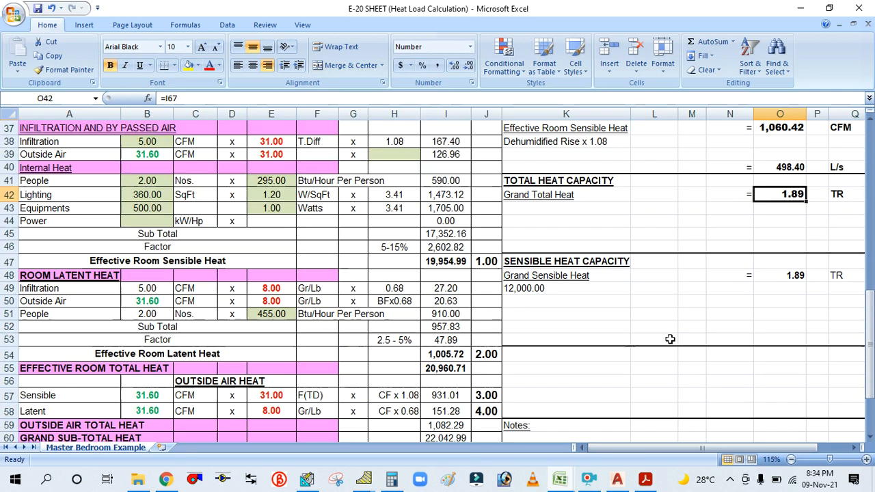
{"action": "scroll", "coordinate": [672, 335], "scroll_direction": "up", "scroll_amount": 6}
{"action": "left_click", "coordinate": [785, 280]}
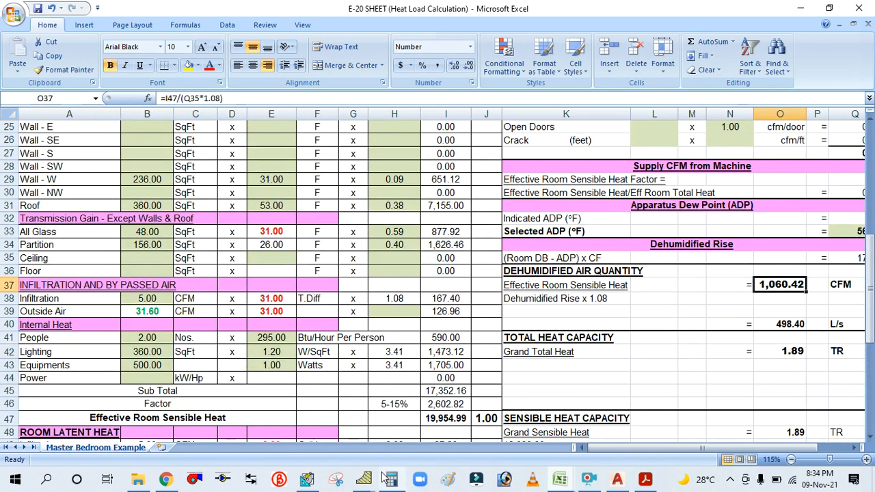
Step: Switch to the HAP report and compare LIVING ROOM-1's airflow in the Space Loads and Airflows table with the zone sizing data
{"action": "left_click", "coordinate": [313, 482]}
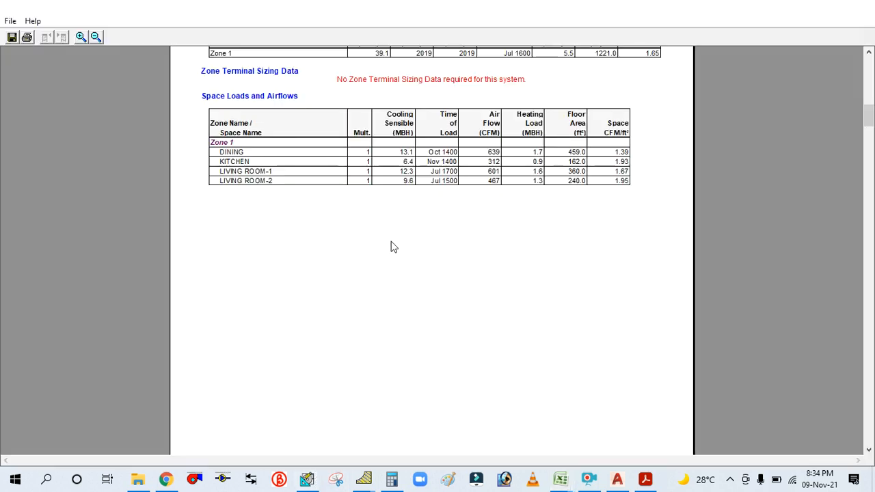
{"action": "scroll", "coordinate": [447, 176], "scroll_direction": "up", "scroll_amount": 5}
{"action": "scroll", "coordinate": [457, 197], "scroll_direction": "down", "scroll_amount": 3}
{"action": "scroll", "coordinate": [469, 245], "scroll_direction": "up", "scroll_amount": 3}
{"action": "scroll", "coordinate": [471, 305], "scroll_direction": "down", "scroll_amount": 3}
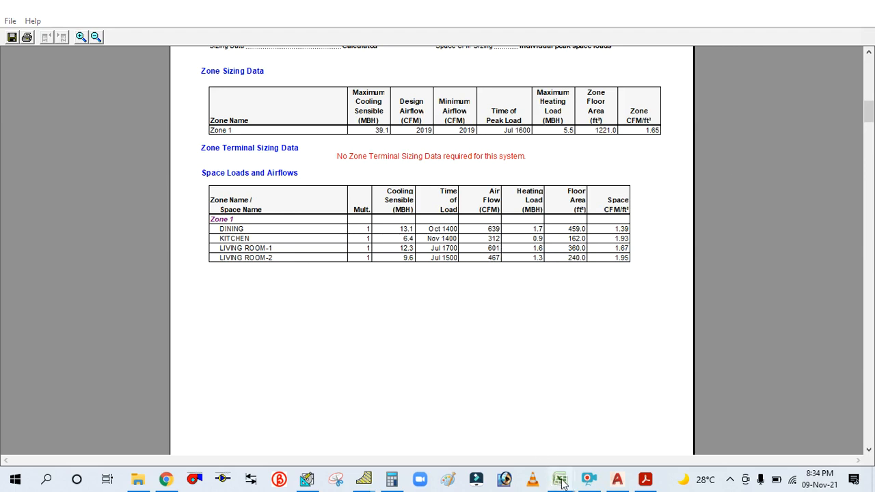
Step: Return to the E-20 sheet in Excel, examine the Grand Total Heat and tonnage rows, and open Calculator with its entry cleared
{"action": "mouse_move", "coordinate": [560, 477]}
{"action": "left_click", "coordinate": [480, 412]}
{"action": "scroll", "coordinate": [346, 302], "scroll_direction": "down", "scroll_amount": 9}
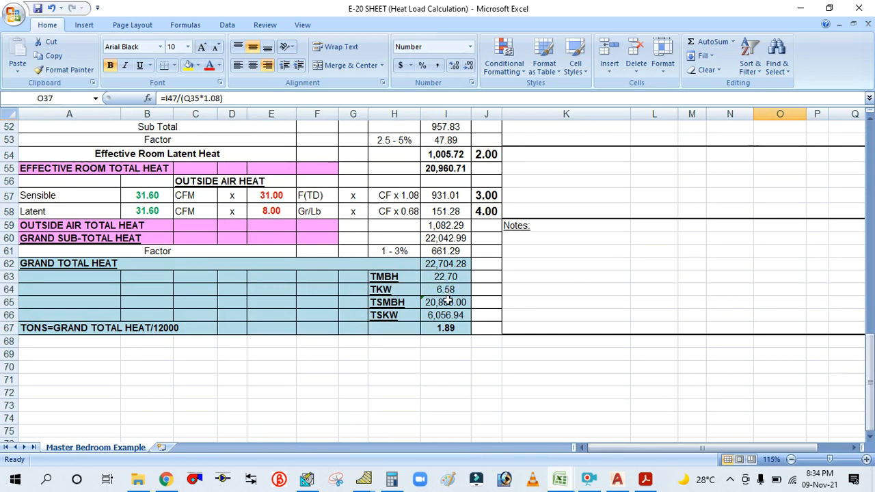
{"action": "left_click", "coordinate": [391, 479]}
{"action": "left_click", "coordinate": [681, 195]}
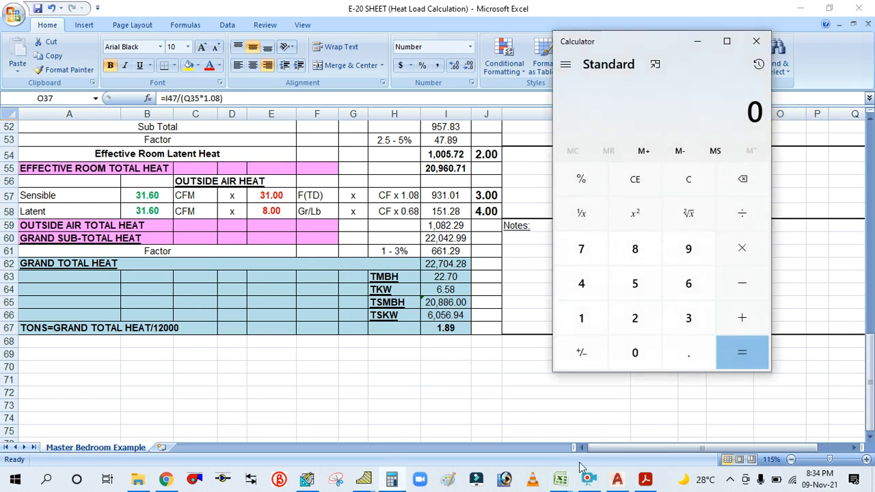
Step: Recheck LIVING ROOM-1's cooling load and airflow in the HAP report and switch back to the E-20 sheet
{"action": "left_click", "coordinate": [322, 479]}
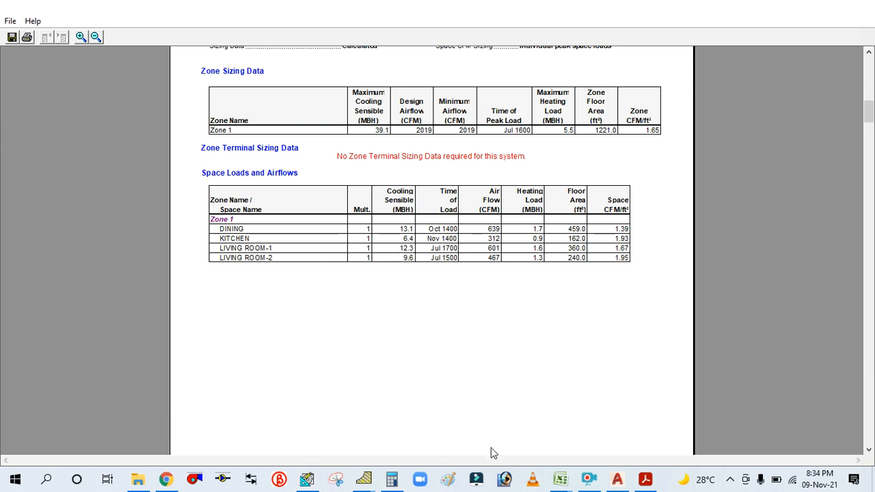
{"action": "mouse_move", "coordinate": [560, 478]}
{"action": "left_click", "coordinate": [529, 395]}
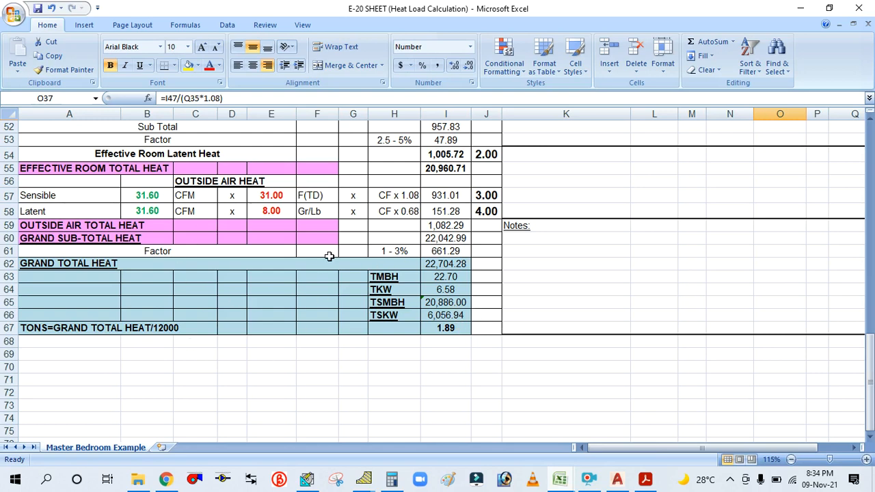
Step: Review the whole E-20 sheet for LIVING ROOM-1, from the project header and design conditions through the heat gains to the tonnage row
{"action": "scroll", "coordinate": [530, 318], "scroll_direction": "up", "scroll_amount": 11}
{"action": "scroll", "coordinate": [530, 318], "scroll_direction": "up", "scroll_amount": 6}
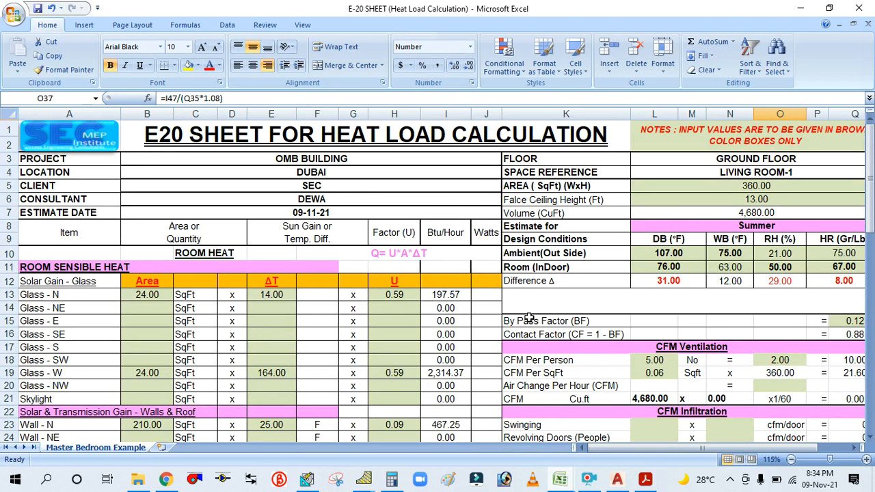
{"action": "scroll", "coordinate": [529, 318], "scroll_direction": "down", "scroll_amount": 2}
{"action": "scroll", "coordinate": [529, 317], "scroll_direction": "down", "scroll_amount": 1}
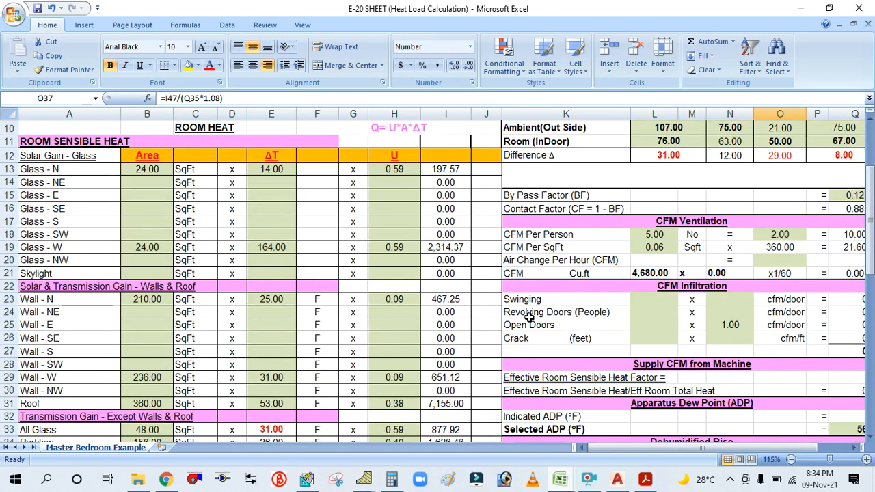
{"action": "scroll", "coordinate": [530, 318], "scroll_direction": "down", "scroll_amount": 2}
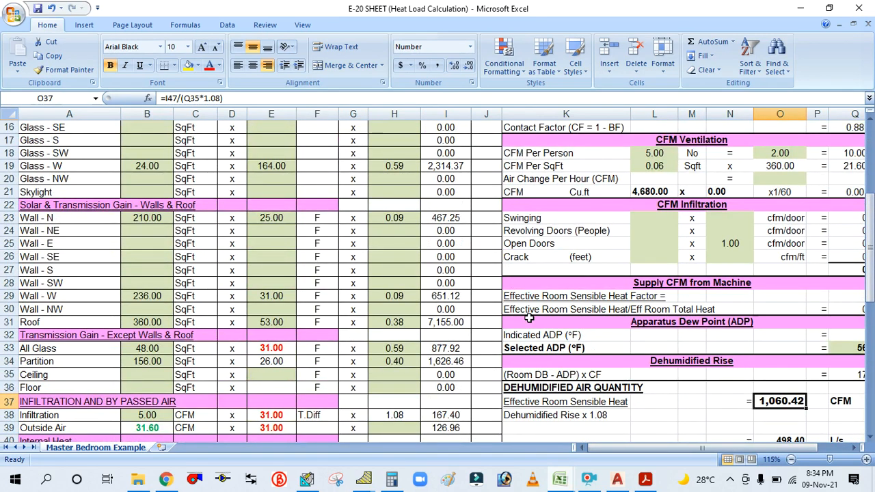
{"action": "scroll", "coordinate": [530, 318], "scroll_direction": "down", "scroll_amount": 10}
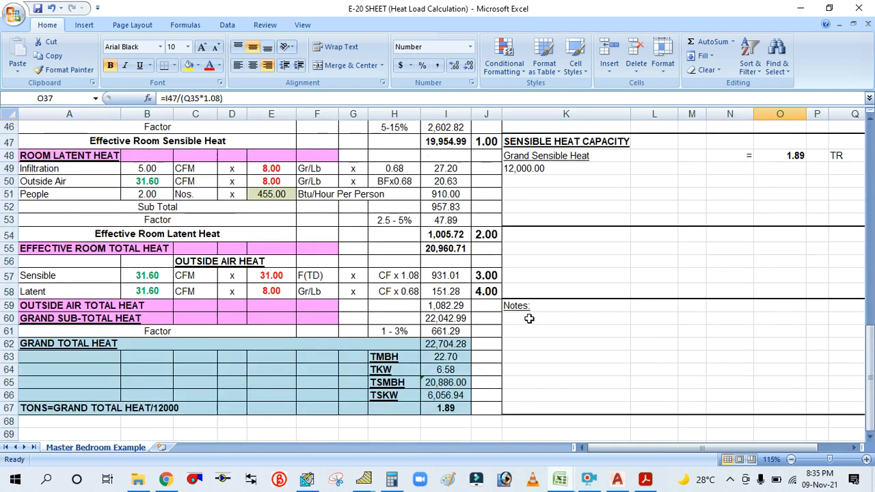
{"action": "scroll", "coordinate": [529, 319], "scroll_direction": "down", "scroll_amount": 2}
{"action": "scroll", "coordinate": [529, 320], "scroll_direction": "up", "scroll_amount": 17}
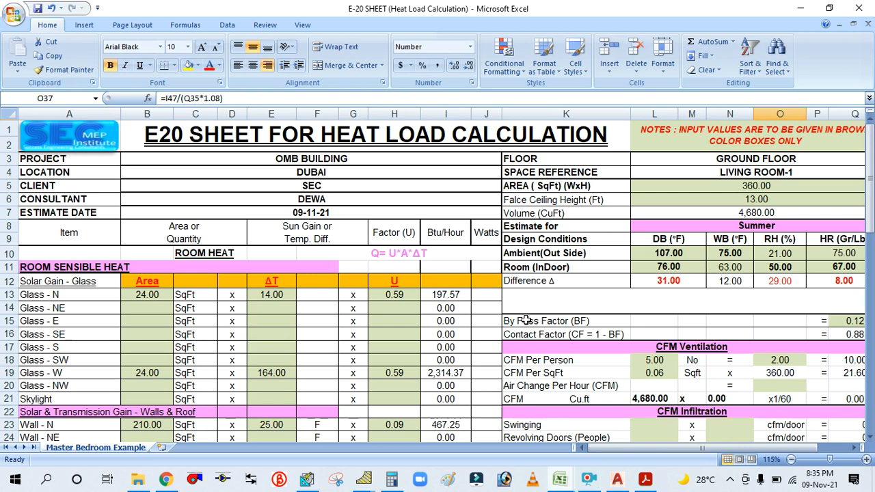
{"action": "scroll", "coordinate": [524, 321], "scroll_direction": "down", "scroll_amount": 2}
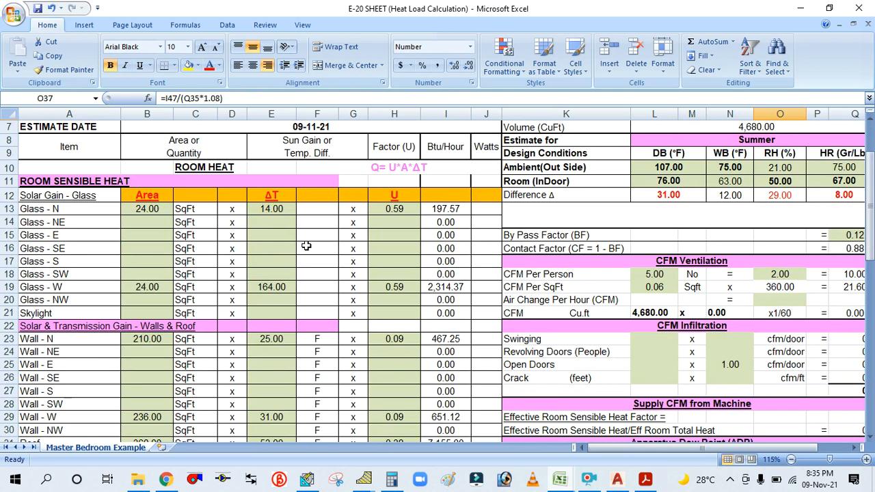
{"action": "scroll", "coordinate": [306, 246], "scroll_direction": "up", "scroll_amount": 2}
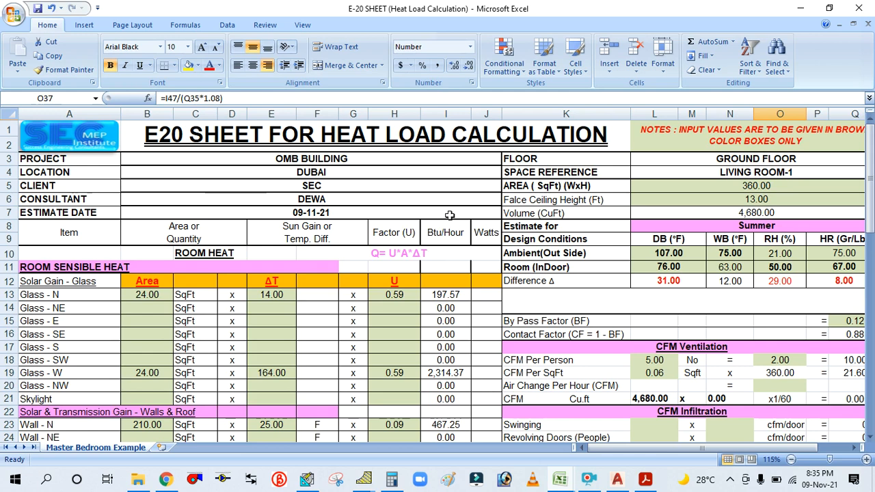
{"action": "scroll", "coordinate": [442, 215], "scroll_direction": "down", "scroll_amount": 14}
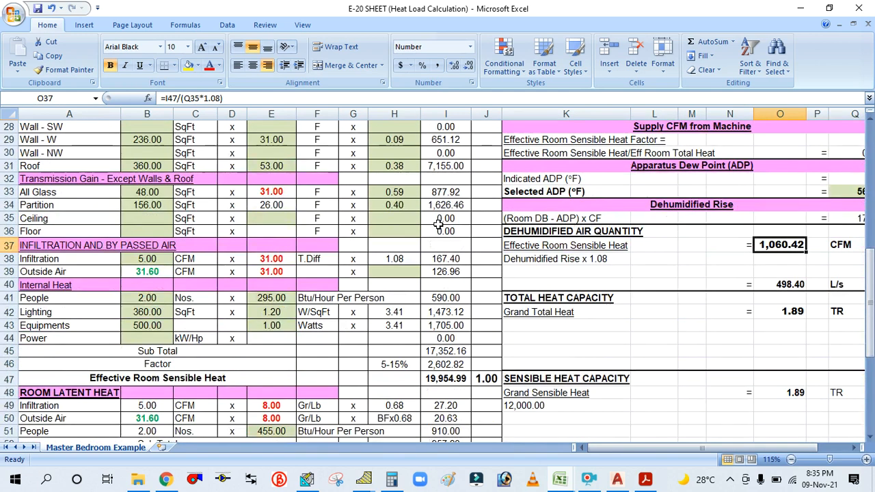
{"action": "scroll", "coordinate": [438, 225], "scroll_direction": "down", "scroll_amount": 2}
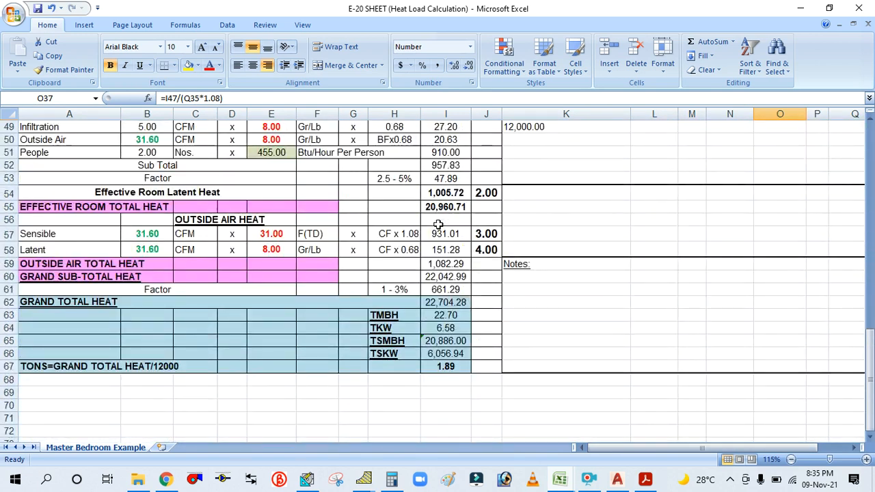
{"action": "scroll", "coordinate": [438, 225], "scroll_direction": "up", "scroll_amount": 16}
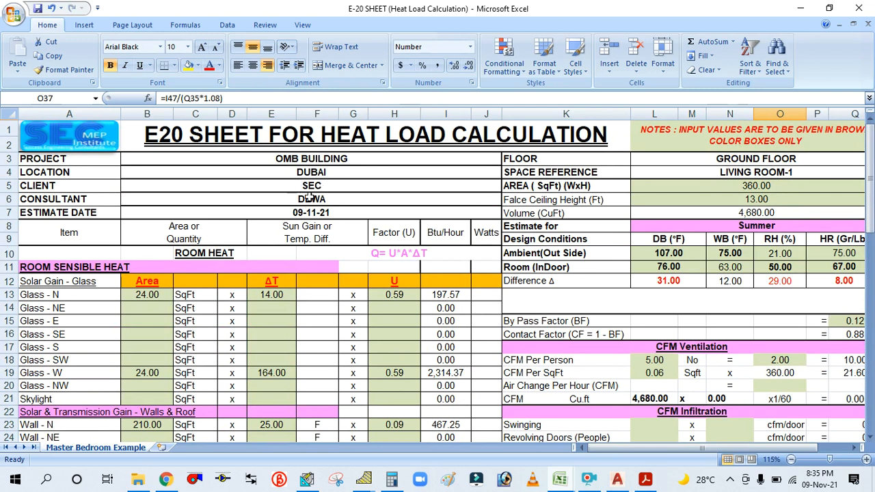
{"action": "scroll", "coordinate": [415, 302], "scroll_direction": "down", "scroll_amount": 7}
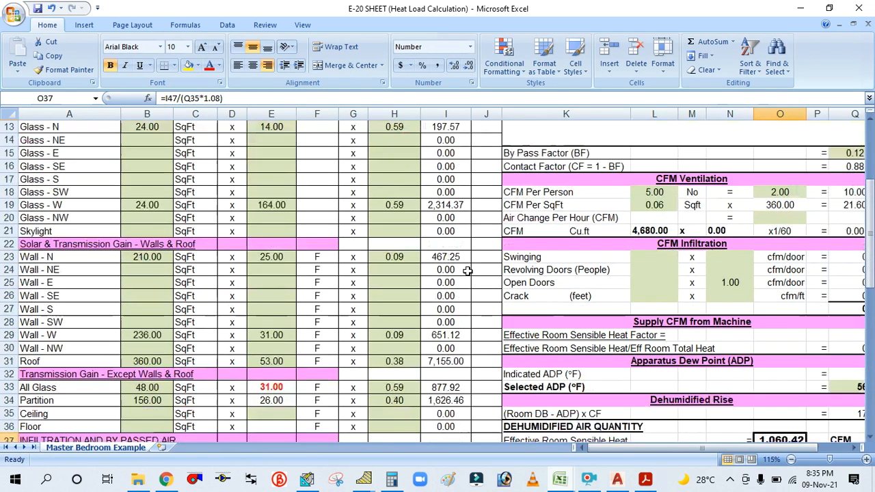
{"action": "scroll", "coordinate": [466, 272], "scroll_direction": "up", "scroll_amount": 6}
{"action": "scroll", "coordinate": [465, 272], "scroll_direction": "up", "scroll_amount": 1}
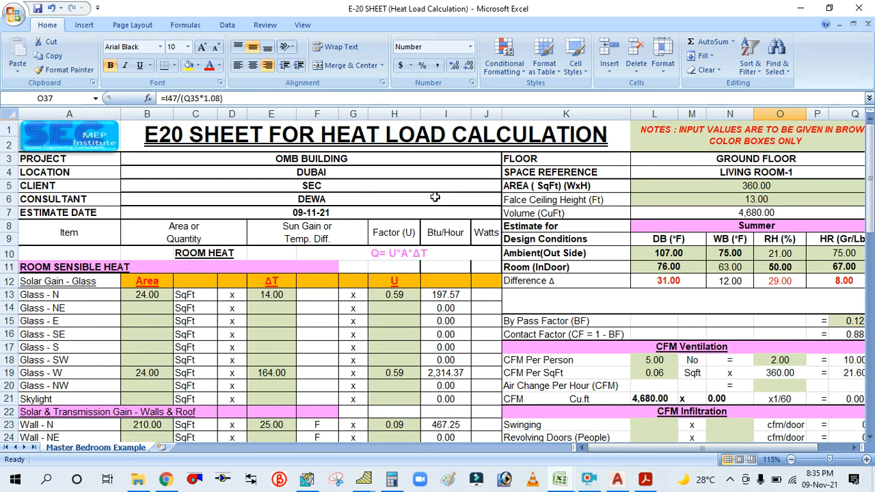
Step: Check the Project and Location entries and the heat load rows of the E-20 sheet, and save the workbook
{"action": "left_click", "coordinate": [384, 160]}
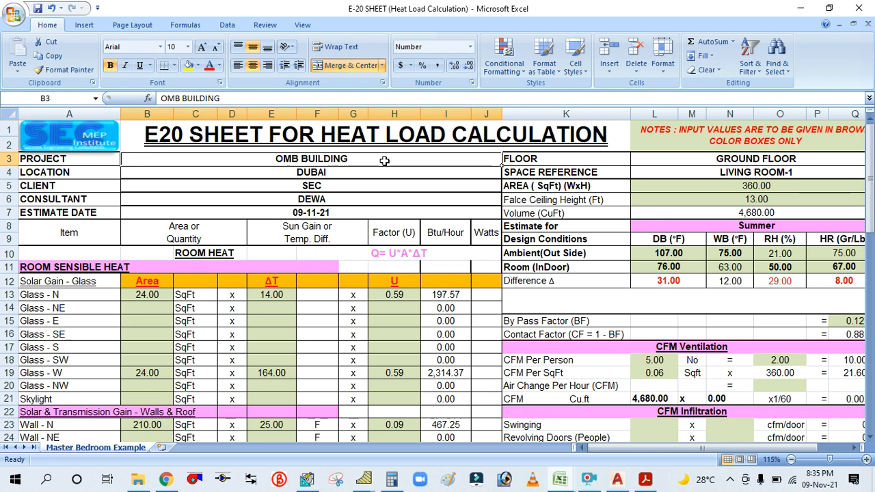
{"action": "left_click", "coordinate": [360, 173]}
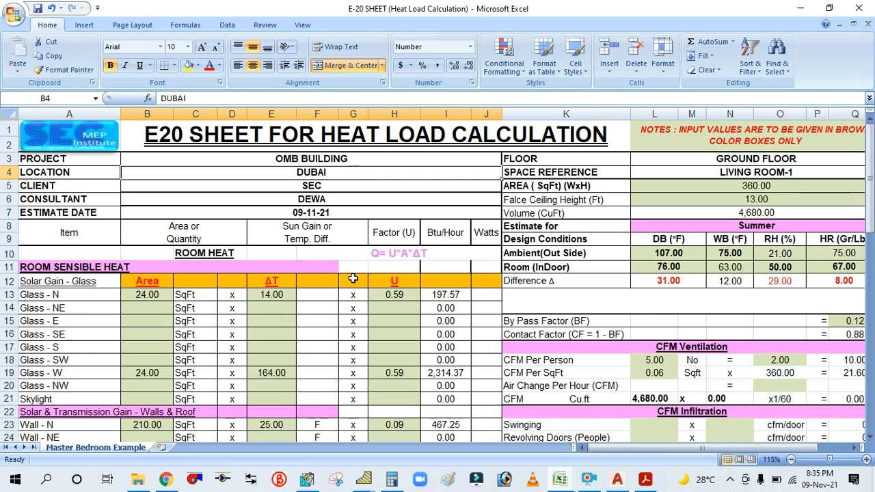
{"action": "scroll", "coordinate": [348, 281], "scroll_direction": "down", "scroll_amount": 2}
{"action": "scroll", "coordinate": [349, 281], "scroll_direction": "down", "scroll_amount": 4}
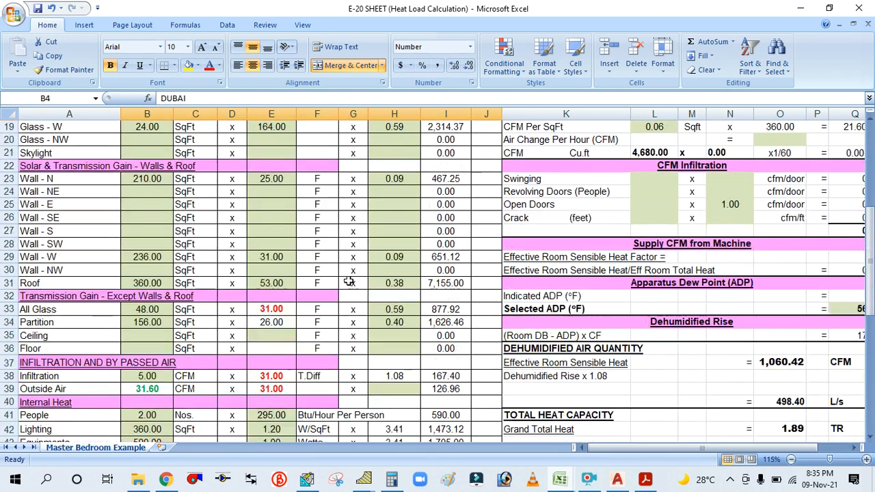
{"action": "scroll", "coordinate": [349, 281], "scroll_direction": "down", "scroll_amount": 4}
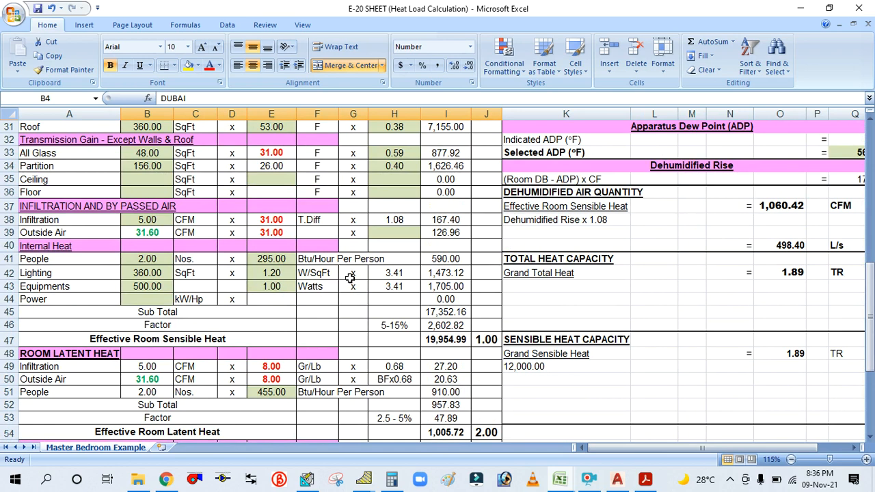
{"action": "scroll", "coordinate": [351, 276], "scroll_direction": "down", "scroll_amount": 6}
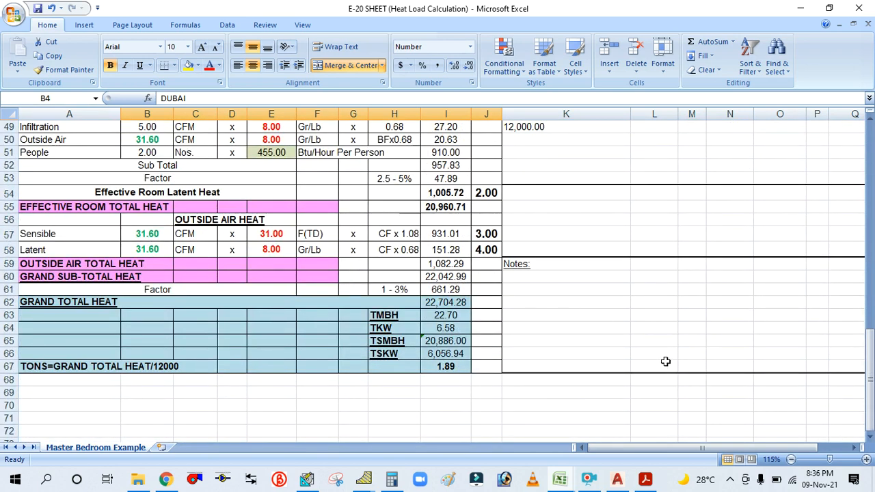
{"action": "scroll", "coordinate": [665, 361], "scroll_direction": "up", "scroll_amount": 10}
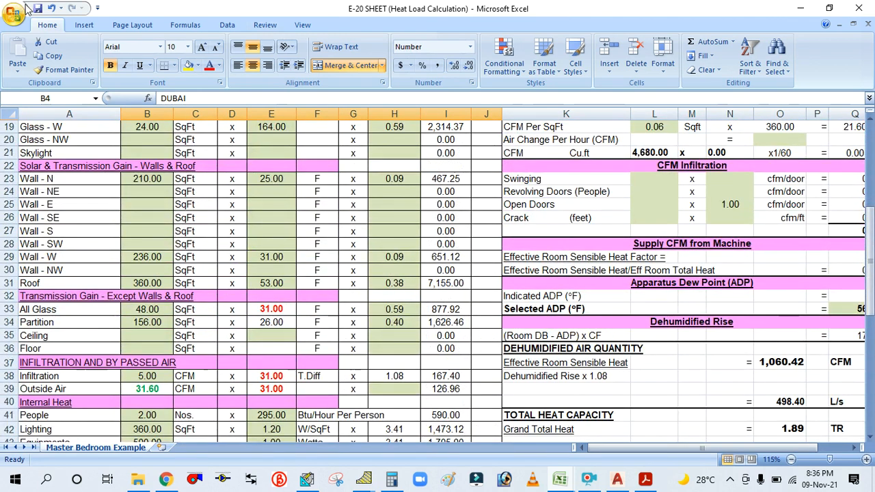
{"action": "left_click", "coordinate": [37, 9]}
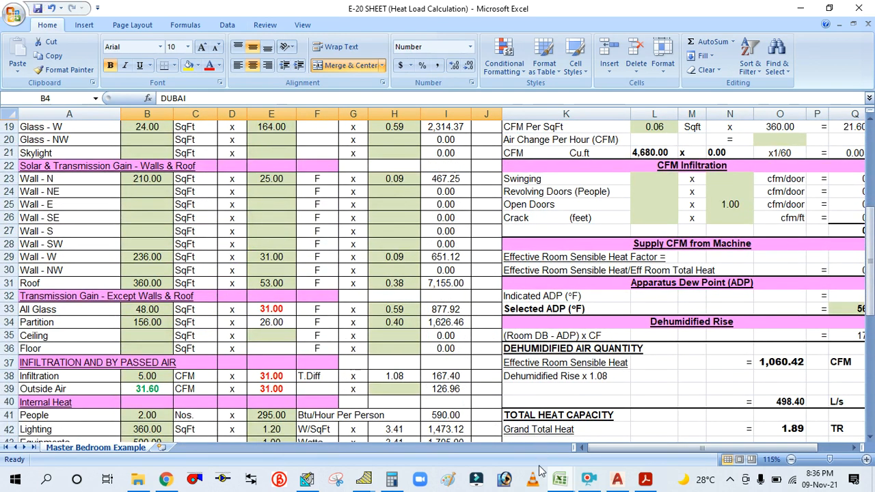